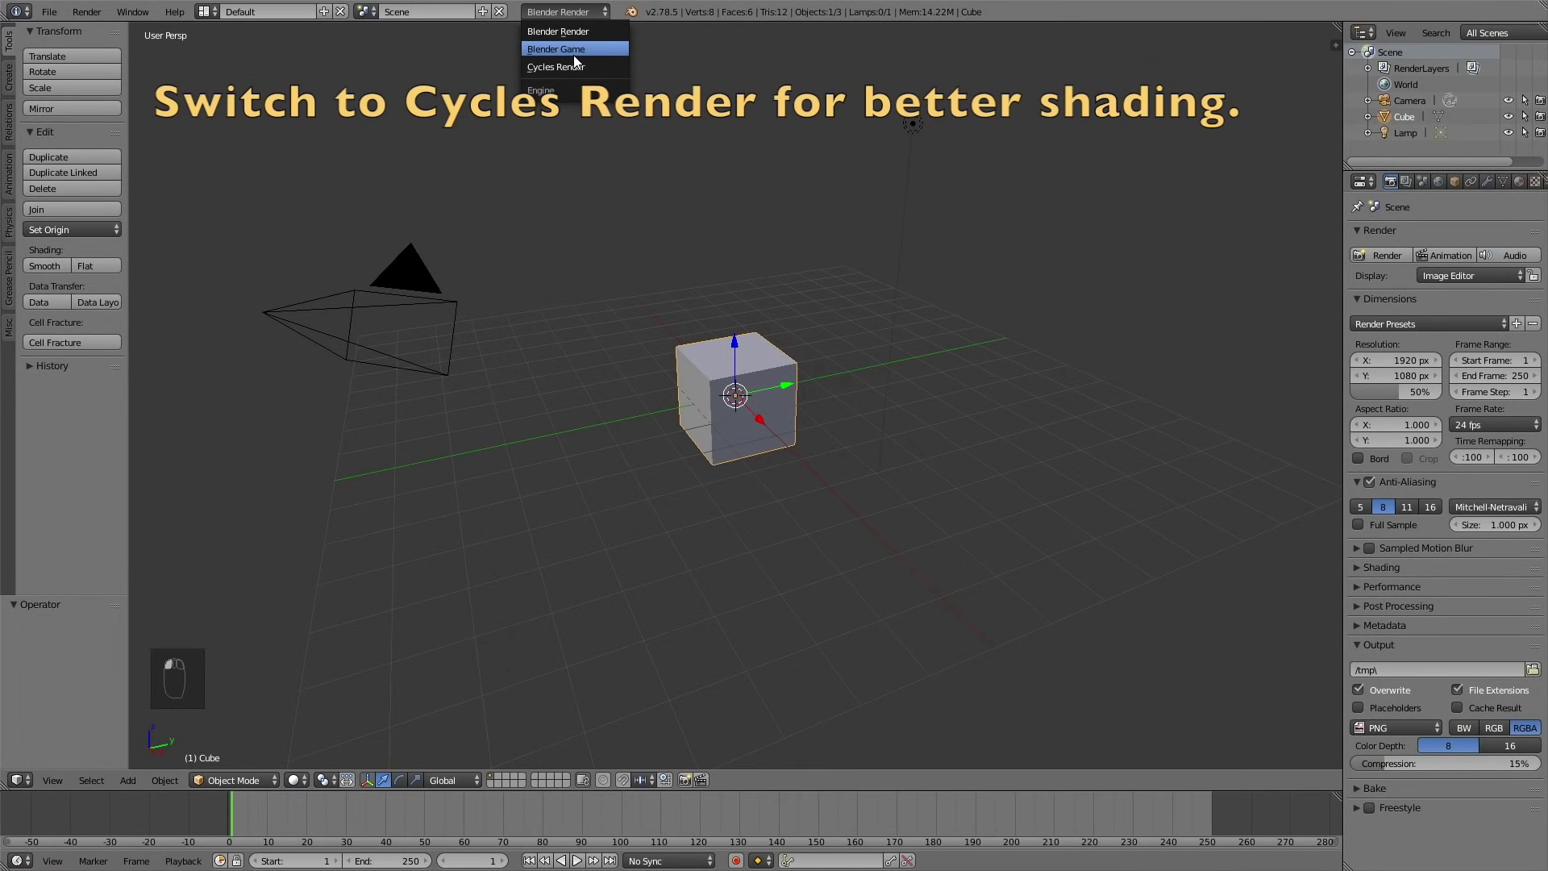
- Switch the render engine to Cycles Render and scale the default cube by about 6.84 on the X and Y axes only
{"action": "left_click", "coordinate": [569, 64]}
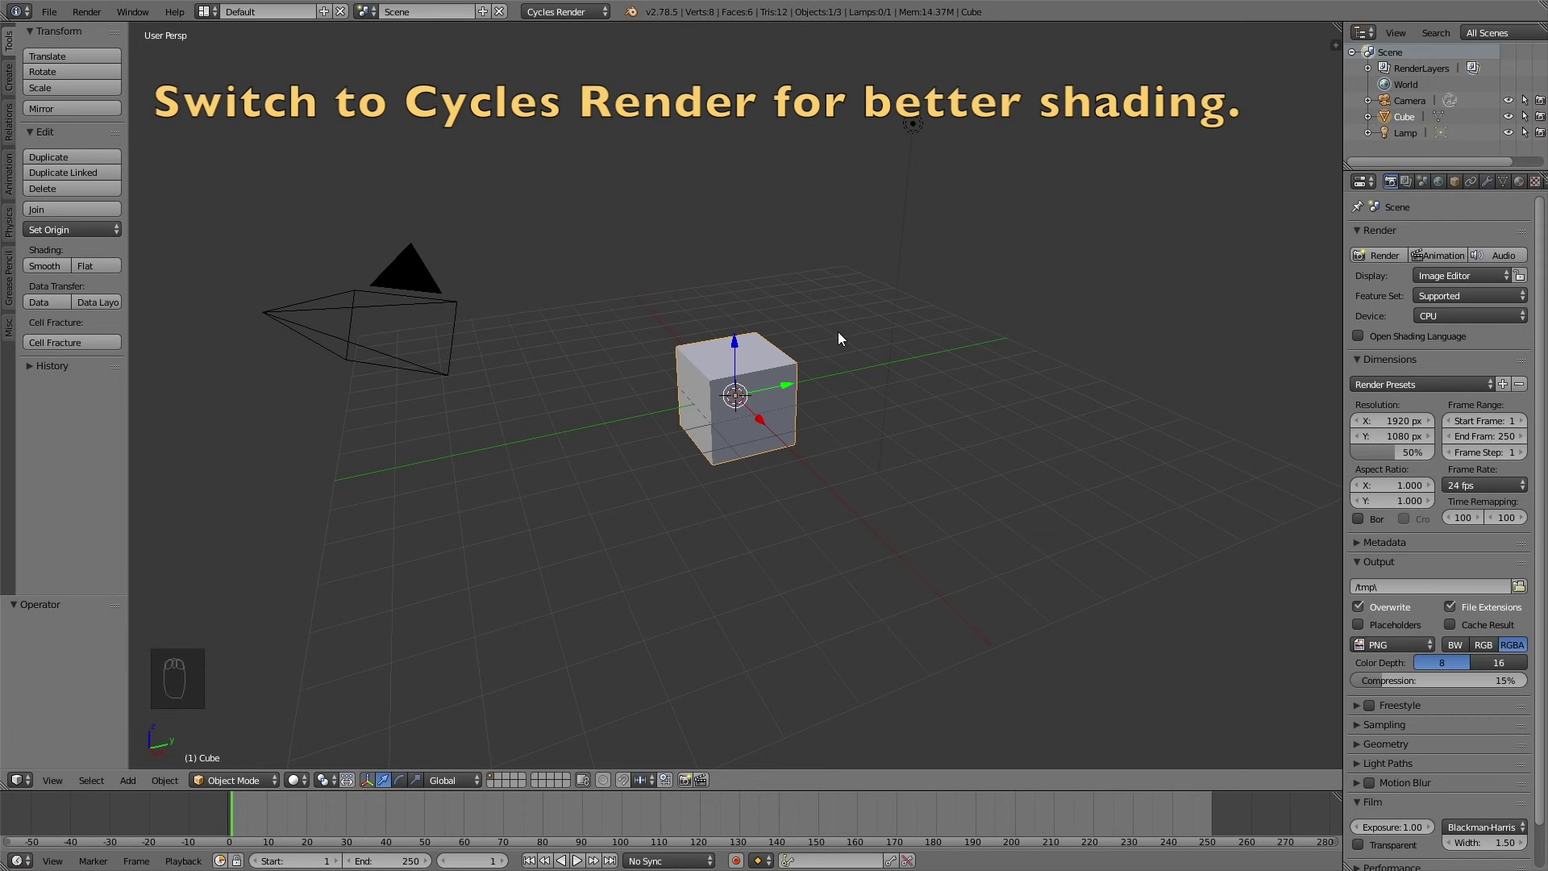
{"action": "key", "text": "s"}
{"action": "key", "text": "shift+z"}
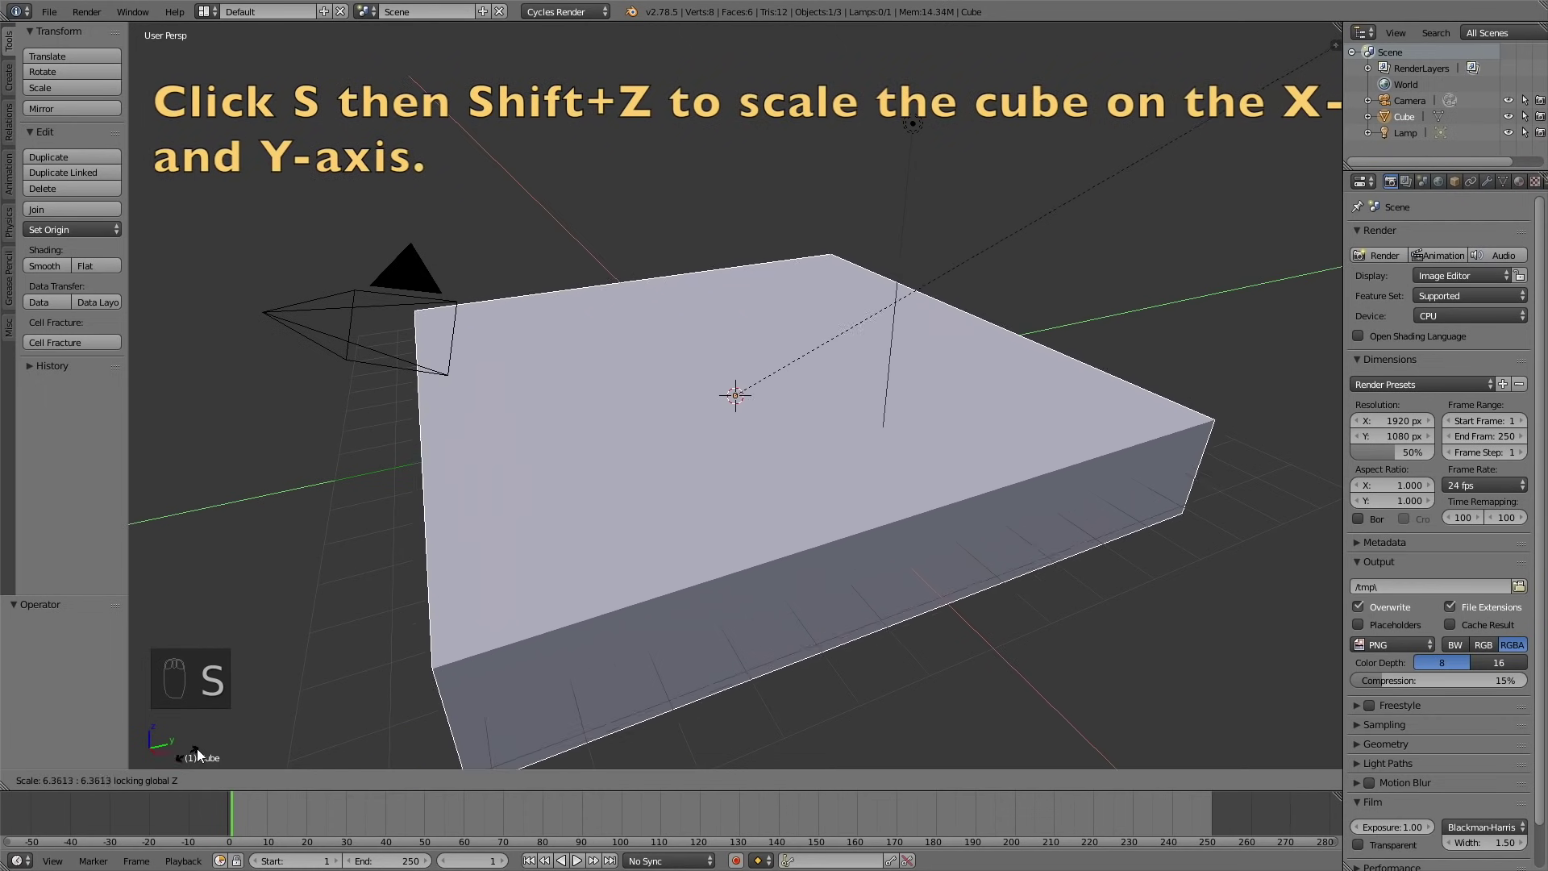
{"action": "left_click", "coordinate": [202, 707]}
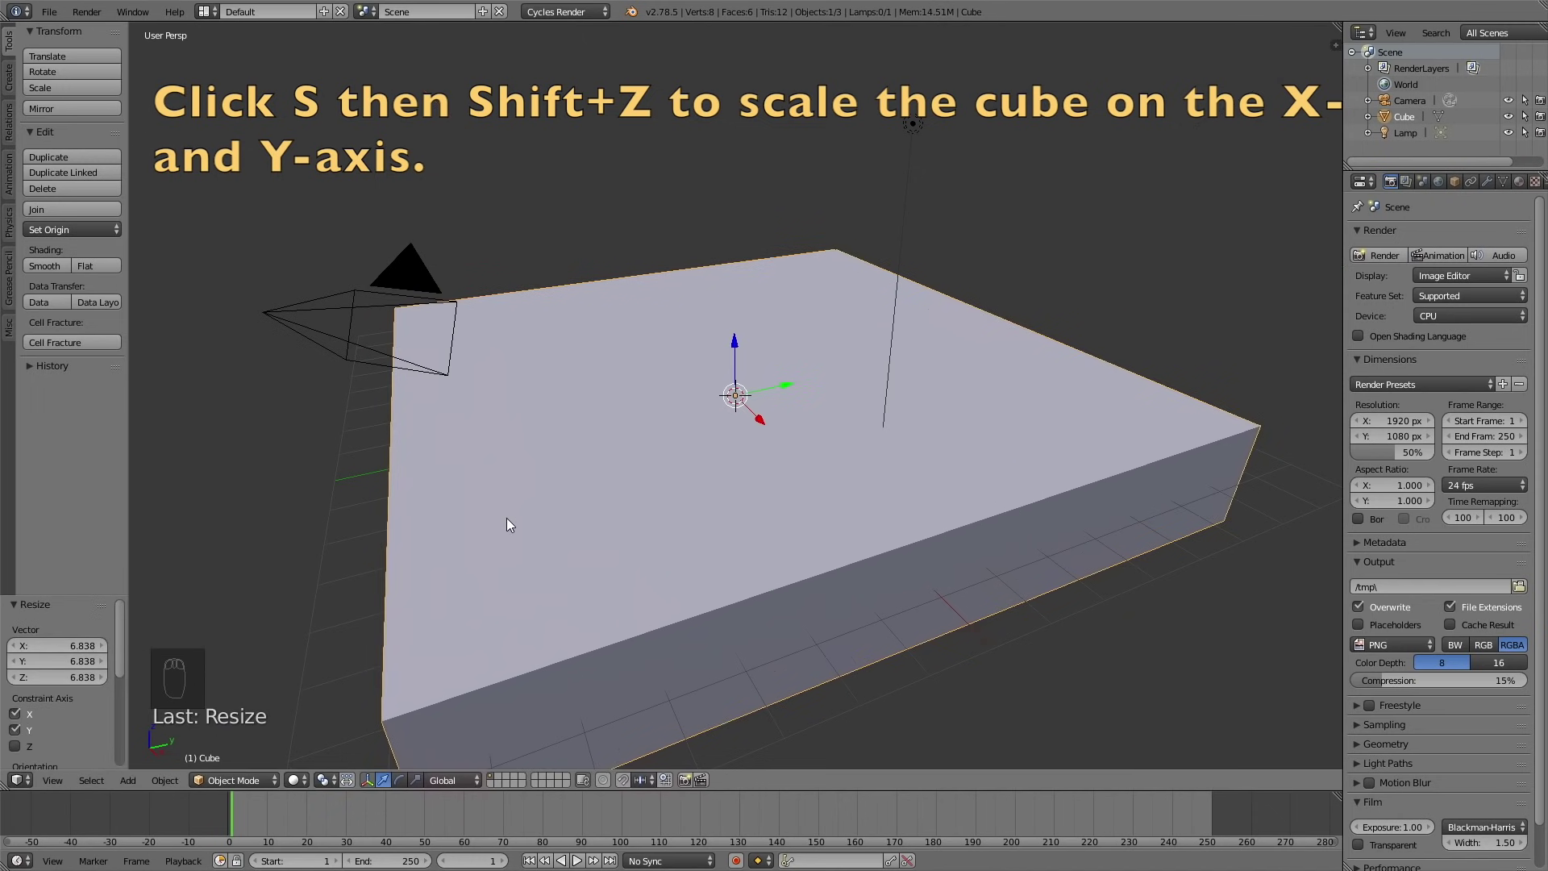
- Delete the top face of the flattened cube in Edit Mode, then return to Object Mode
{"action": "left_click", "coordinate": [234, 780]}
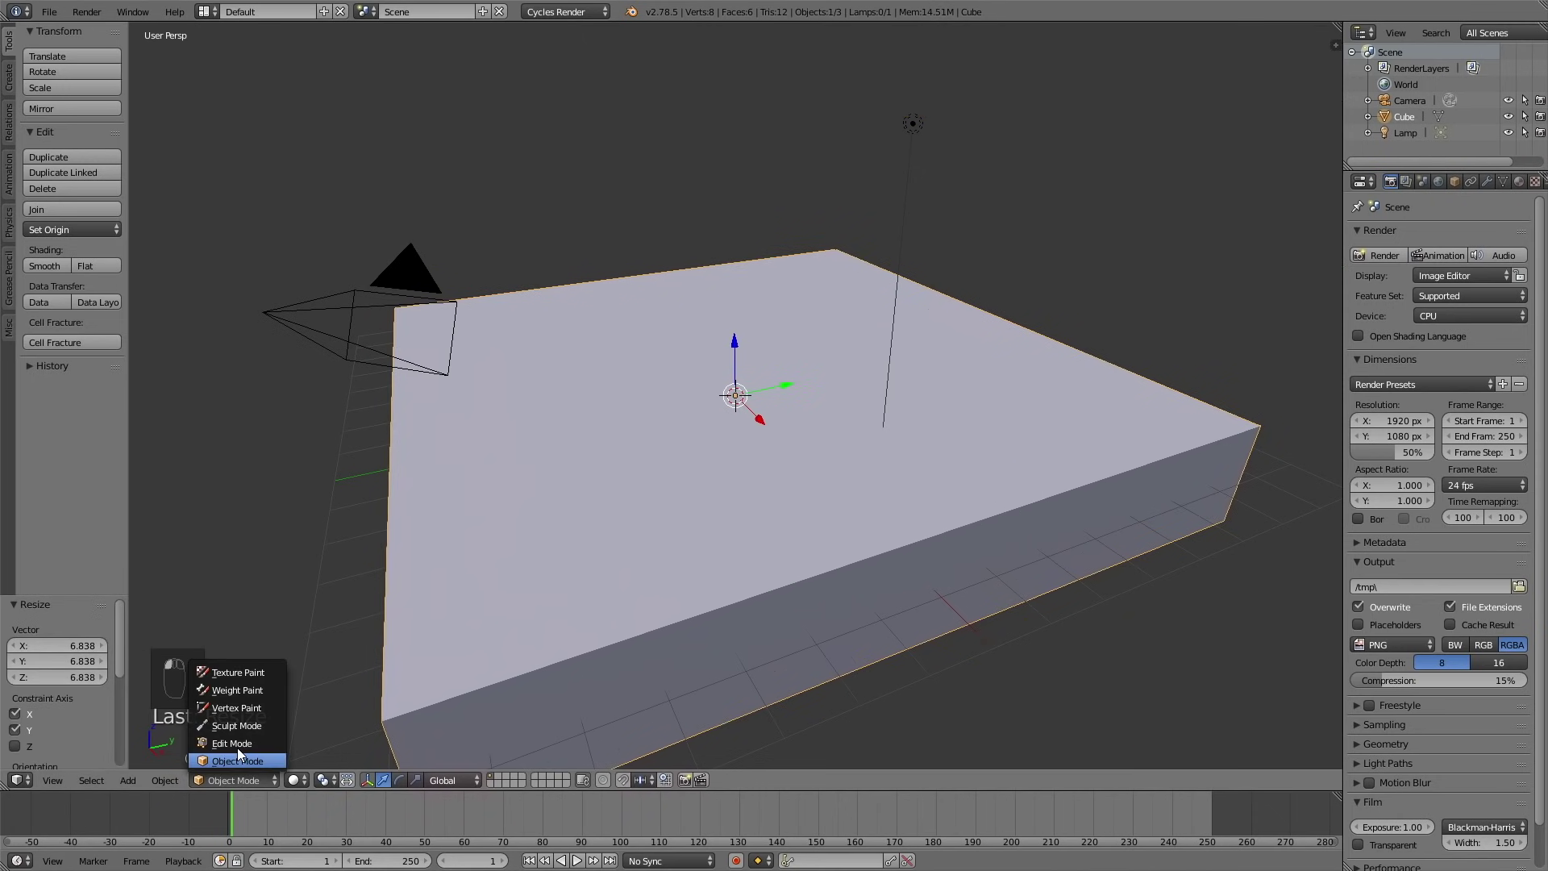
{"action": "left_click", "coordinate": [240, 743]}
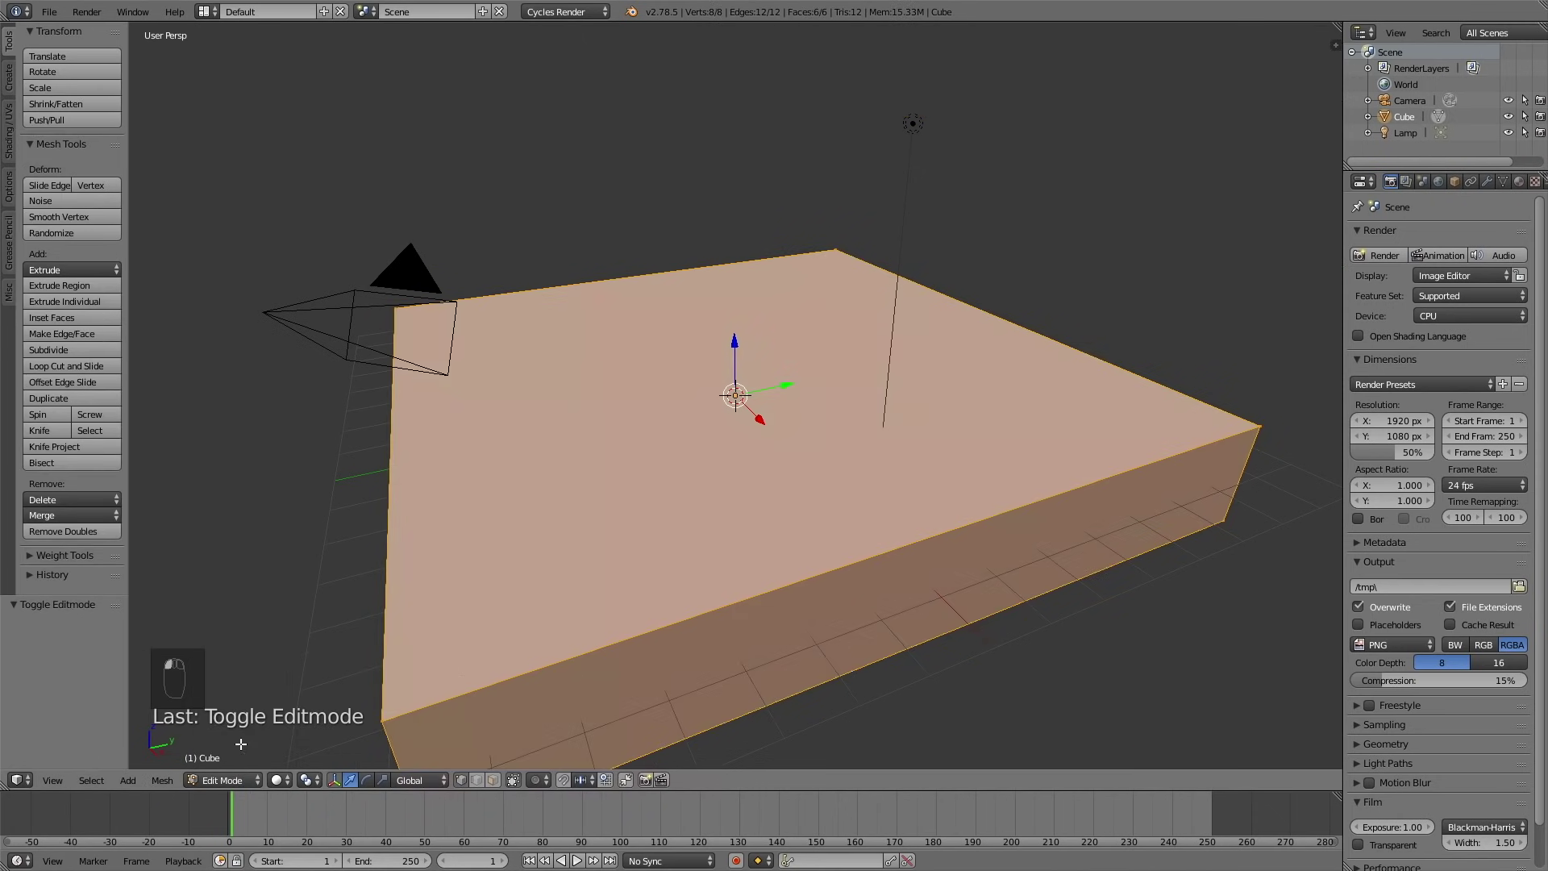
{"action": "left_click", "coordinate": [493, 780]}
{"action": "right_click", "coordinate": [696, 428]}
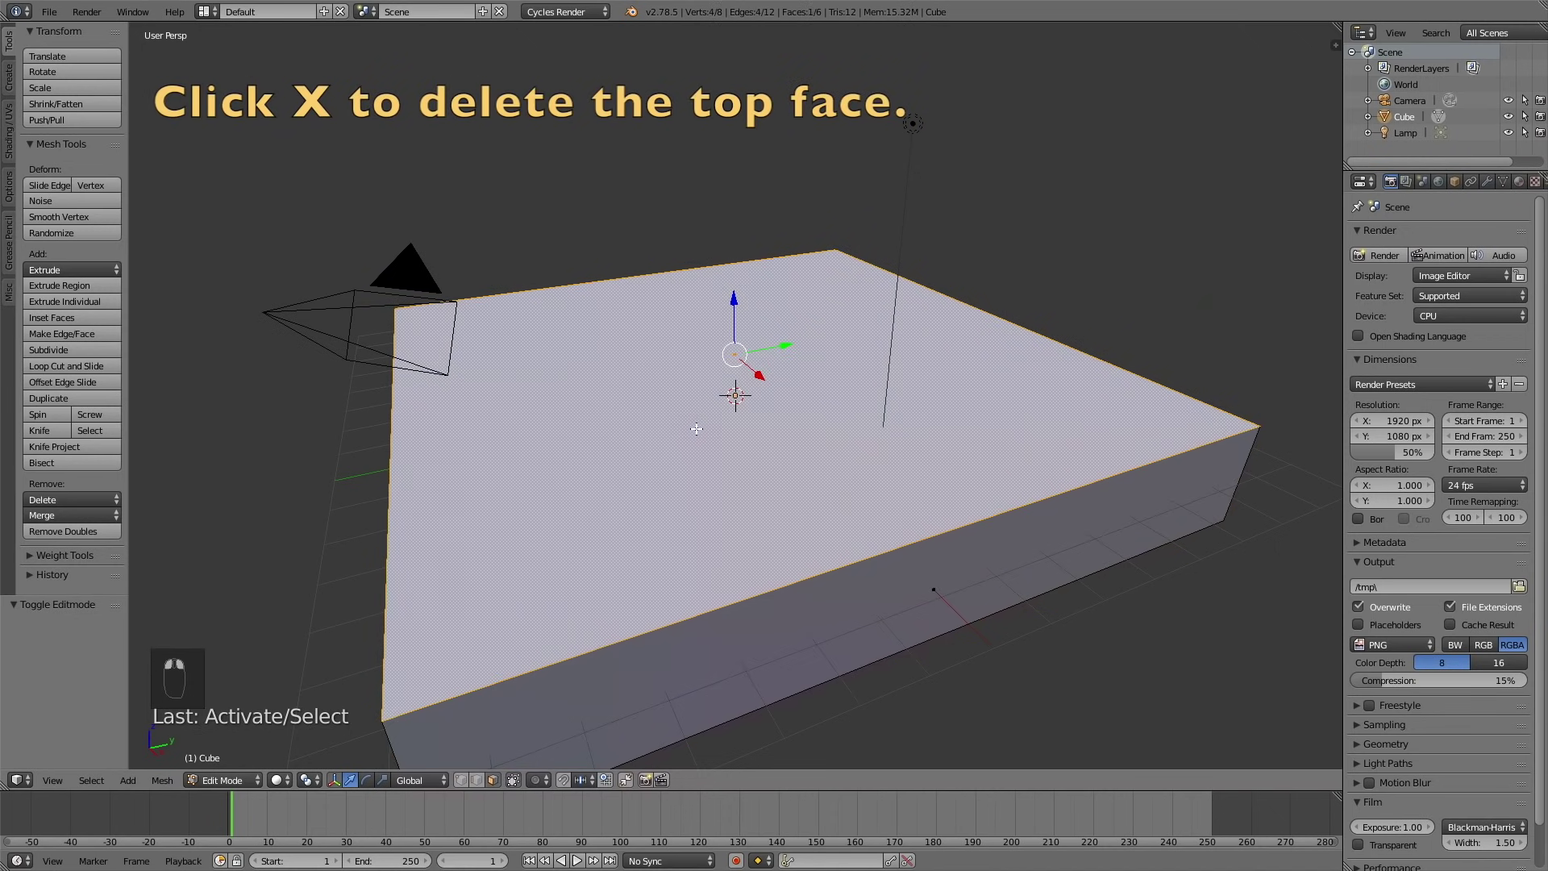
{"action": "key", "text": "x"}
{"action": "left_click", "coordinate": [696, 430]}
{"action": "key", "text": "Tab"}
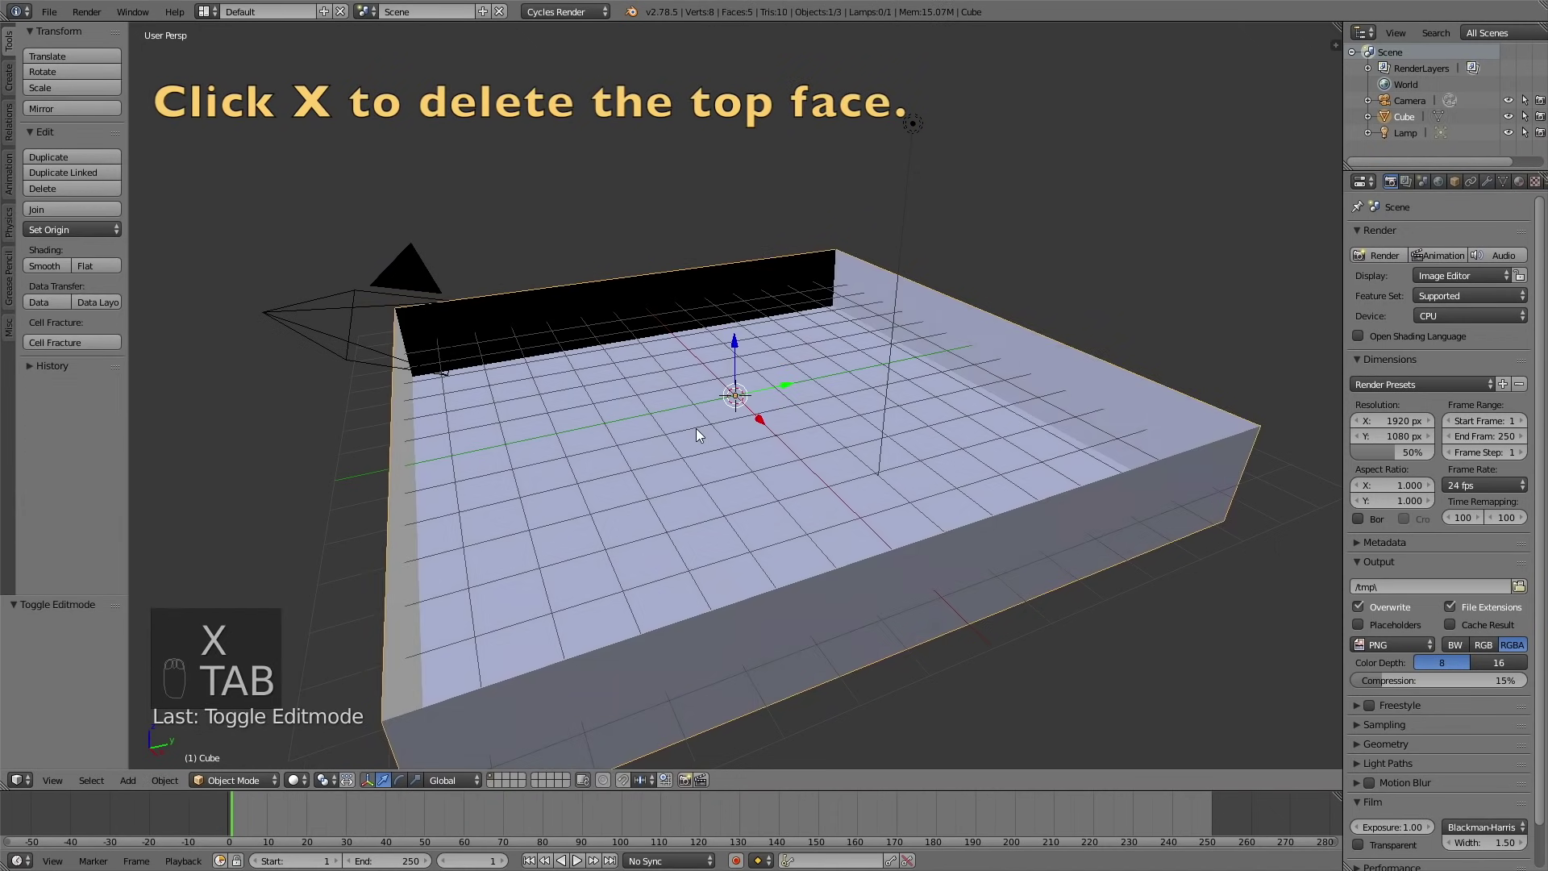
- Add a Solidify modifier with a thickness of about -0.065 to the open box and apply it
{"action": "left_click", "coordinate": [1491, 179]}
{"action": "left_click", "coordinate": [1431, 234]}
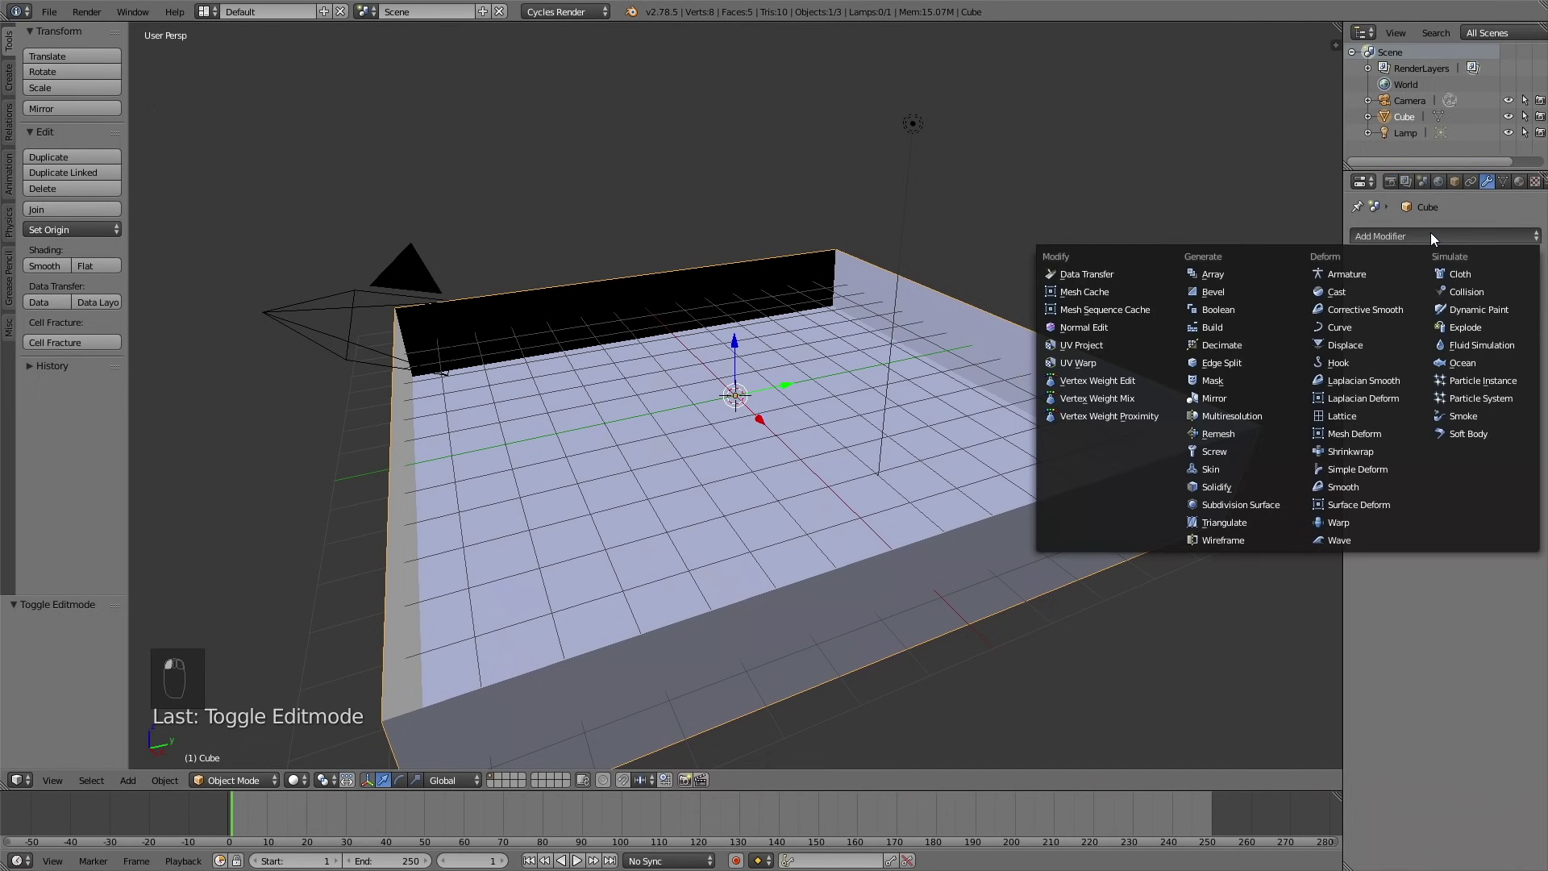
{"action": "left_click", "coordinate": [1240, 486]}
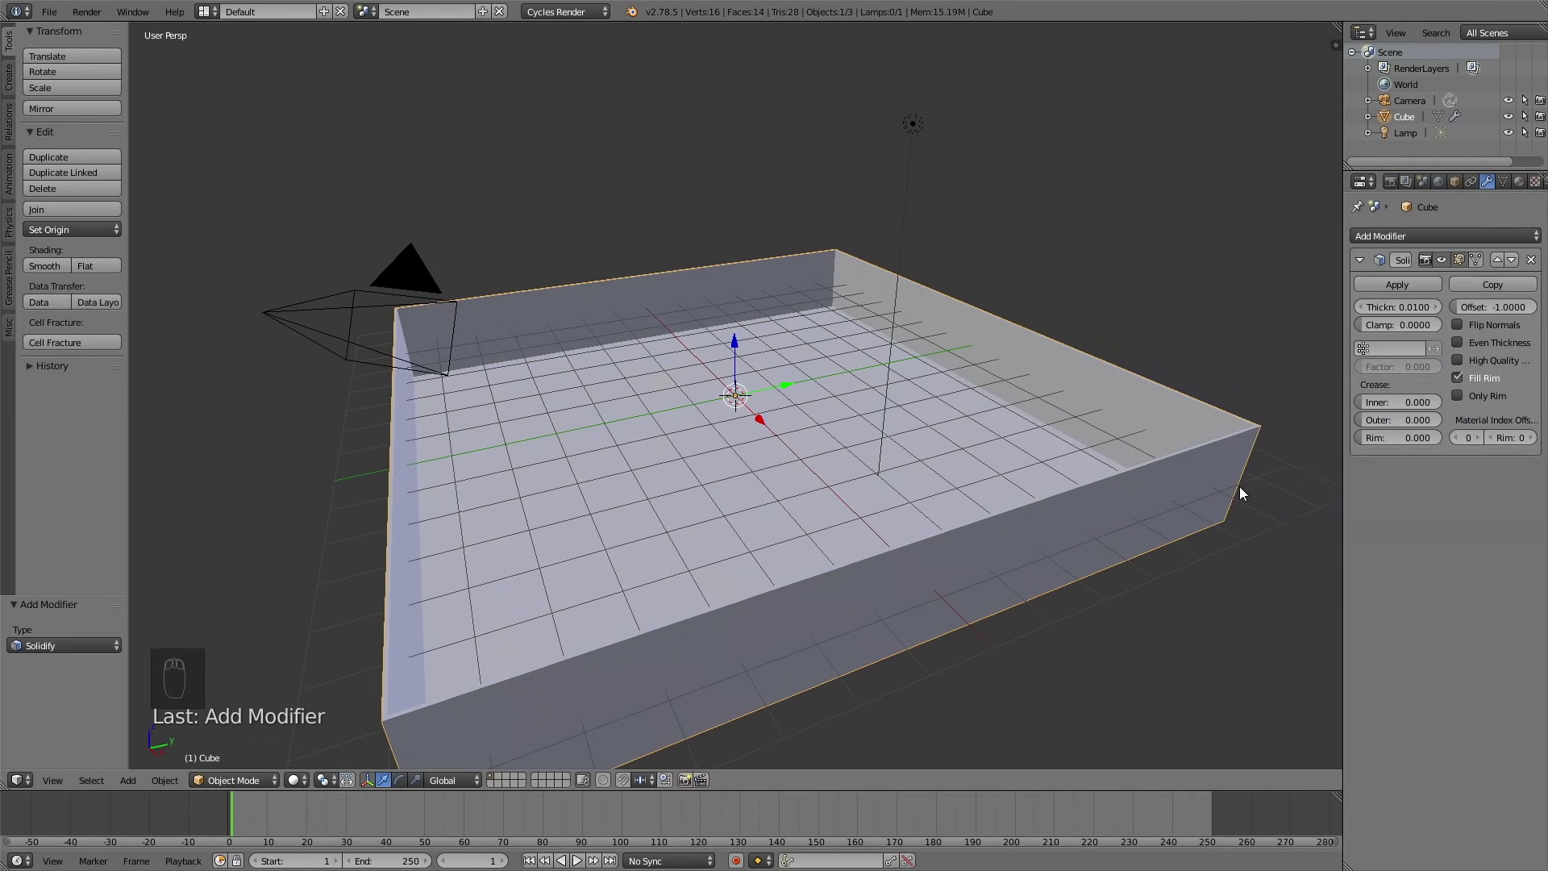
{"action": "left_click_drag", "start_coordinate": [1401, 310], "coordinate": [1359, 310]}
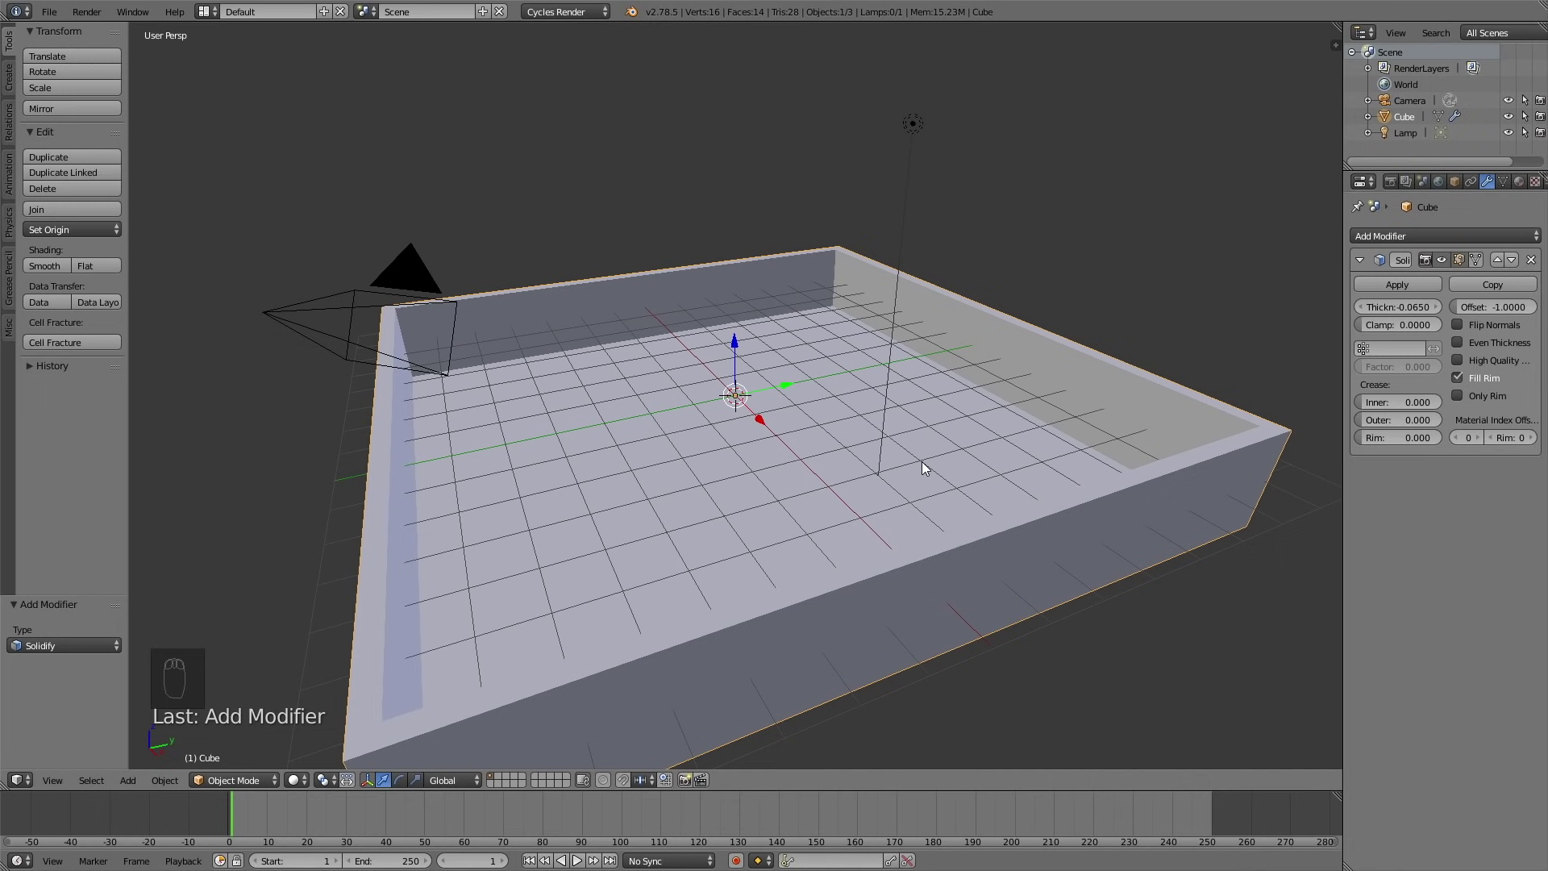
{"action": "left_click", "coordinate": [1416, 280]}
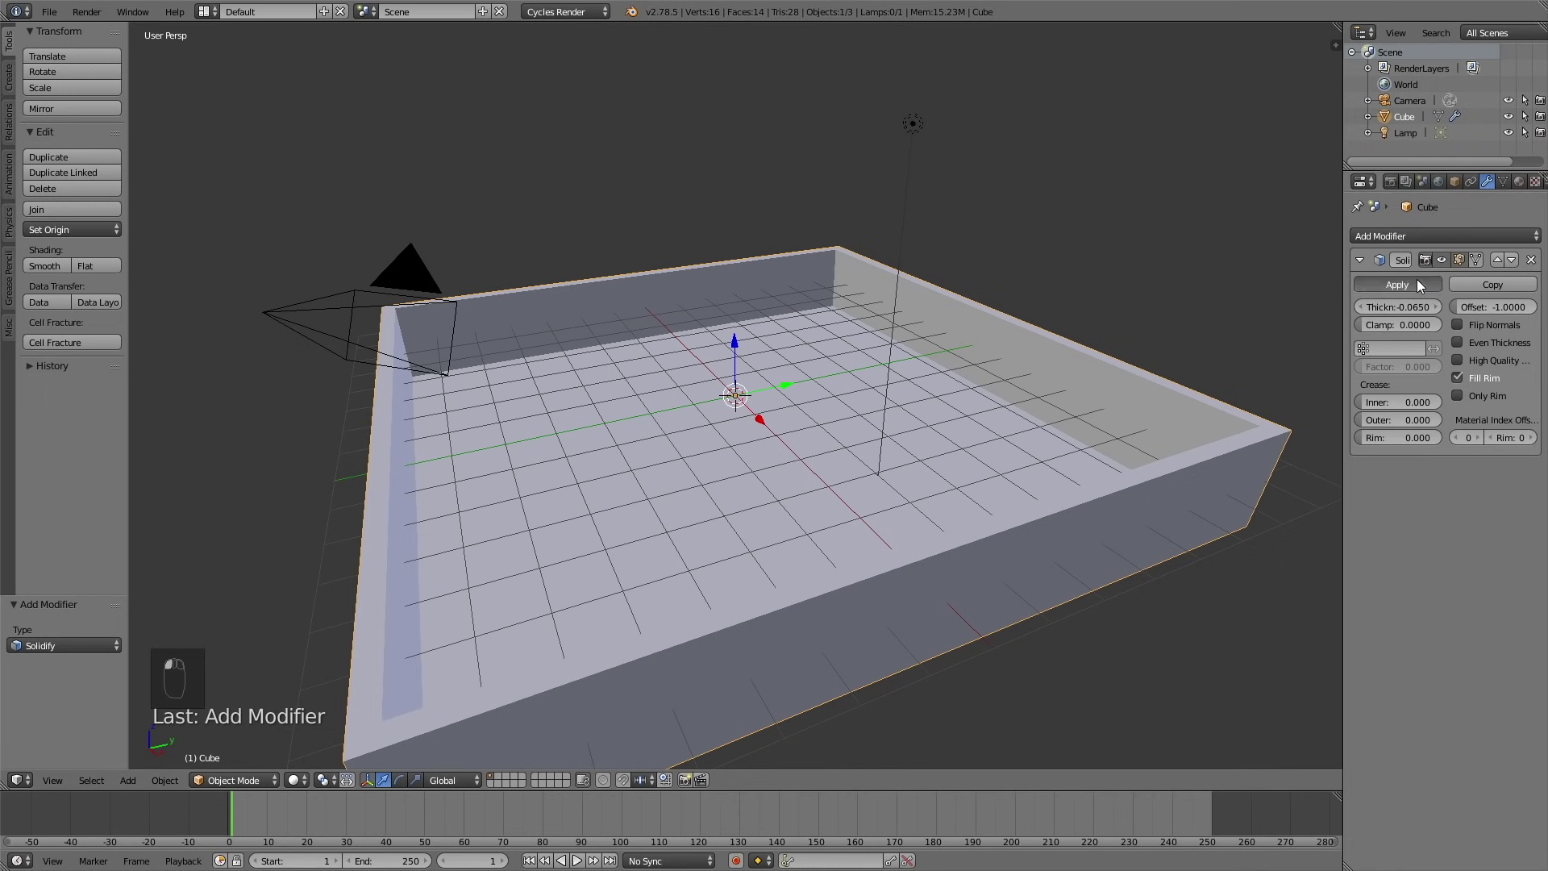
- Add a mesh circle and rotate it 90 degrees around the X axis
{"action": "scroll", "coordinate": [859, 300], "scroll_direction": "down", "scroll_amount": 3}
{"action": "middle_click_drag", "start_coordinate": [860, 300], "coordinate": [847, 297]}
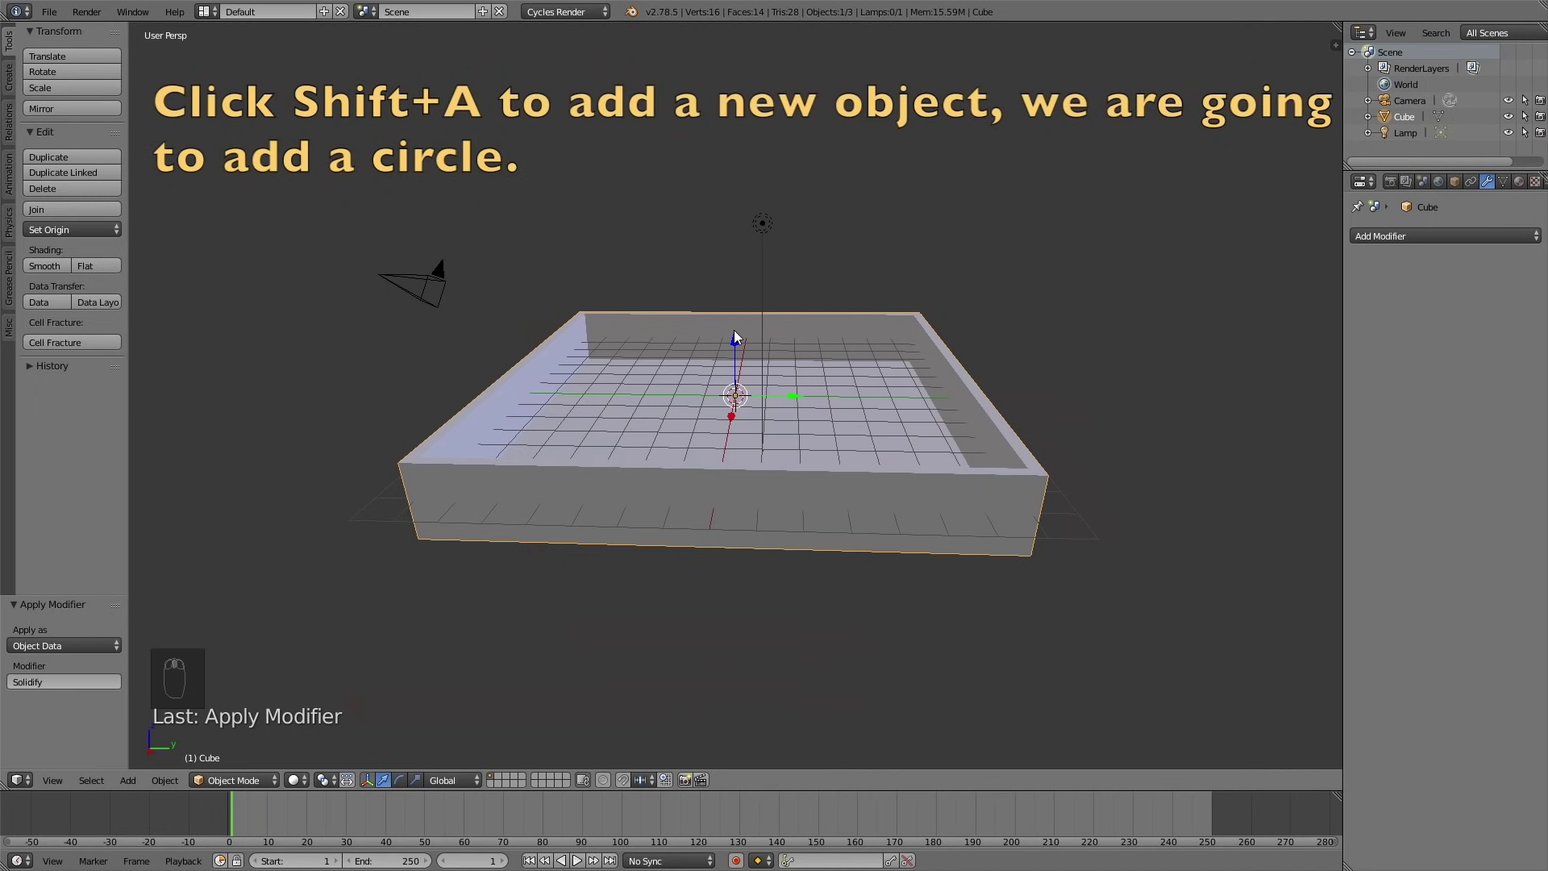
{"action": "key", "text": "shift+a"}
{"action": "mouse_move", "coordinate": [734, 332]}
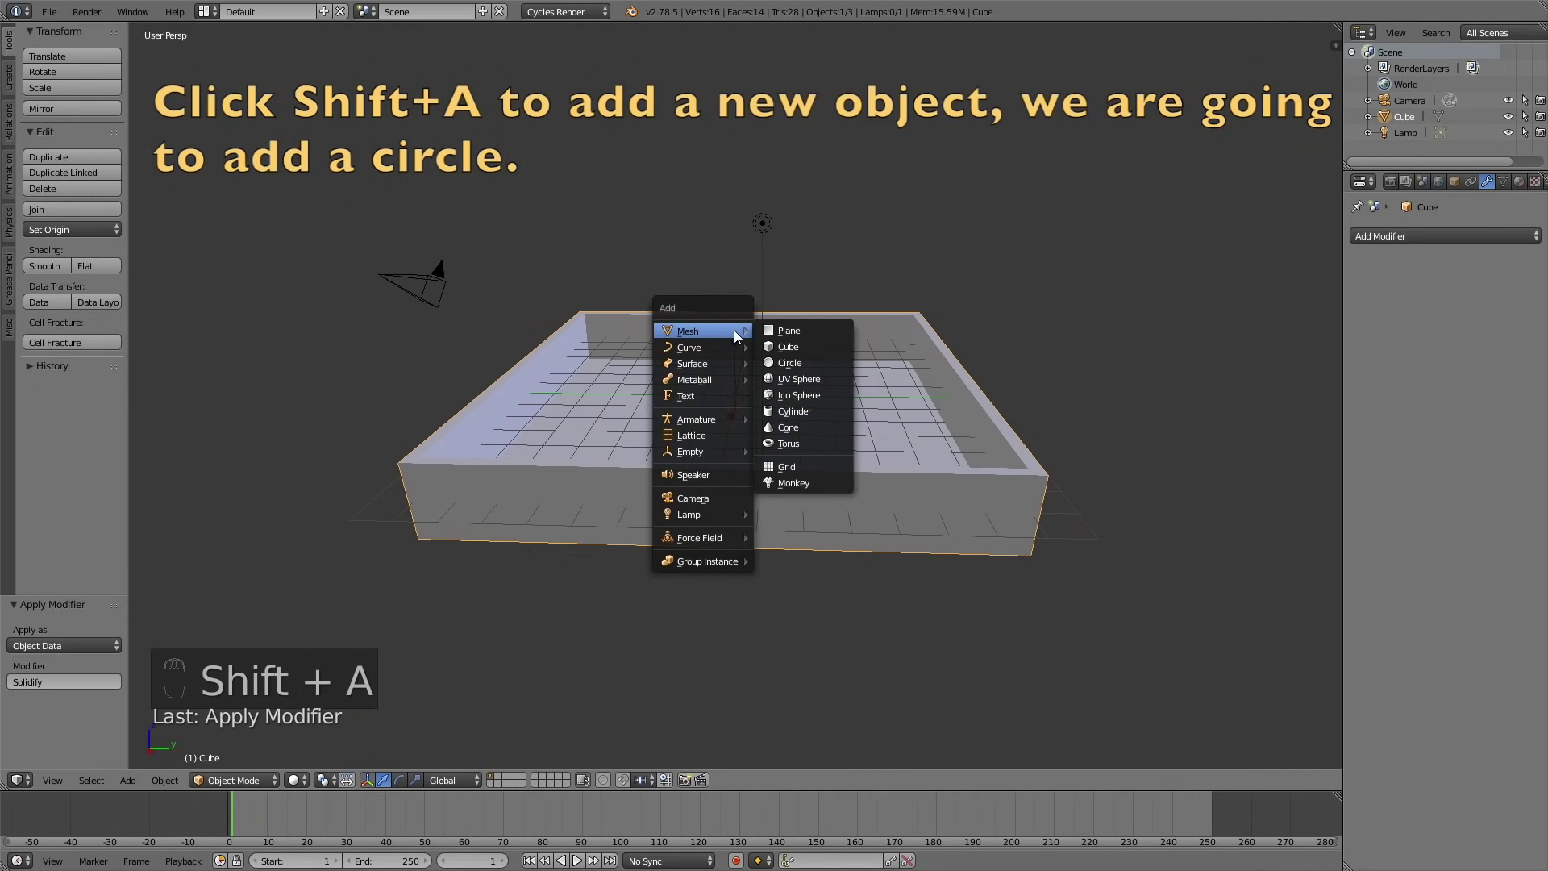
{"action": "left_click", "coordinate": [805, 363]}
{"action": "scroll", "coordinate": [829, 350], "scroll_direction": "up", "scroll_amount": 2}
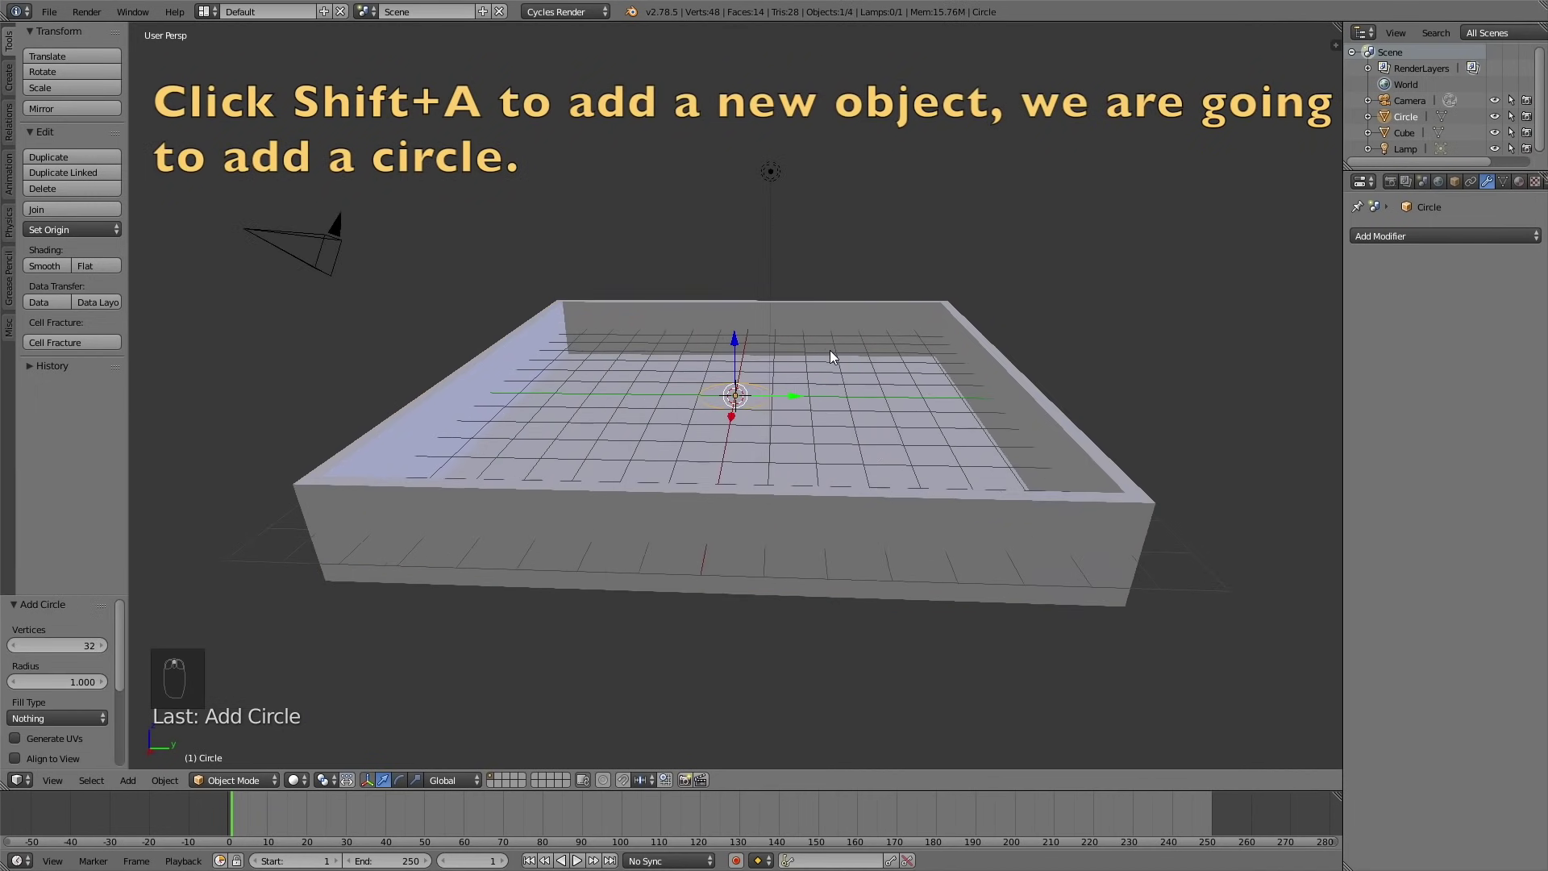
{"action": "type", "text": "rx90"}
{"action": "key", "text": "Return"}
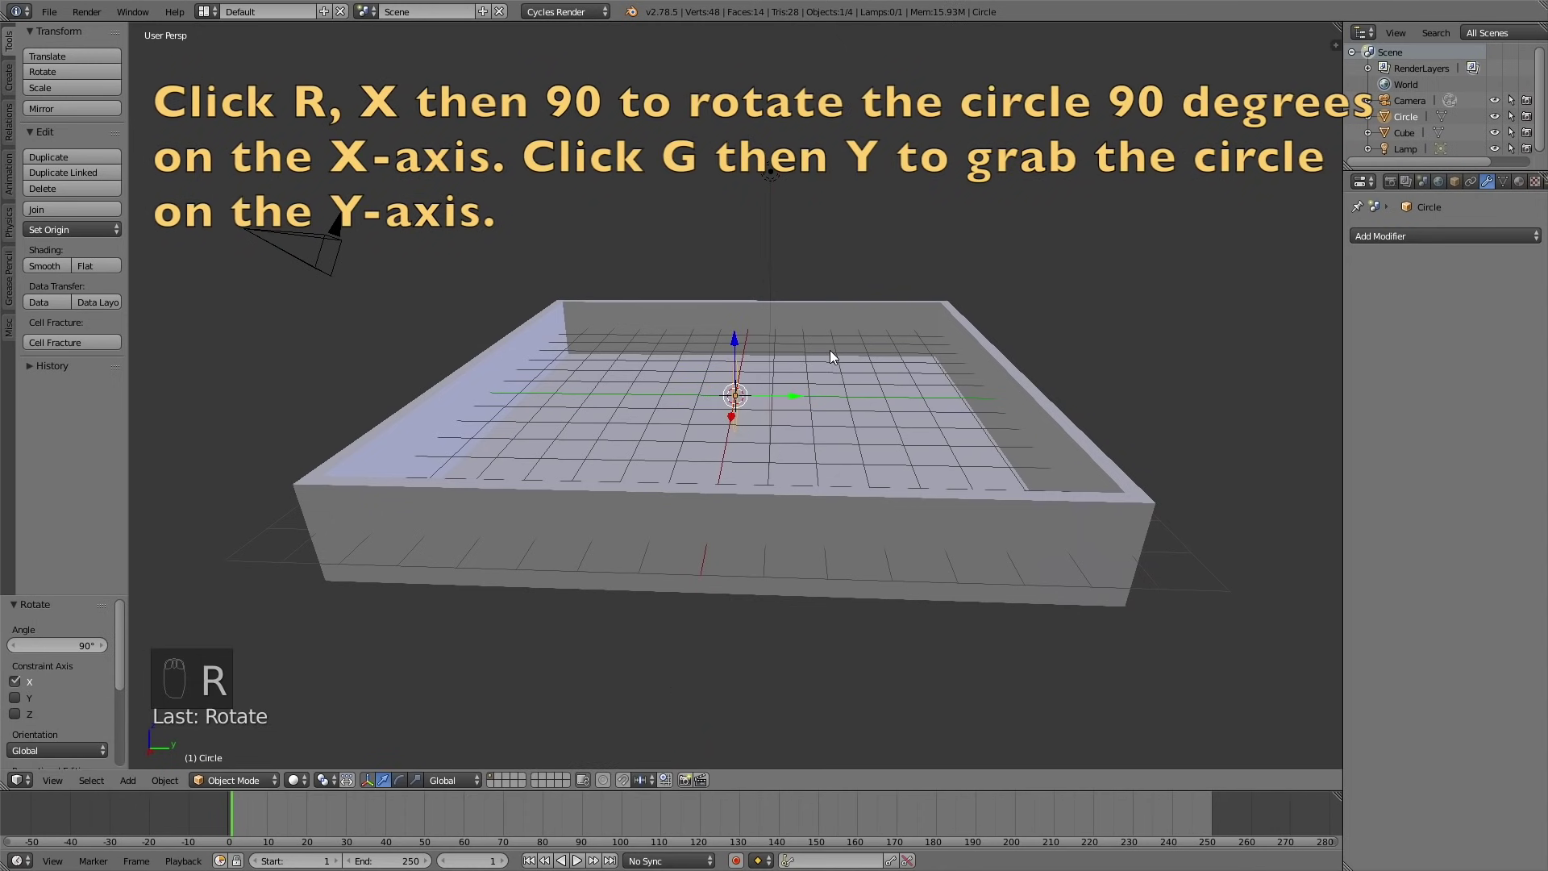
- Move the circle about -6.88 along Y and raise it about 4 along Z, above the edge of the box
{"action": "key", "text": "g"}
{"action": "key", "text": "y"}
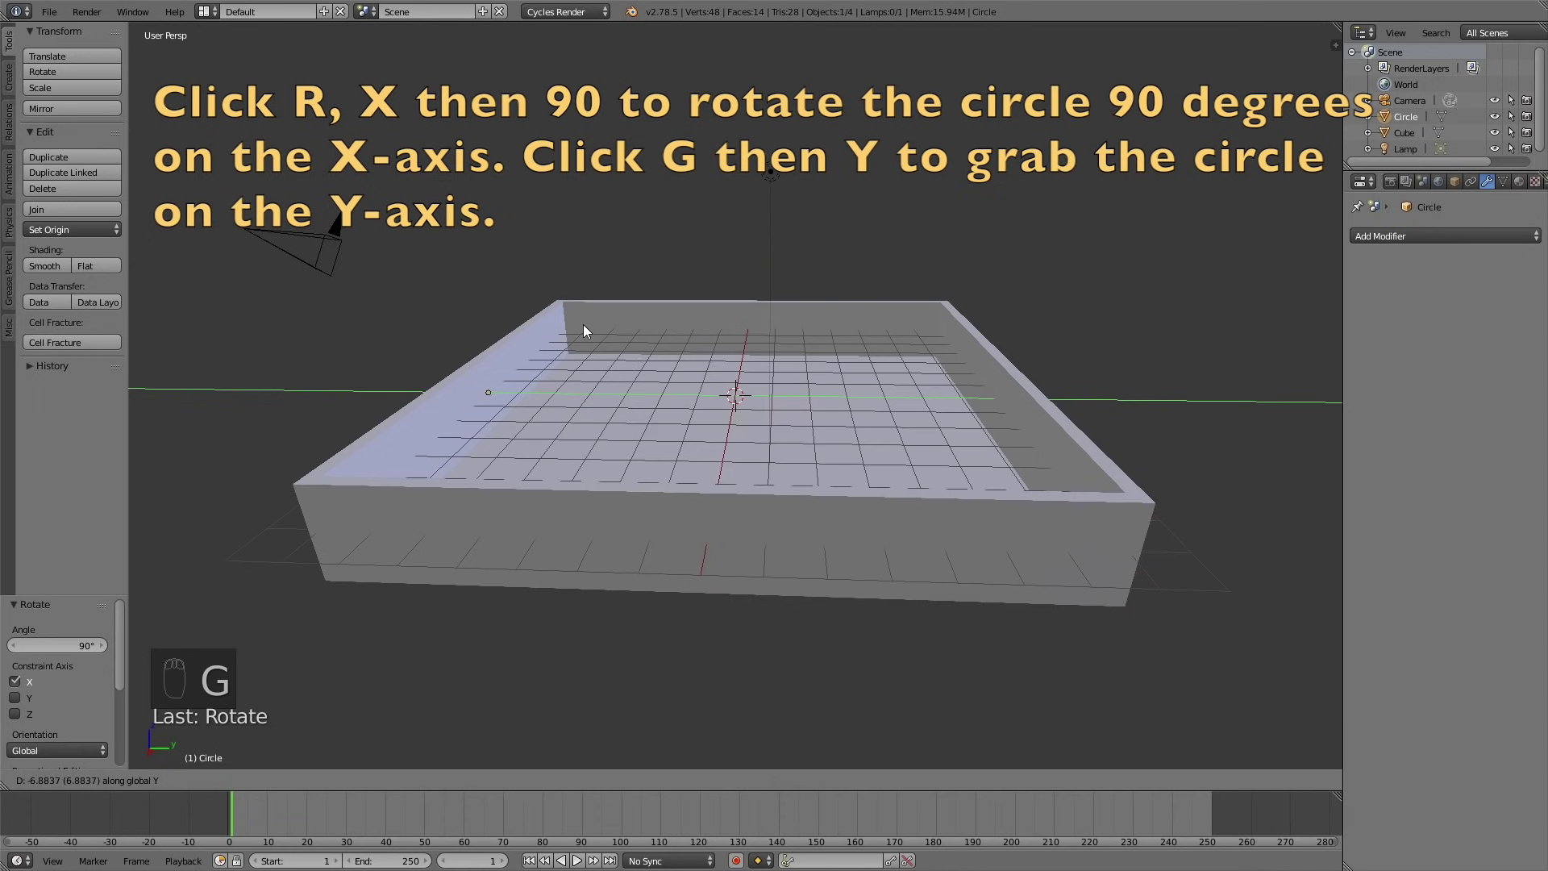
{"action": "left_click", "coordinate": [583, 324]}
{"action": "key", "text": "g"}
{"action": "key", "text": "z"}
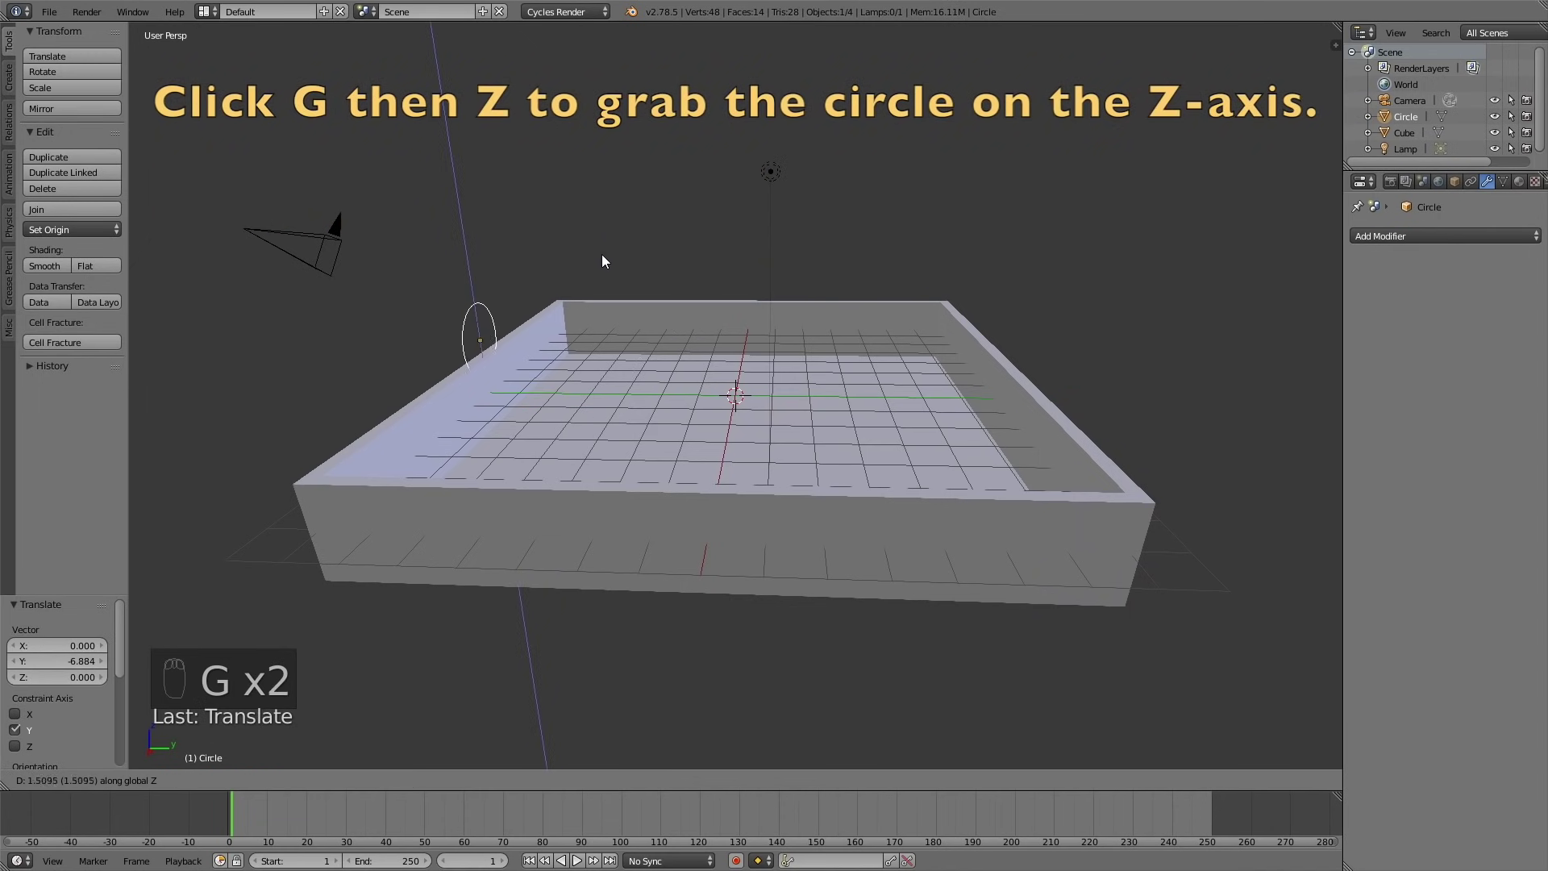
{"action": "left_click", "coordinate": [622, 174]}
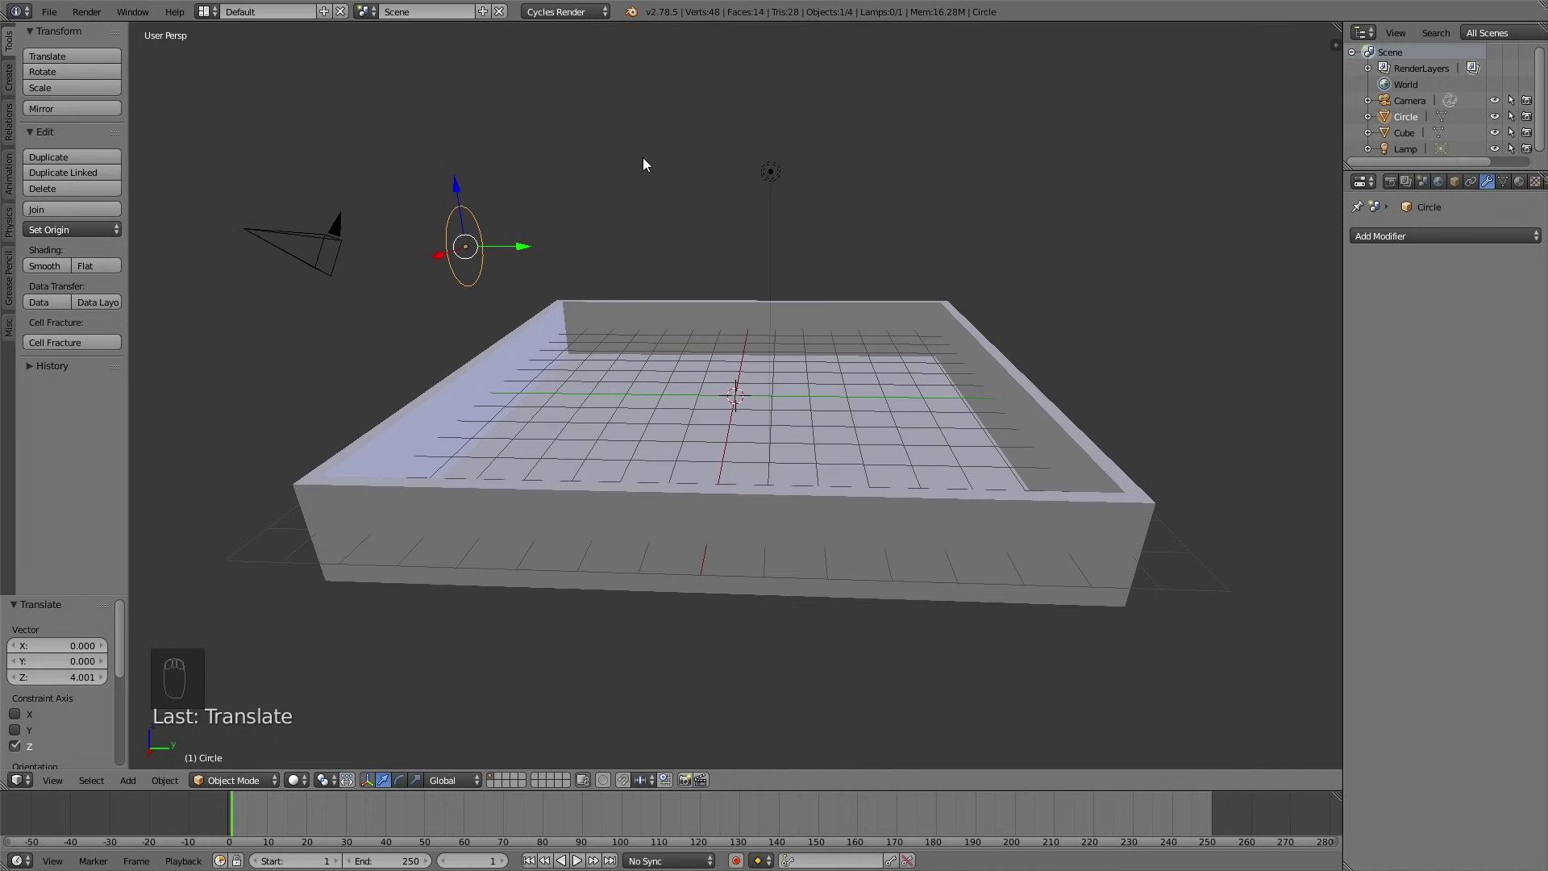
- Scale the circle to about 0.845 and fill it with a face in Edit Mode
{"action": "key", "text": "s"}
{"action": "left_click", "coordinate": [633, 139]}
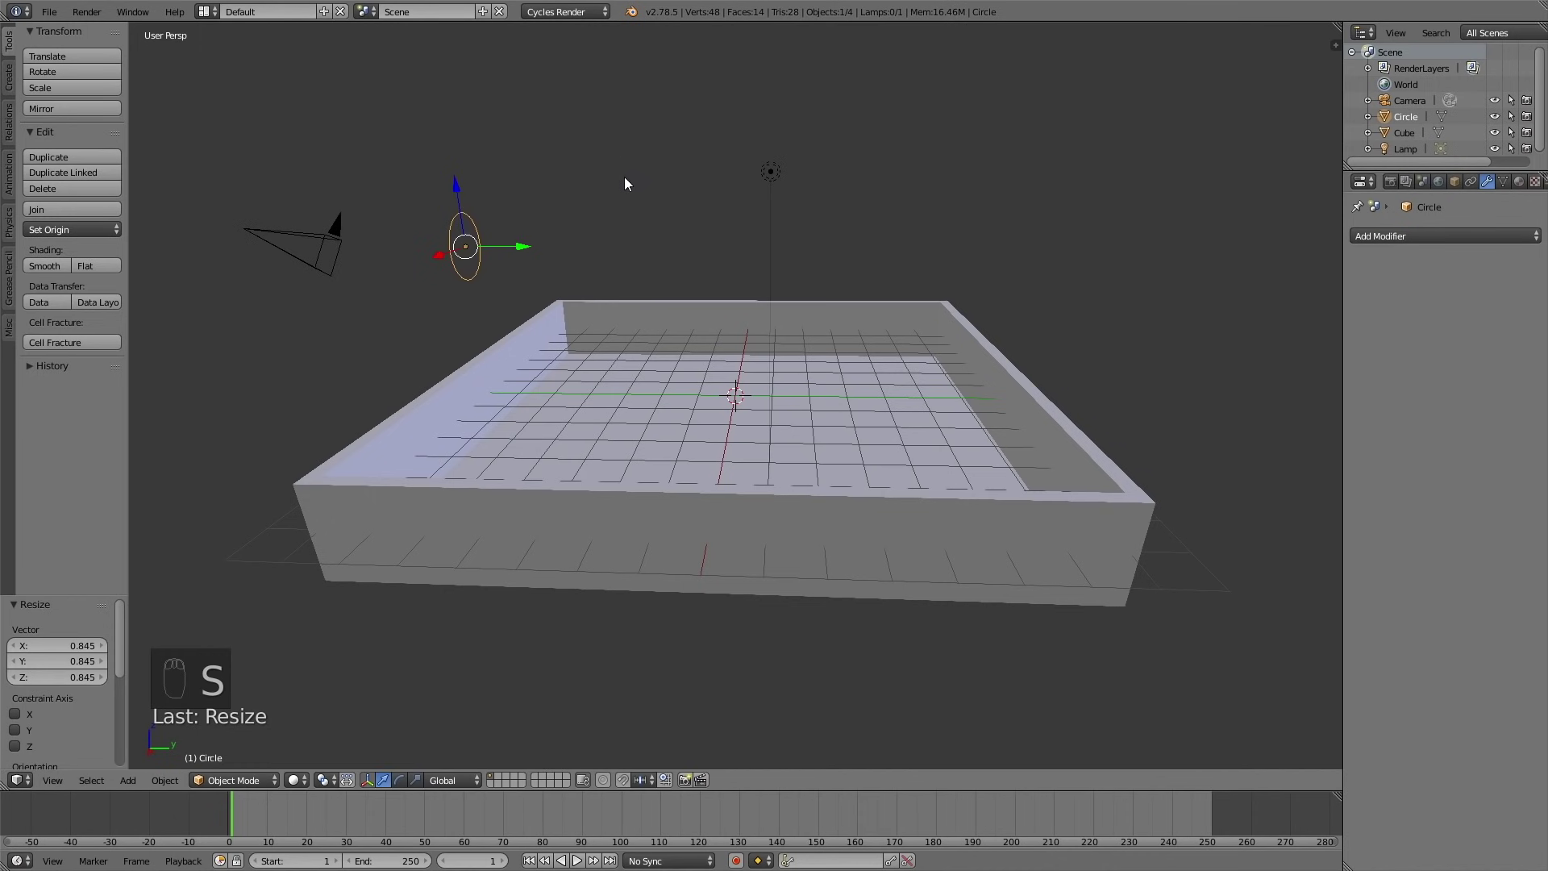
{"action": "key", "text": "Tab"}
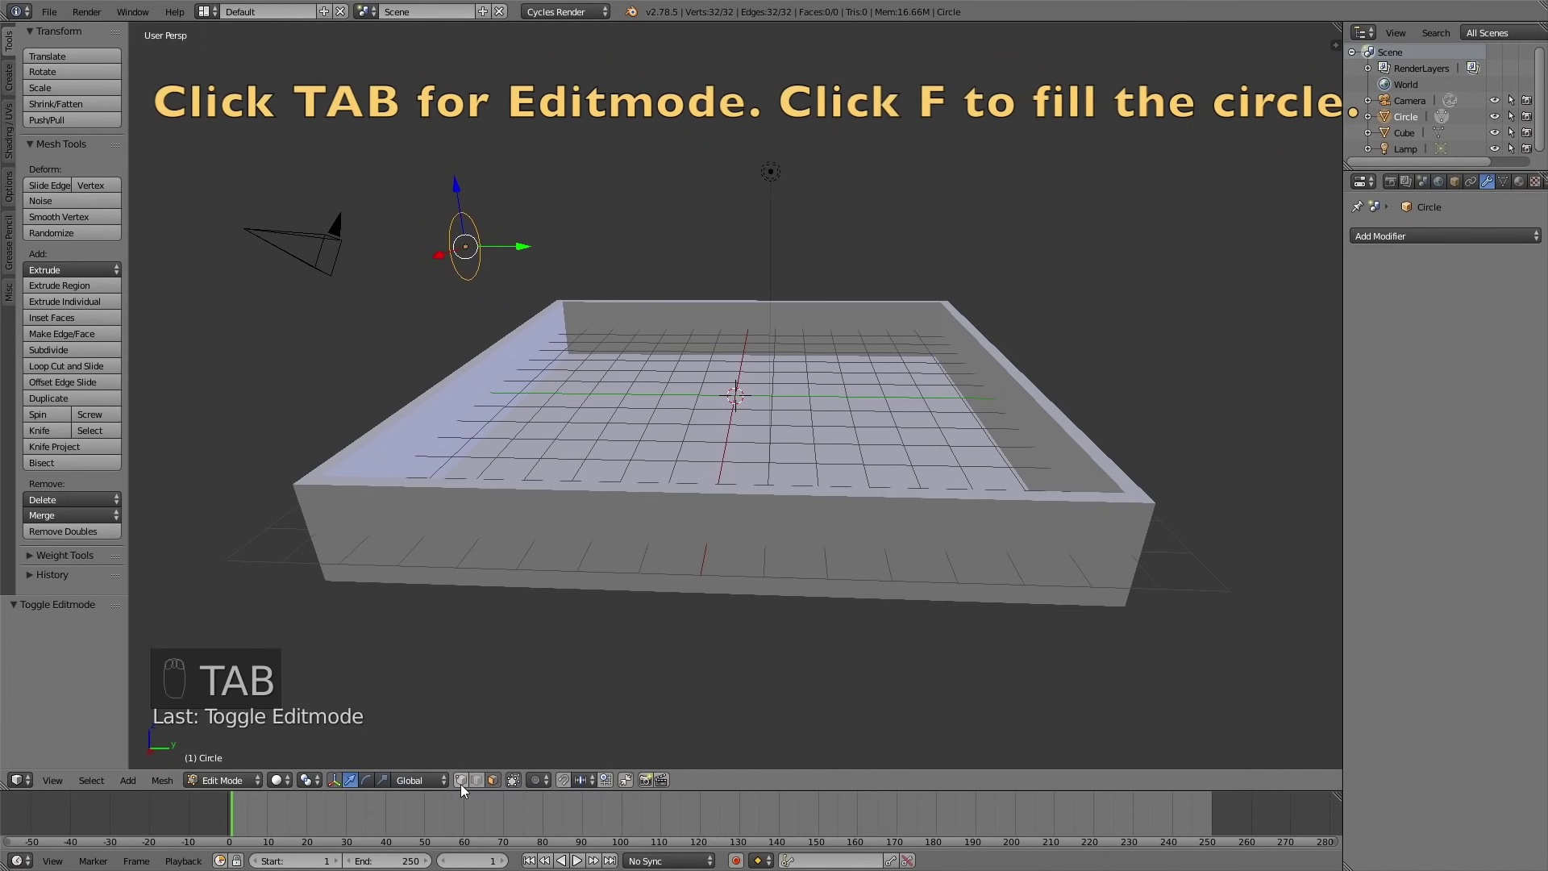
{"action": "key", "text": "f"}
{"action": "key", "text": "Tab"}
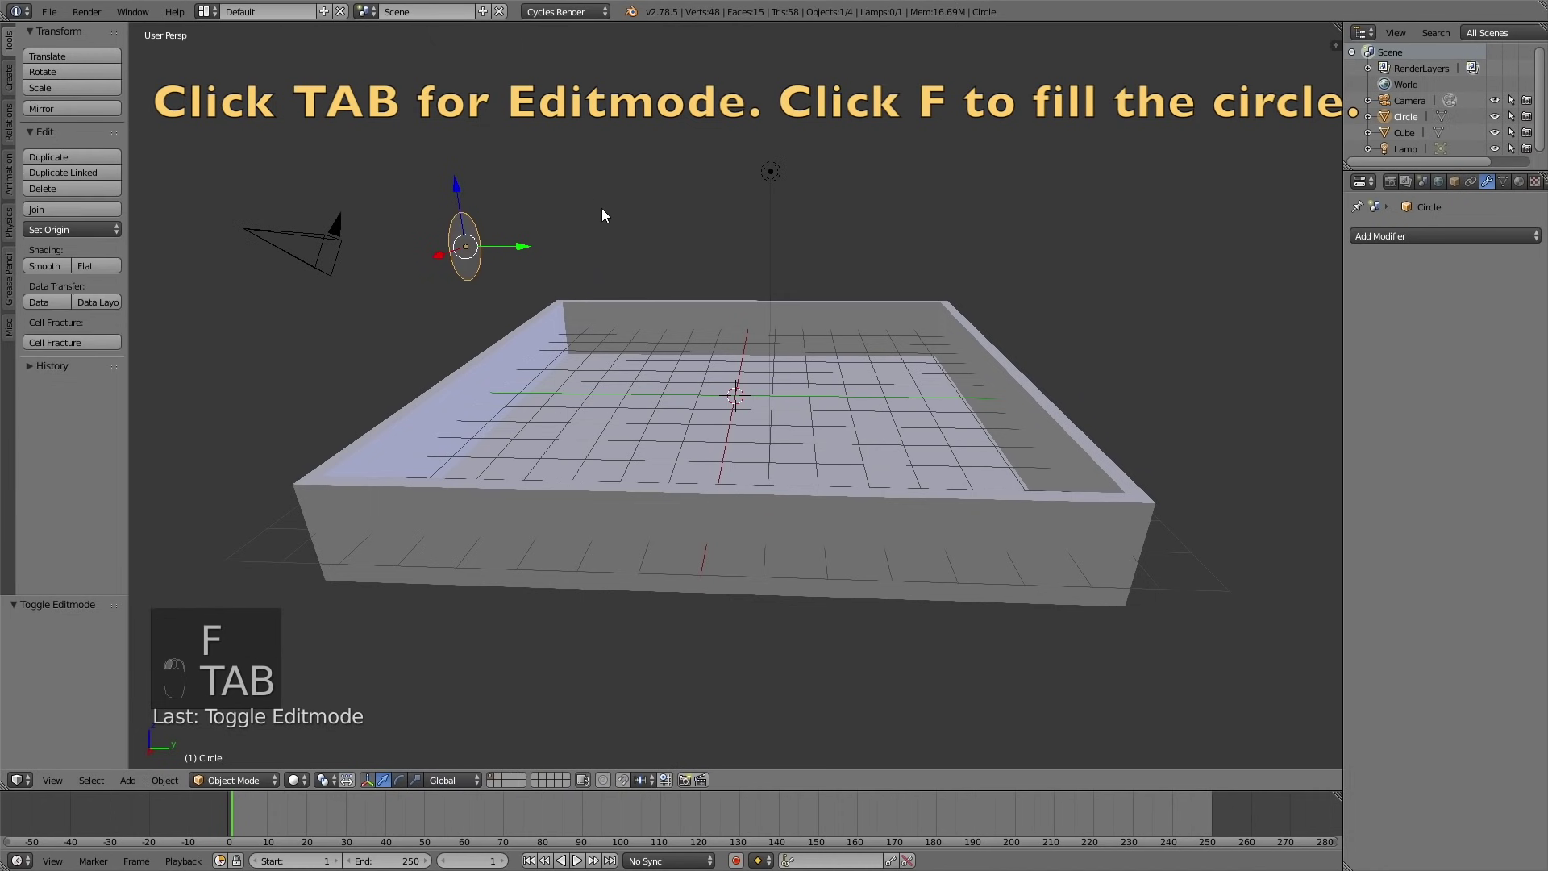
- Add a new mesh cube and scale it uniformly by about 7.45 so it encloses the box
{"action": "scroll", "coordinate": [709, 237], "scroll_direction": "down", "scroll_amount": 3}
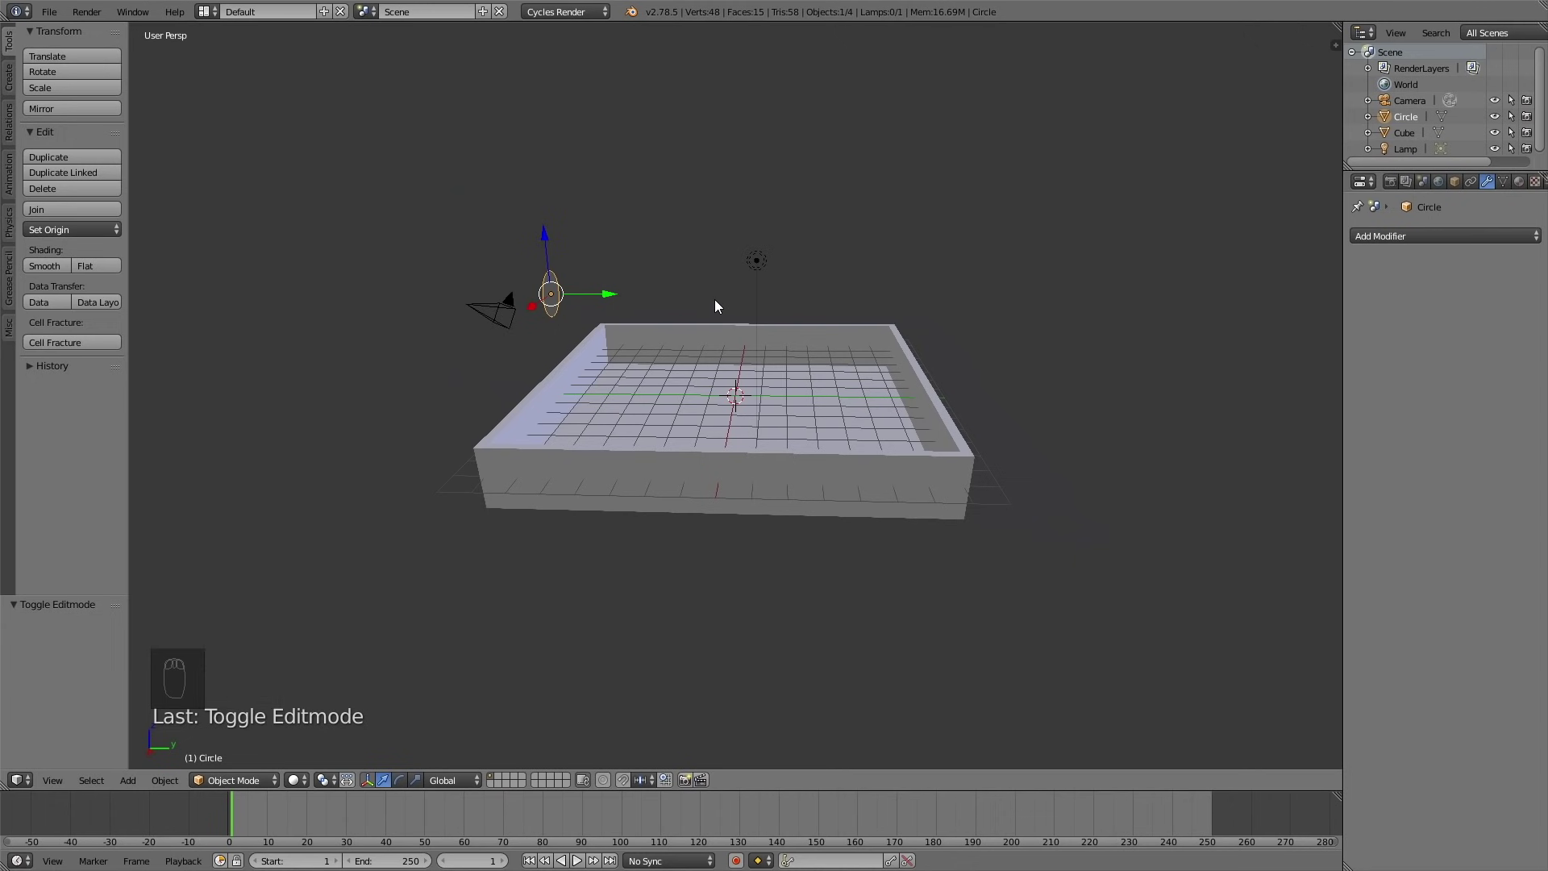
{"action": "key", "text": "shift+a"}
{"action": "left_click", "coordinate": [777, 320]}
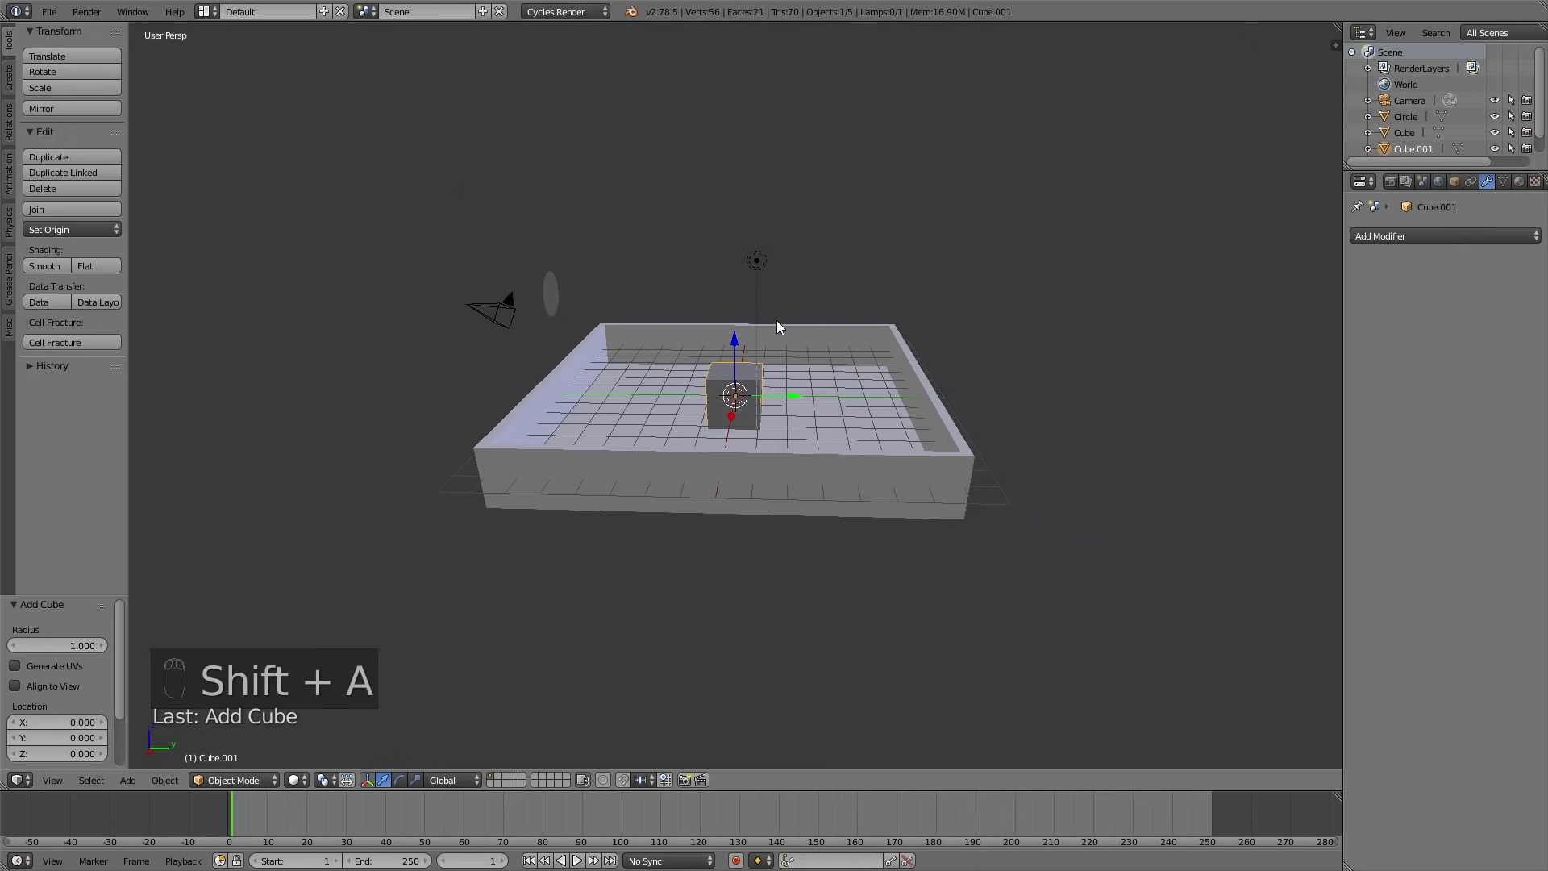
{"action": "key", "text": "s"}
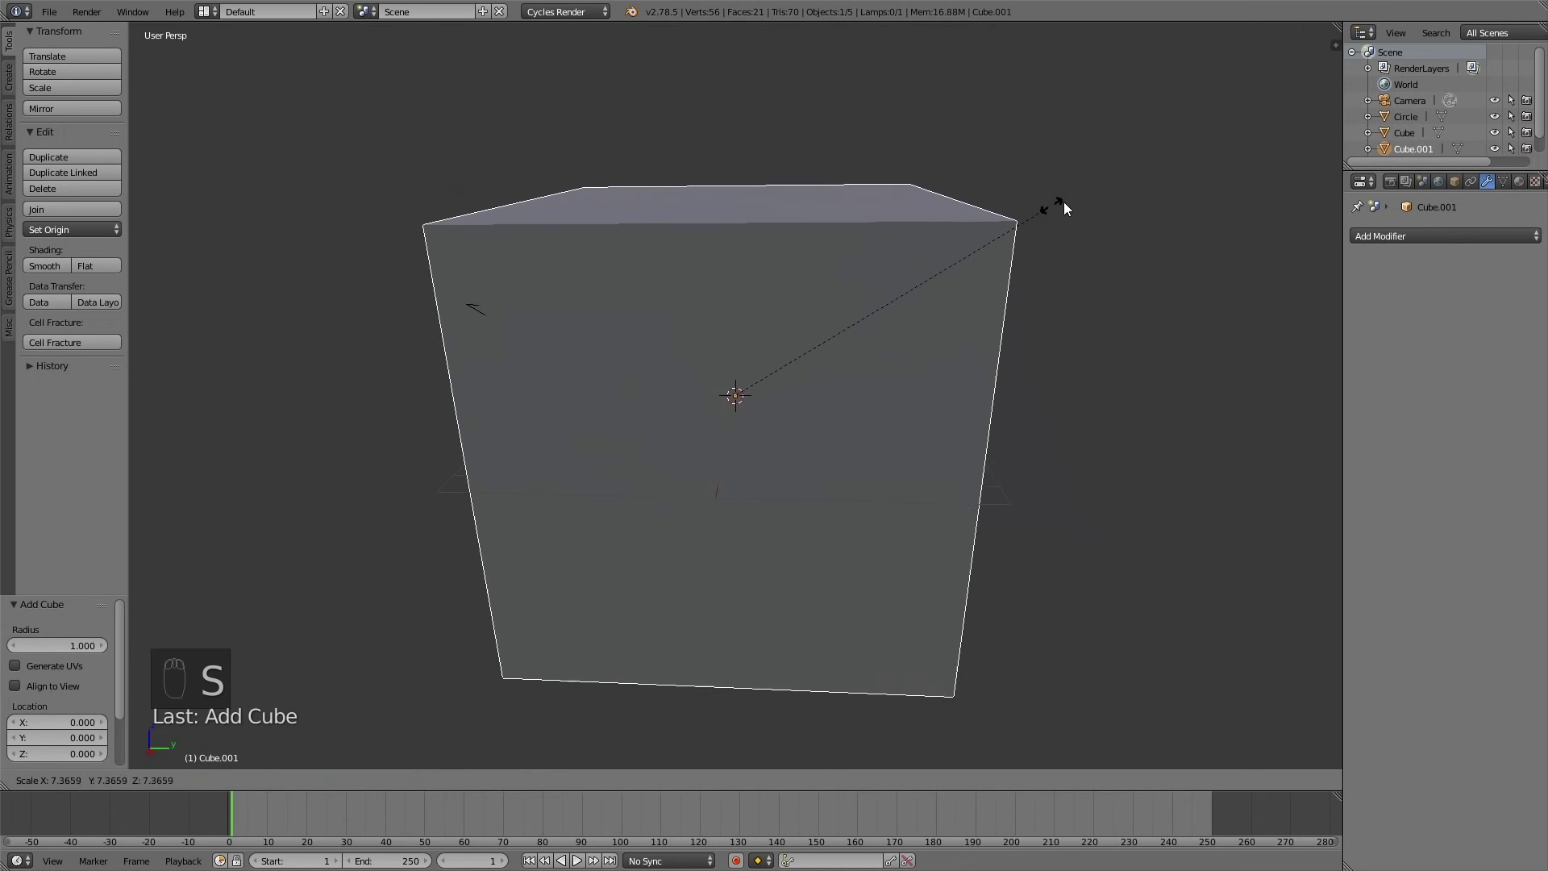
{"action": "left_click", "coordinate": [1049, 232]}
- Raise the large cube about 2.87 along Z and scale its height by about 0.714 on the Z axis
{"action": "key", "text": "g"}
{"action": "key", "text": "z"}
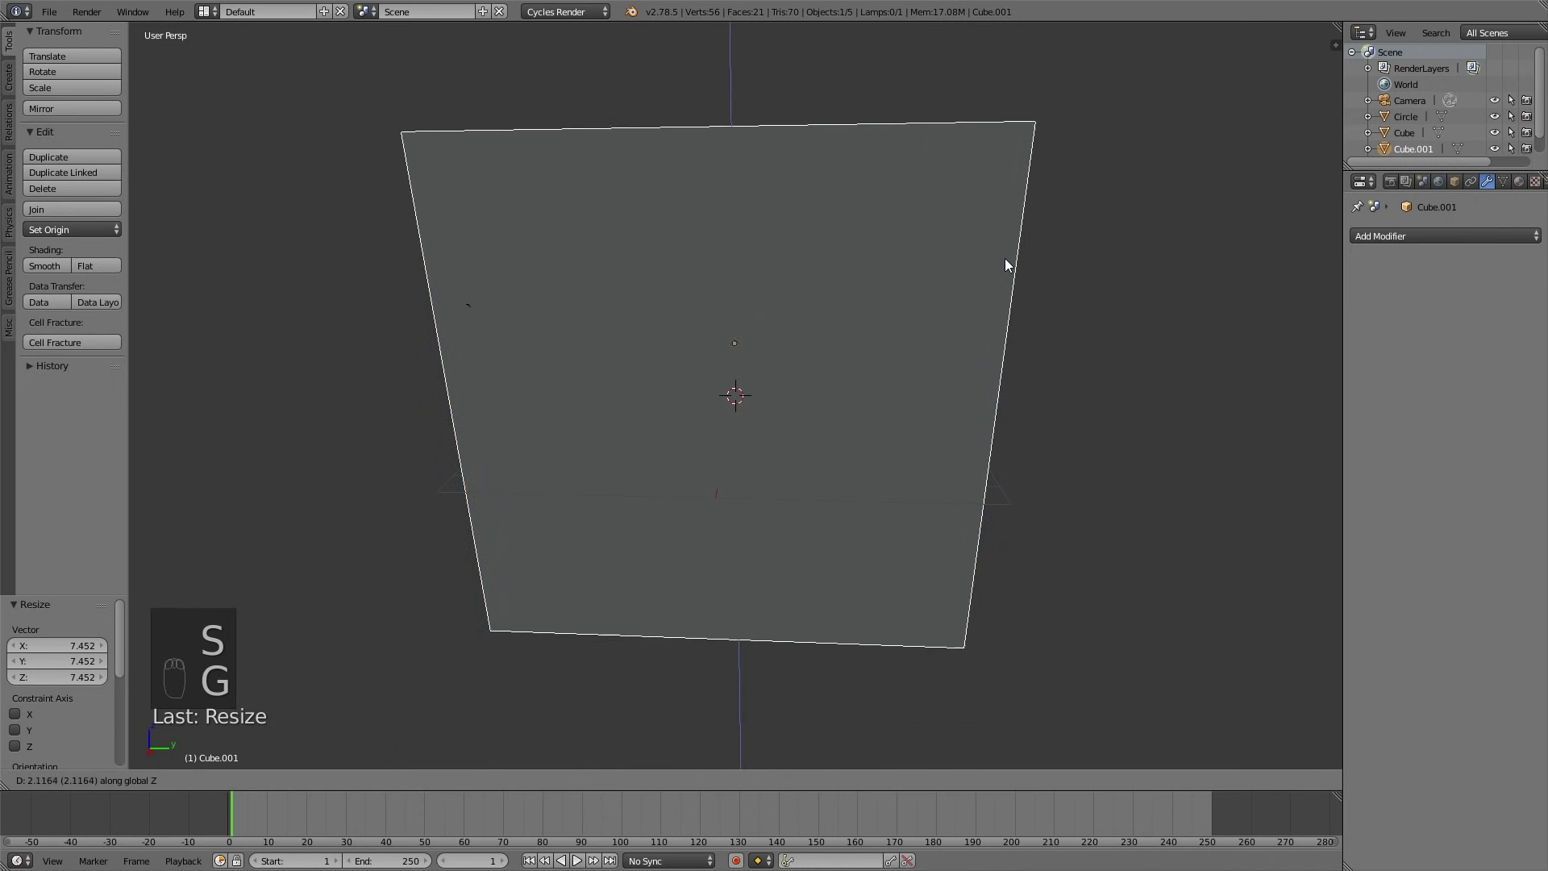
{"action": "left_click", "coordinate": [1009, 255]}
{"action": "key", "text": "s"}
{"action": "key", "text": "z"}
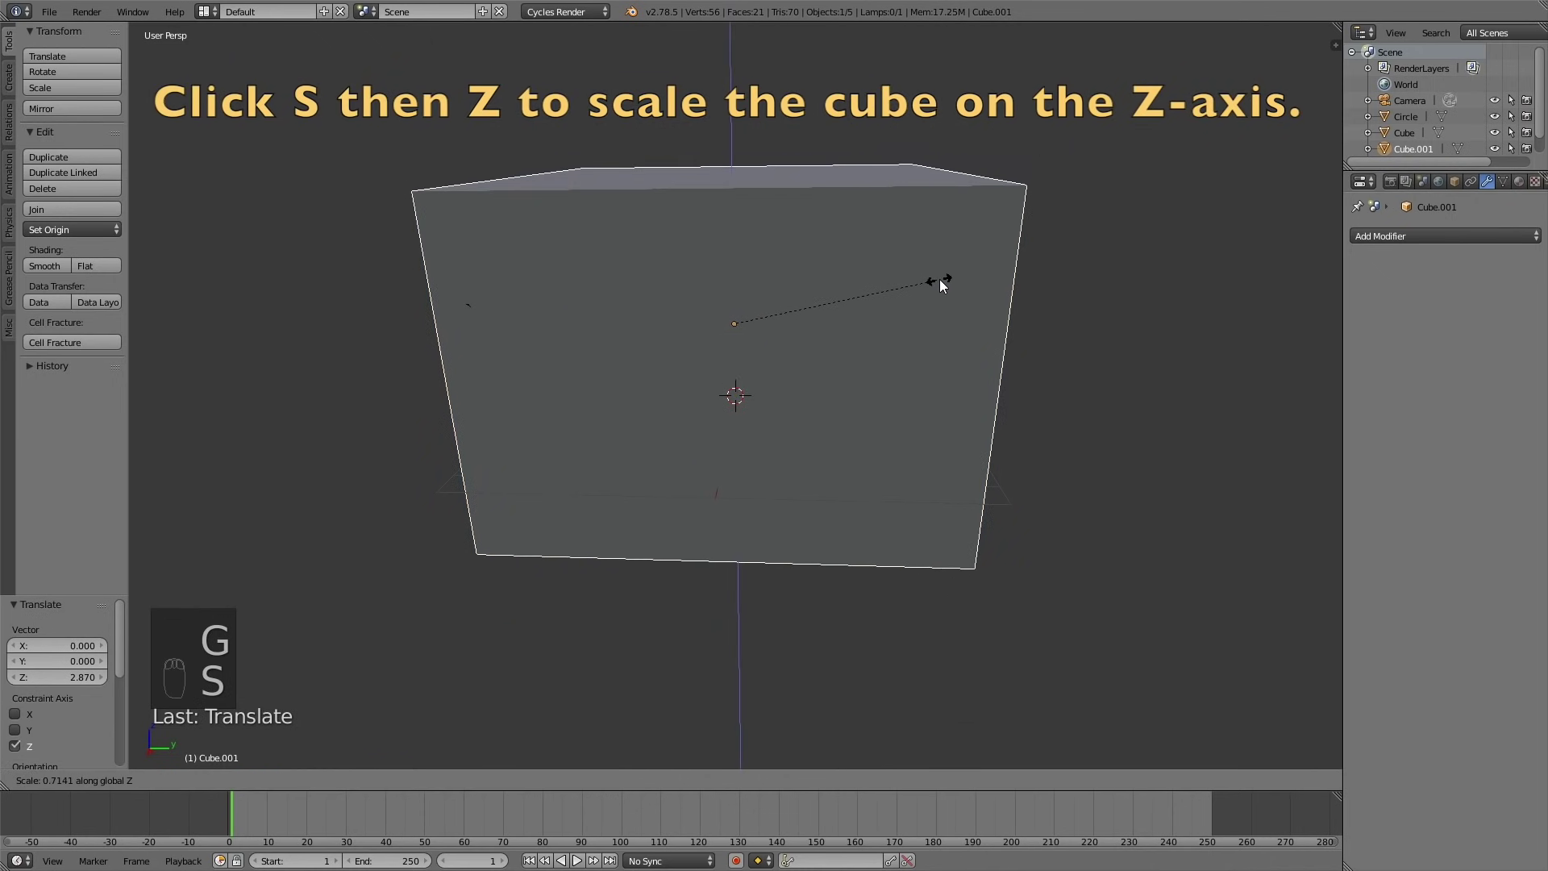
{"action": "left_click", "coordinate": [941, 279]}
- Set the large enclosing cube's maximum draw type to Wire
{"action": "key", "text": "z"}
{"action": "mouse_move", "coordinate": [975, 312]}
{"action": "middle_mouse_down"}
{"action": "mouse_move", "coordinate": [998, 298]}
{"action": "mouse_move", "coordinate": [974, 307]}
{"action": "middle_mouse_up"}
{"action": "key", "text": "z"}
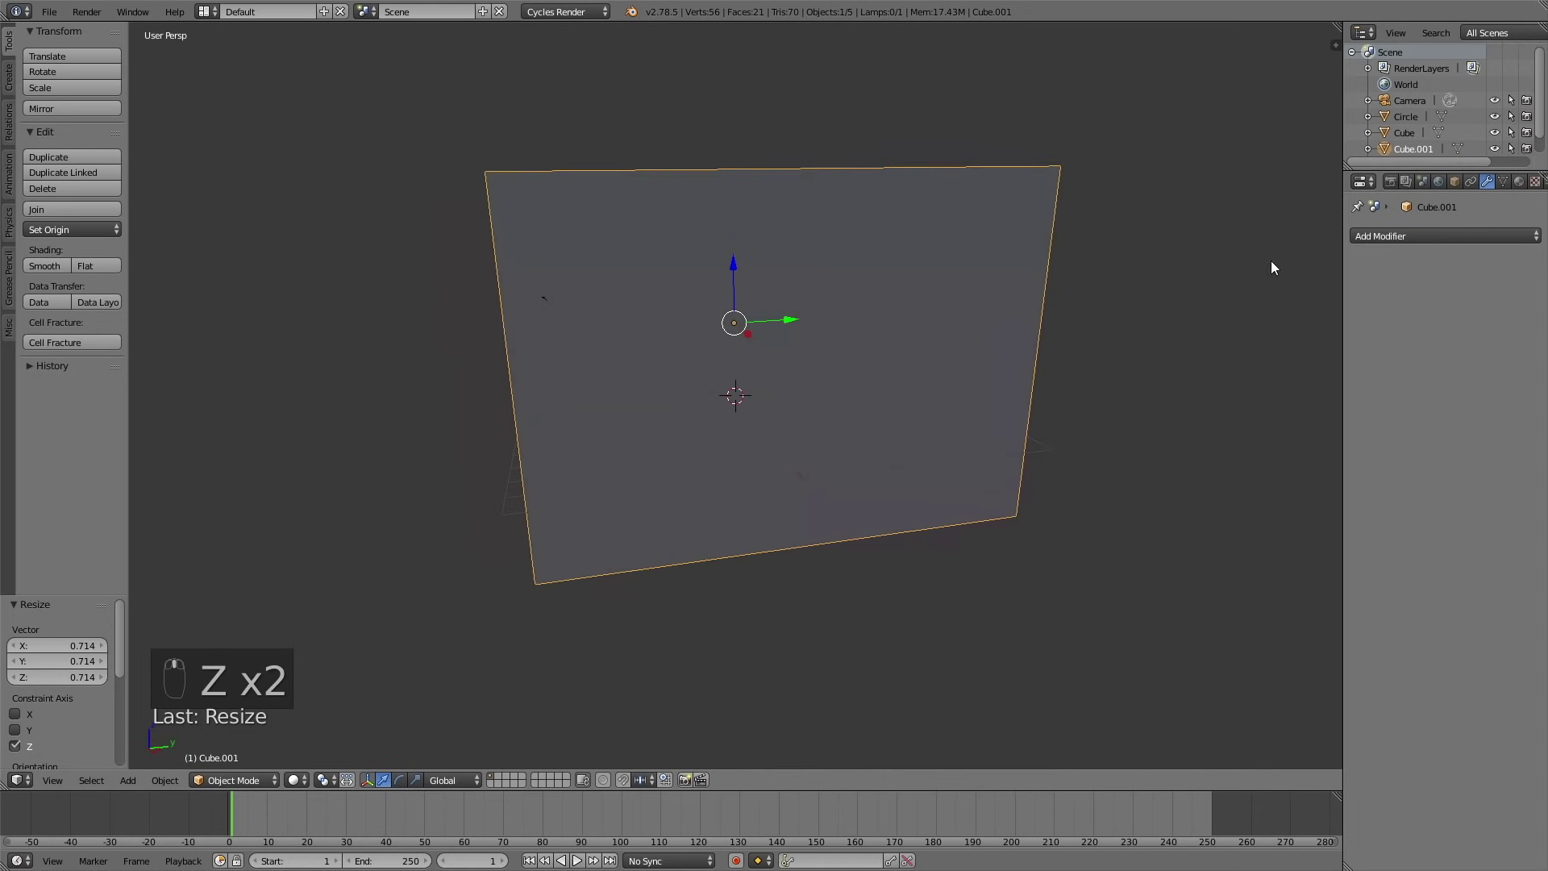
{"action": "left_click", "coordinate": [1453, 182]}
{"action": "left_click", "coordinate": [1395, 697]}
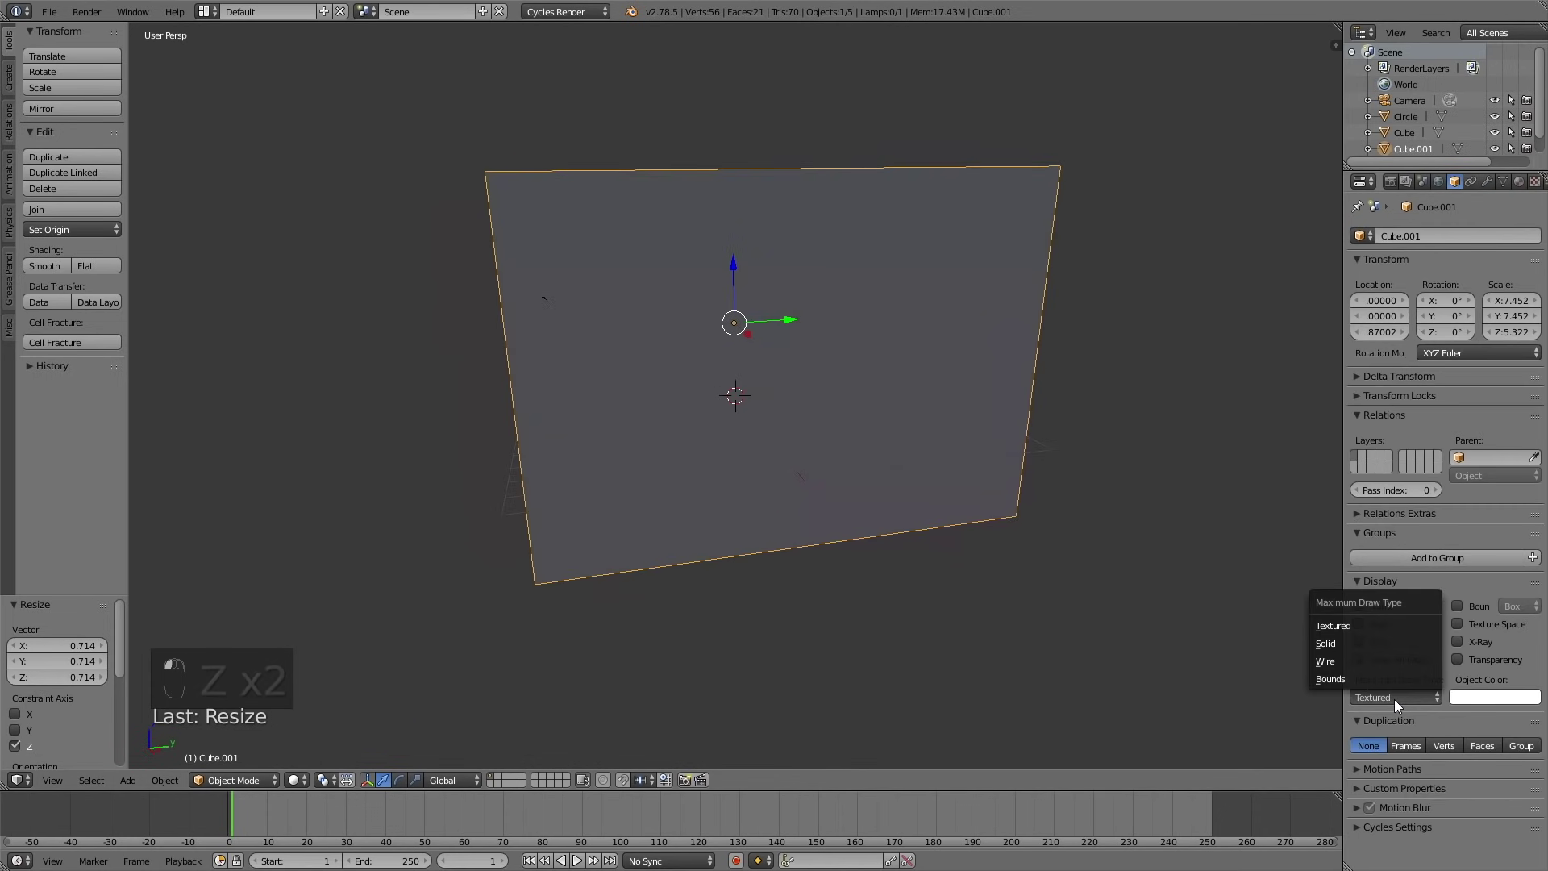
{"action": "left_click", "coordinate": [1371, 660]}
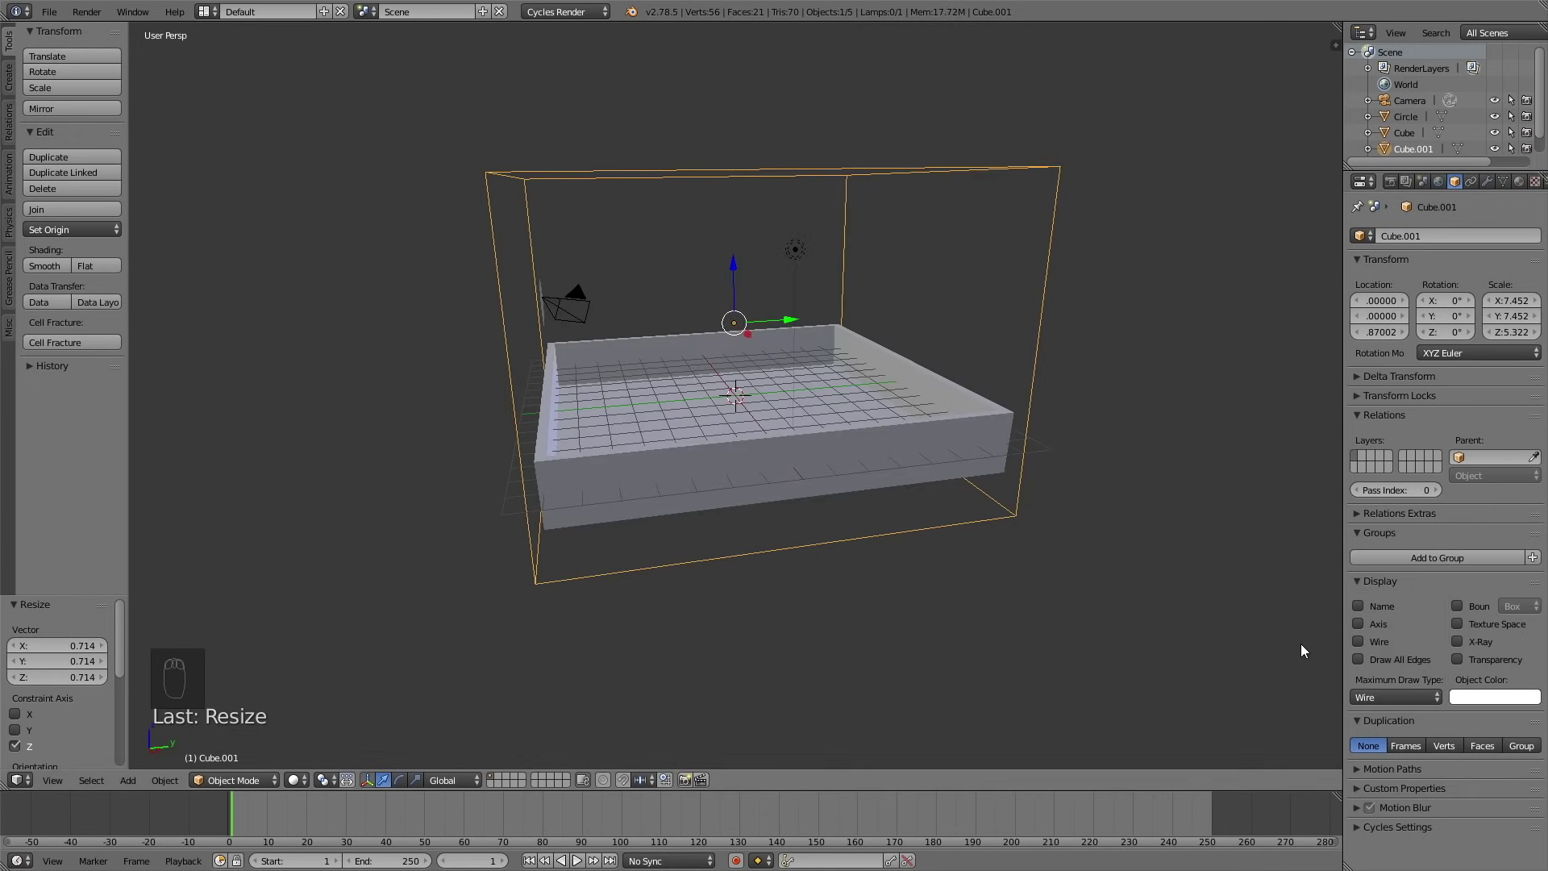
- Enable Fluid physics on the filled circle and set its fluid type to Inflow
{"action": "middle_click_drag", "start_coordinate": [999, 454], "coordinate": [998, 438]}
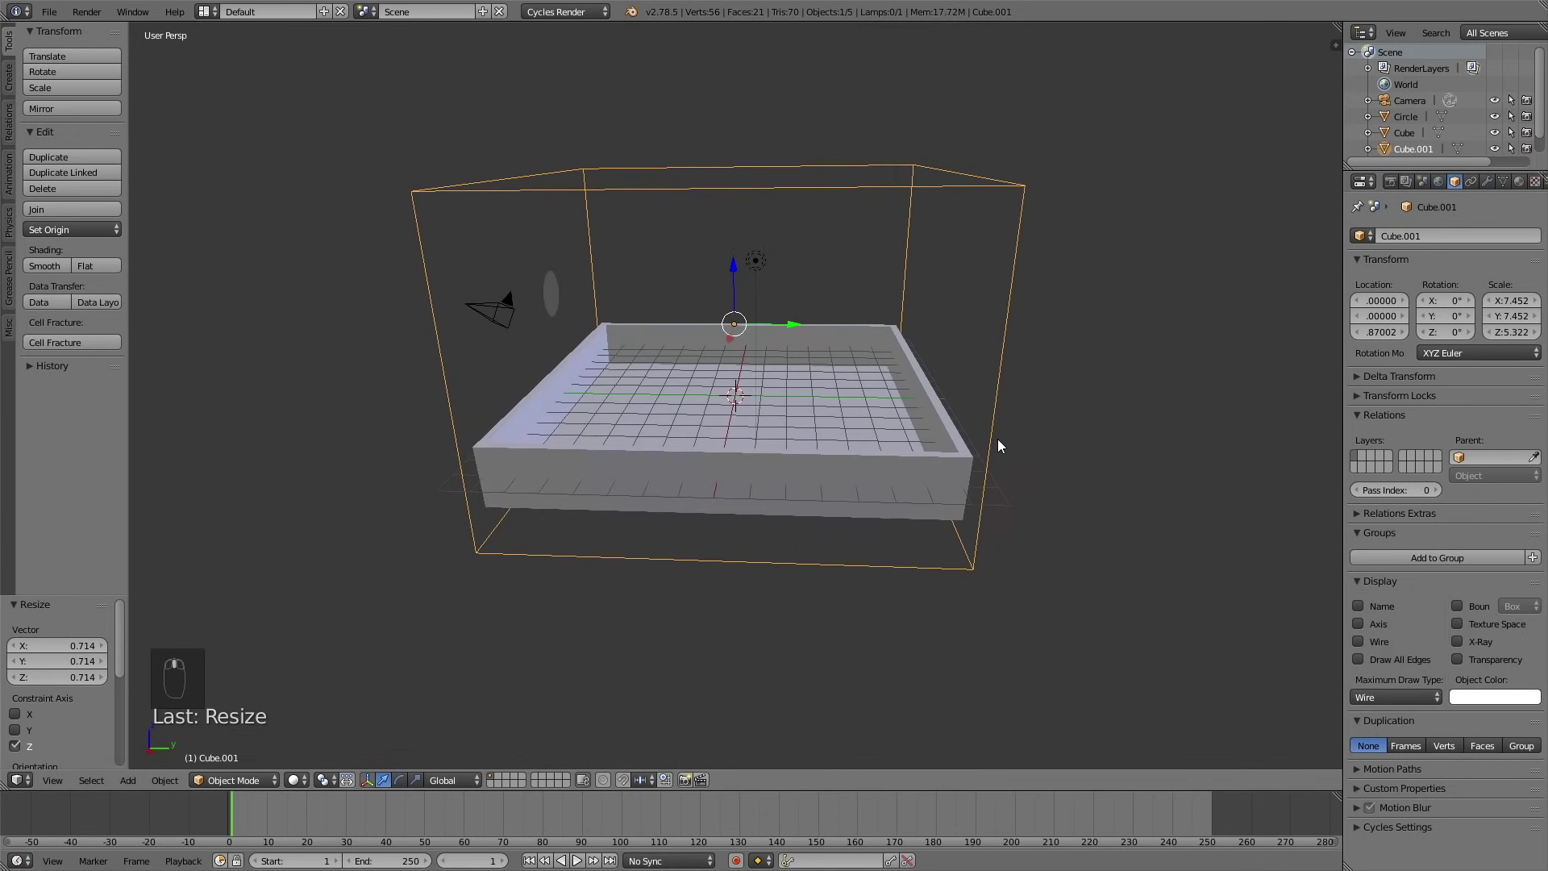
{"action": "right_click", "coordinate": [548, 284]}
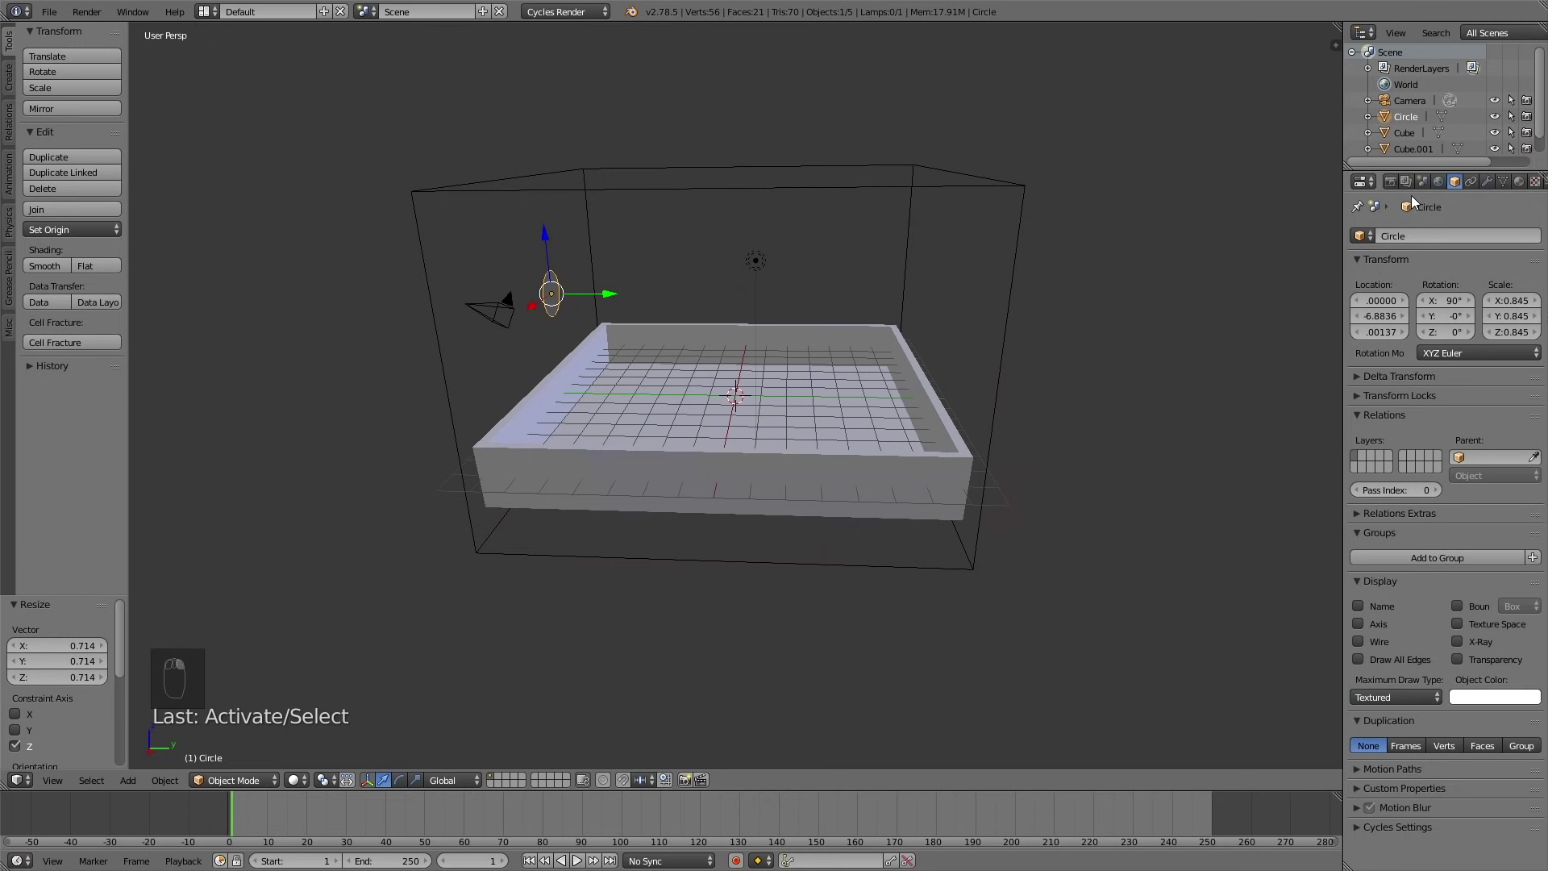
{"action": "left_click_drag", "start_coordinate": [1344, 214], "coordinate": [1176, 213]}
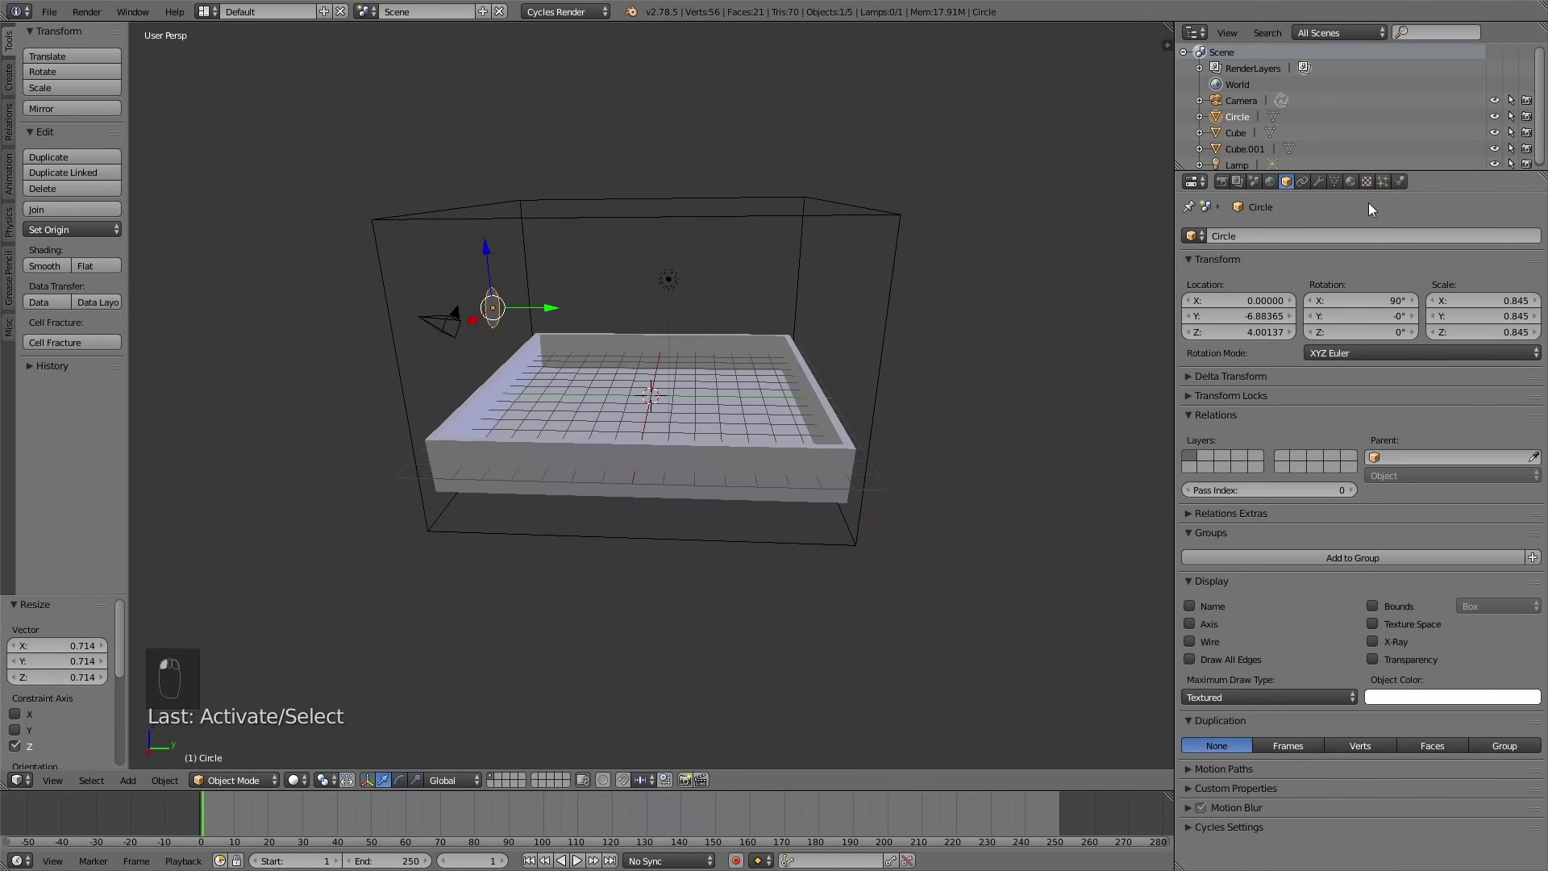
{"action": "left_click", "coordinate": [1399, 182]}
{"action": "left_click", "coordinate": [1411, 279]}
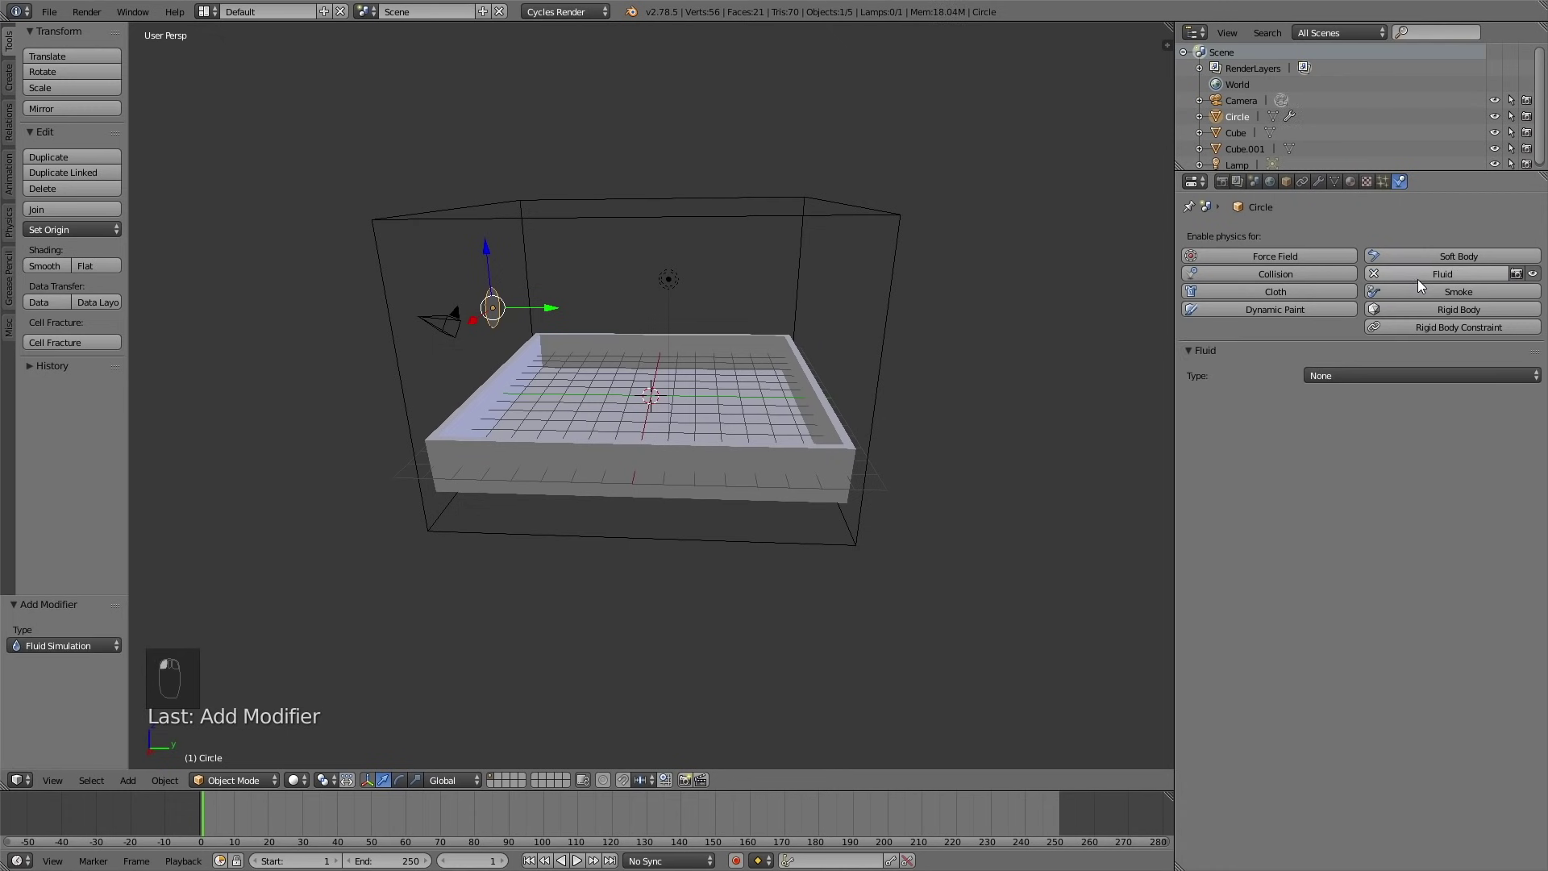
{"action": "left_click", "coordinate": [1395, 373]}
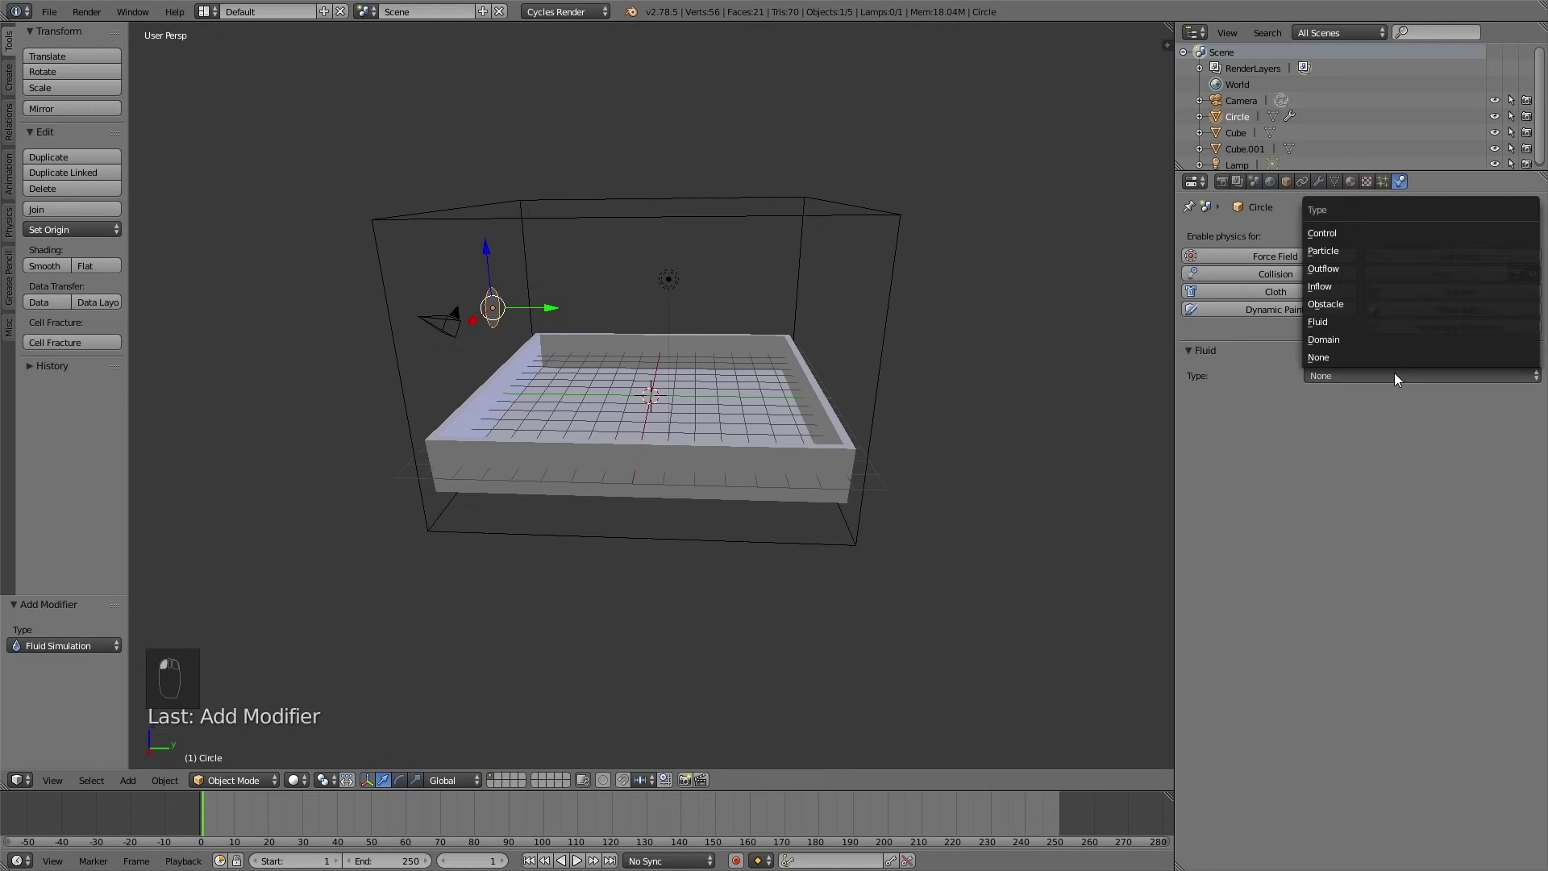
{"action": "left_click", "coordinate": [1398, 287]}
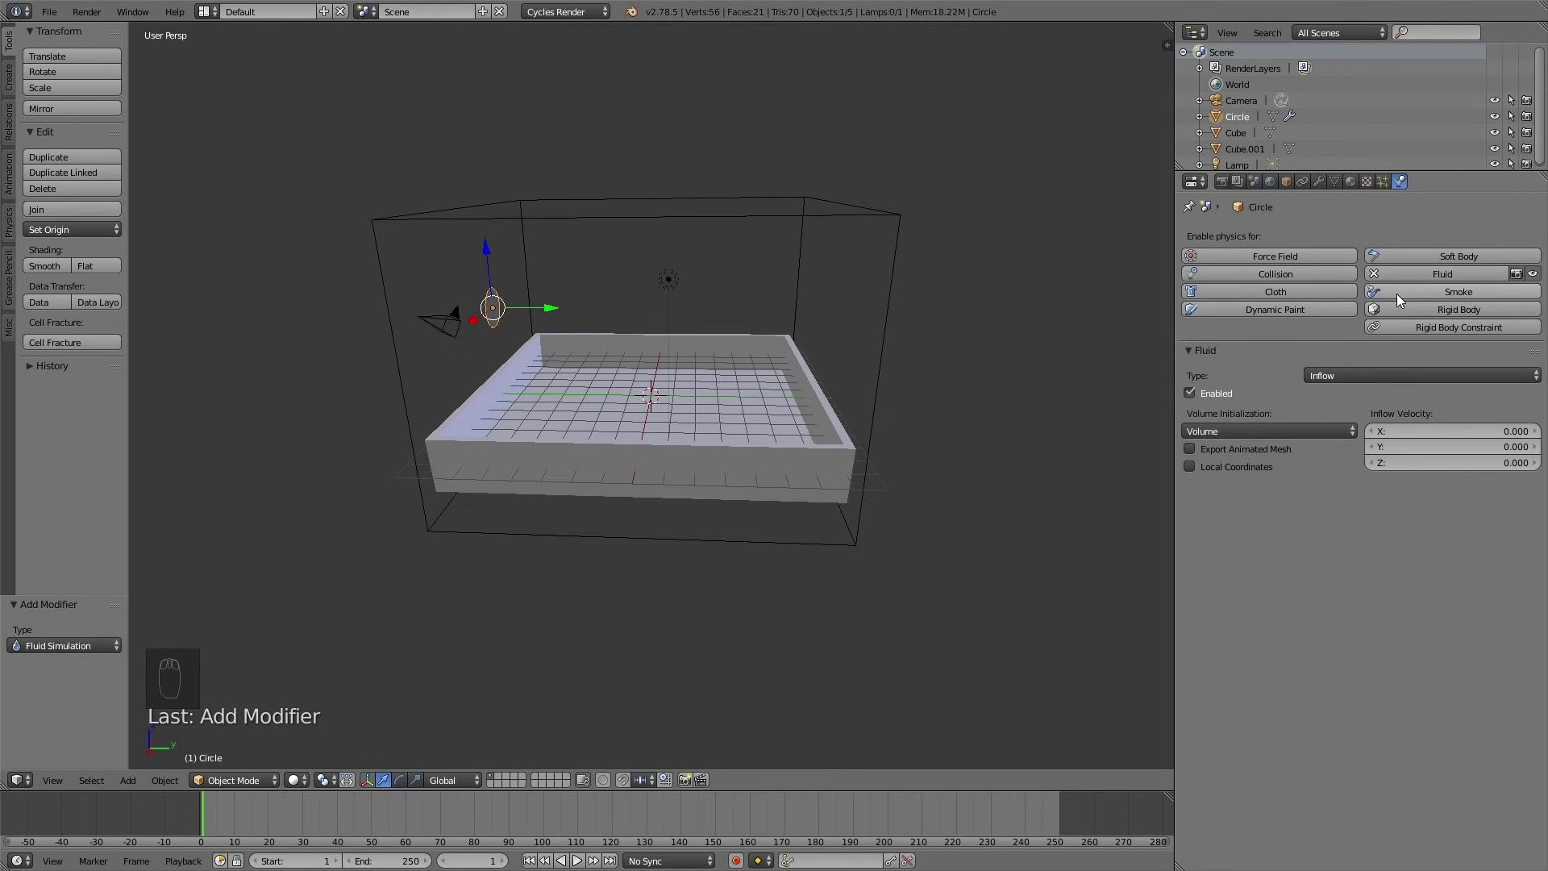
- Set the inflow circle's volume initialization to Shell and its Y inflow velocity to 1
{"action": "left_click", "coordinate": [1296, 433]}
{"action": "left_click", "coordinate": [1289, 401]}
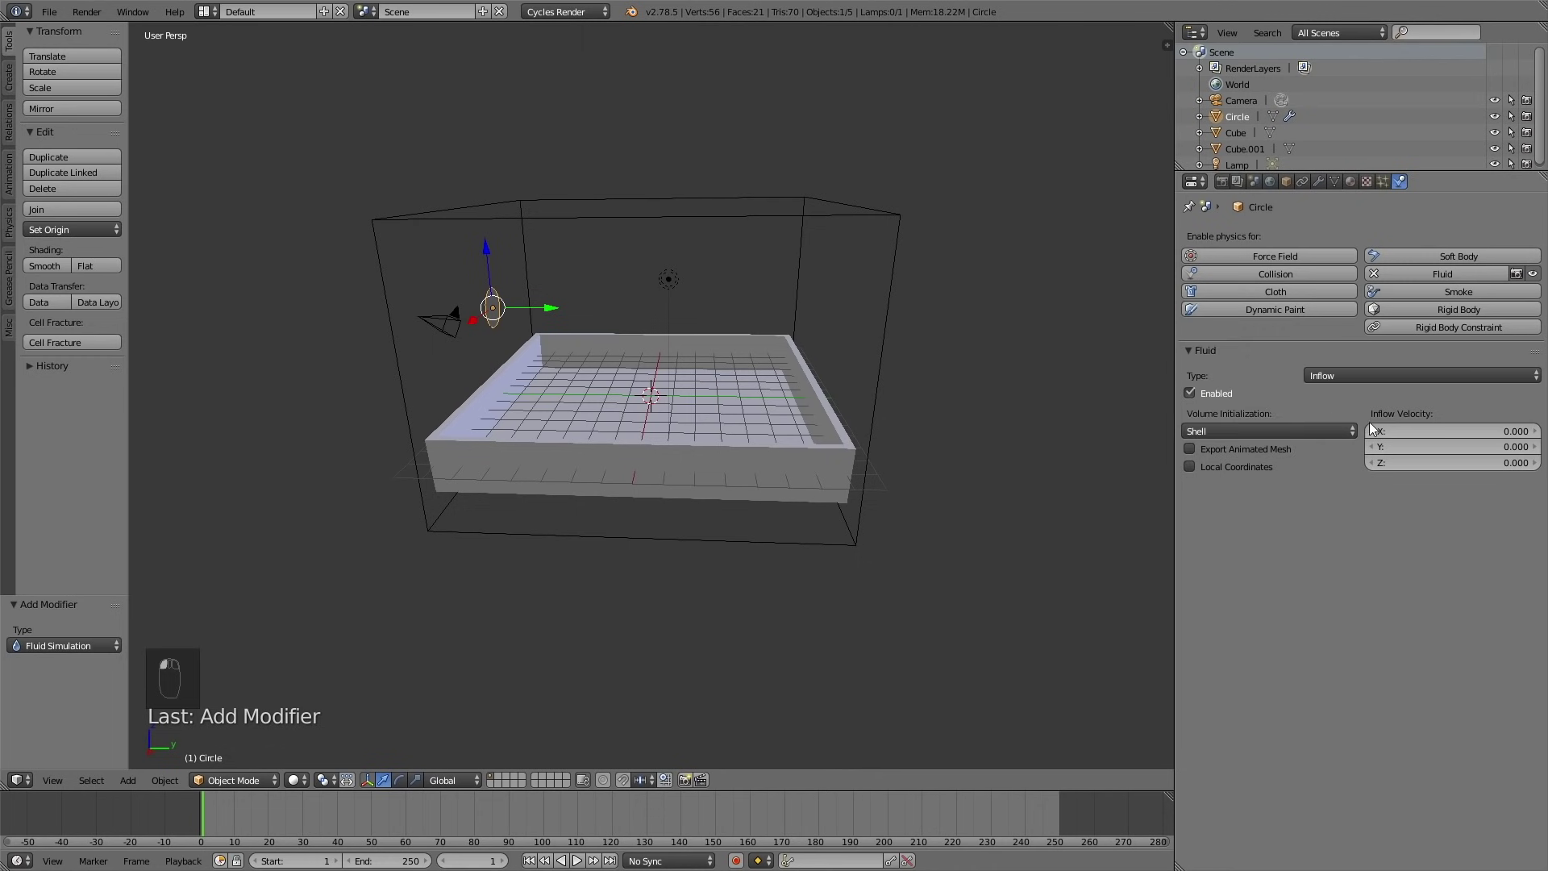
{"action": "left_click", "coordinate": [1420, 445]}
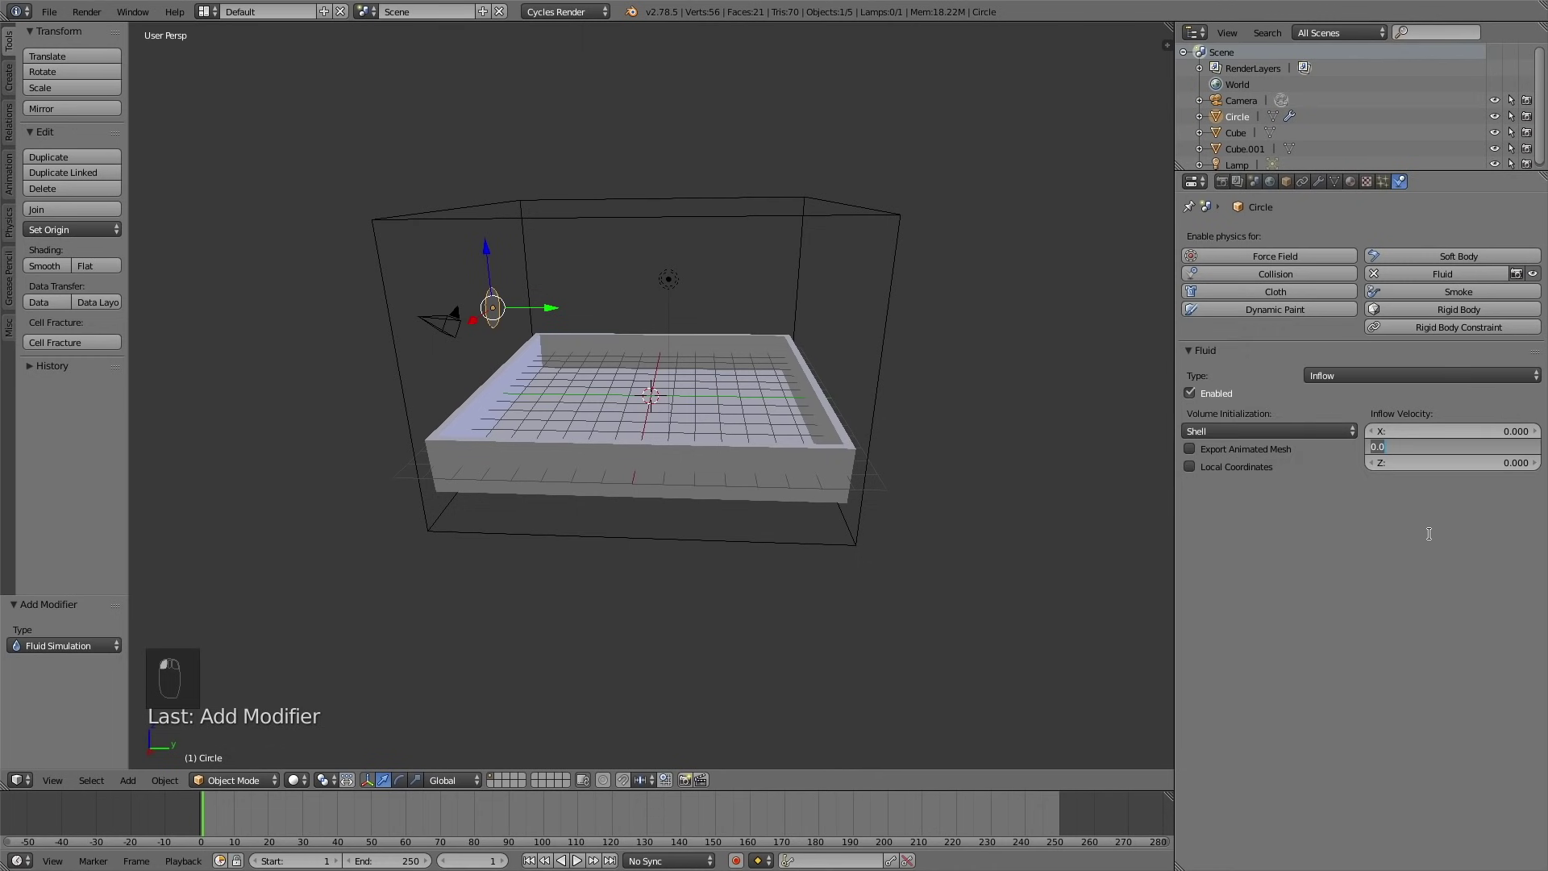
{"action": "type", "text": "1"}
{"action": "key", "text": "Return"}
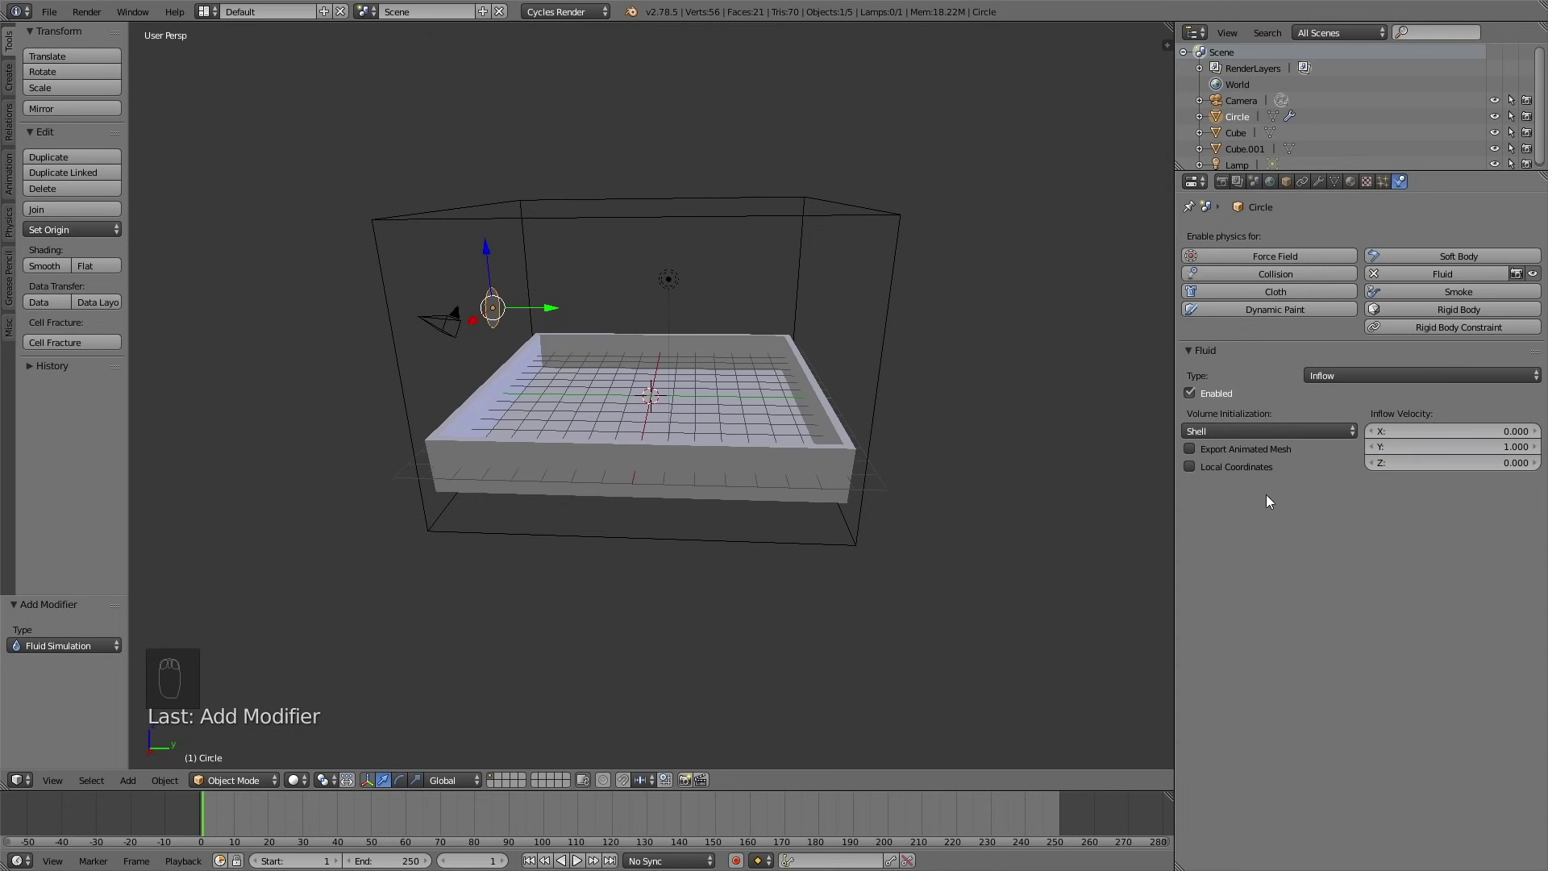
- Enable Fluid physics on the open box as an Obstacle with Shell volume initialization
{"action": "right_click", "coordinate": [752, 351]}
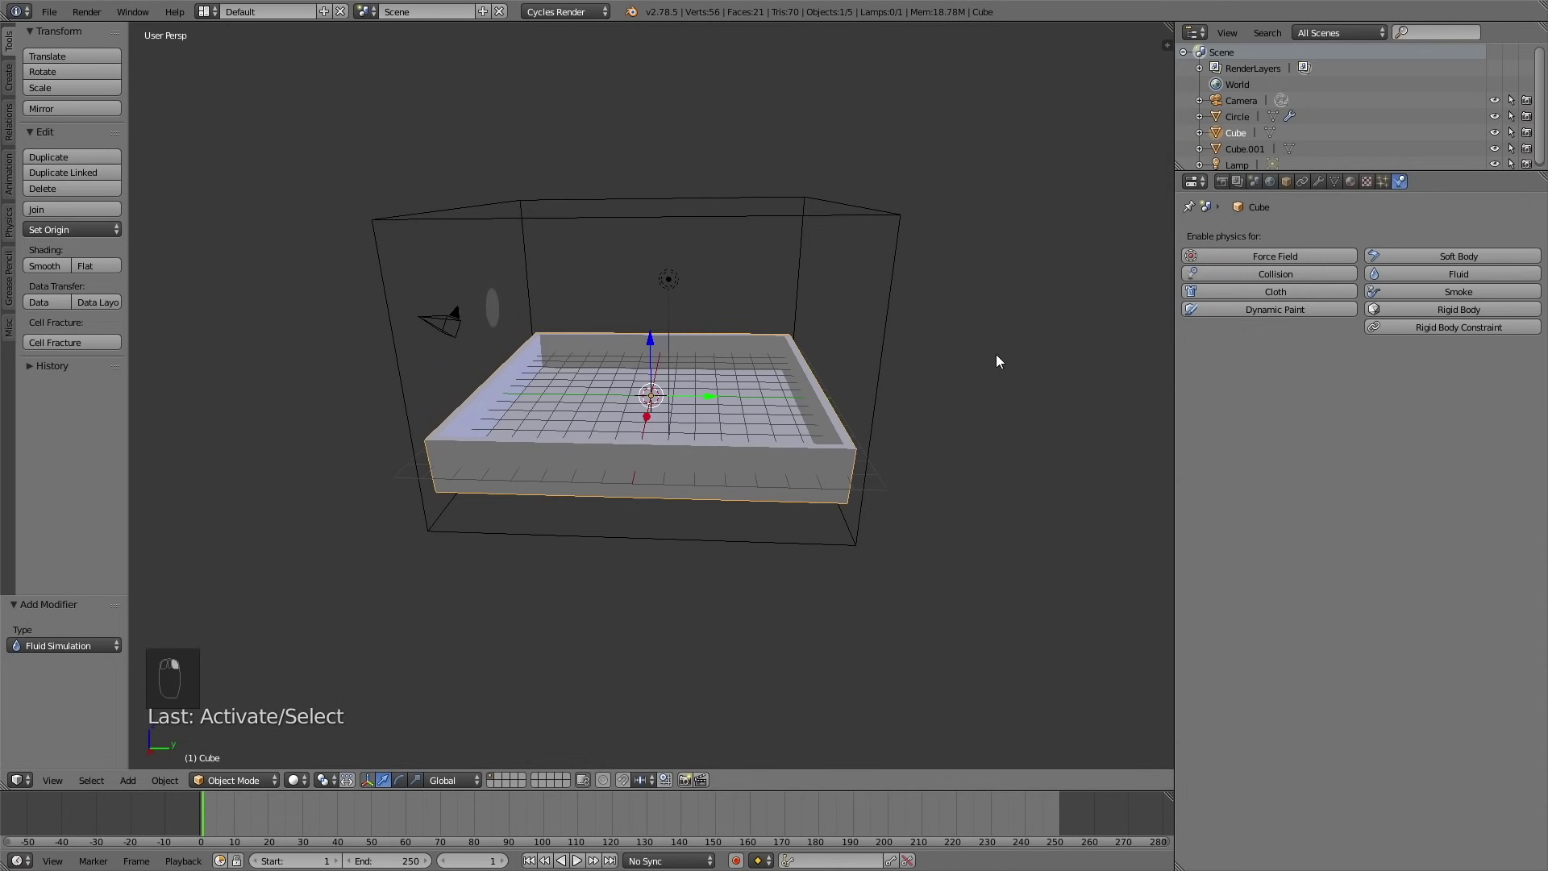
{"action": "left_click", "coordinate": [1455, 277]}
{"action": "left_click", "coordinate": [1410, 374]}
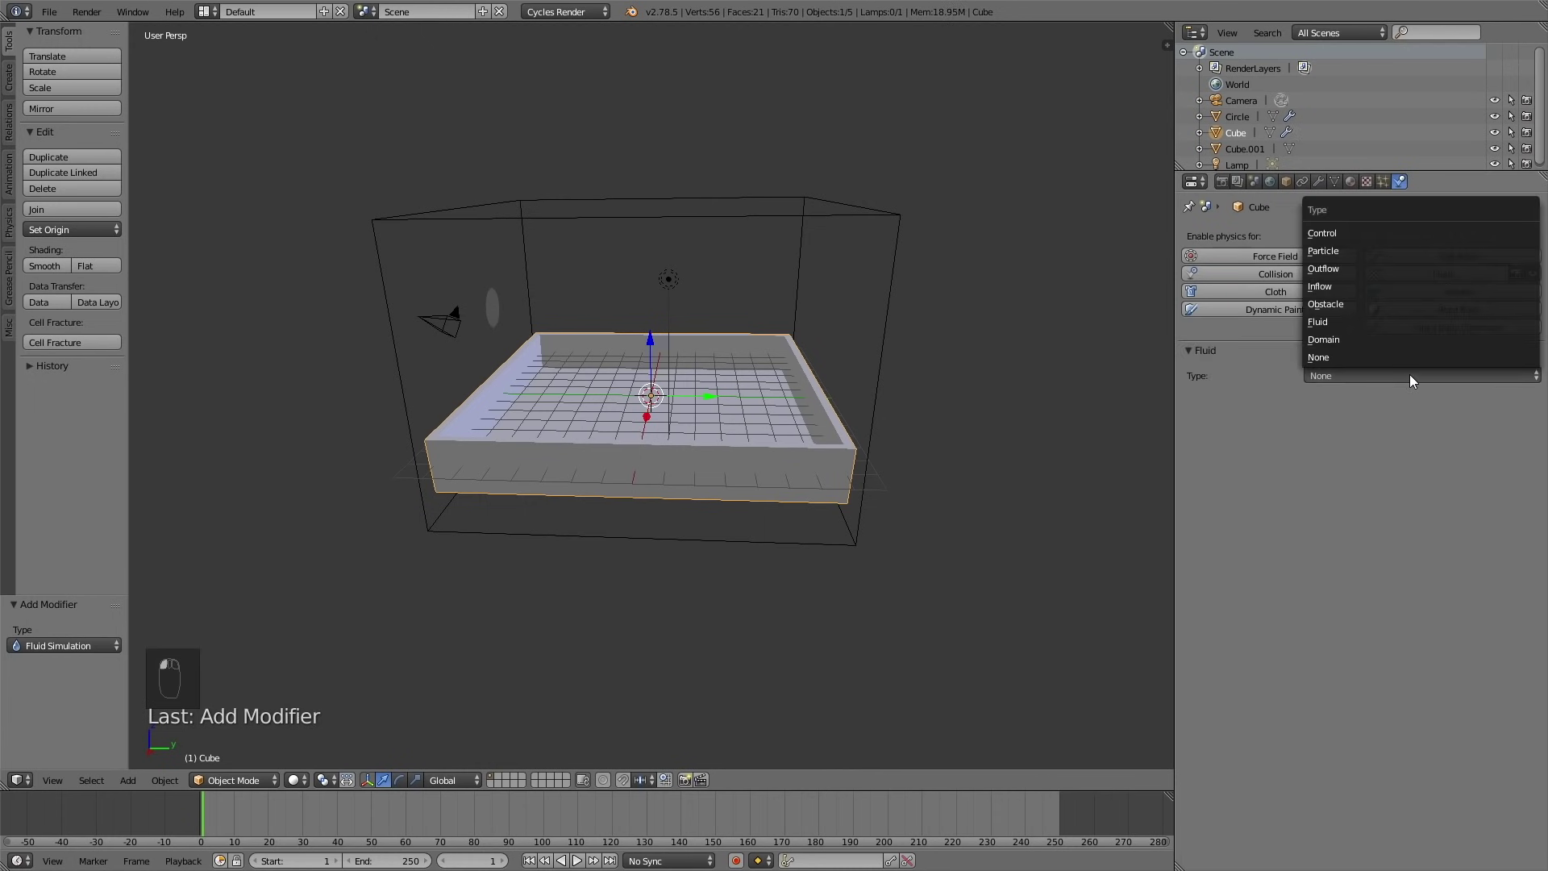
{"action": "left_click", "coordinate": [1385, 313]}
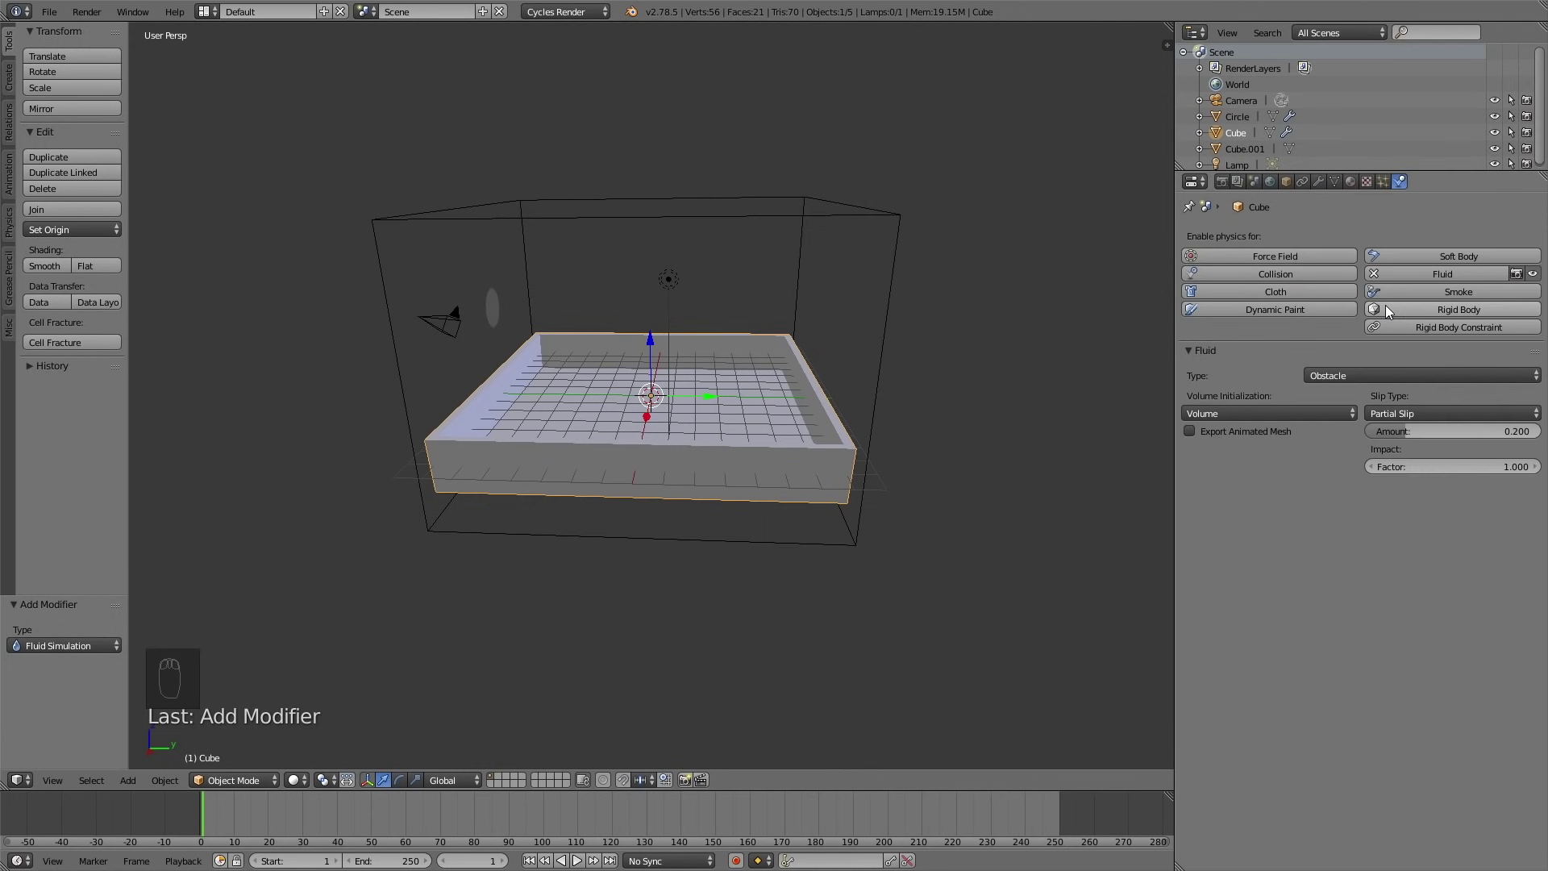
{"action": "left_click", "coordinate": [1317, 414]}
{"action": "left_click", "coordinate": [1289, 376]}
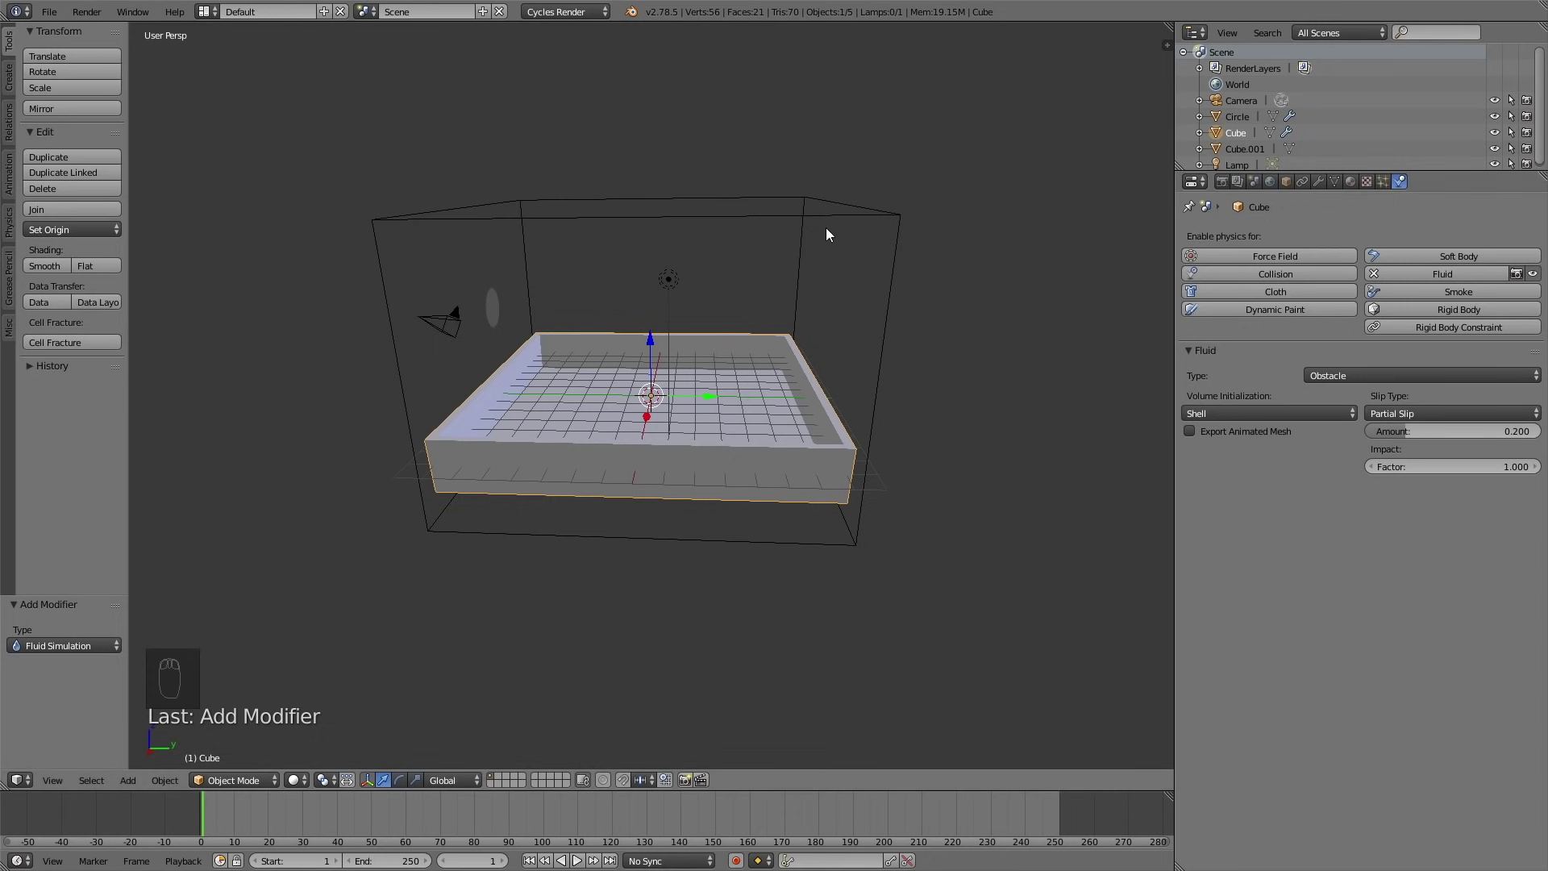
- Enable Fluid physics on the large wireframe cube and set its fluid type to Domain
{"action": "right_click", "coordinate": [833, 206]}
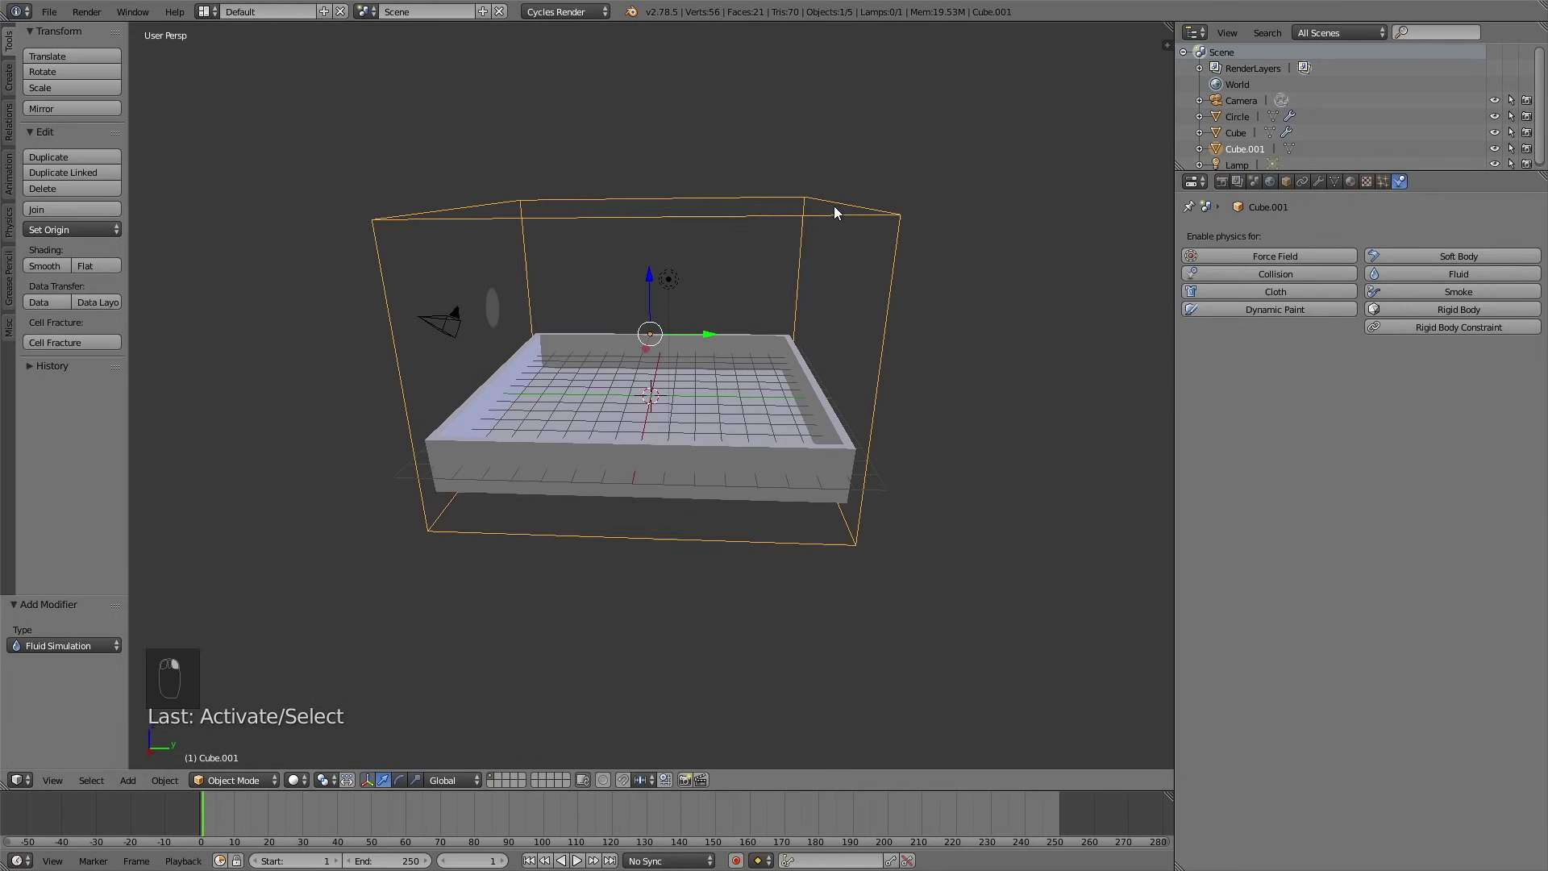
{"action": "left_click", "coordinate": [1435, 276]}
{"action": "left_click", "coordinate": [1380, 375]}
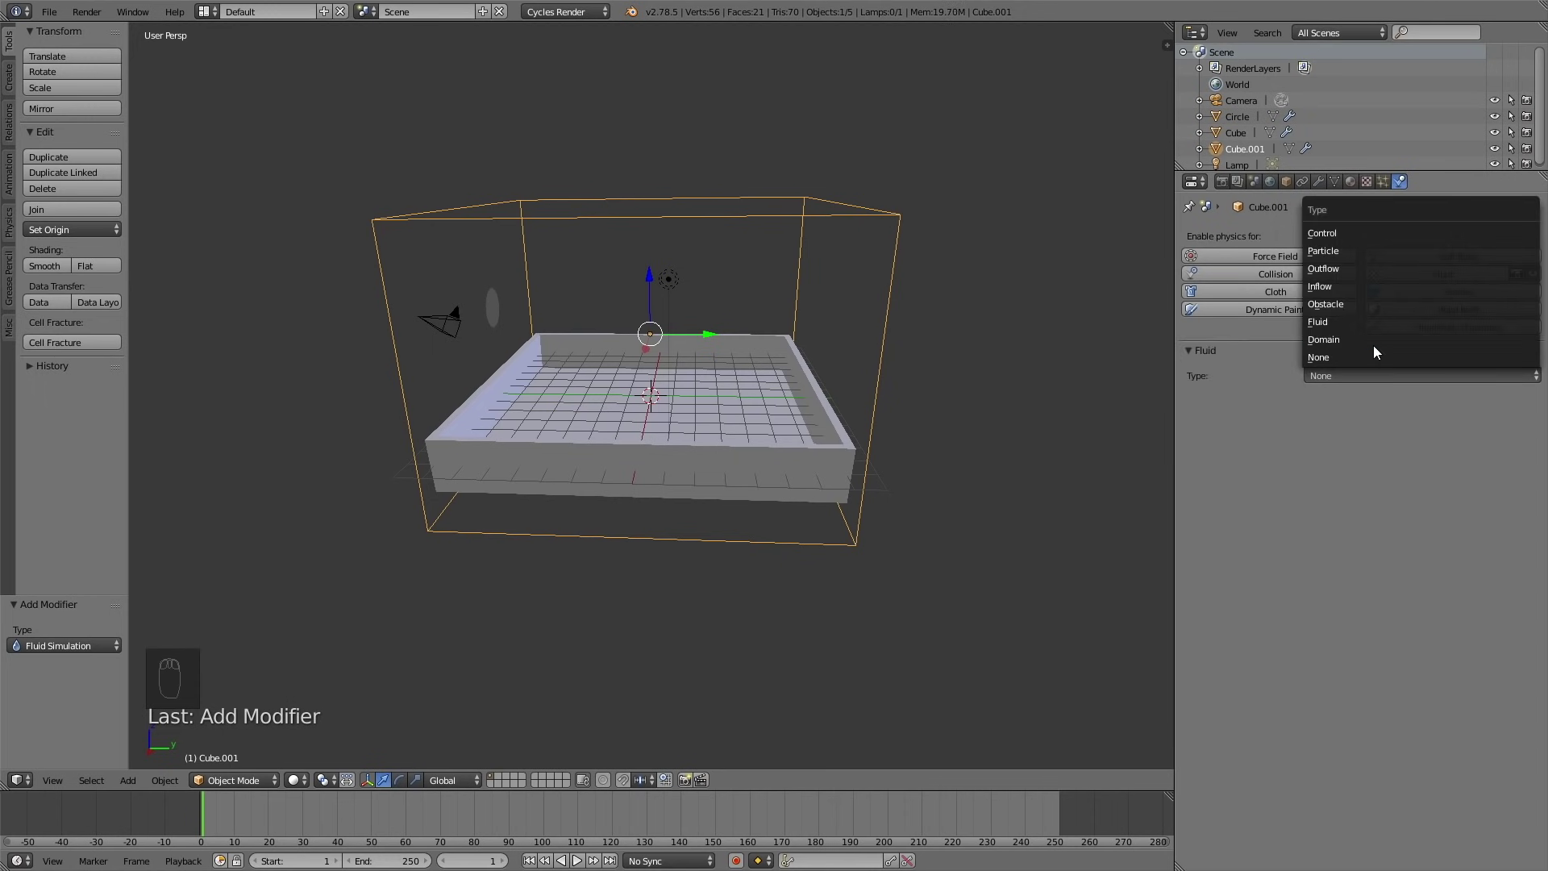
{"action": "left_click", "coordinate": [1372, 340]}
- Set the domain's final resolution to 200 and preview resolution to 100, and bake the fluid simulation
{"action": "left_click", "coordinate": [1313, 448]}
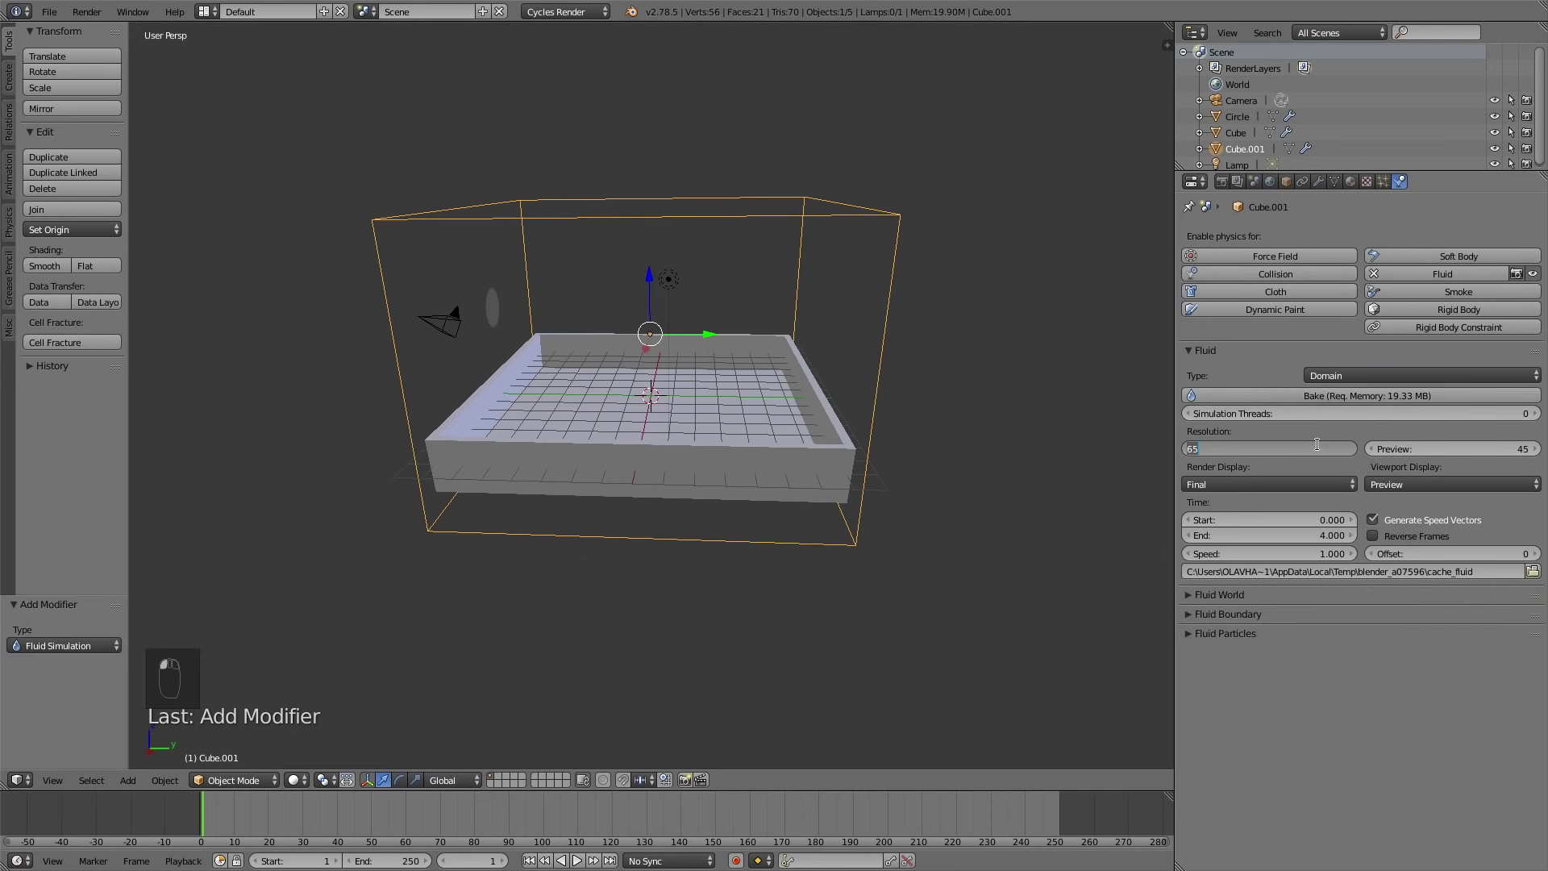
{"action": "type", "text": "200"}
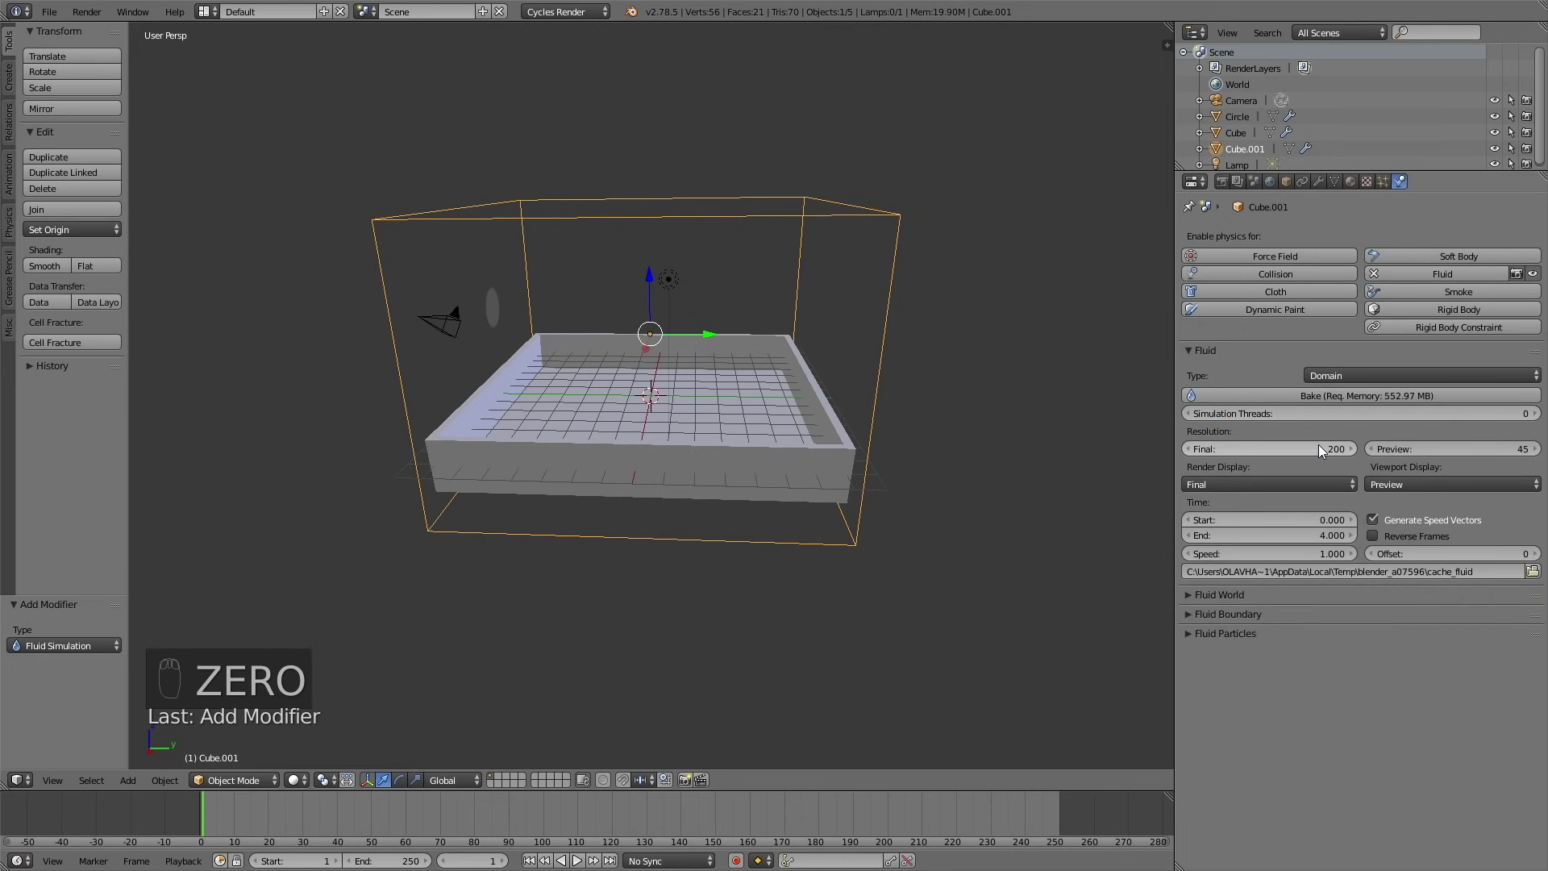
{"action": "left_click", "coordinate": [1393, 445]}
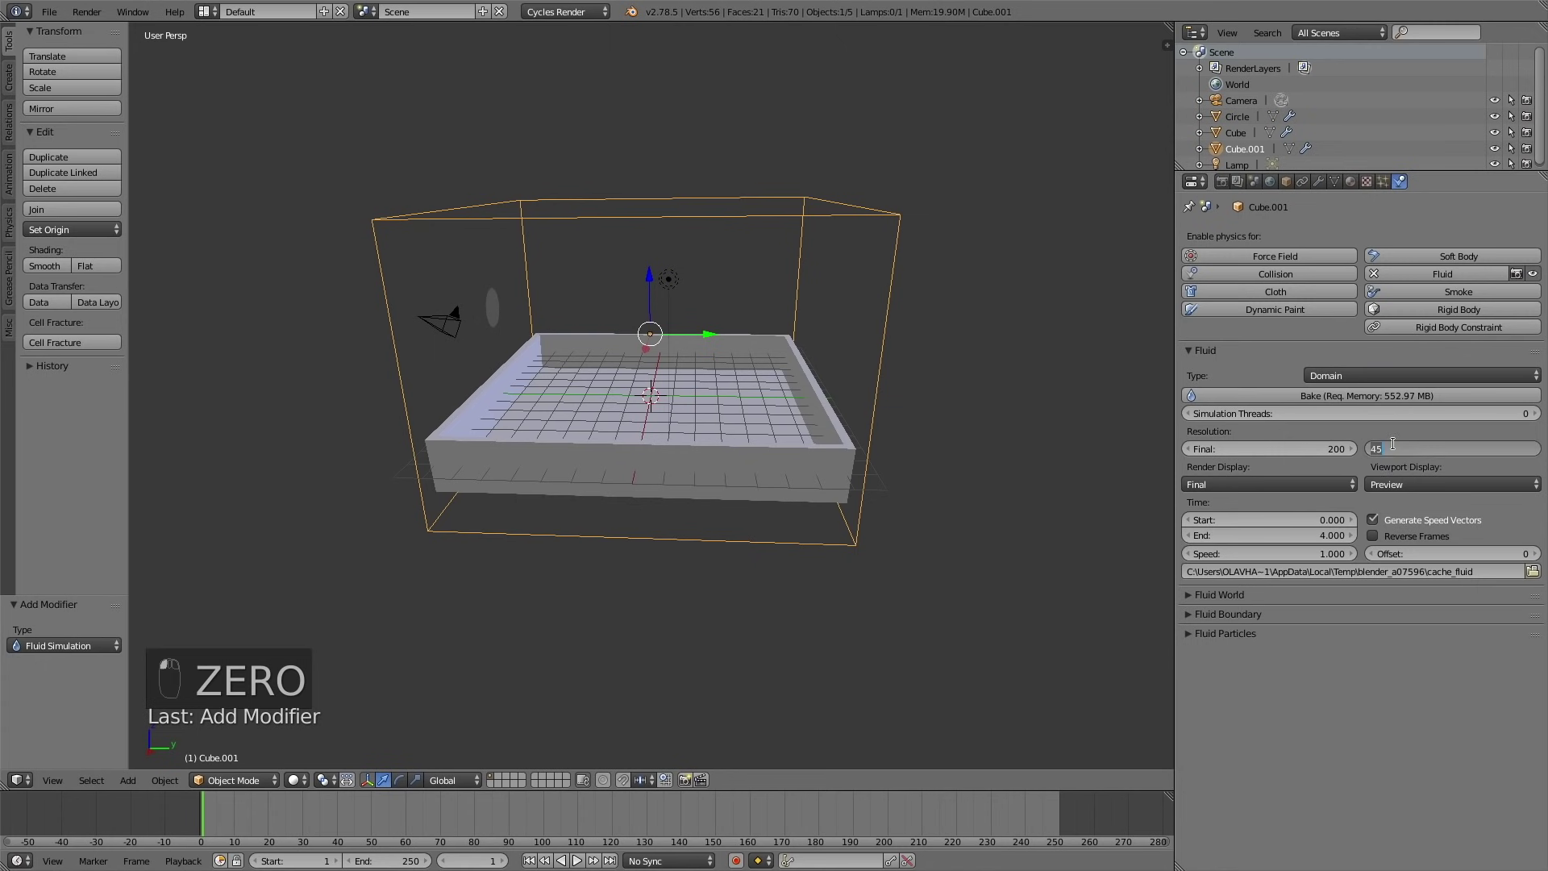
{"action": "type", "text": "100"}
{"action": "key", "text": "Return"}
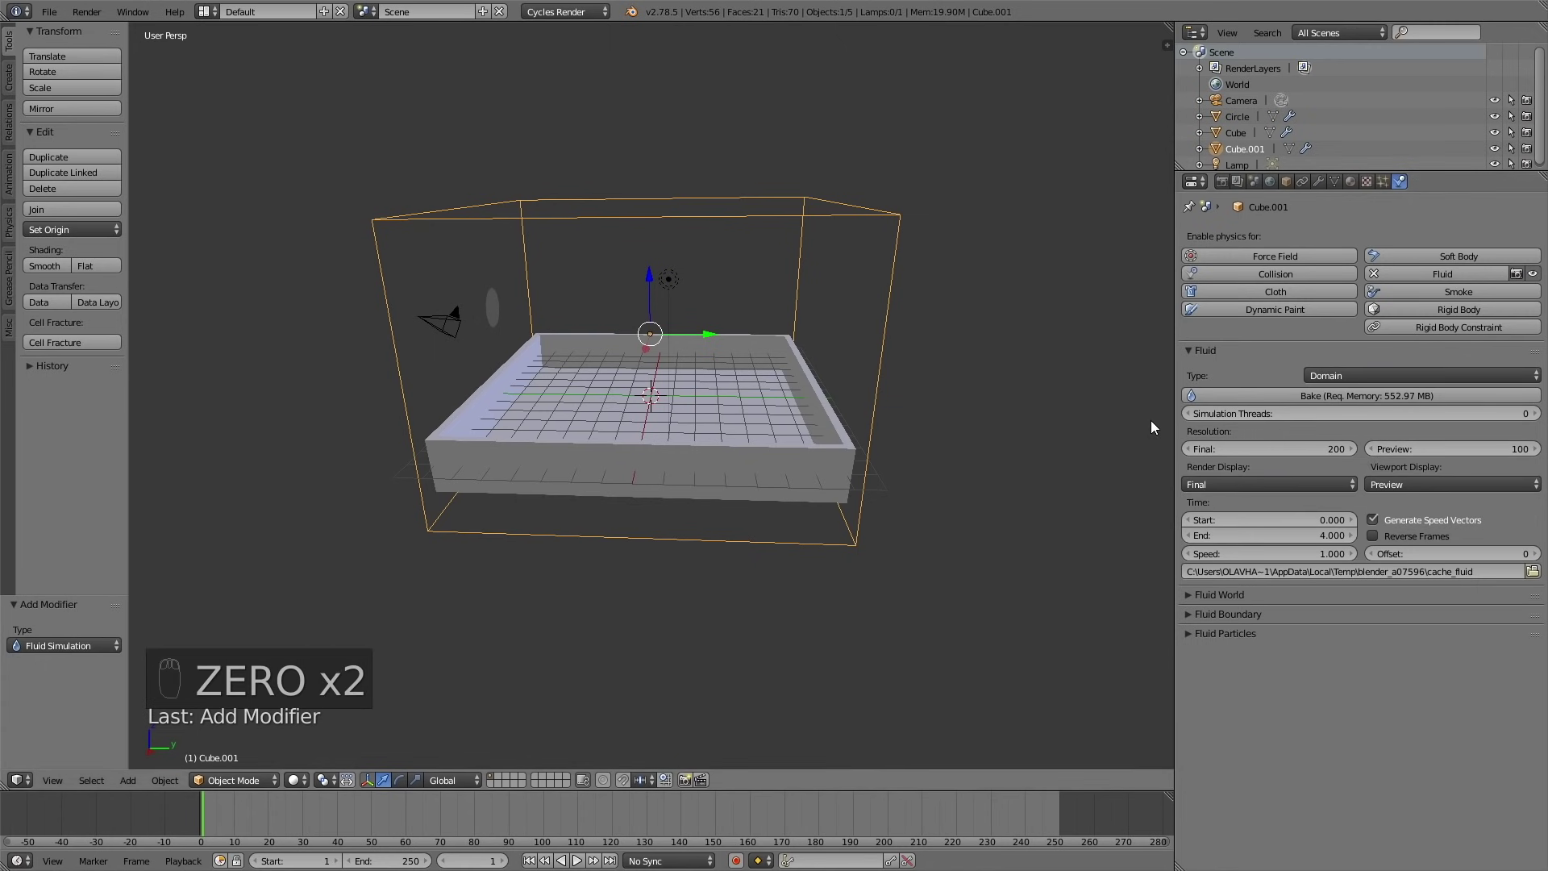
{"action": "left_click", "coordinate": [1255, 393]}
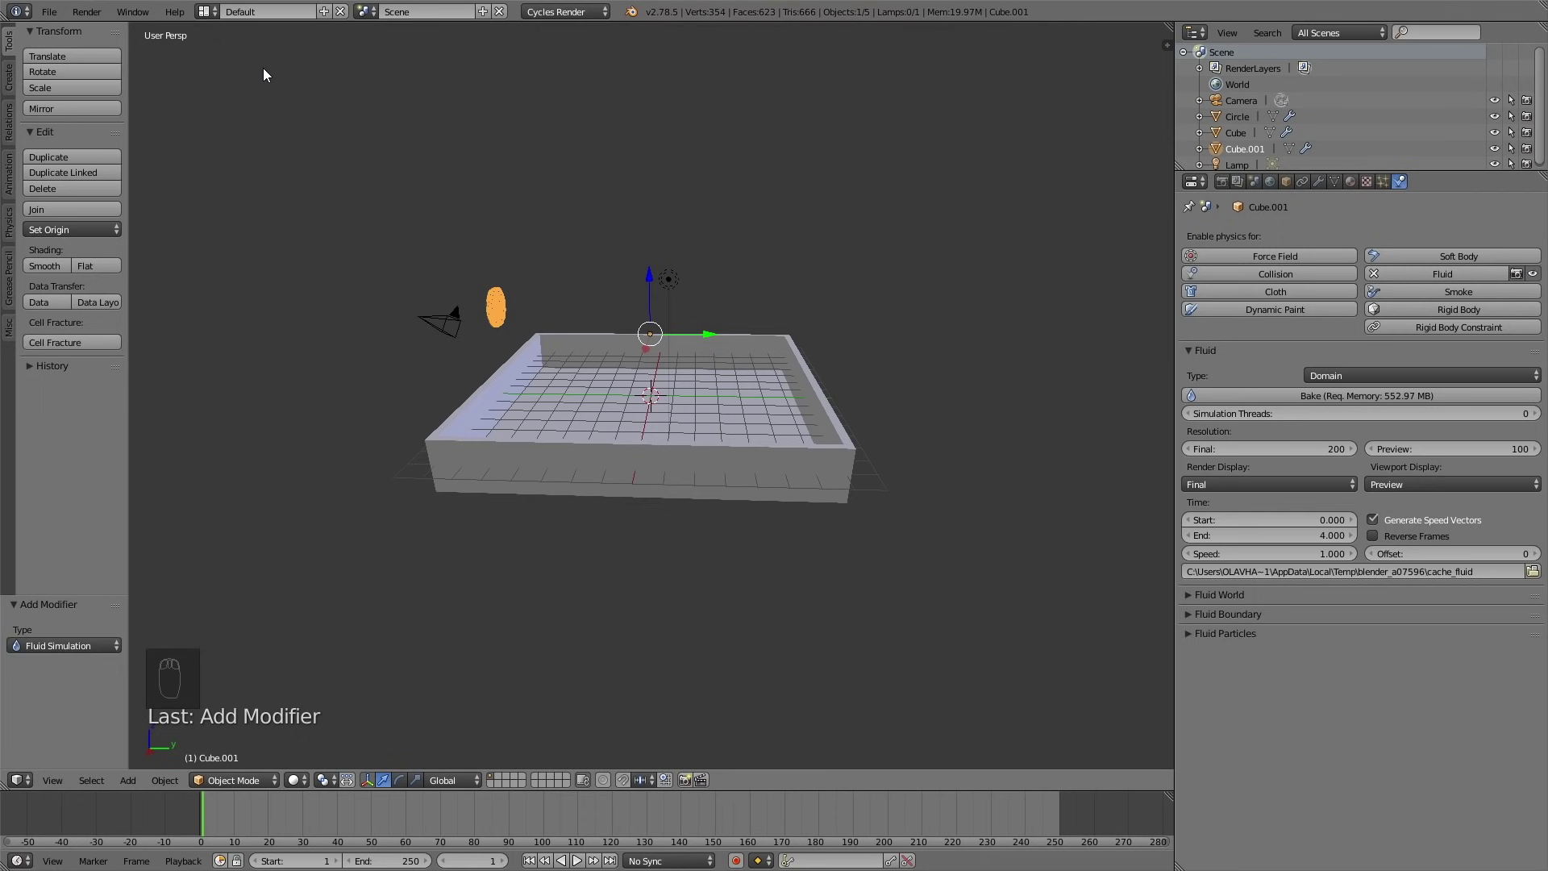
- Play the baked animation to examine how the liquid fills the box, stopping at about frame 203
{"action": "left_click", "coordinate": [579, 860]}
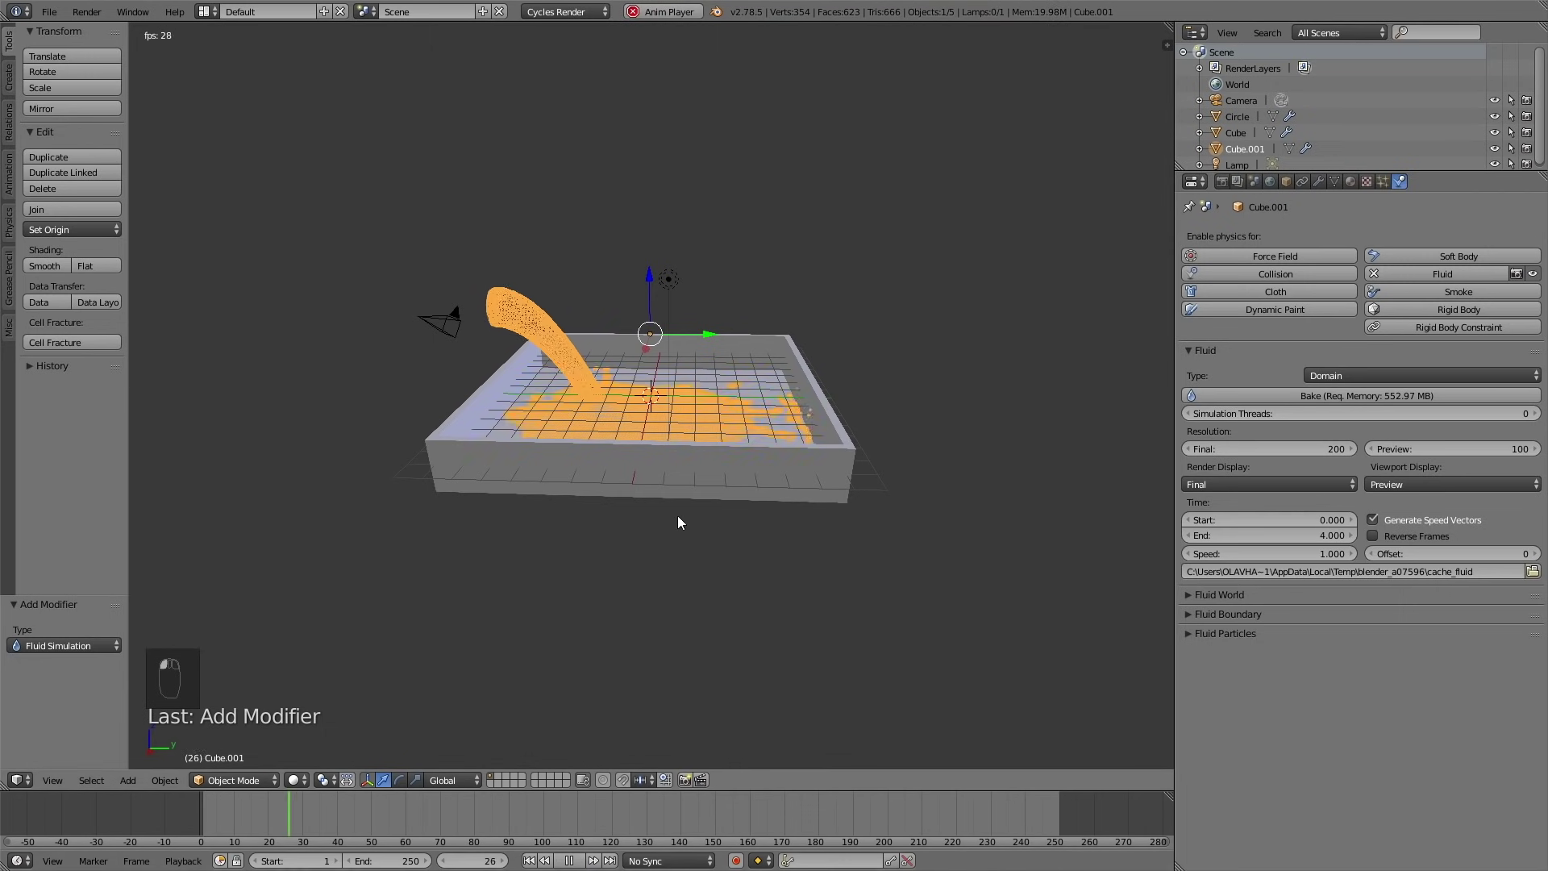
{"action": "middle_click_drag", "start_coordinate": [880, 453], "coordinate": [838, 462]}
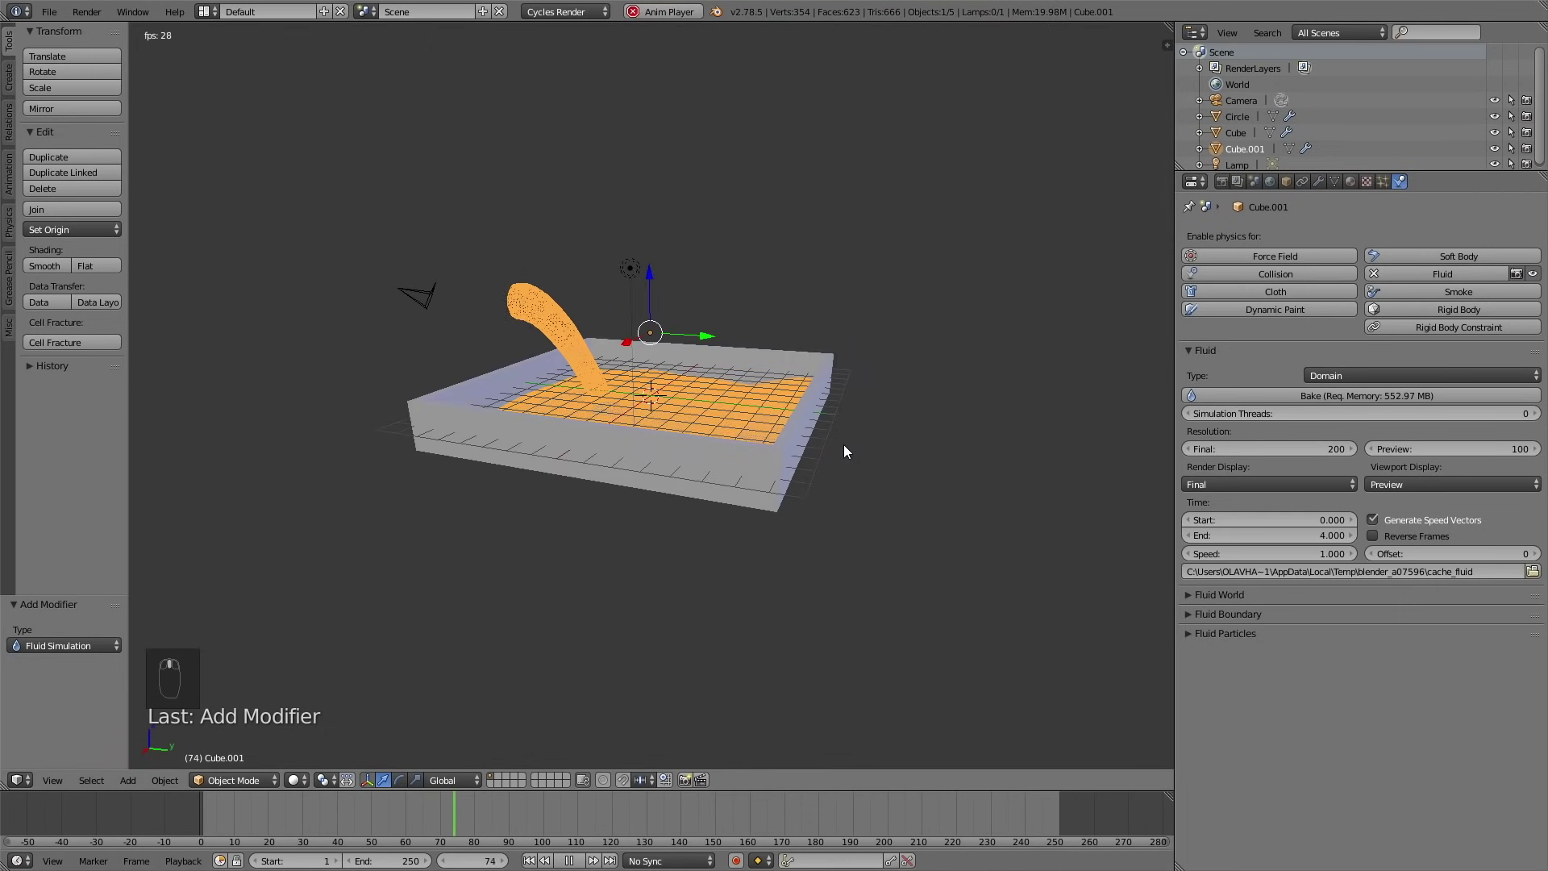
{"action": "scroll", "coordinate": [786, 496], "scroll_direction": "up", "scroll_amount": 4}
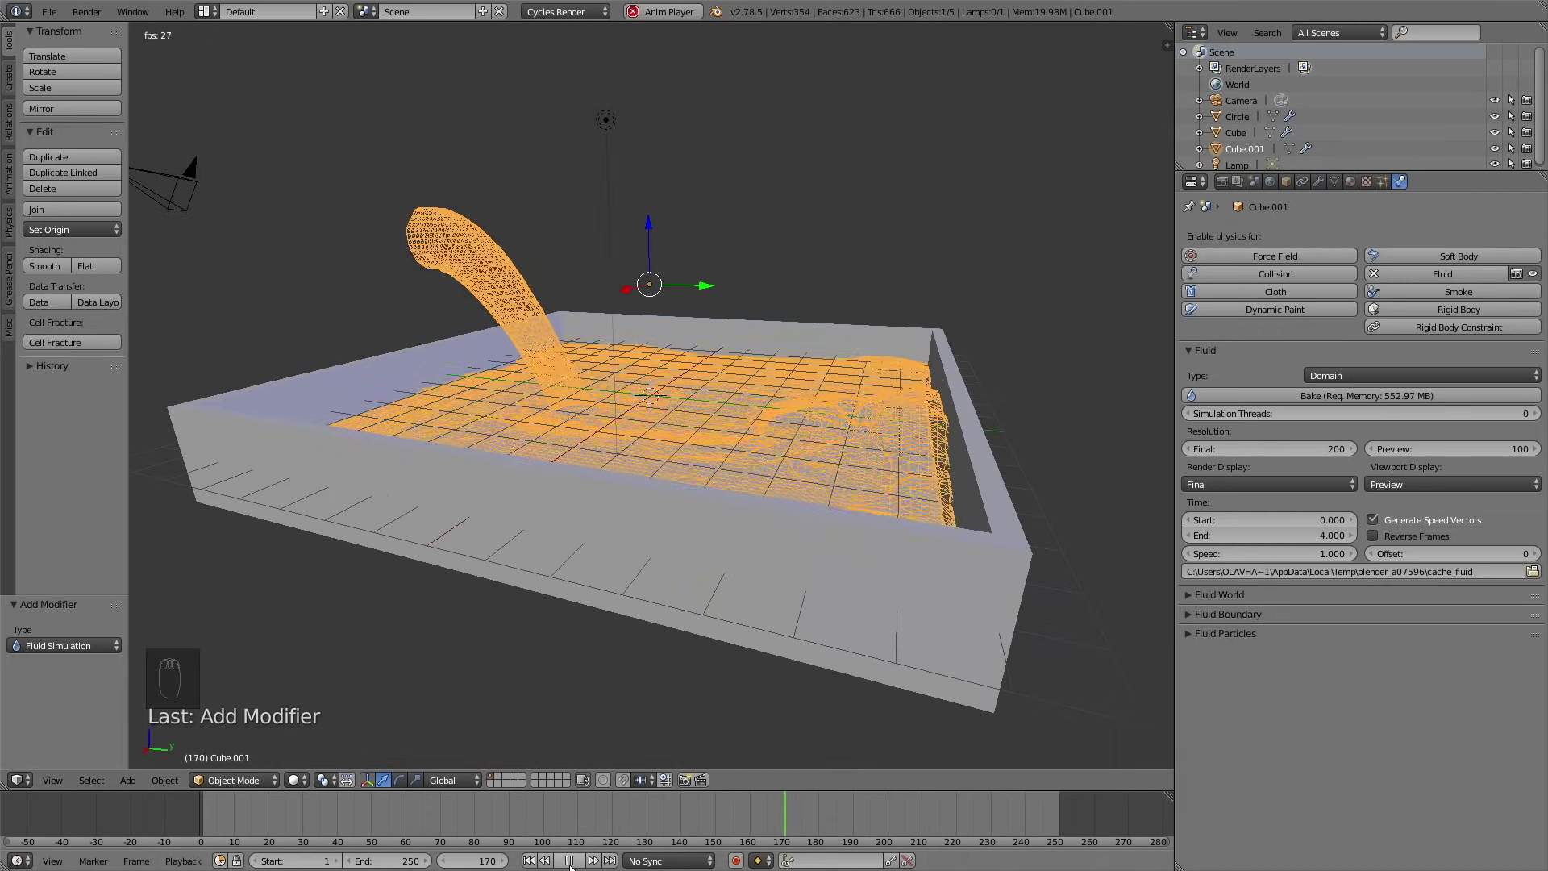
{"action": "key", "text": "alt+a"}
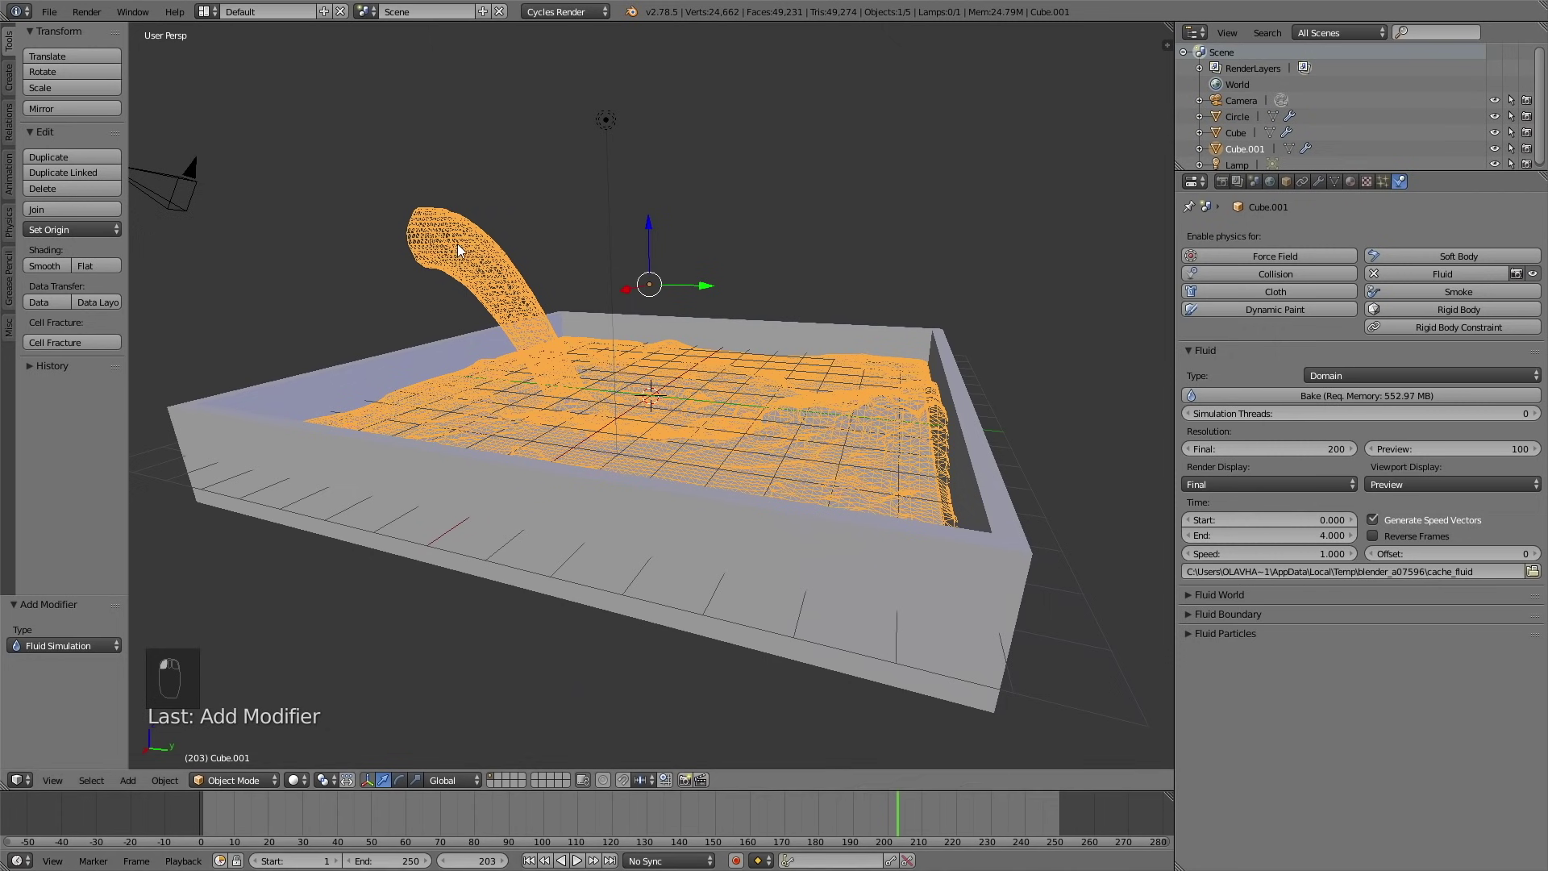
- Add a Subdivision Surface modifier to the fluid domain and shade it smooth
{"action": "left_click", "coordinate": [1319, 182]}
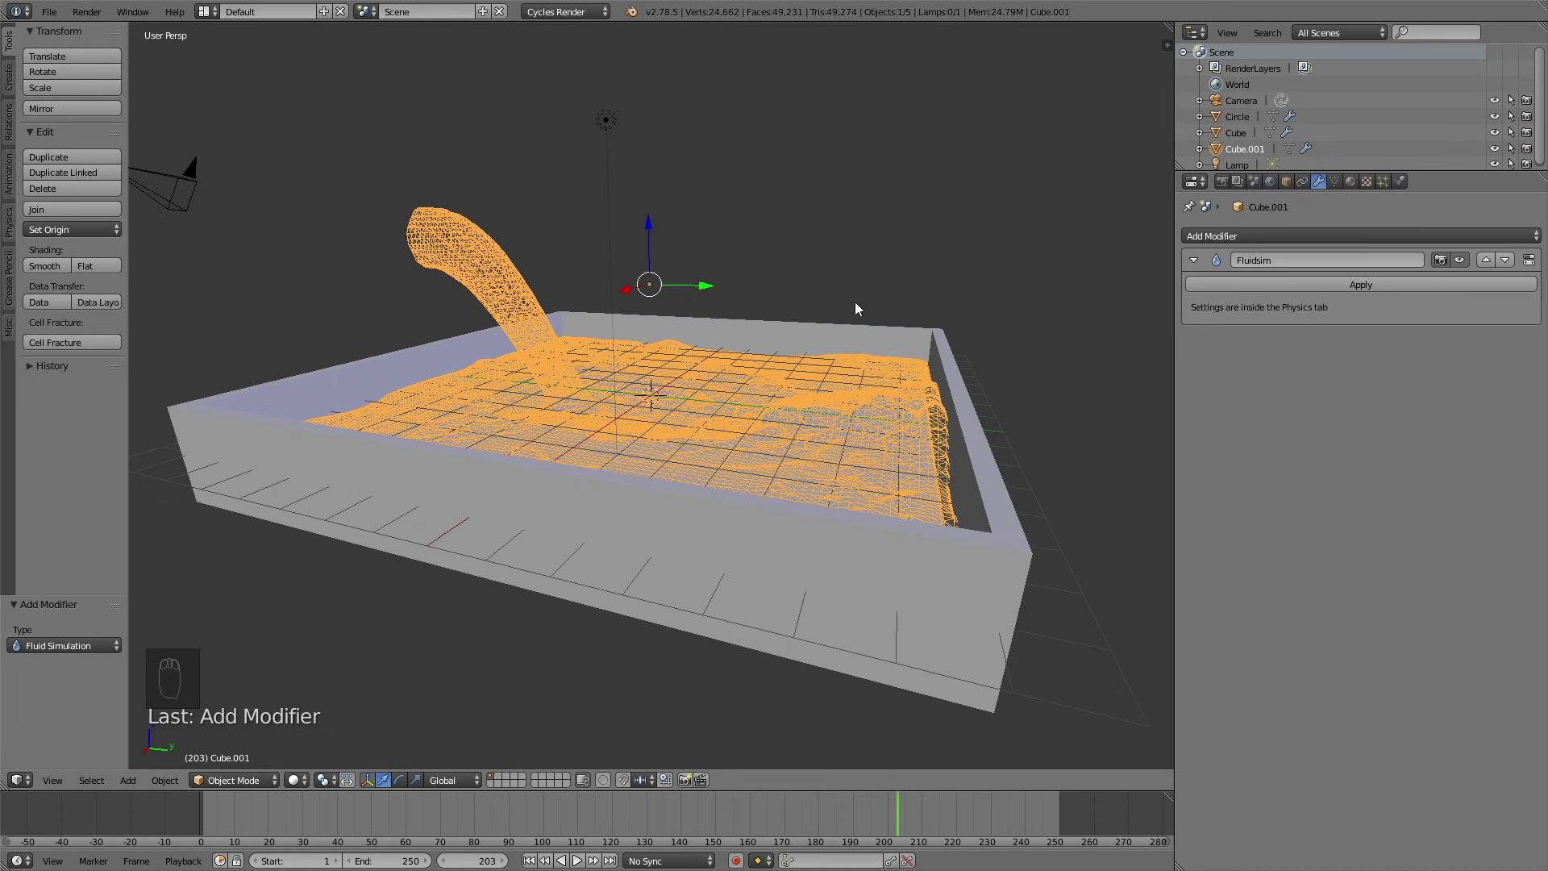
{"action": "left_click", "coordinate": [1222, 235]}
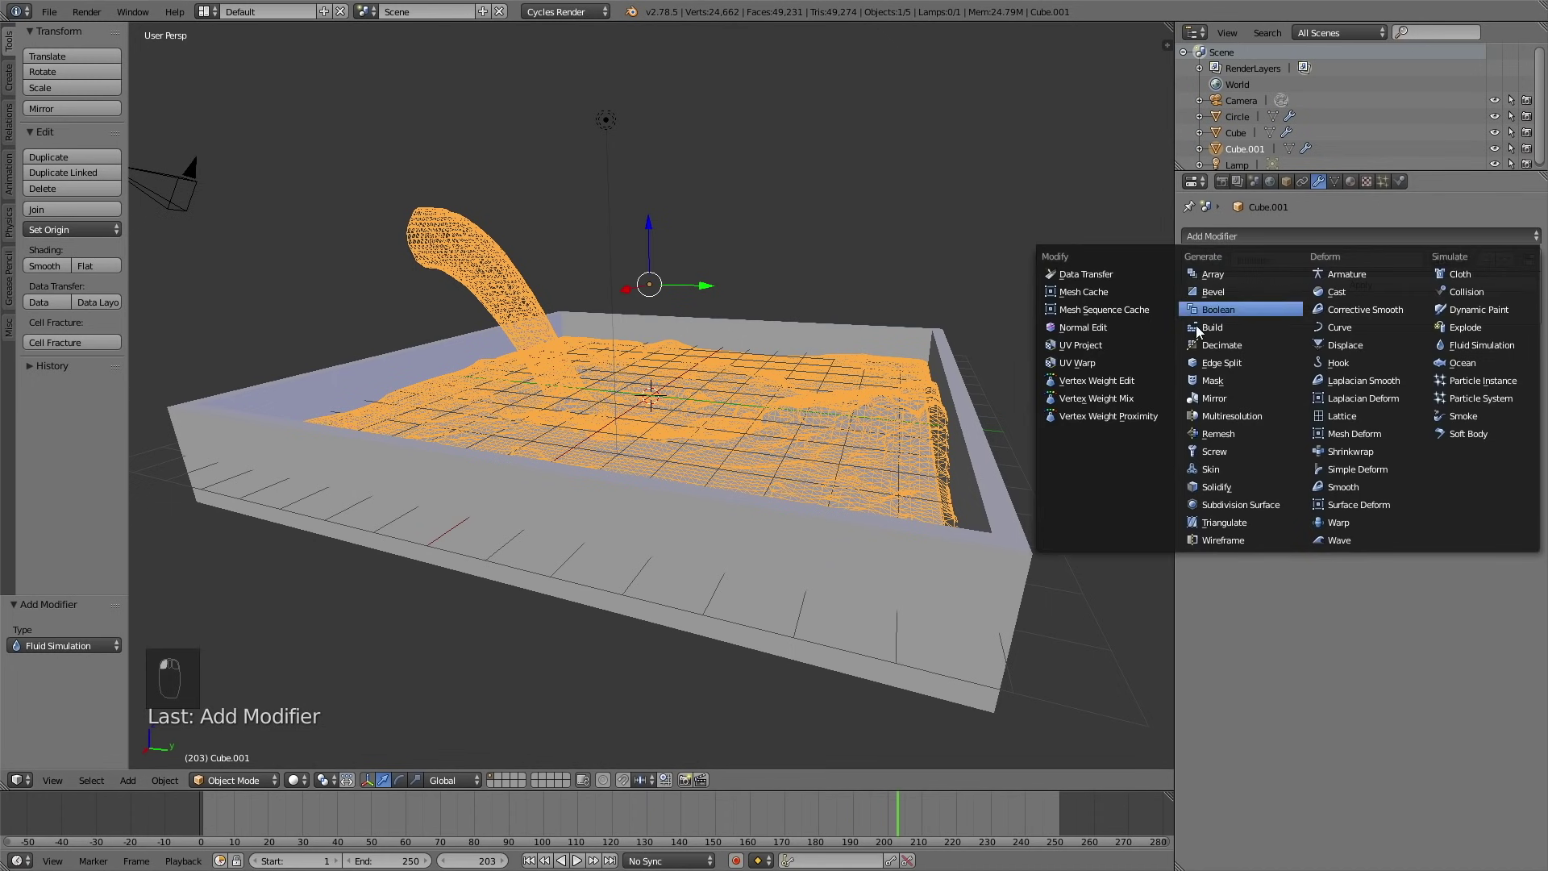
{"action": "left_click", "coordinate": [1233, 503]}
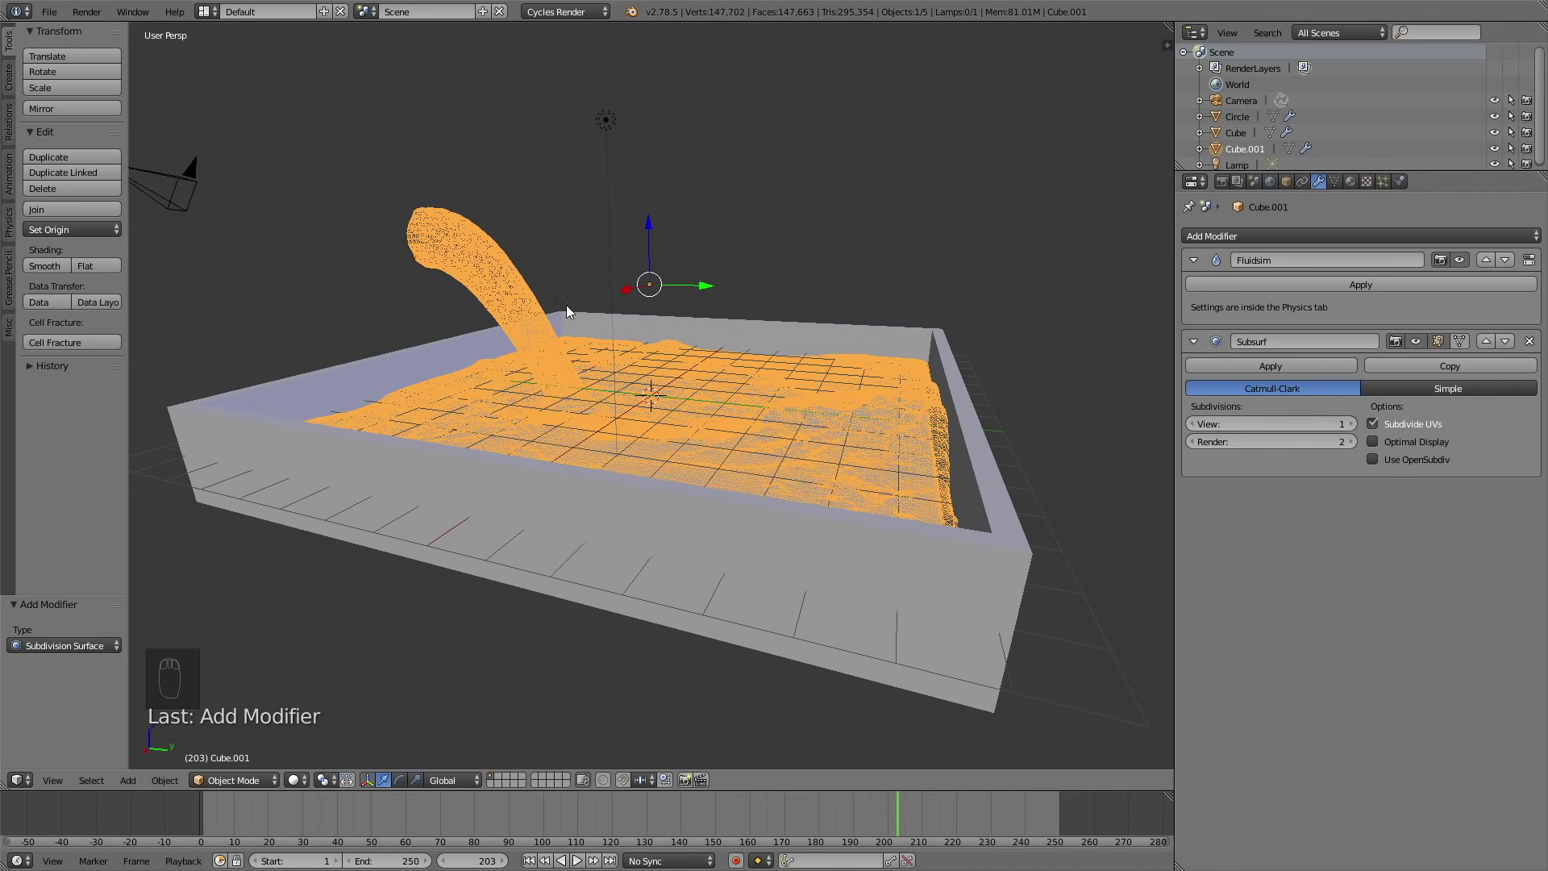
{"action": "left_click", "coordinate": [56, 267]}
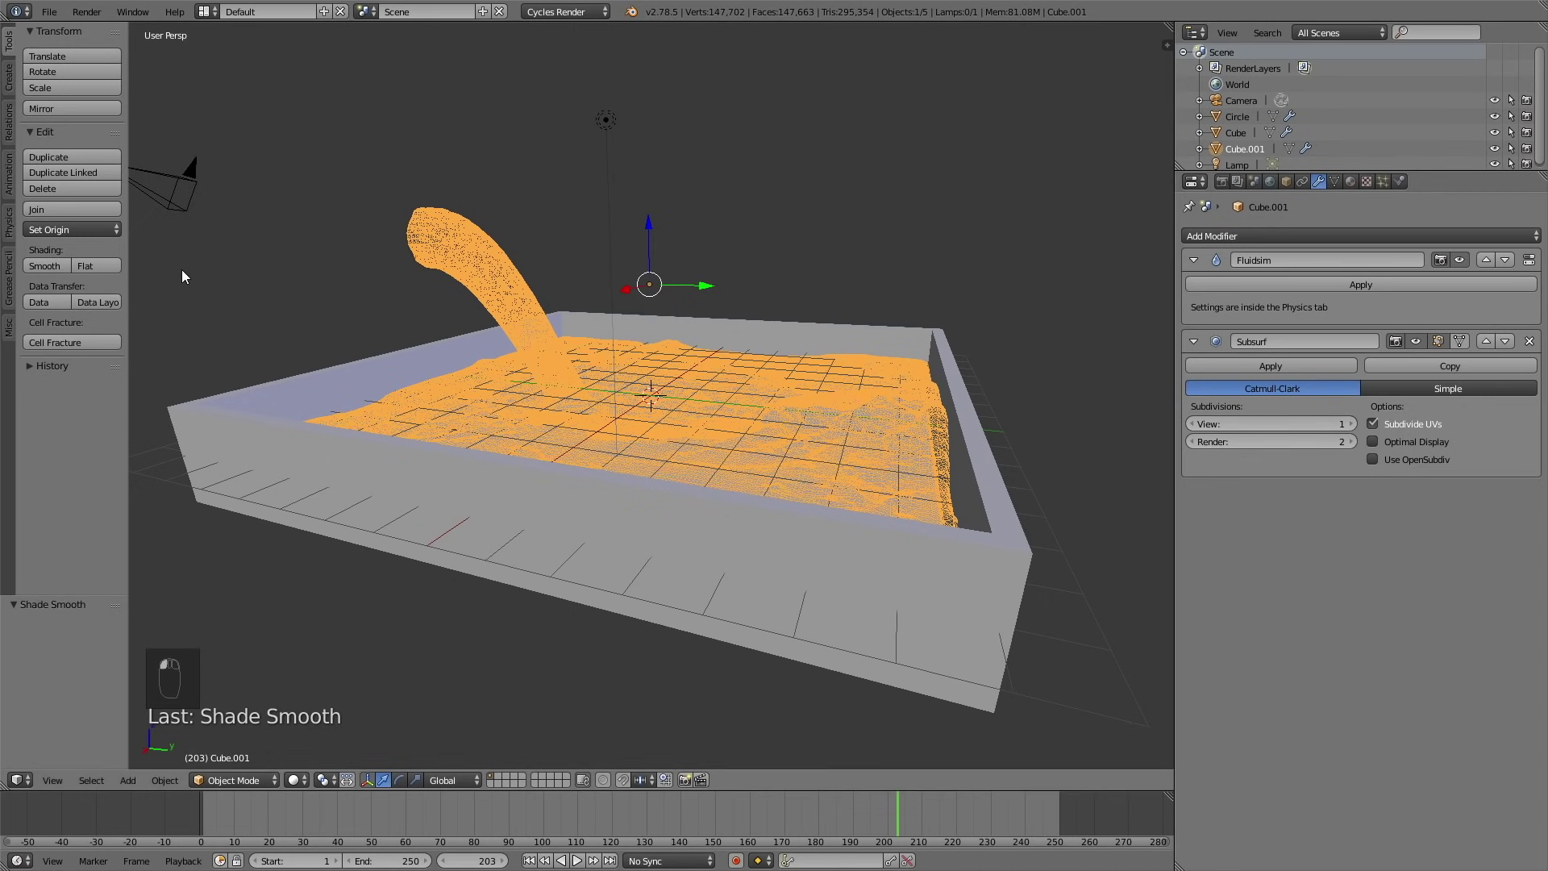
- Snap the 3D cursor to the centre of the inflow circle
{"action": "middle_click_drag", "start_coordinate": [214, 263], "coordinate": [472, 241]}
{"action": "right_click", "coordinate": [350, 290]}
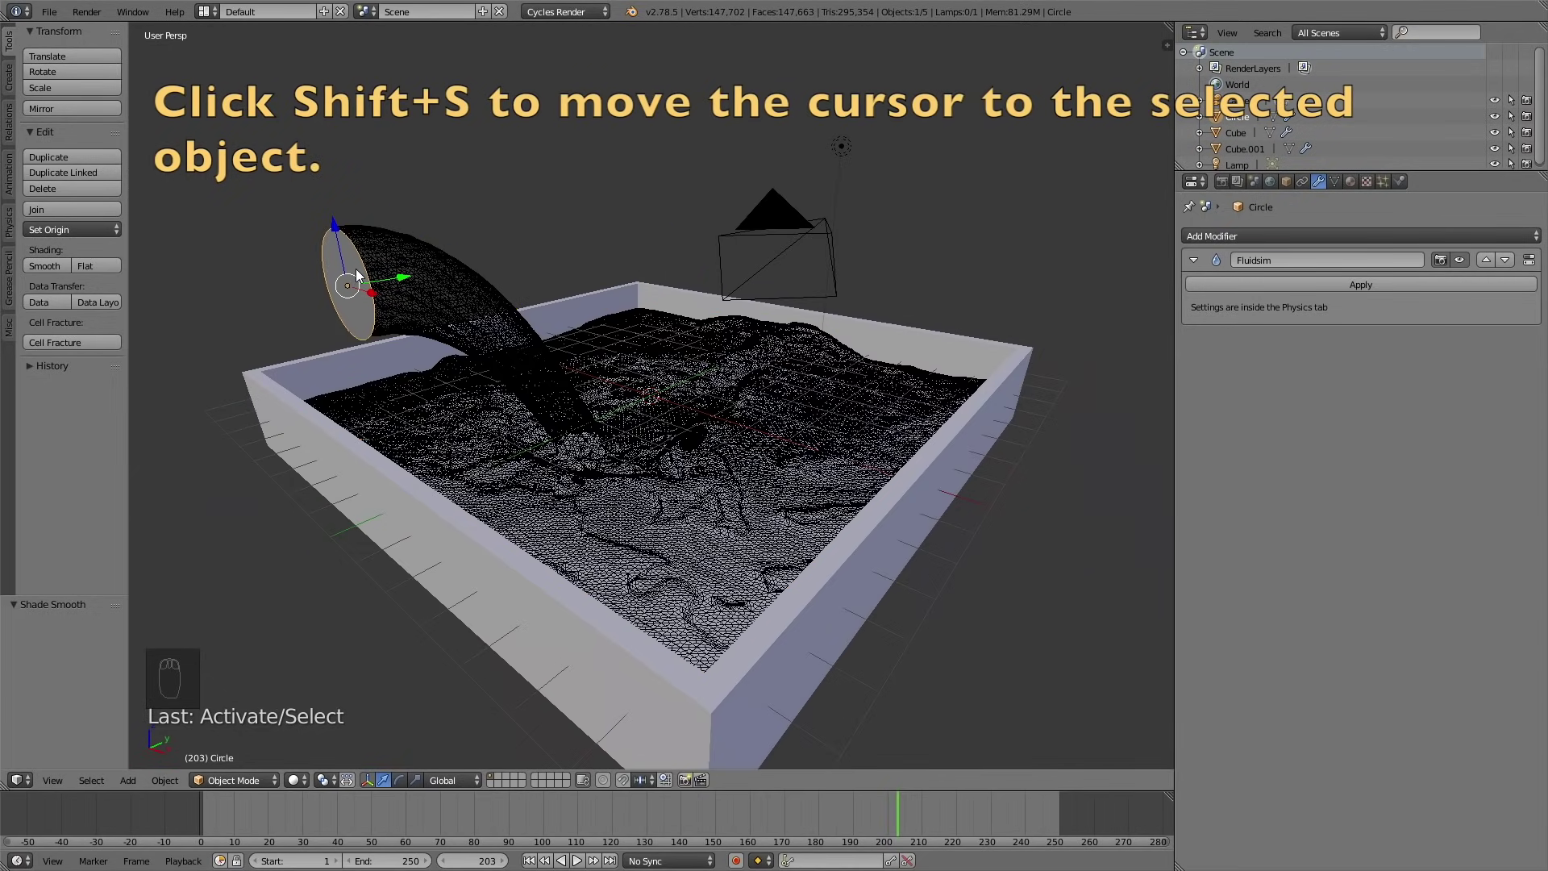
{"action": "key", "text": "shift+s"}
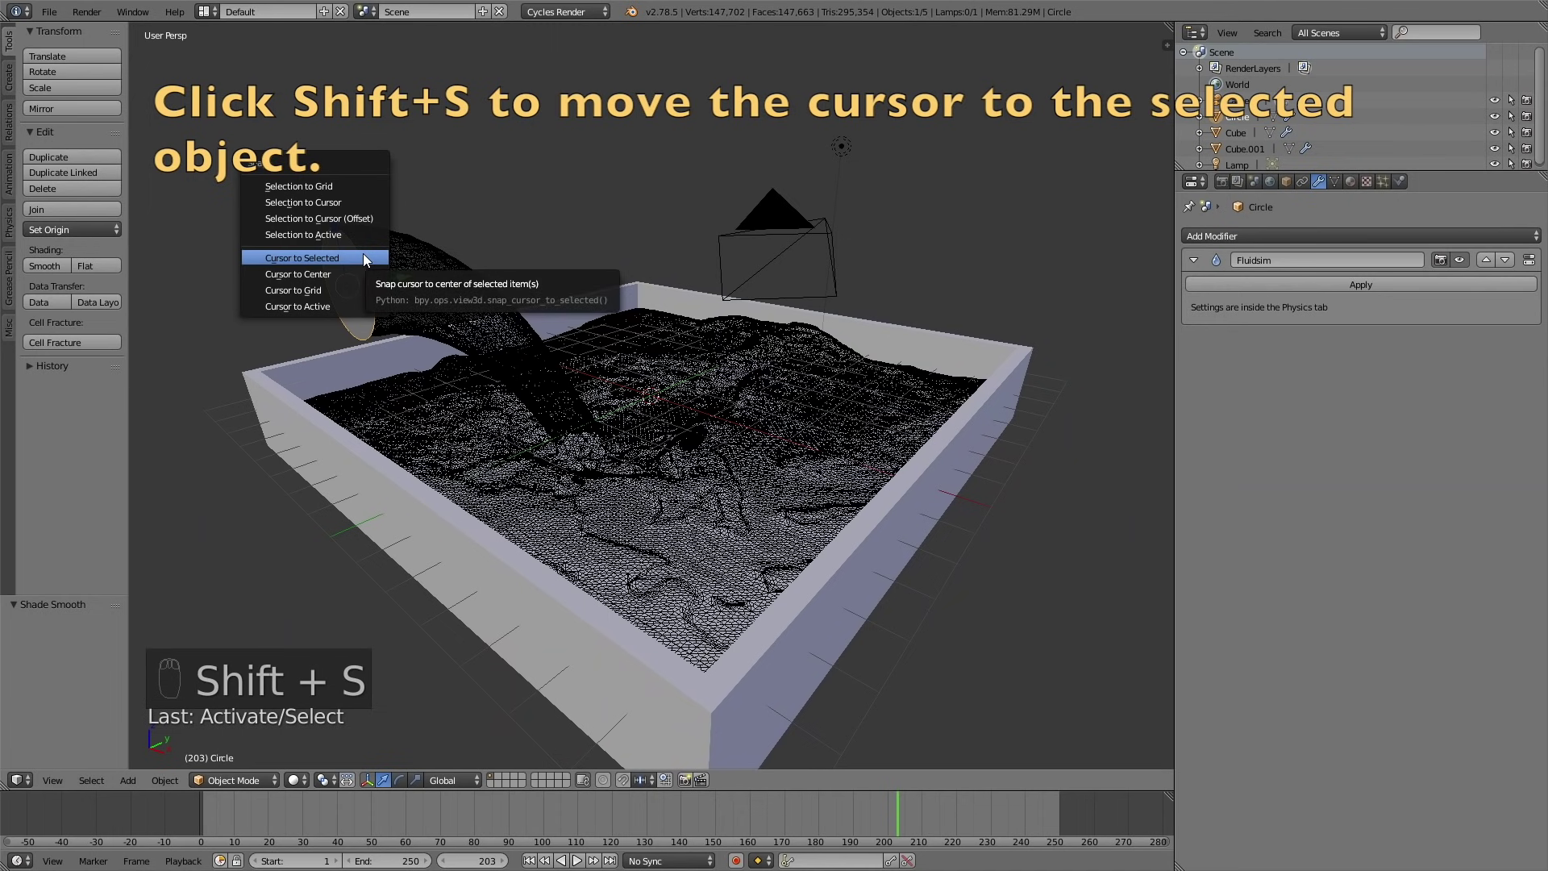
{"action": "left_click", "coordinate": [365, 259]}
- Add a mesh cylinder at the 3D cursor and rotate it 90 degrees on the X axis
{"action": "middle_click_drag", "start_coordinate": [532, 282], "coordinate": [486, 294]}
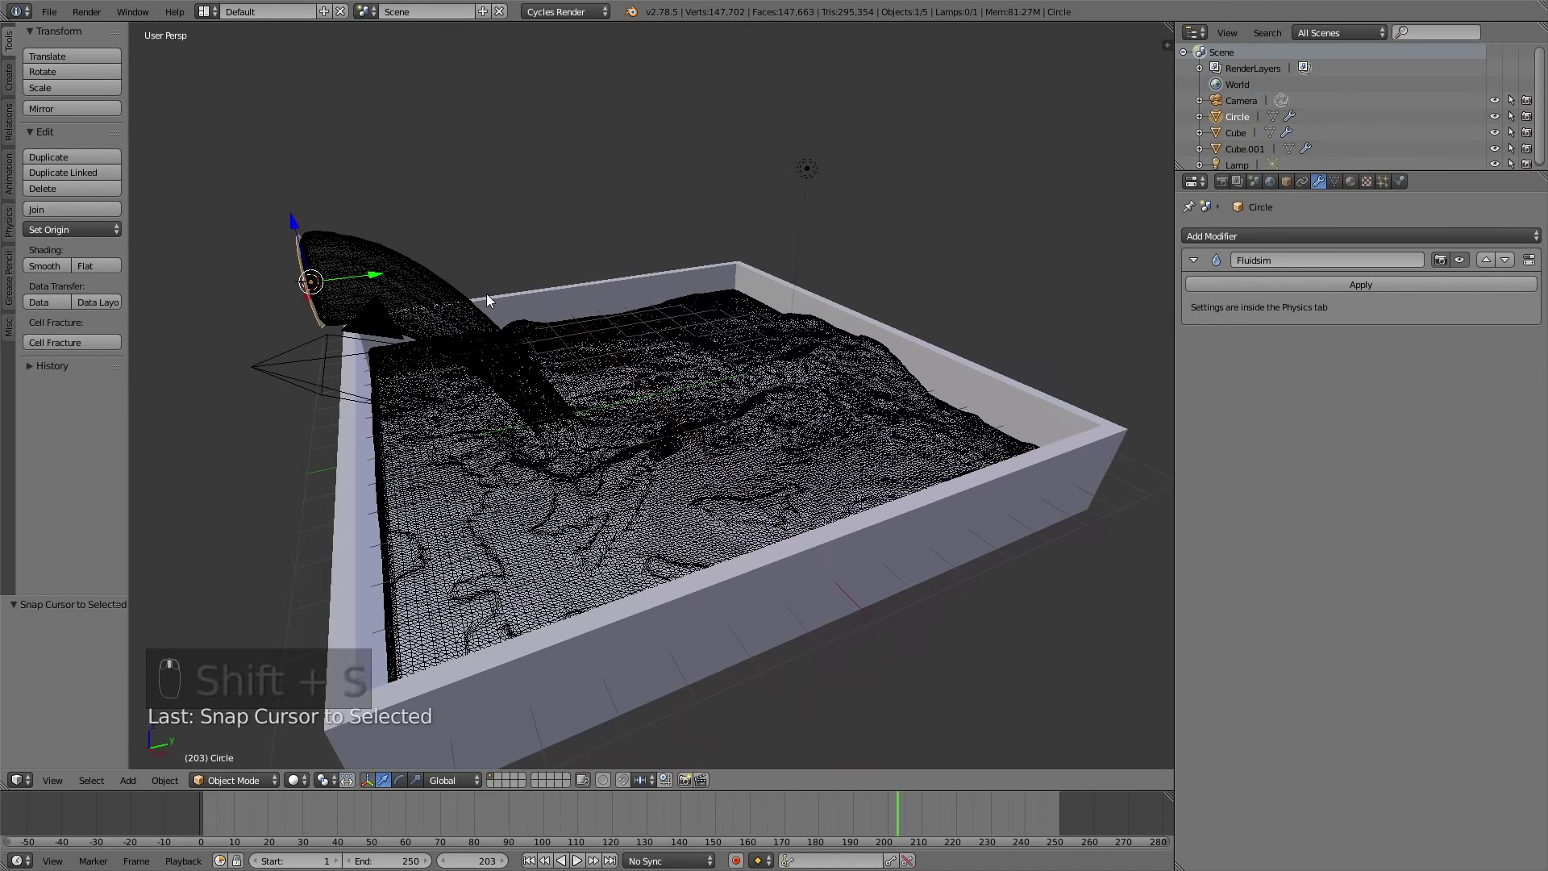
{"action": "key", "text": "shift+a"}
{"action": "mouse_move", "coordinate": [487, 296]}
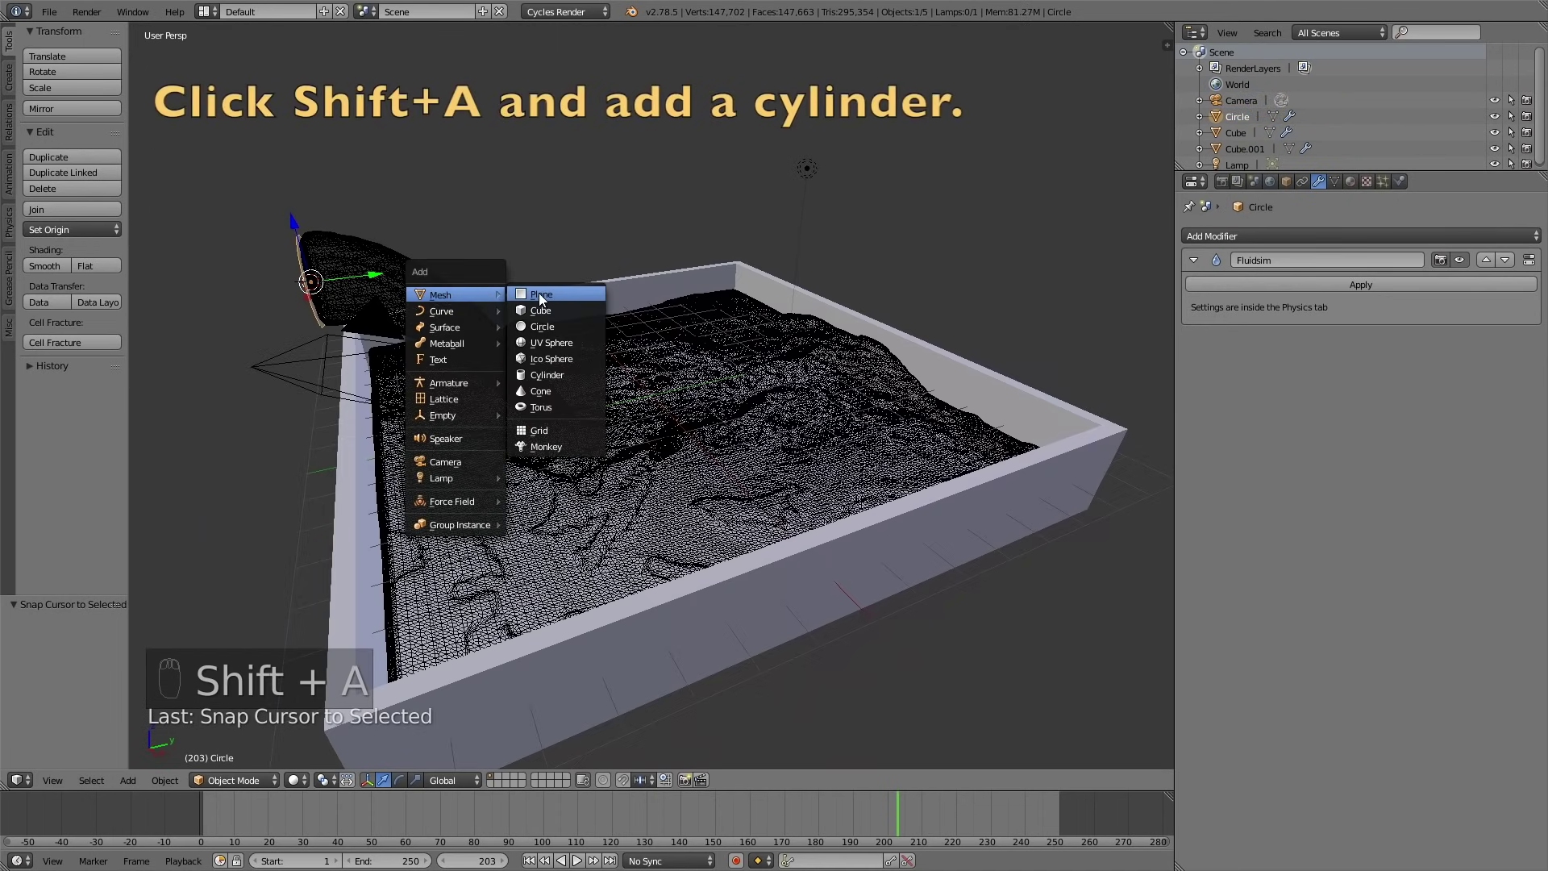
{"action": "left_click", "coordinate": [564, 375]}
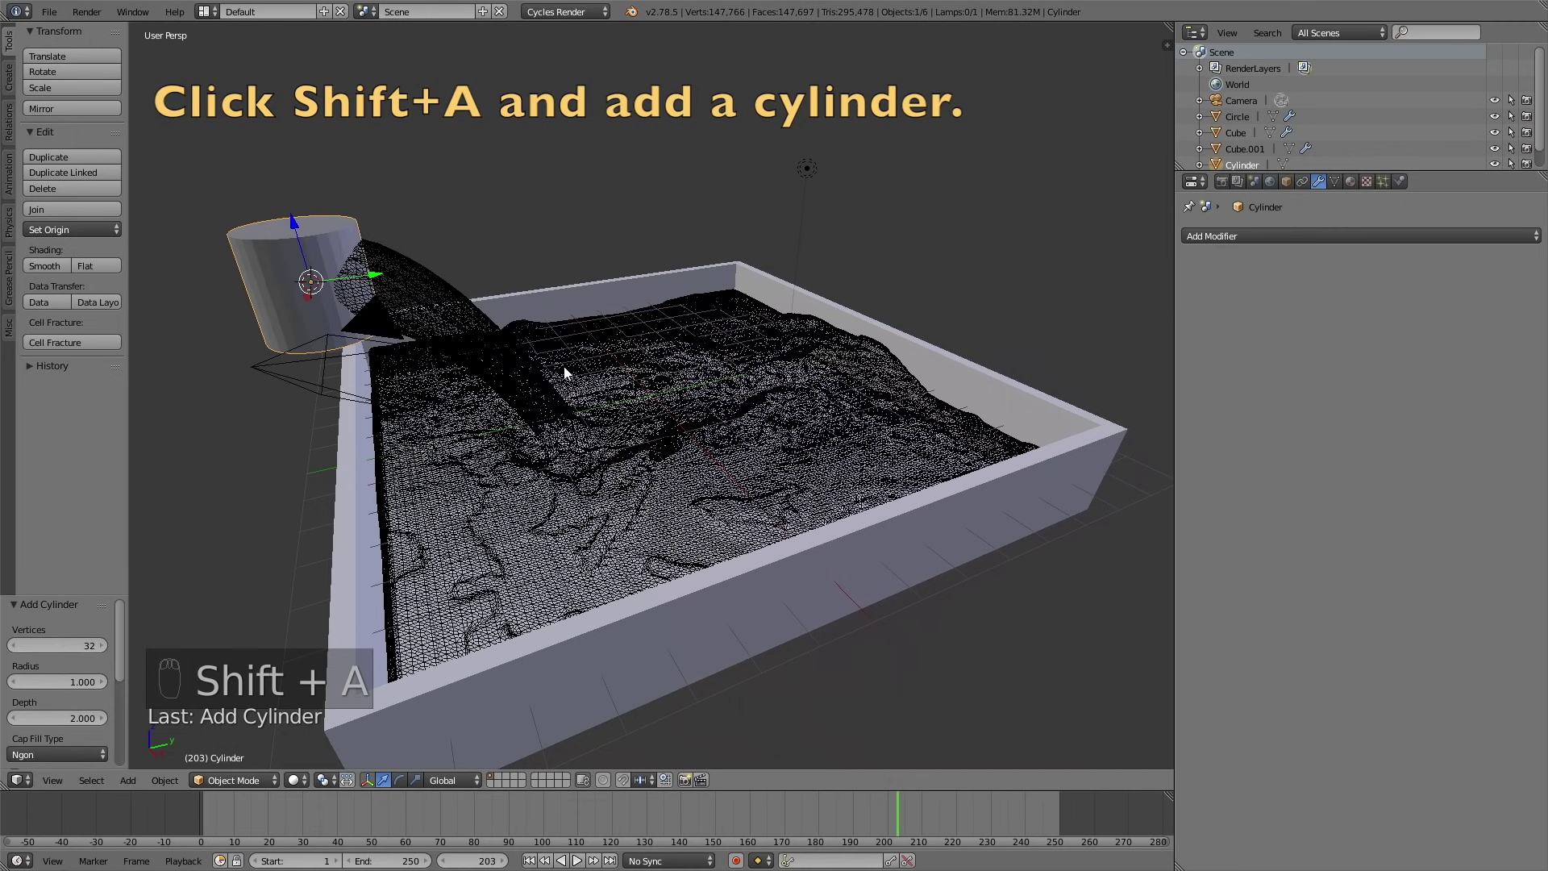
{"action": "key", "text": "r"}
{"action": "type", "text": "x90"}
{"action": "key", "text": "Return"}
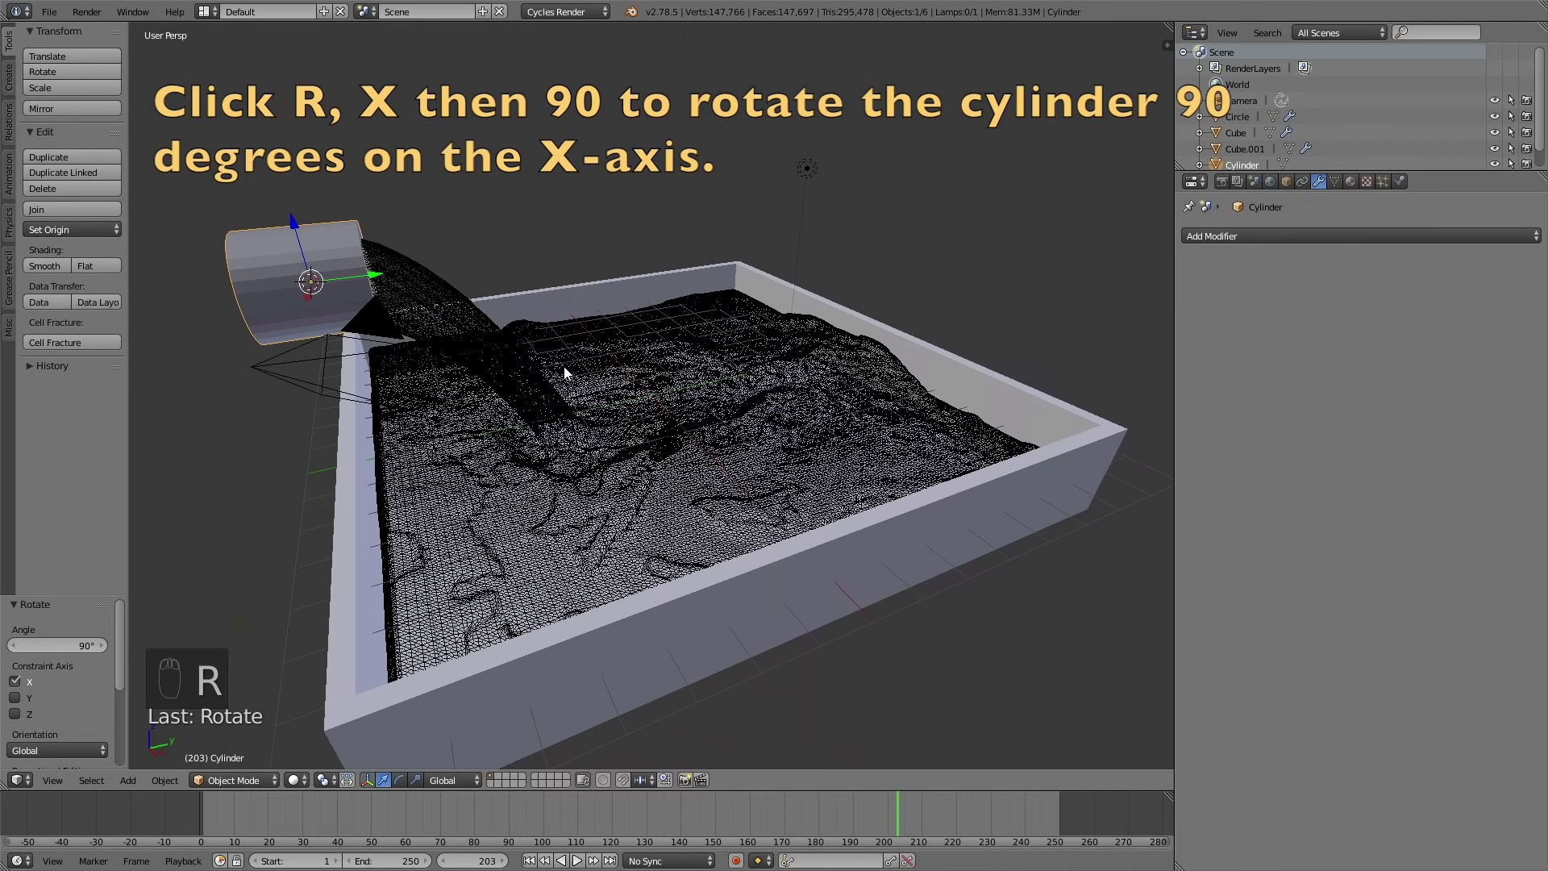
- Lower the cylinder about 0.099 along the Z axis so it fits around the liquid stream
{"action": "middle_click_drag", "start_coordinate": [679, 255], "coordinate": [656, 416]}
{"action": "scroll", "coordinate": [829, 443], "scroll_direction": "up", "scroll_amount": 3}
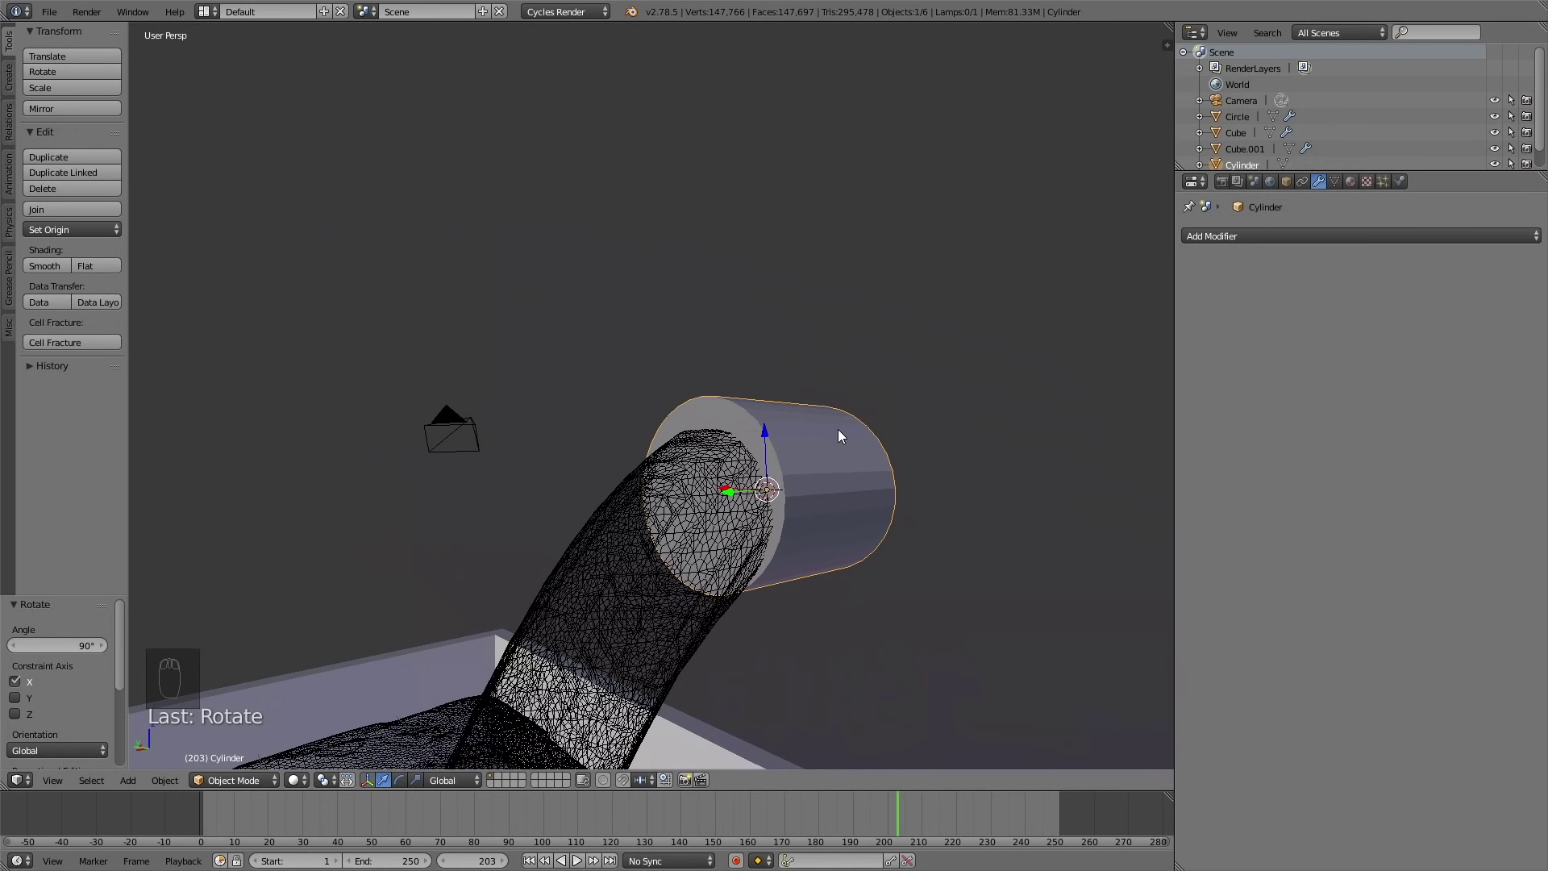
{"action": "key", "text": "g"}
{"action": "key", "text": "z"}
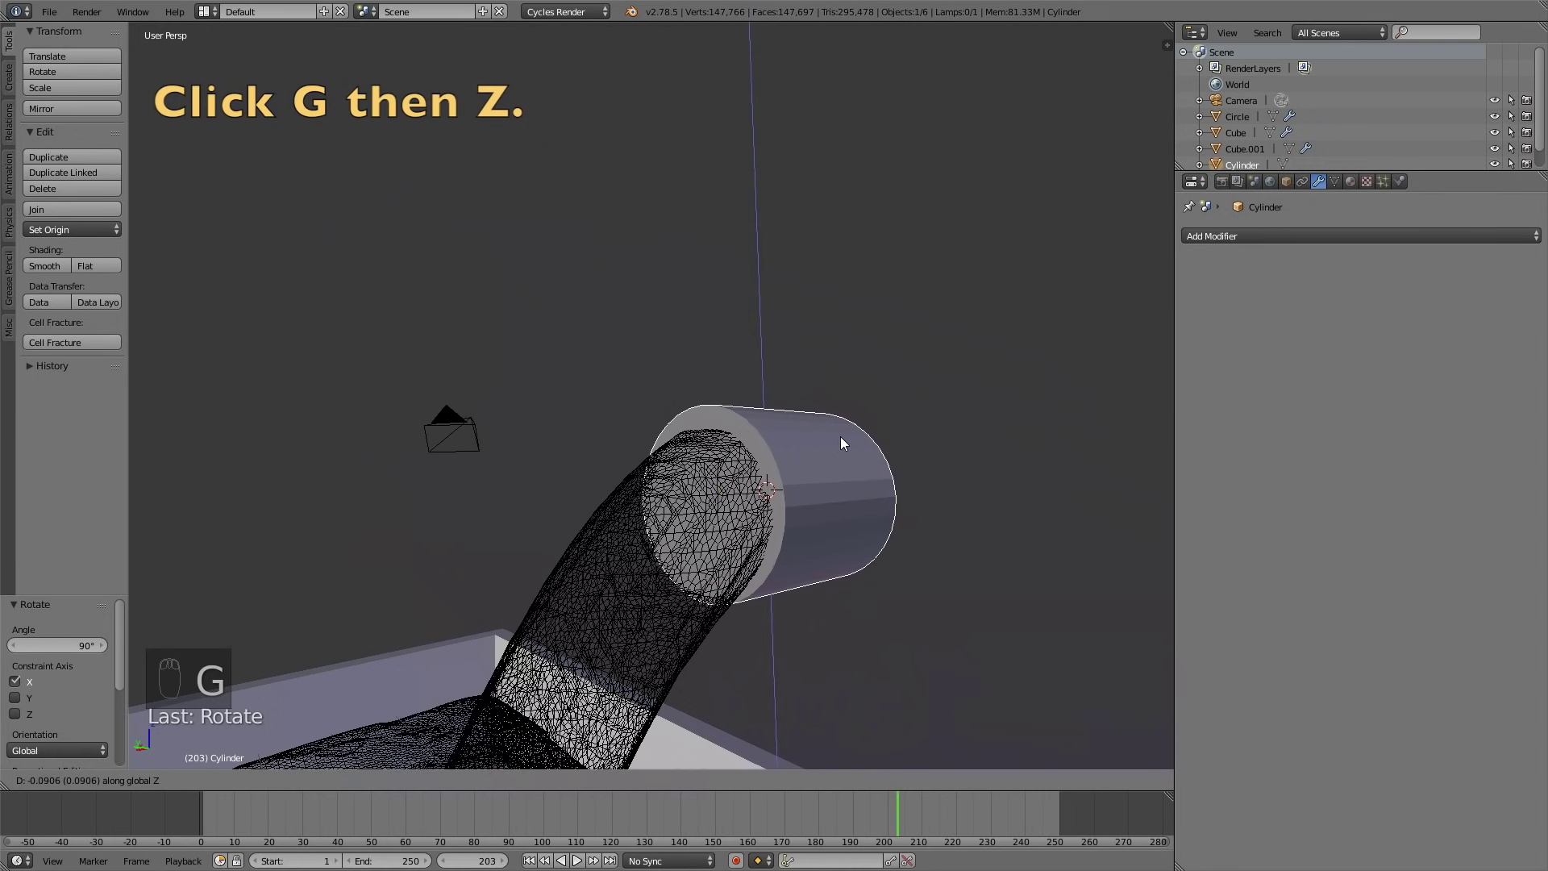
{"action": "left_click", "coordinate": [835, 438]}
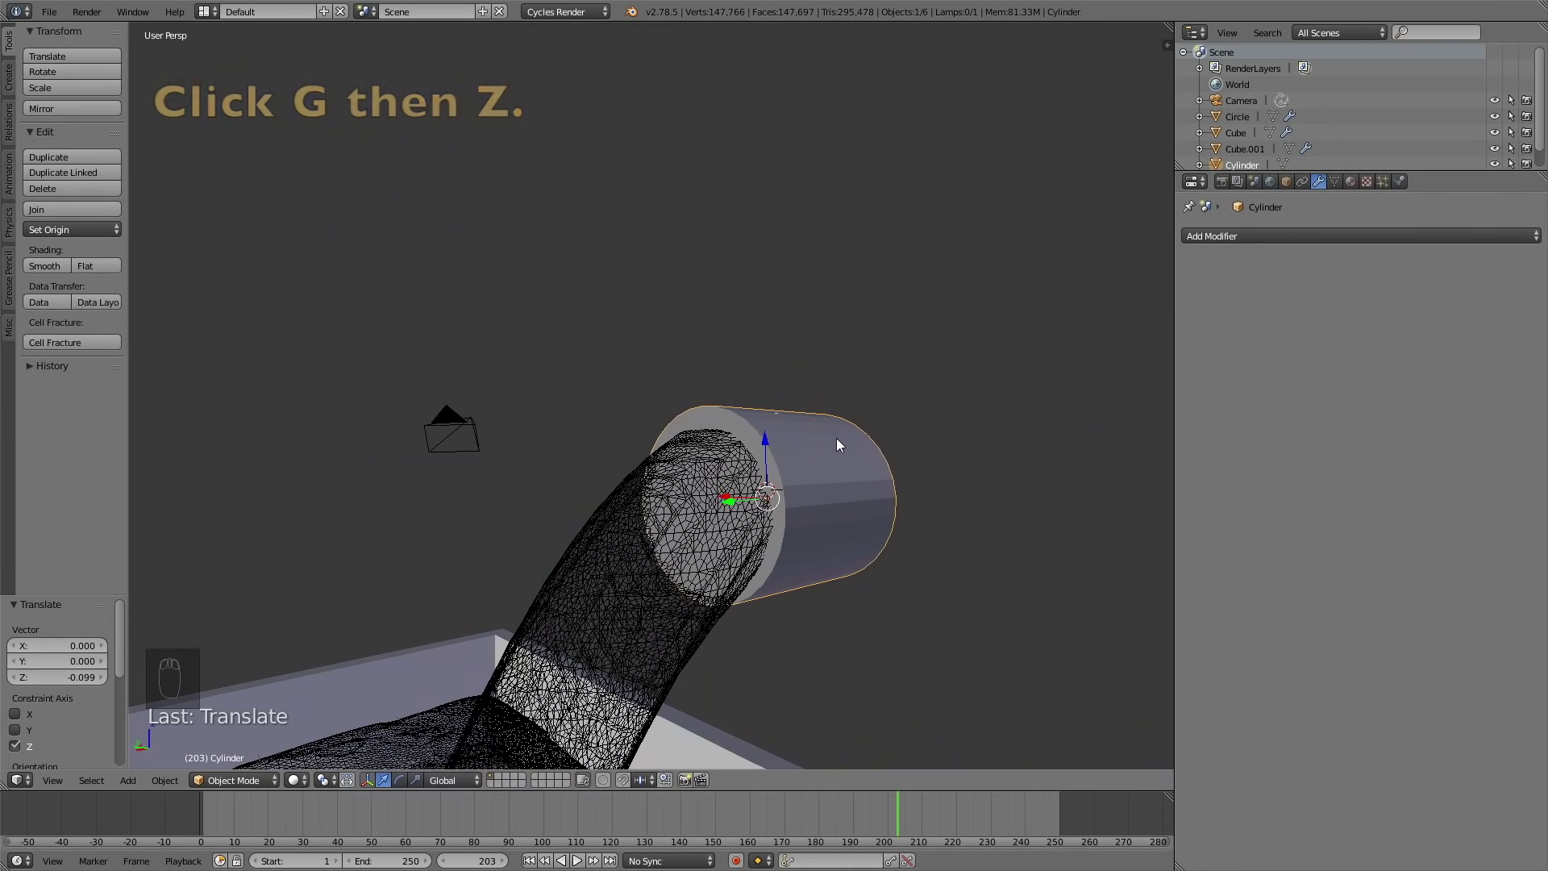
- Delete both circular end faces of the cylinder to make it an open pipe
{"action": "key", "text": "Tab"}
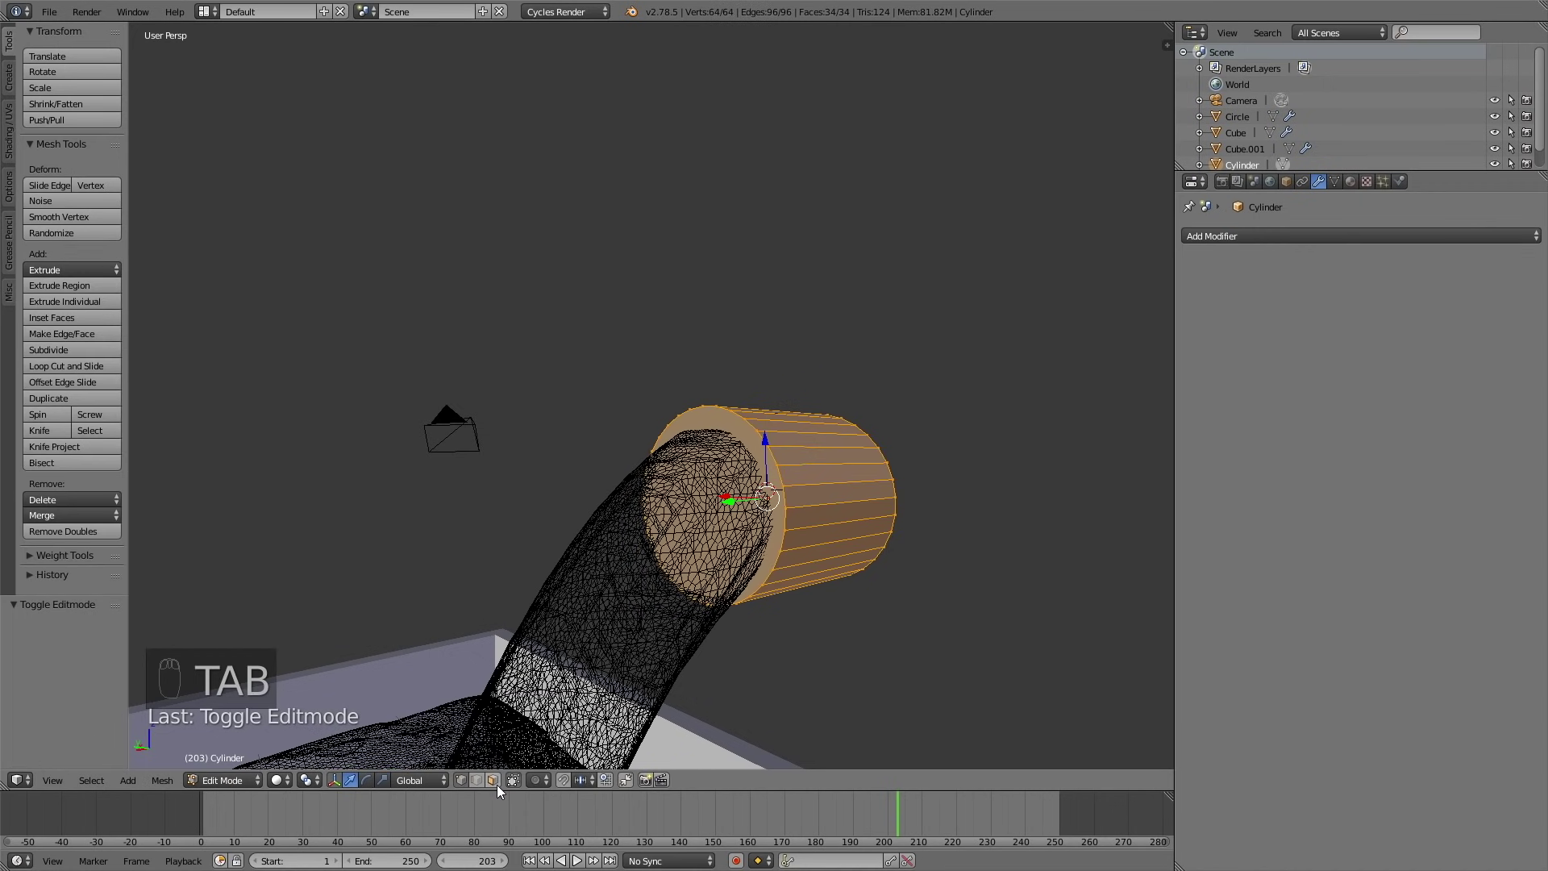
{"action": "right_click", "coordinate": [782, 477]}
{"action": "right_click", "coordinate": [750, 478]}
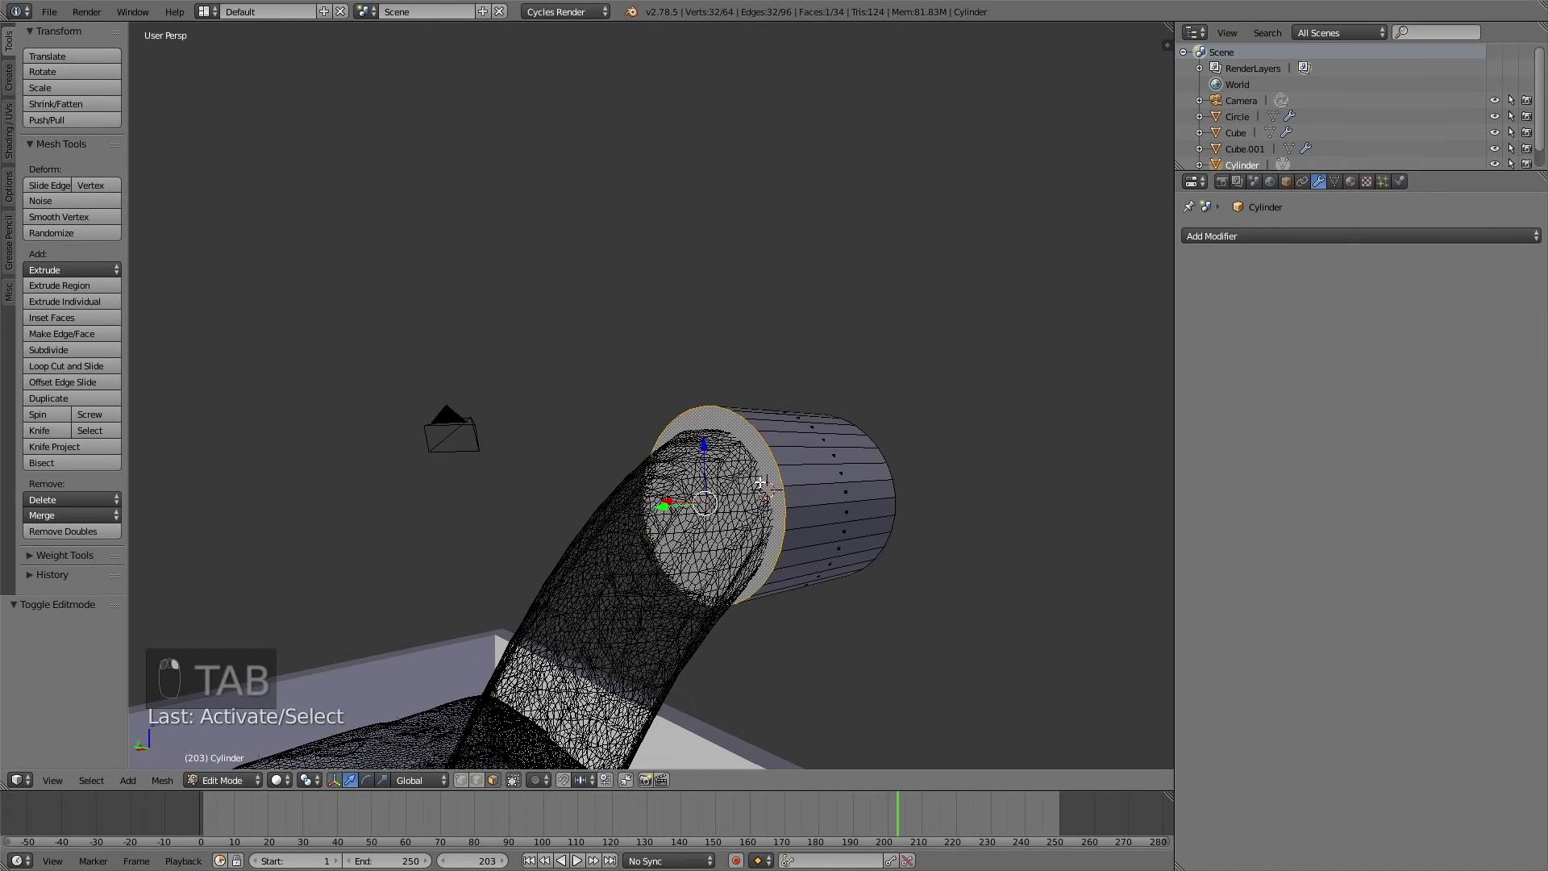
{"action": "key", "text": "x"}
{"action": "left_click", "coordinate": [759, 482]}
{"action": "middle_click_drag", "start_coordinate": [891, 437], "coordinate": [637, 506]}
{"action": "right_click", "coordinate": [558, 506]}
{"action": "key", "text": "x"}
{"action": "left_click", "coordinate": [559, 506]}
{"action": "key", "text": "Tab"}
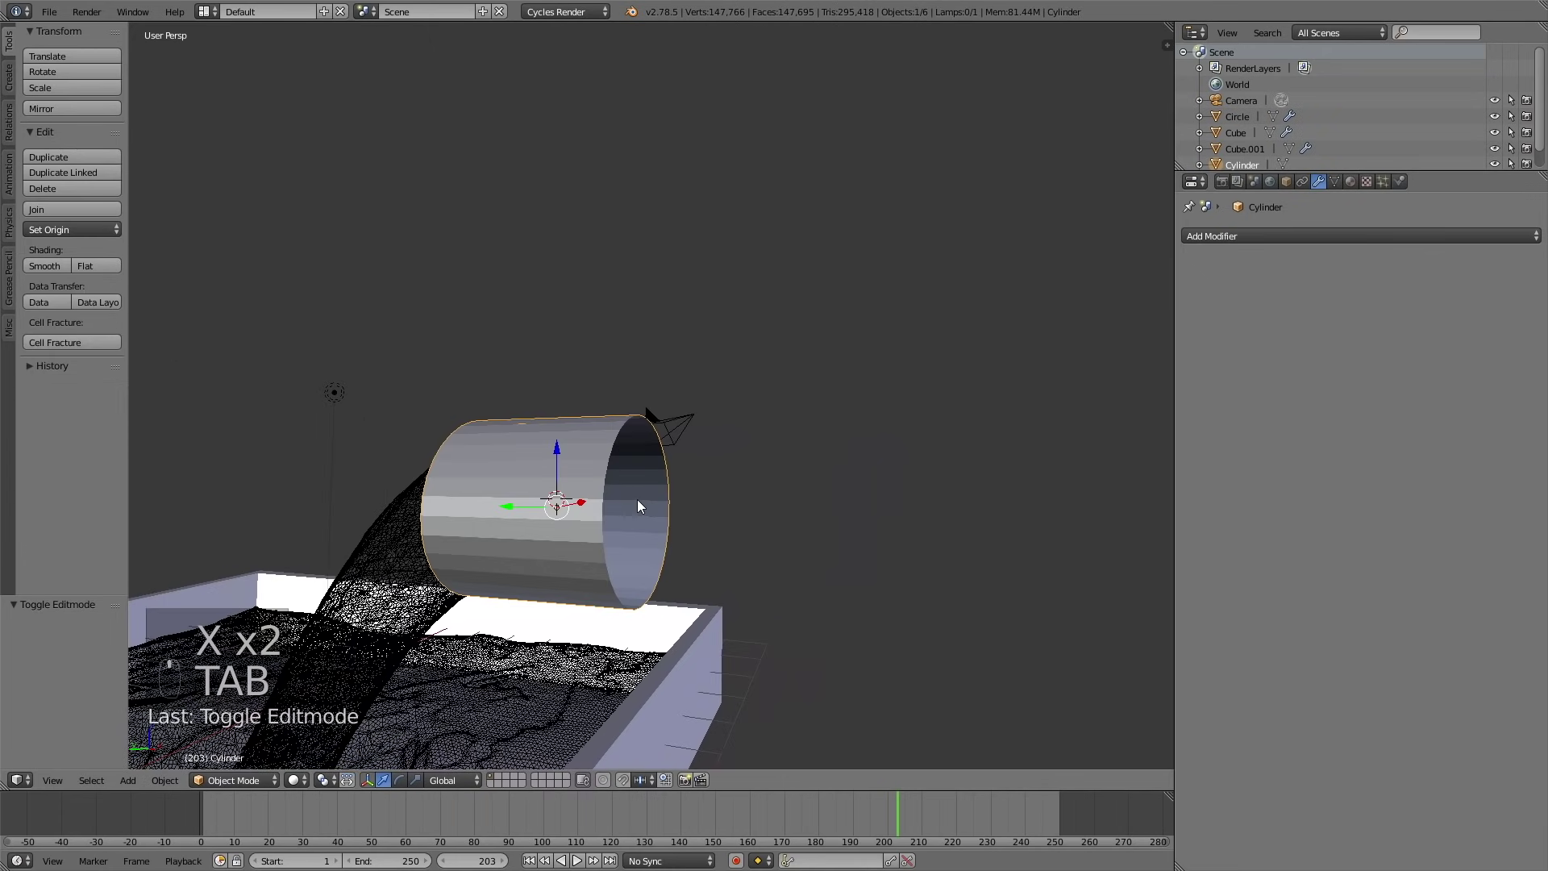
- Give the open pipe wall thickness with a Solidify modifier set to a thickness of about -0.072, and apply the modifier
{"action": "left_click", "coordinate": [1216, 236]}
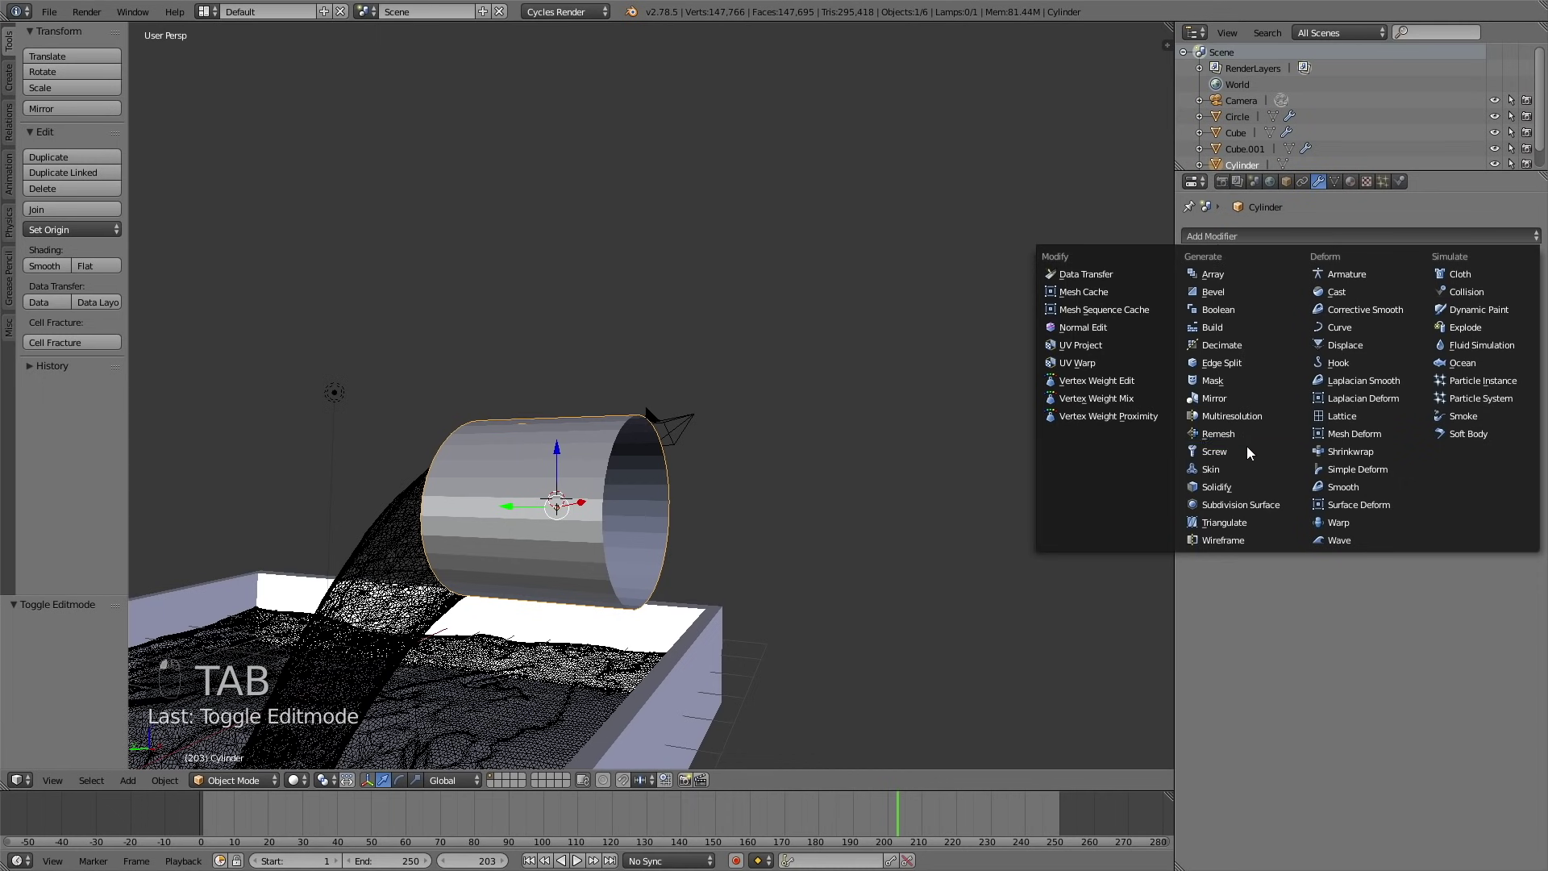
{"action": "left_click", "coordinate": [1256, 483]}
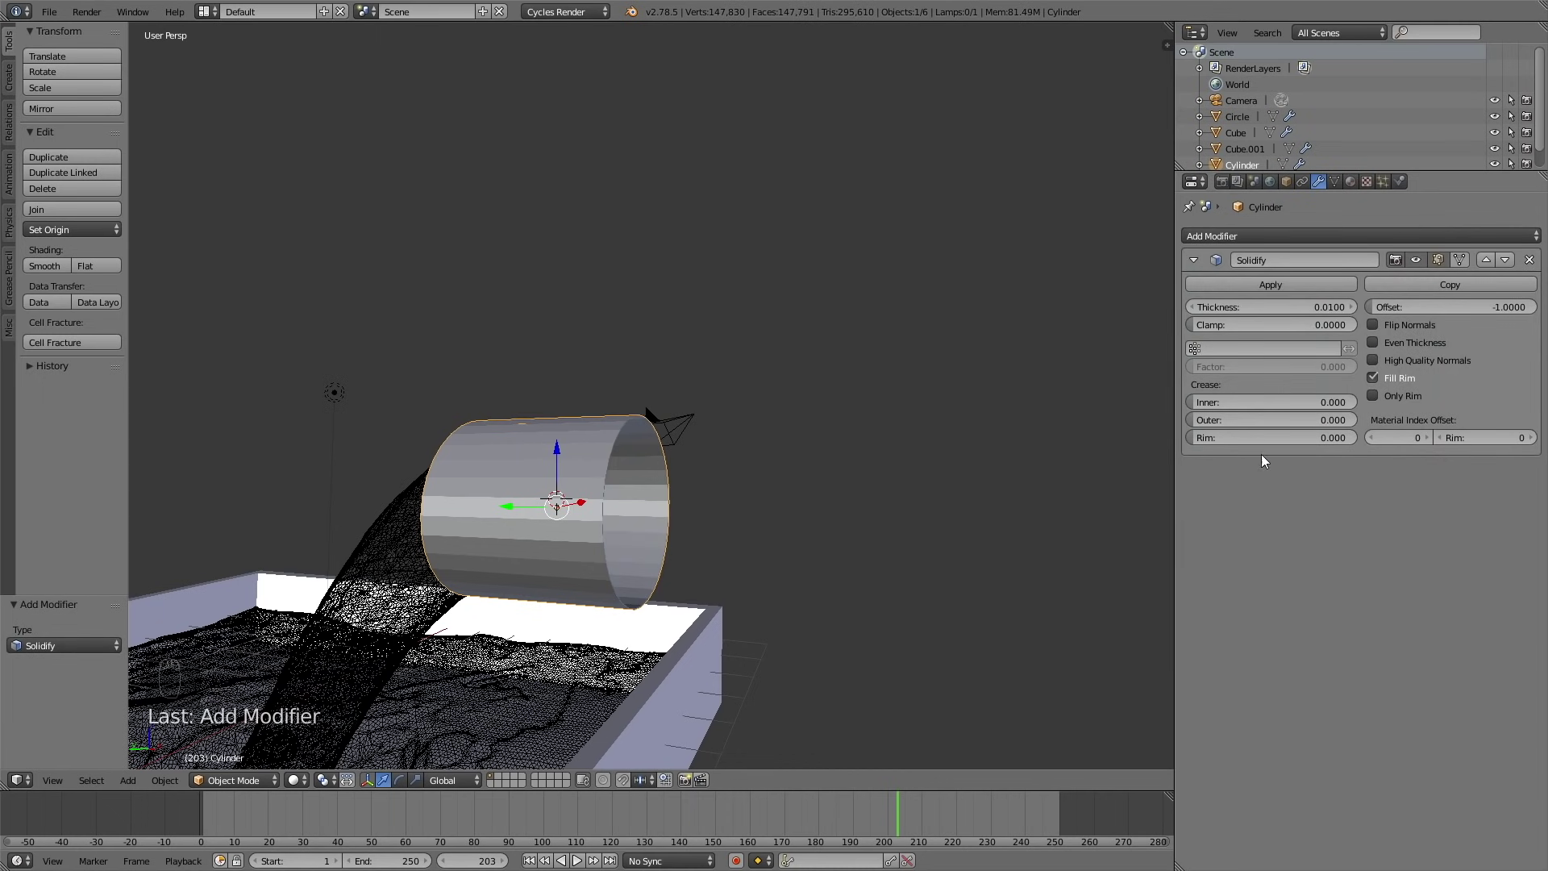
{"action": "left_click_drag", "start_coordinate": [1271, 307], "coordinate": [1323, 307]}
{"action": "middle_click_drag", "start_coordinate": [750, 452], "coordinate": [1008, 448]}
{"action": "left_click_drag", "start_coordinate": [1250, 305], "coordinate": [1113, 305]}
{"action": "middle_click_drag", "start_coordinate": [1095, 411], "coordinate": [747, 465]}
{"action": "key", "text": "Tab"}
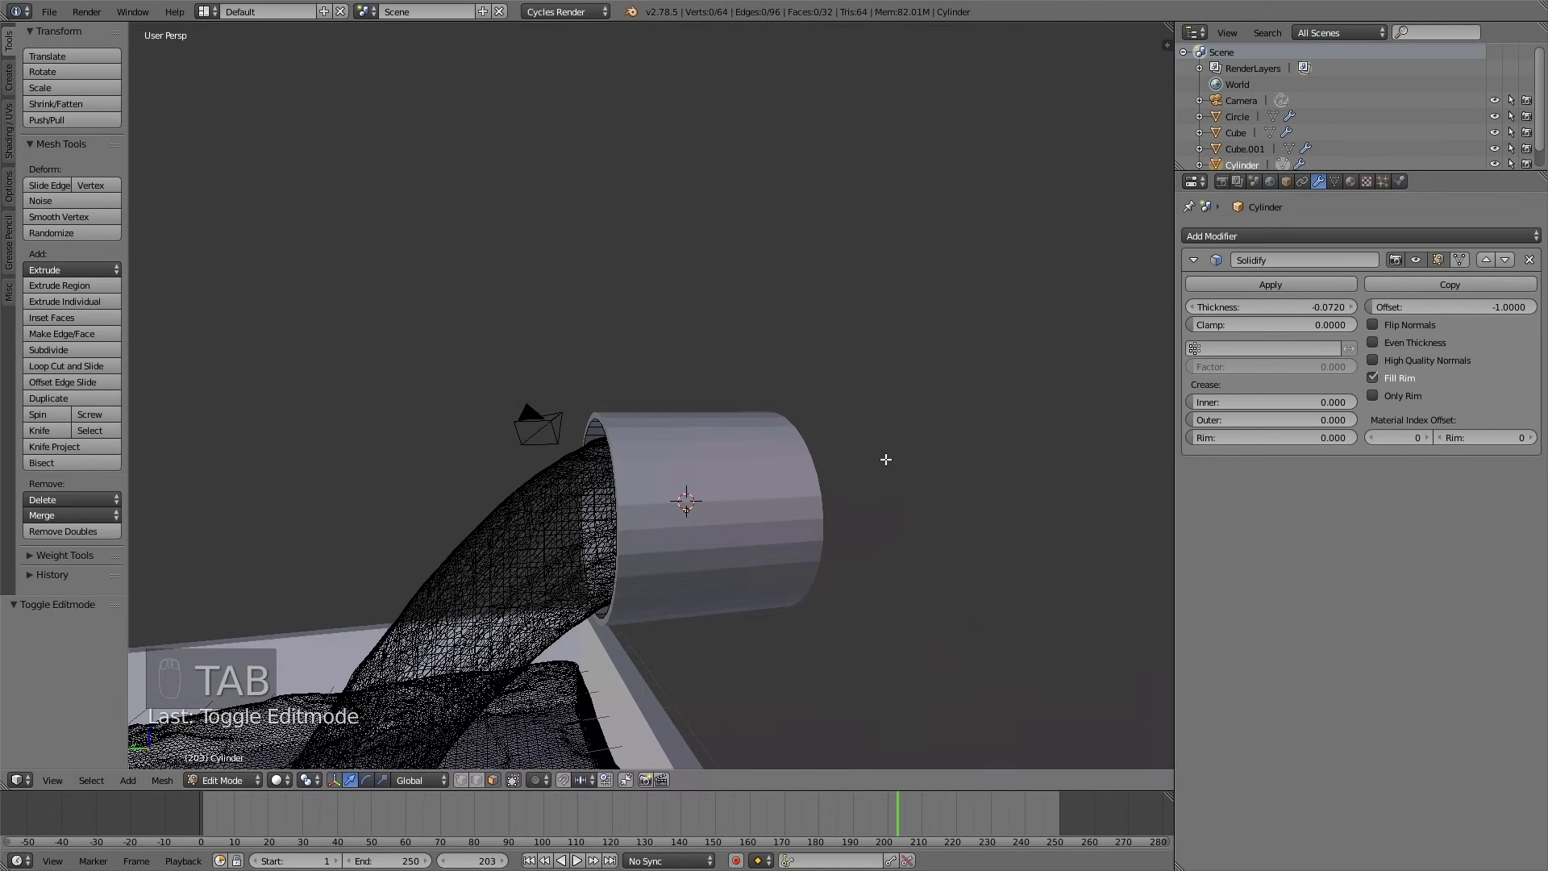
{"action": "key", "text": "Tab"}
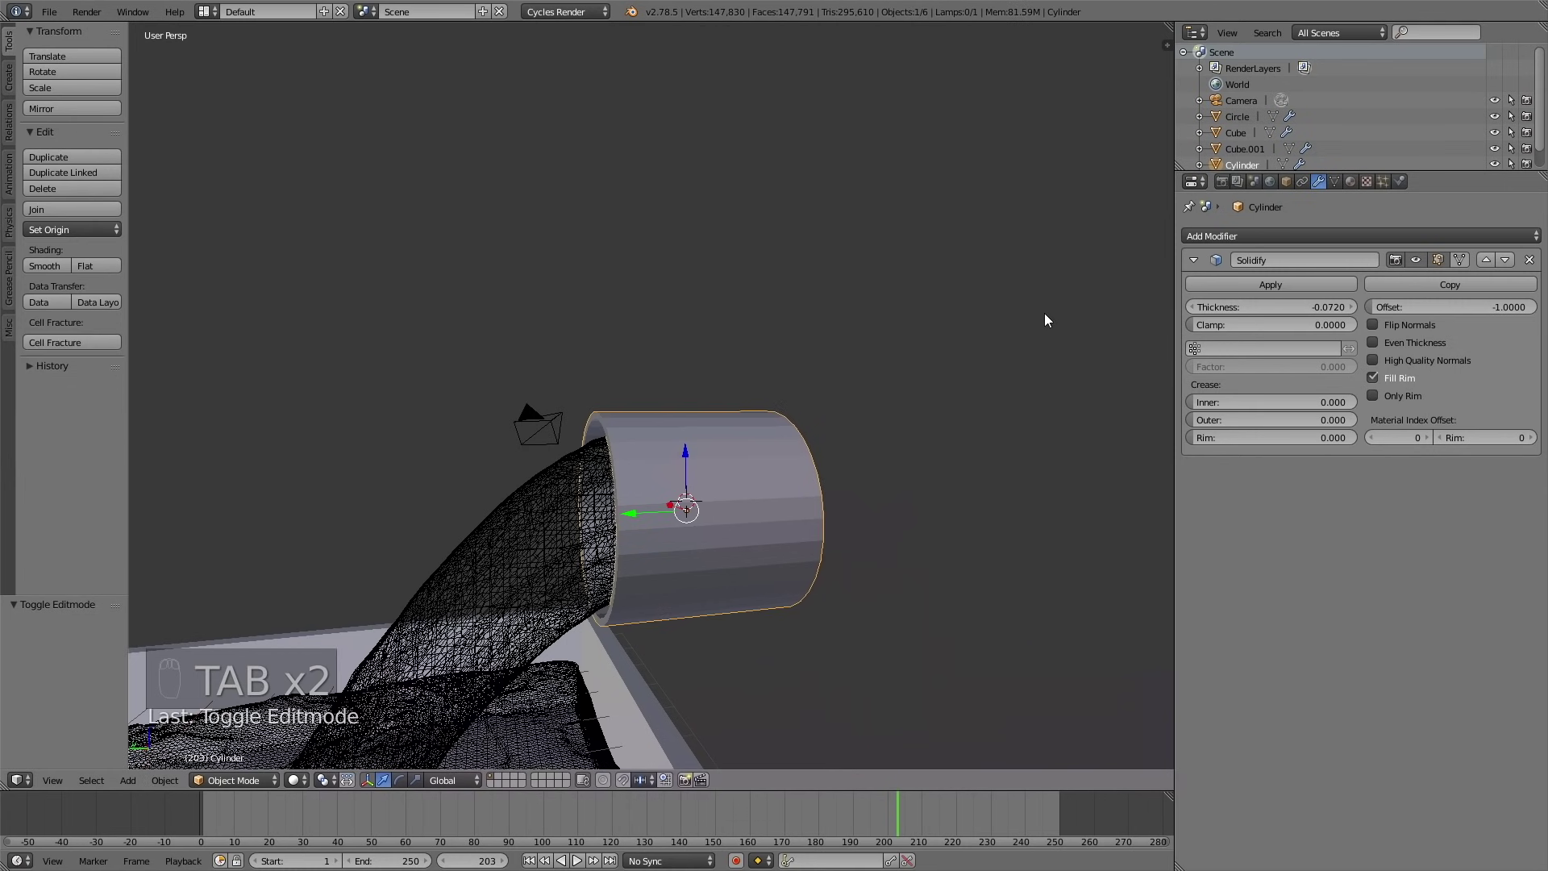
{"action": "left_click", "coordinate": [1239, 287]}
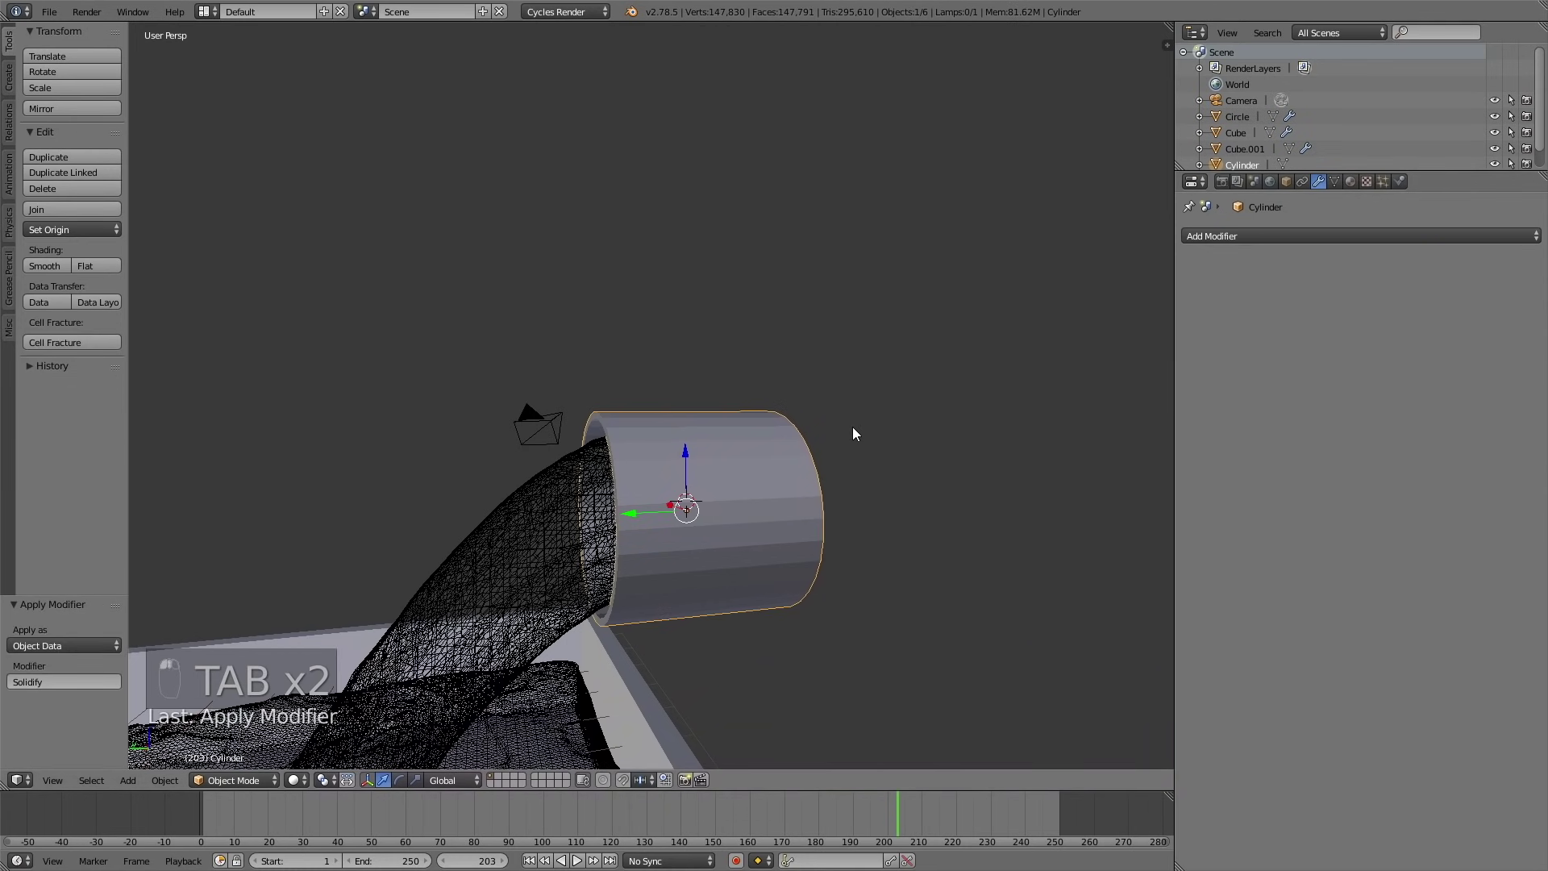
- Select the inner and outer edge loops at both ends of the pipe and set their mean crease to 1.00
{"action": "middle_click_drag", "start_coordinate": [892, 422], "coordinate": [777, 449]}
{"action": "key", "text": "Tab"}
{"action": "middle_click_drag", "start_coordinate": [573, 559], "coordinate": [556, 570]}
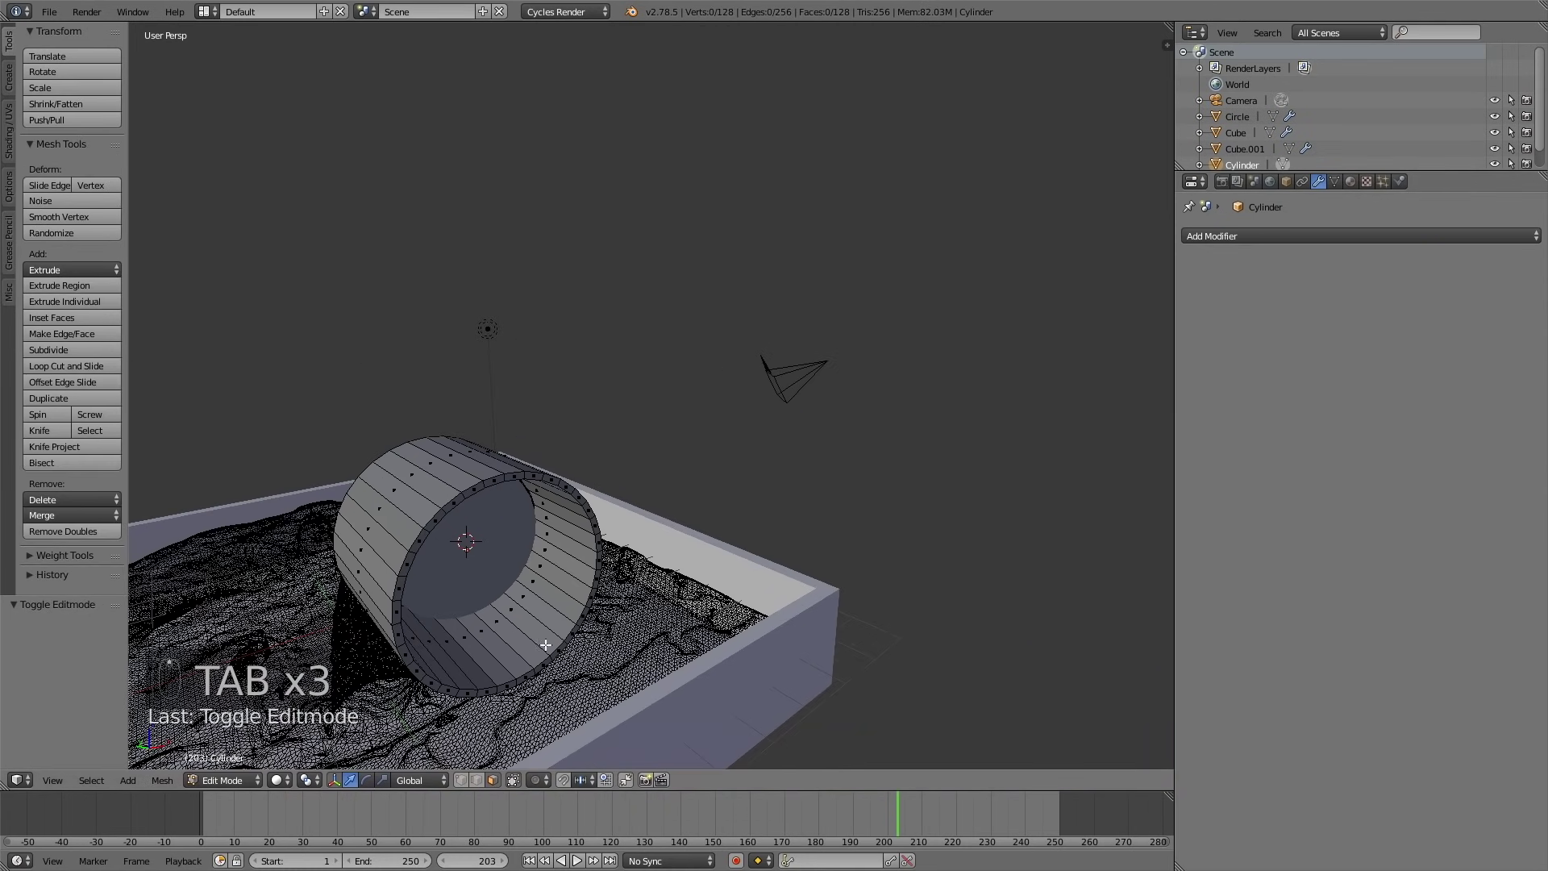
{"action": "left_click", "coordinate": [477, 780]}
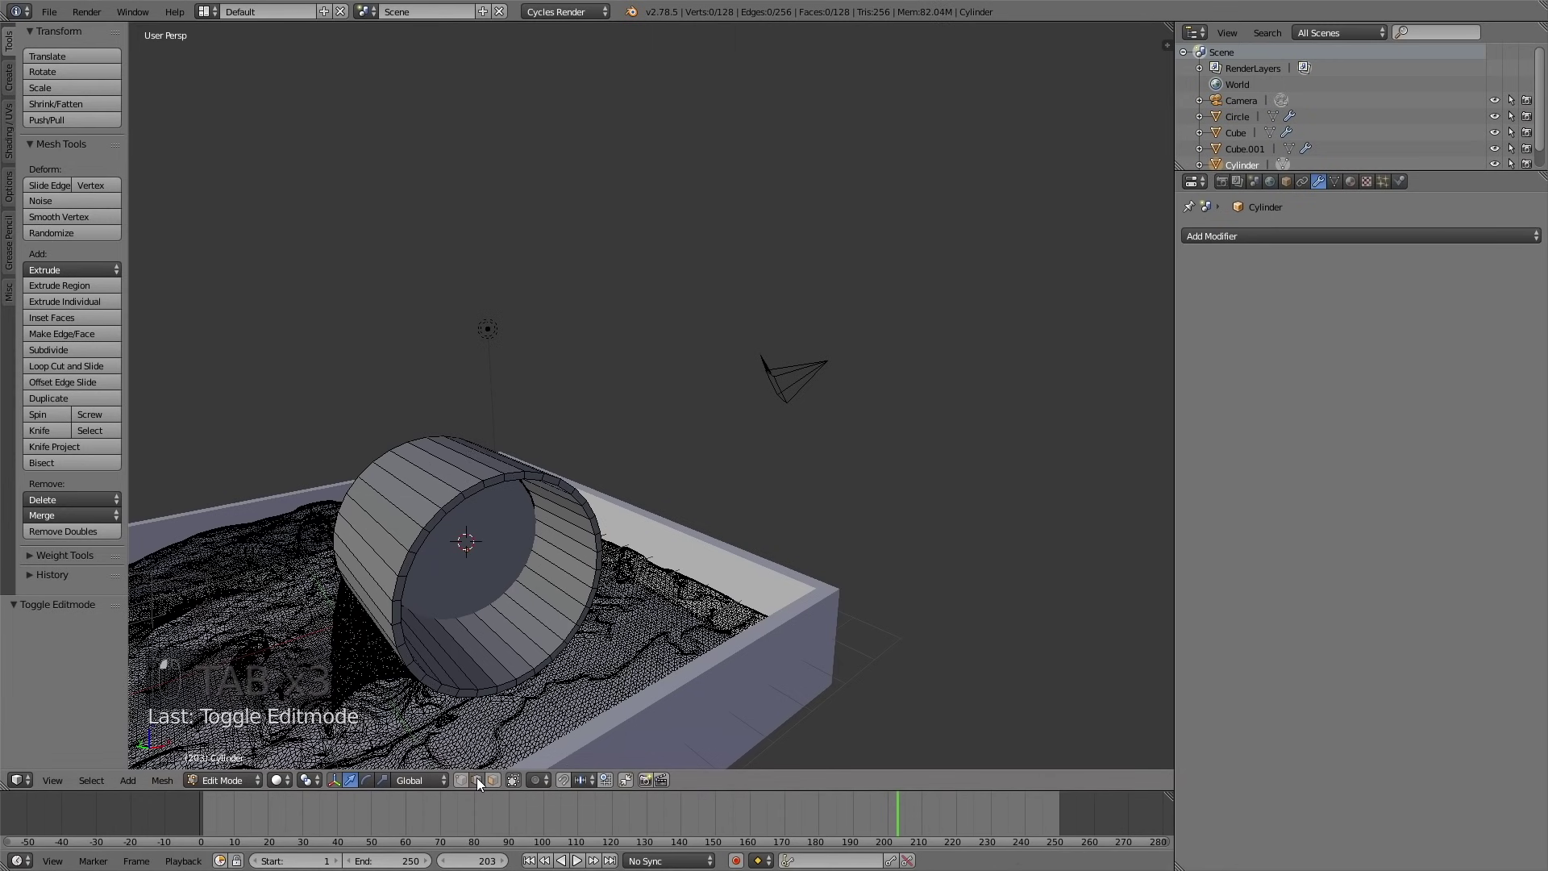
{"action": "left_click", "coordinate": [448, 499], "text": "alt"}
{"action": "left_click", "coordinate": [452, 505], "text": "alt+shift"}
{"action": "middle_click_drag", "start_coordinate": [431, 527], "coordinate": [749, 496]}
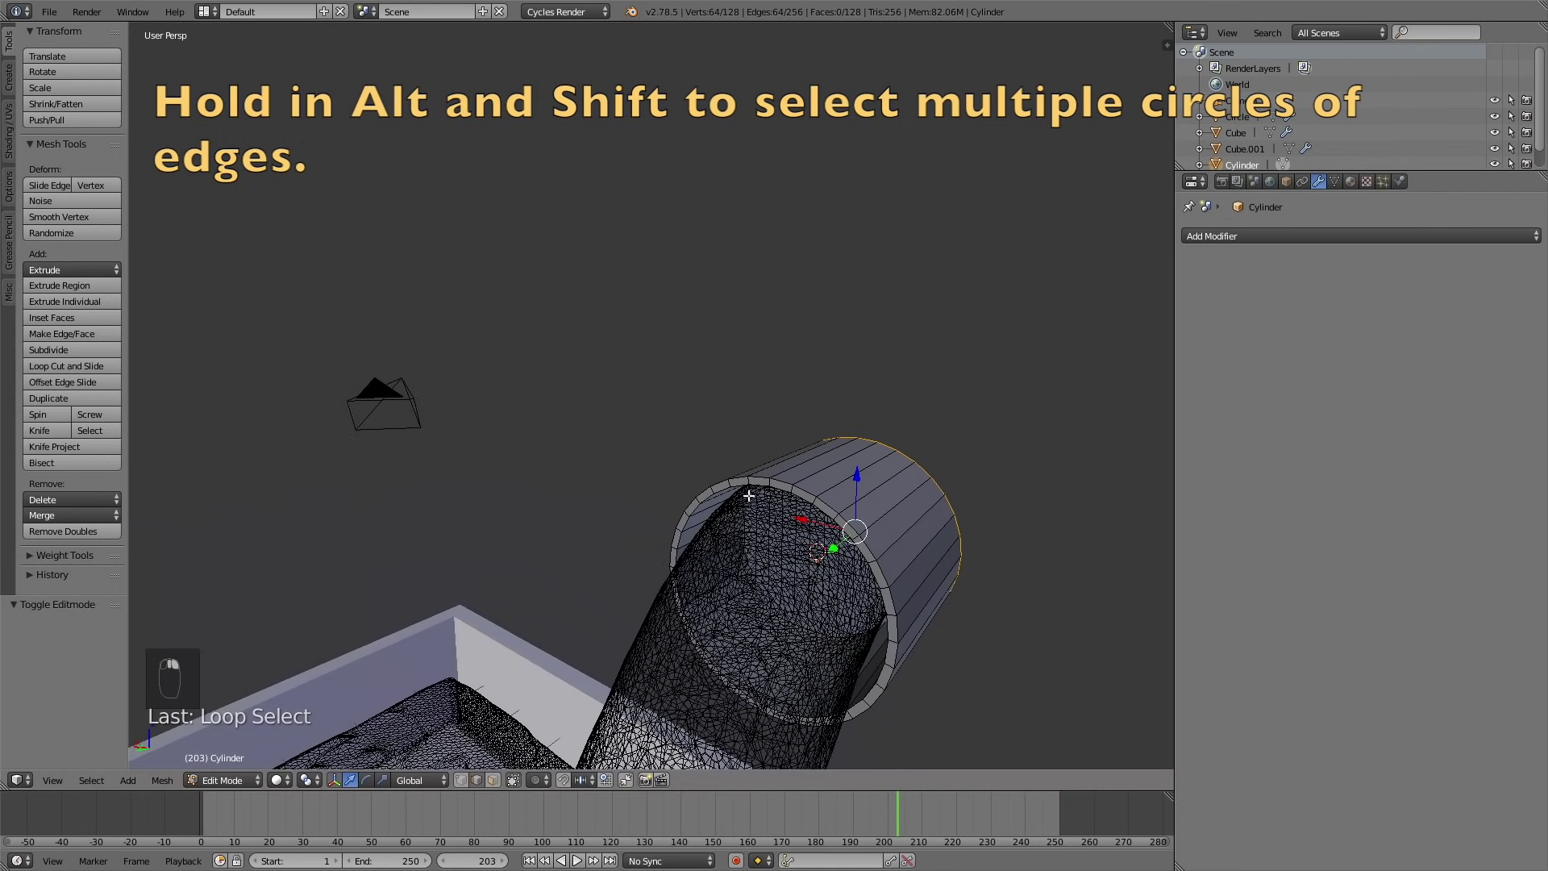
{"action": "left_click", "coordinate": [757, 478], "text": "alt+shift"}
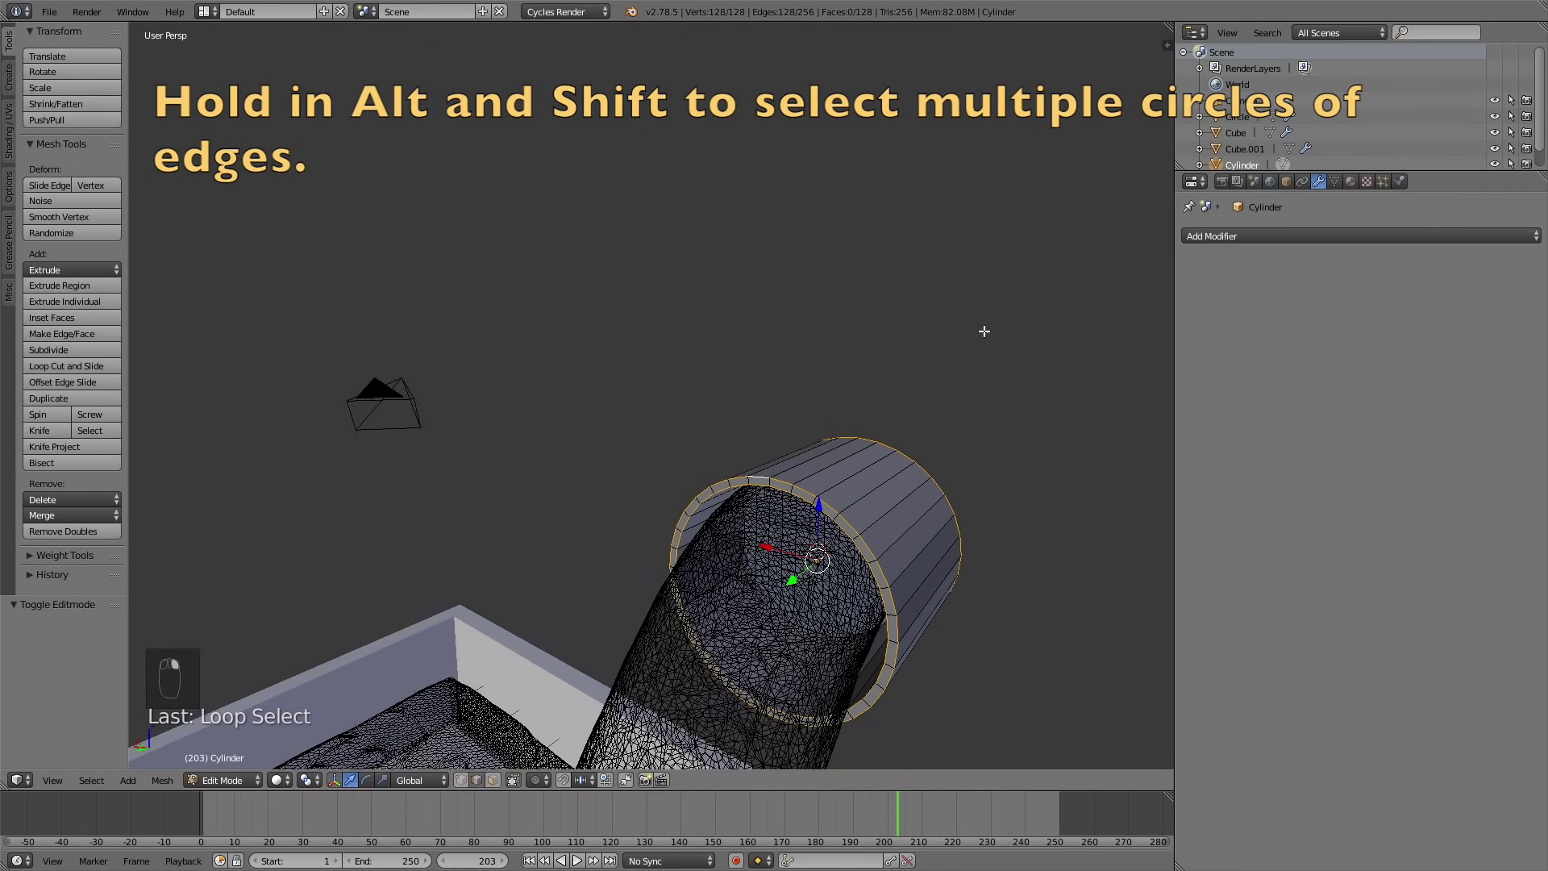
{"action": "key", "text": "n"}
{"action": "left_click_drag", "start_coordinate": [1080, 212], "coordinate": [1145, 211]}
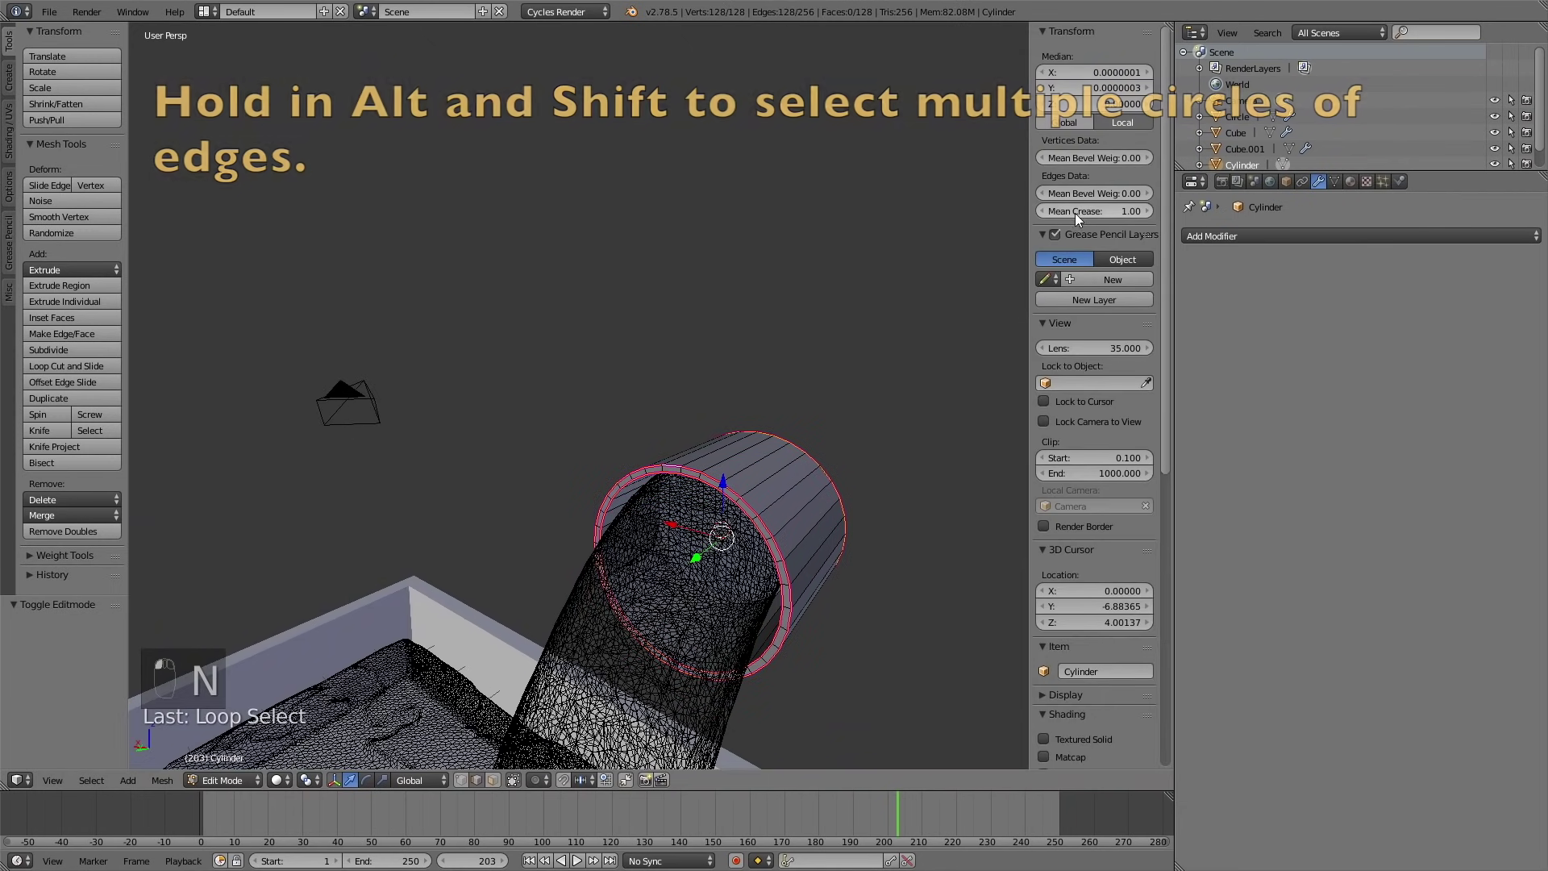
- Add a Subdivision Surface modifier to the pipe with 2 view subdivisions and 3 render subdivisions
{"action": "left_click", "coordinate": [1228, 235]}
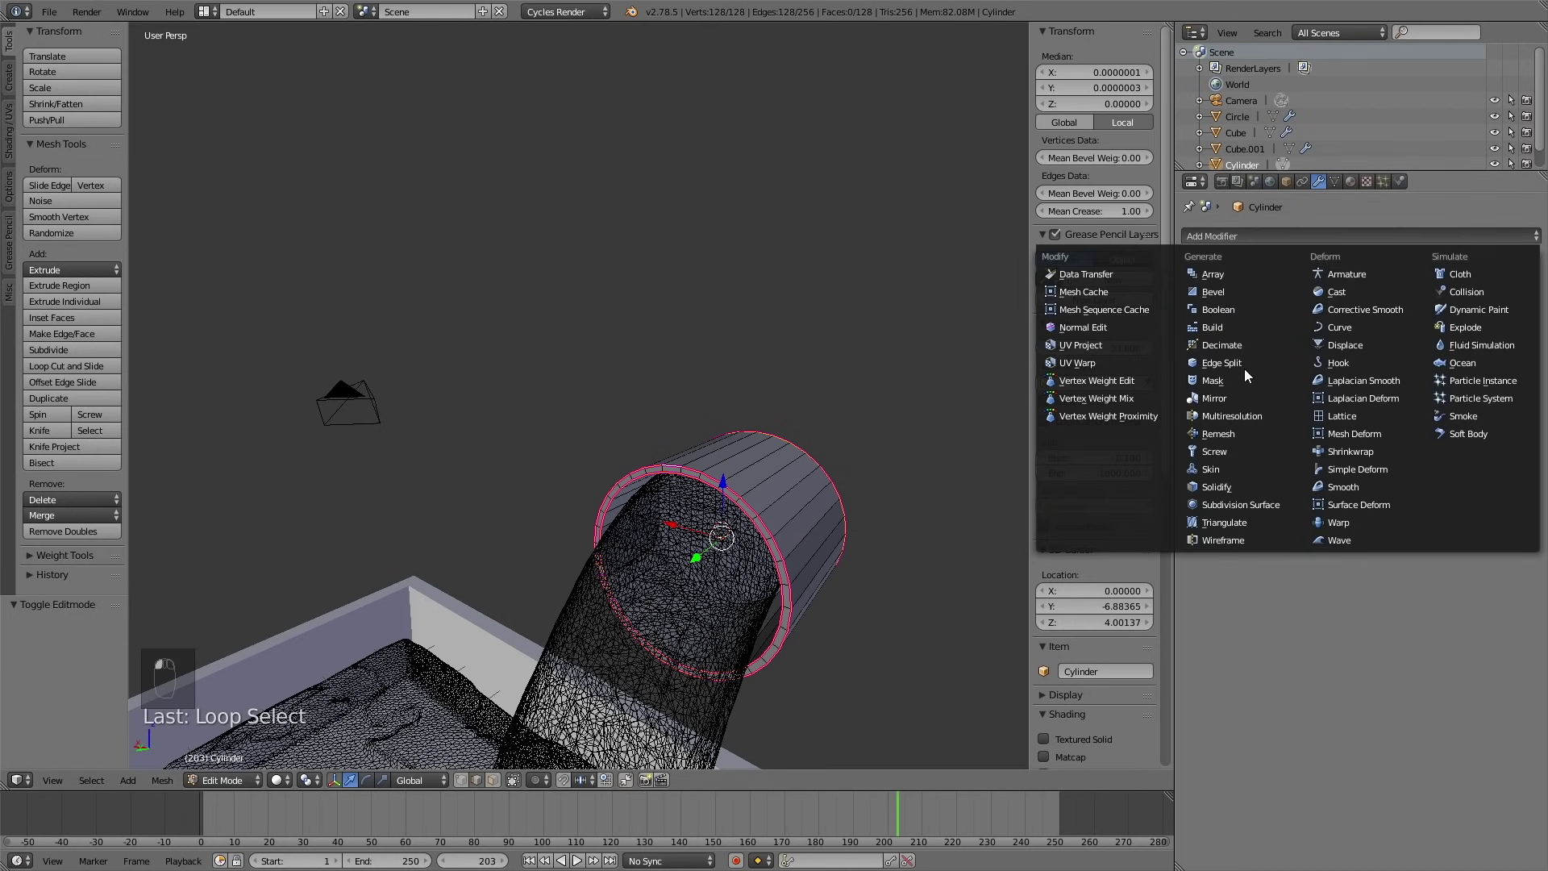
{"action": "left_click", "coordinate": [1236, 503]}
{"action": "left_click", "coordinate": [1352, 342]}
{"action": "left_click", "coordinate": [1352, 359]}
{"action": "middle_click_drag", "start_coordinate": [877, 469], "coordinate": [699, 468]}
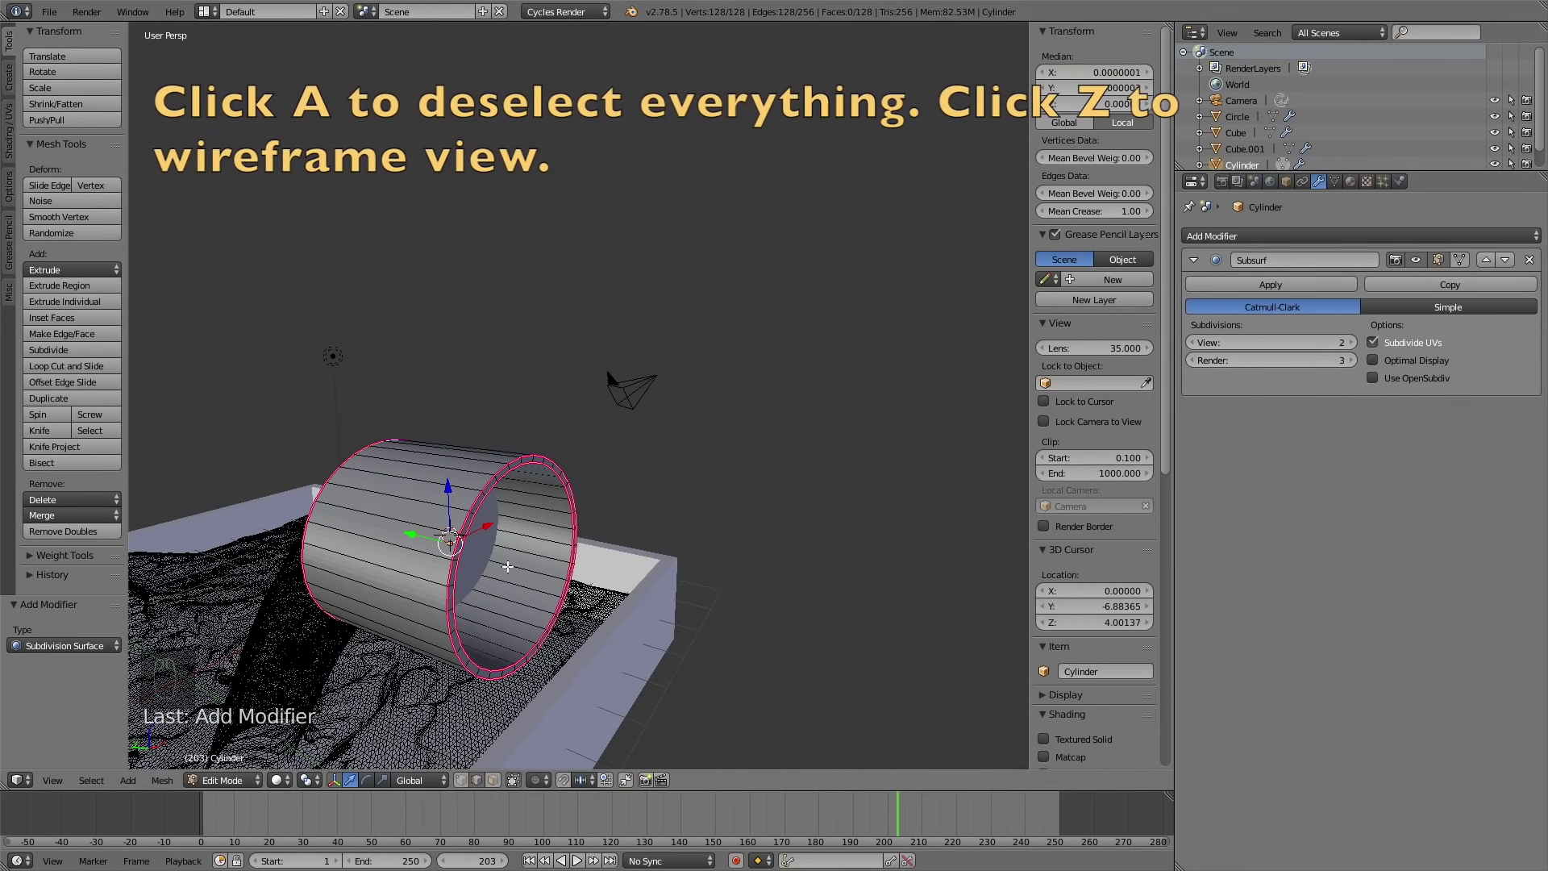
- Lengthen the pipe by moving only its rear end ring about -2.32 along the Y axis, away from the liquid stream
{"action": "key", "text": "a"}
{"action": "mouse_move", "coordinate": [510, 565]}
{"action": "middle_mouse_down"}
{"action": "mouse_move", "coordinate": [591, 567]}
{"action": "mouse_move", "coordinate": [626, 641]}
{"action": "middle_mouse_up"}
{"action": "key", "text": "z"}
{"action": "key", "text": "b"}
{"action": "left_click_drag", "start_coordinate": [622, 704], "coordinate": [716, 303]}
{"action": "key", "text": "g"}
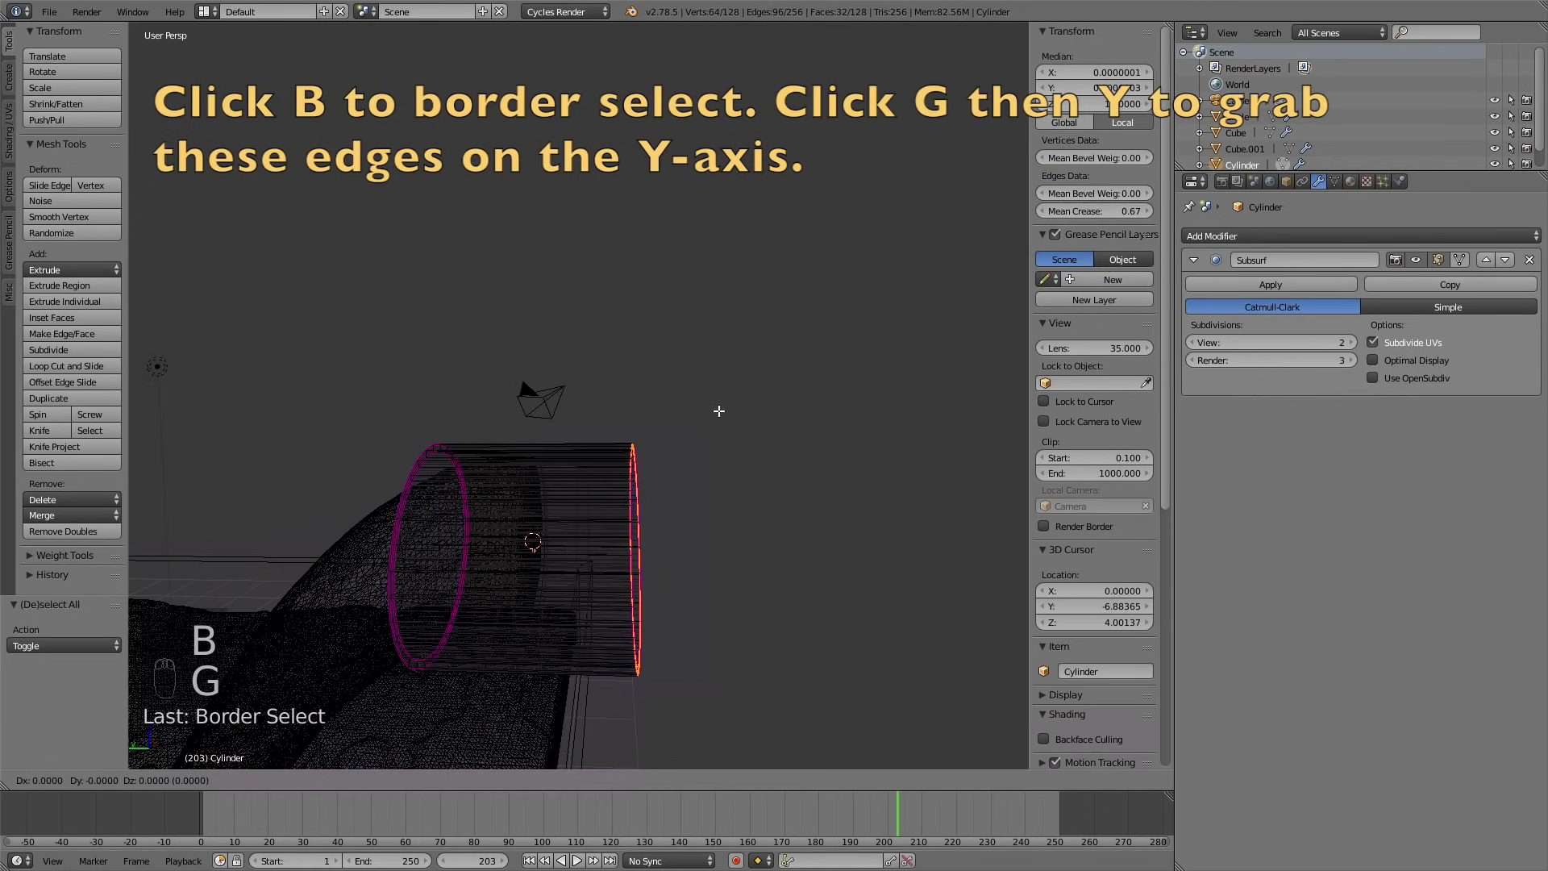
{"action": "key", "text": "y"}
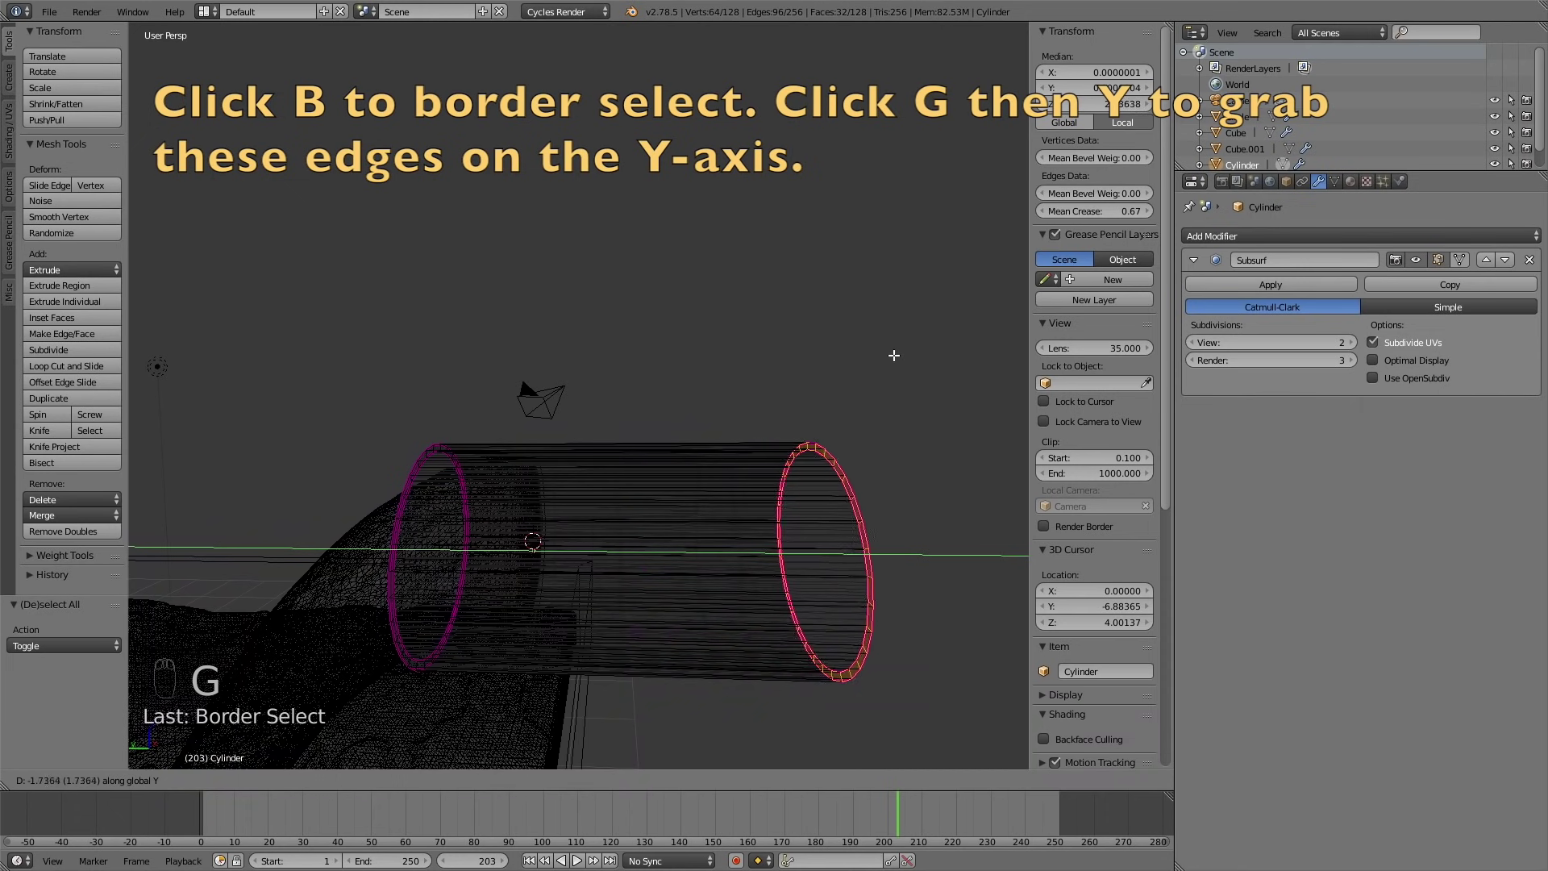
{"action": "left_click", "coordinate": [947, 320]}
{"action": "scroll", "coordinate": [947, 321], "scroll_direction": "down", "scroll_amount": 2}
{"action": "mouse_move", "coordinate": [806, 500]}
{"action": "middle_mouse_down"}
{"action": "mouse_move", "coordinate": [733, 587]}
{"action": "mouse_move", "coordinate": [776, 534]}
{"action": "mouse_move", "coordinate": [706, 572]}
{"action": "middle_mouse_up"}
{"action": "key", "text": "z"}
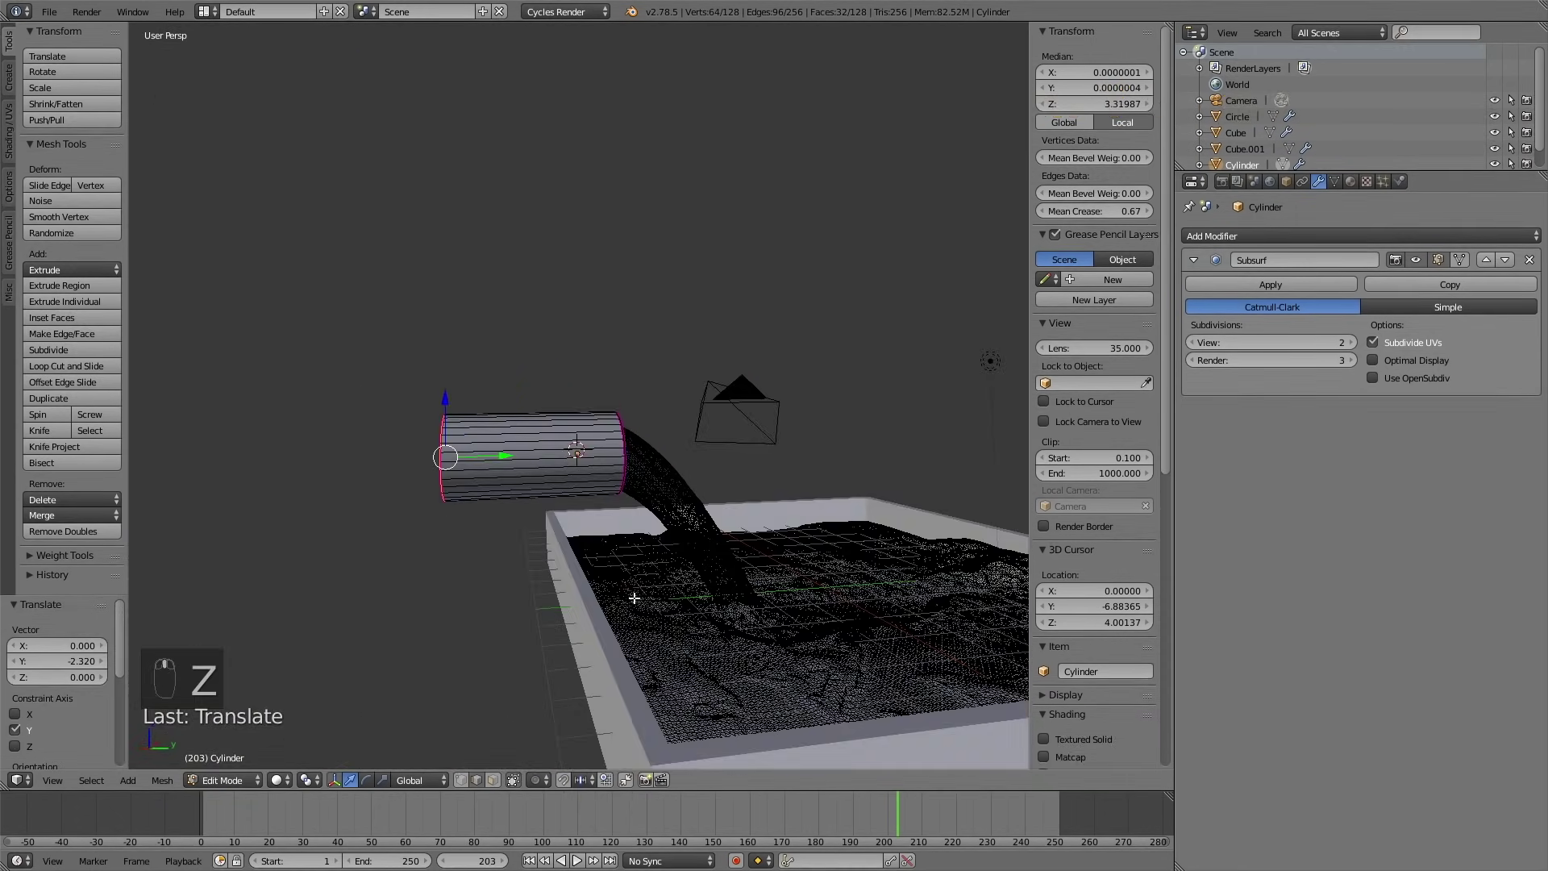
{"action": "key", "text": "Tab"}
- Add a mesh plane at the 3D cursor and rotate it 90 degrees on the X axis
{"action": "middle_click_drag", "start_coordinate": [553, 626], "coordinate": [587, 610]}
{"action": "key", "text": "shift+a"}
{"action": "mouse_move", "coordinate": [561, 579]}
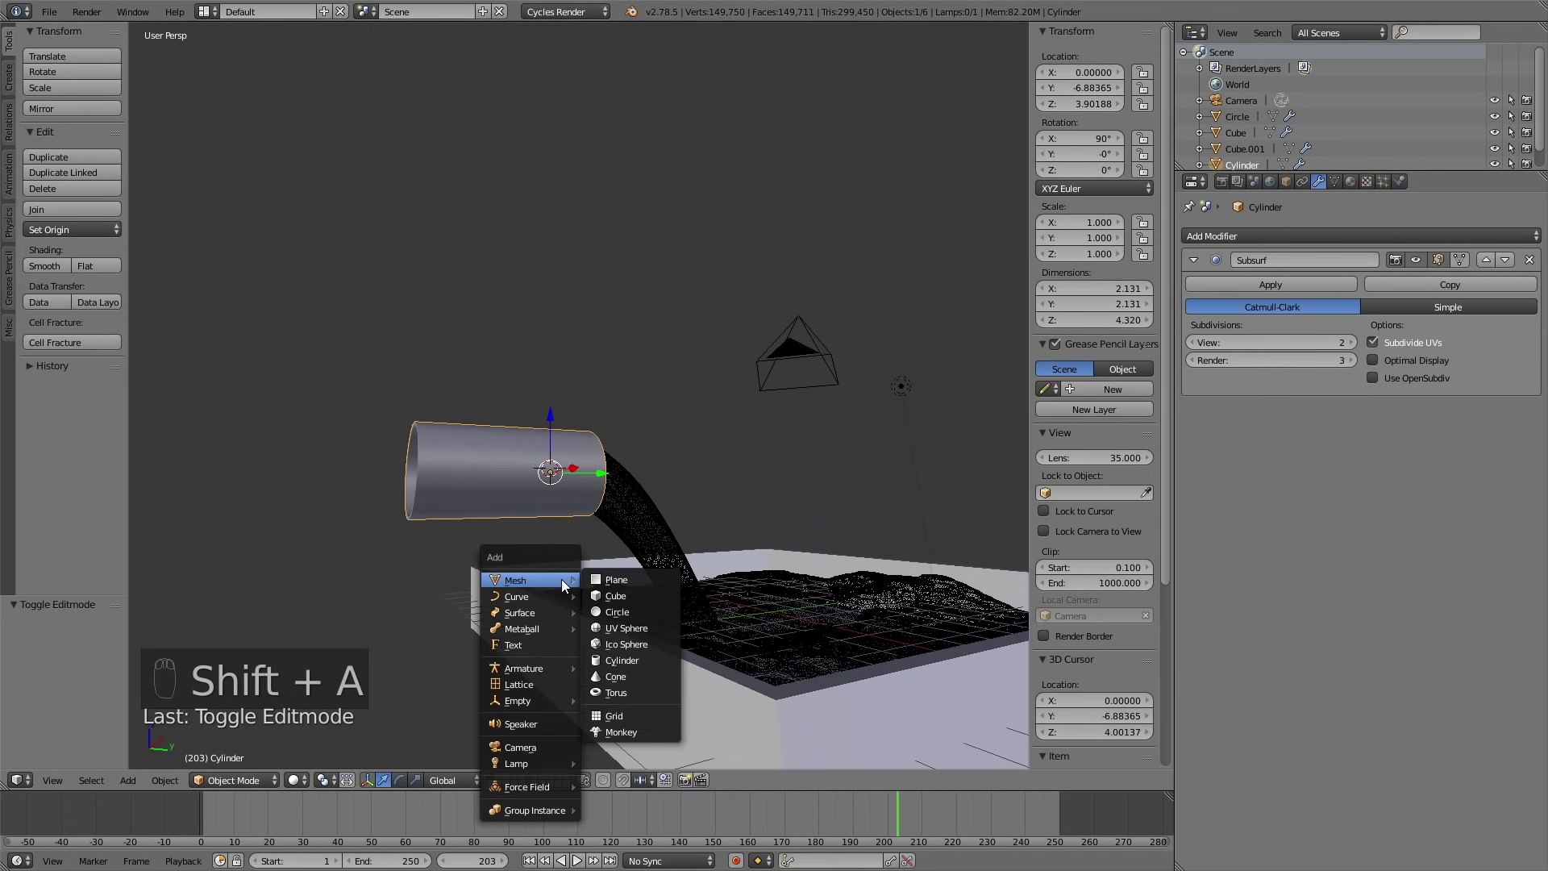
{"action": "left_click", "coordinate": [609, 580]}
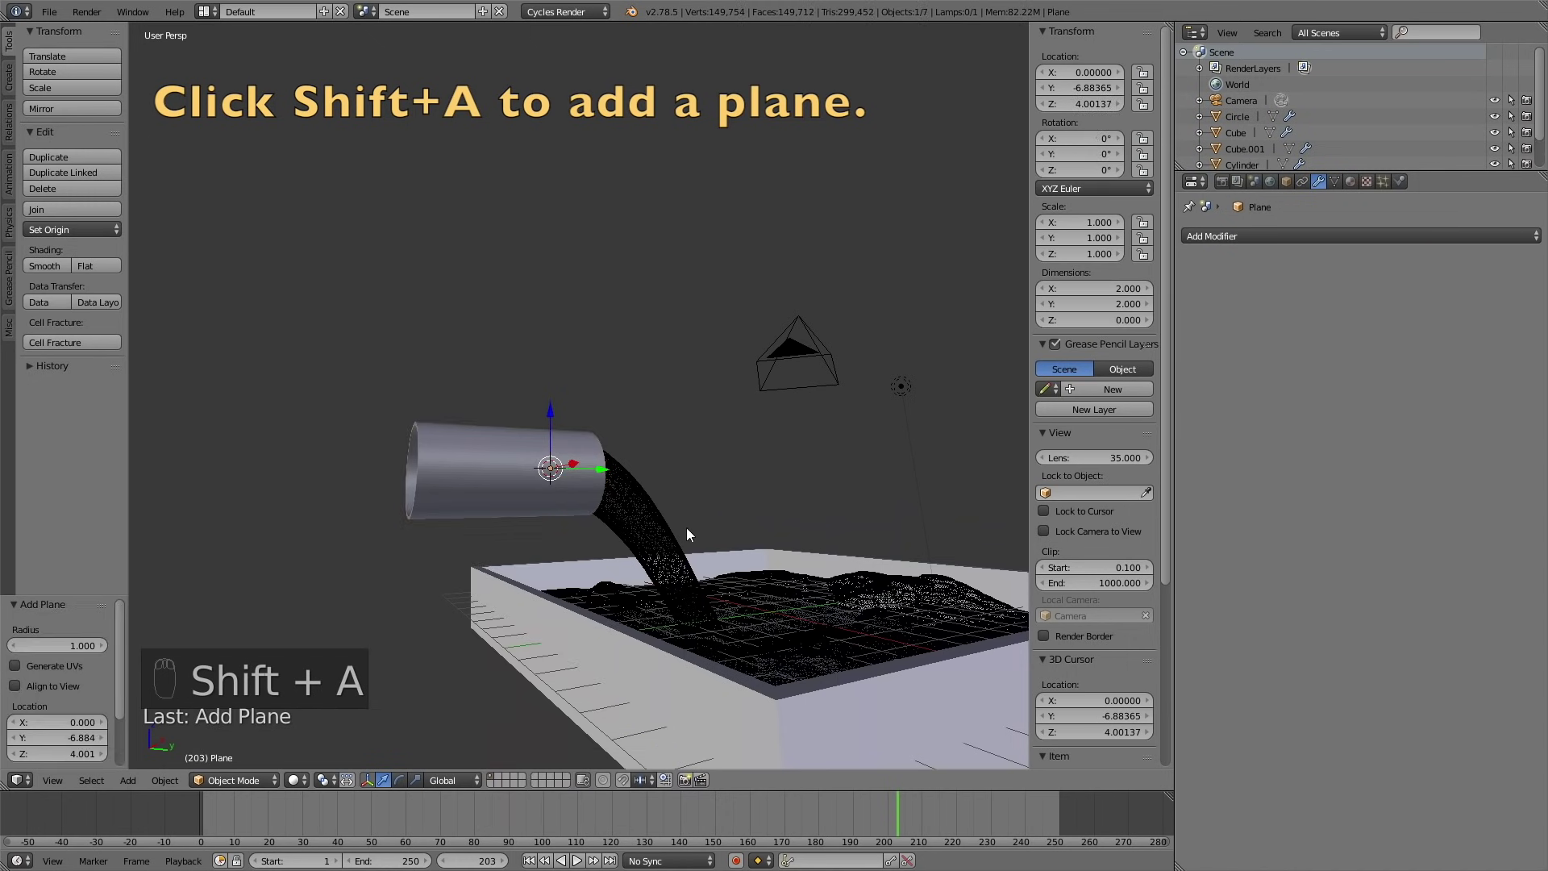
{"action": "middle_click_drag", "start_coordinate": [687, 532], "coordinate": [655, 545]}
{"action": "key", "text": "r"}
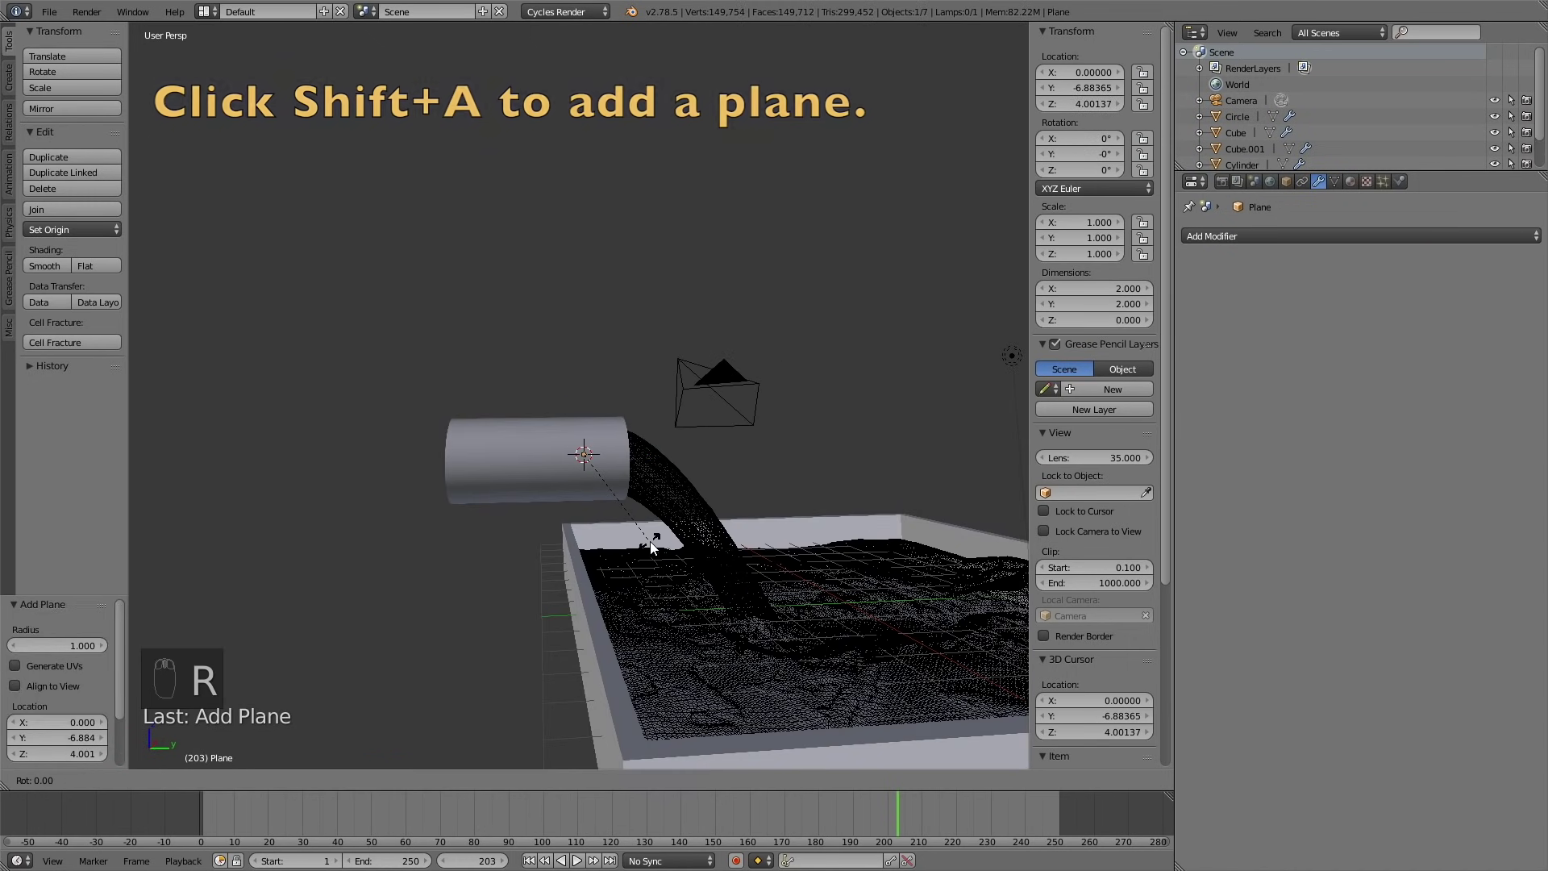
{"action": "key", "text": "x"}
{"action": "key", "text": "Return"}
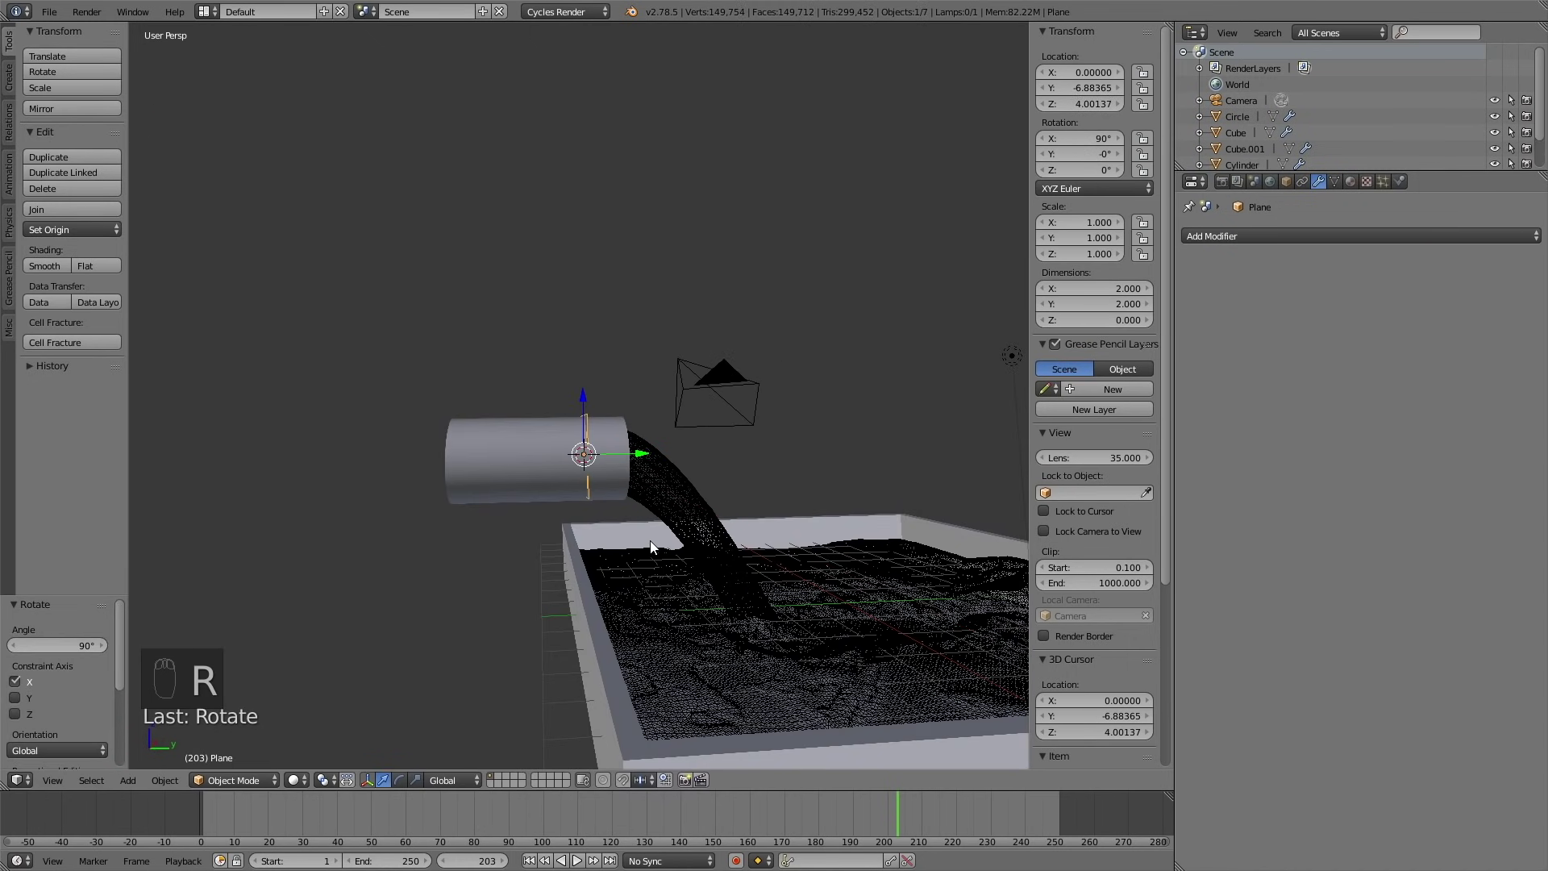
- Move the upright plane about -0.955 along the Y axis and scale it up about 9.97 times as a back wall
{"action": "key", "text": "g"}
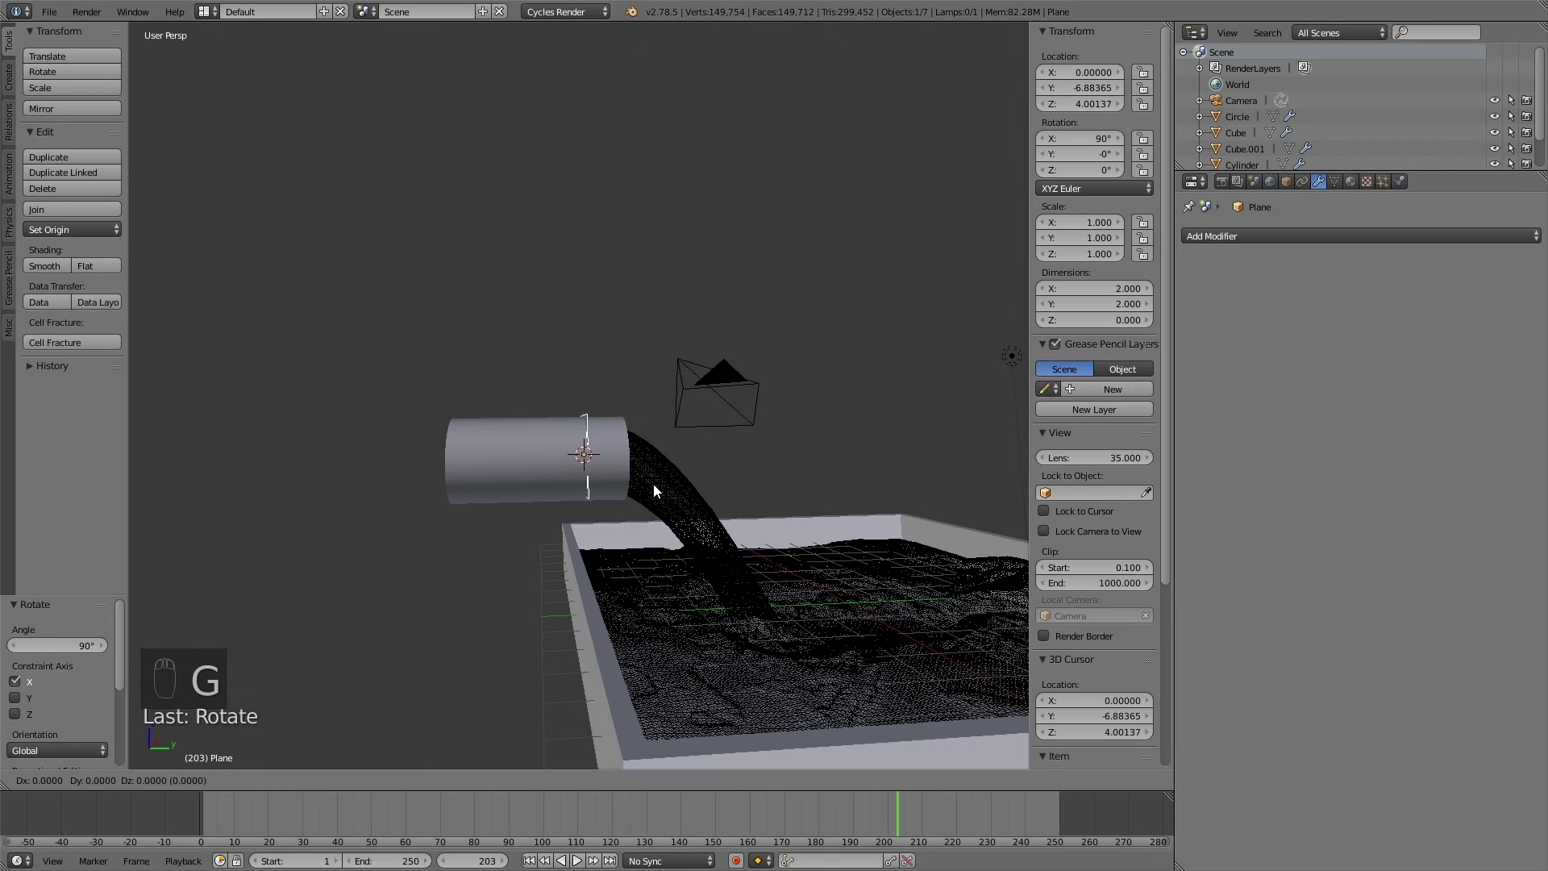
{"action": "right_click", "coordinate": [645, 488]}
{"action": "key", "text": "g"}
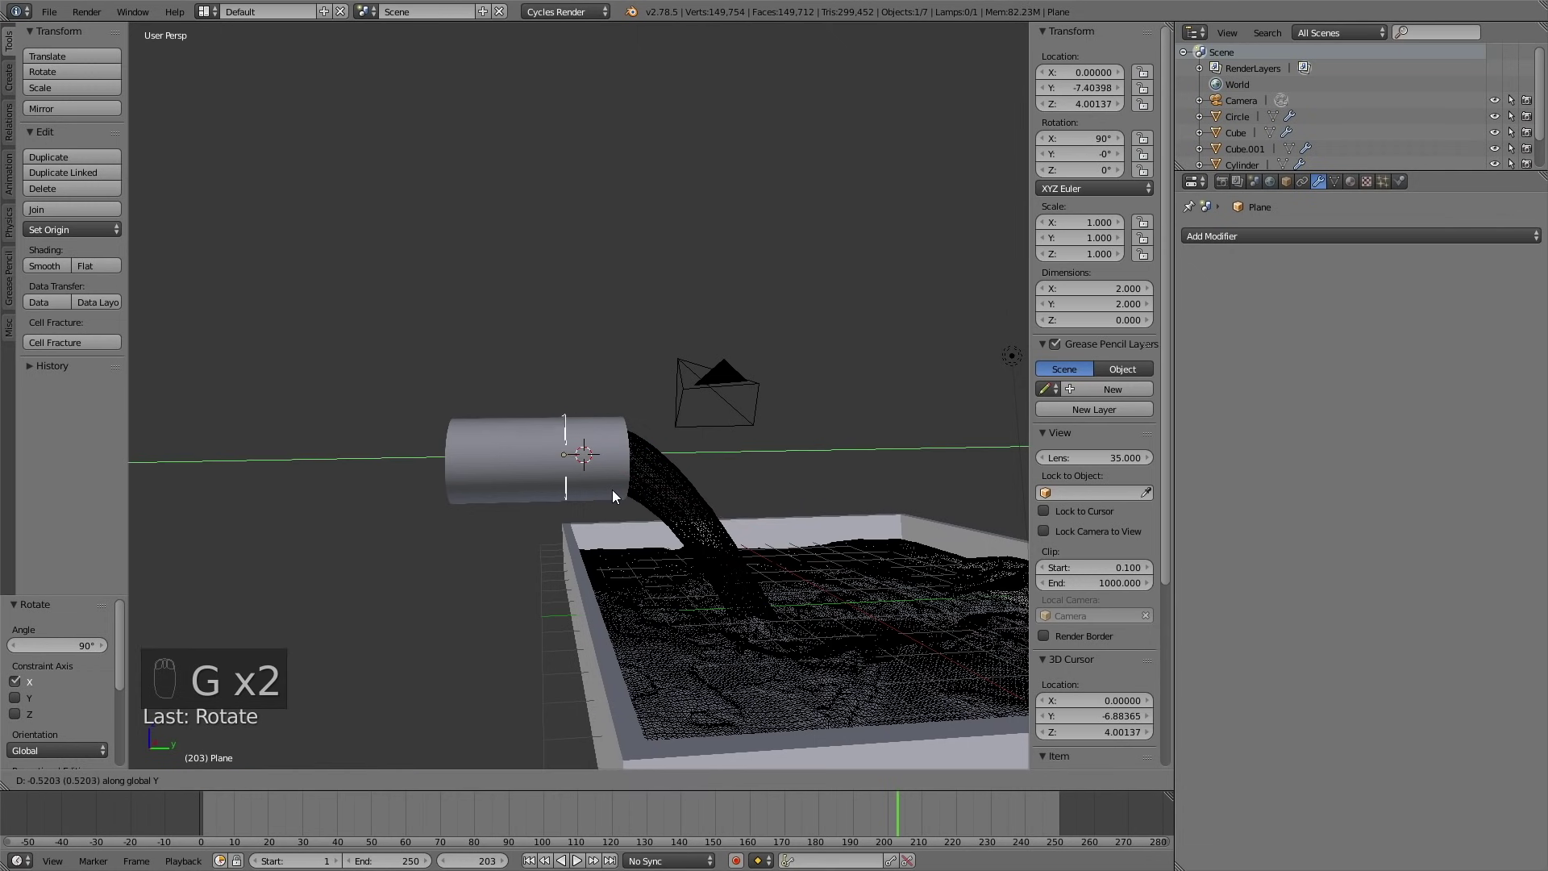
{"action": "left_click", "coordinate": [610, 491]}
{"action": "key", "text": "s"}
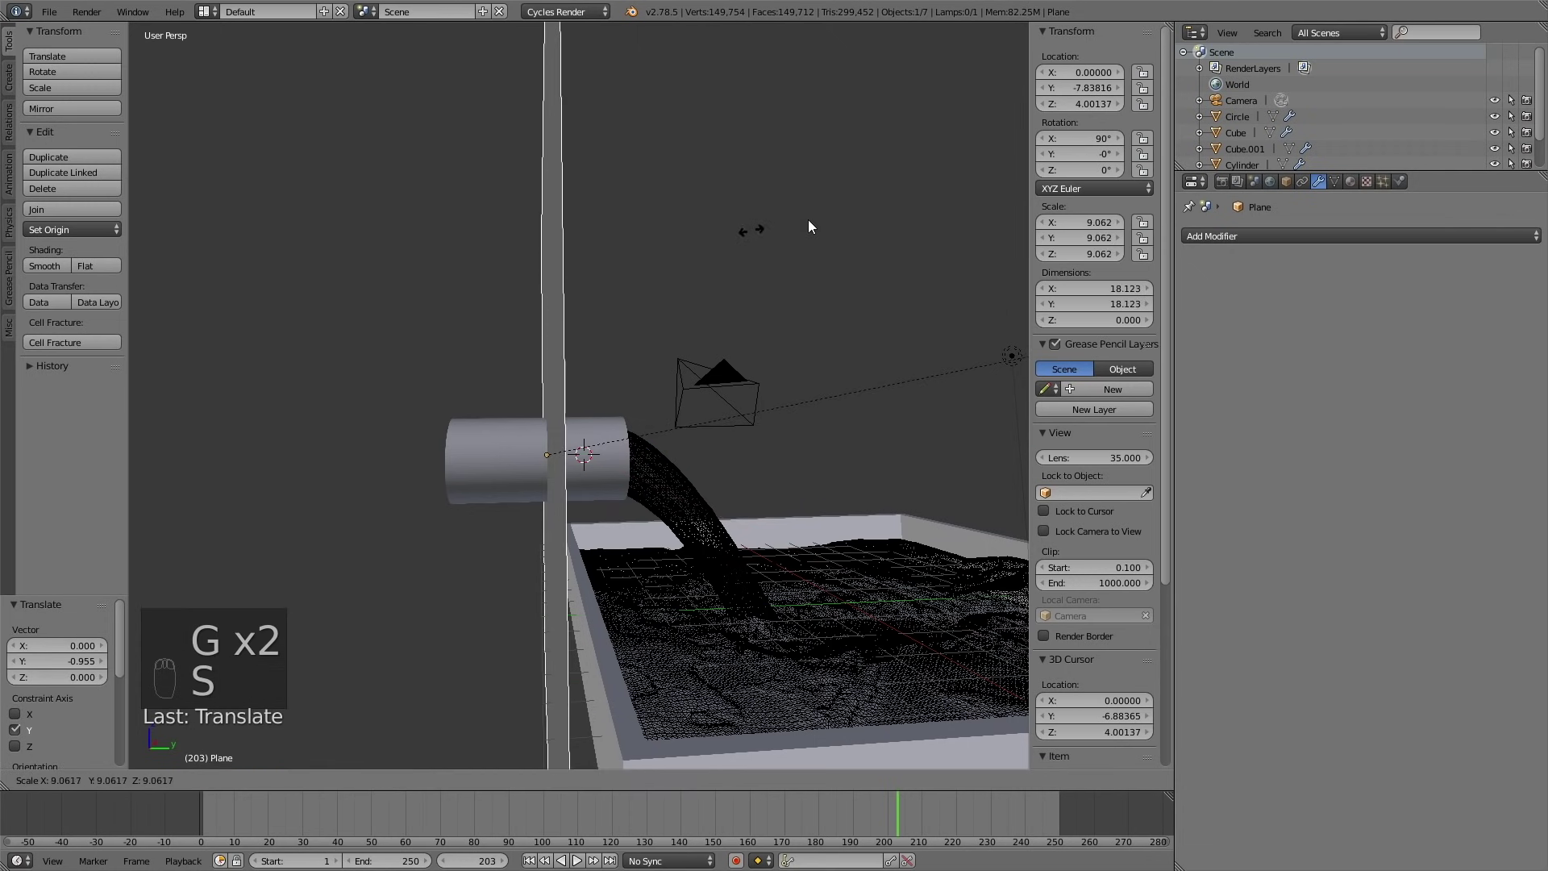
{"action": "left_click", "coordinate": [921, 475]}
- Extrude the plane's bottom edge and one side edge about 17.77 along the Y axis to form a floor and a side wall
{"action": "middle_click_drag", "start_coordinate": [921, 476], "coordinate": [718, 674]}
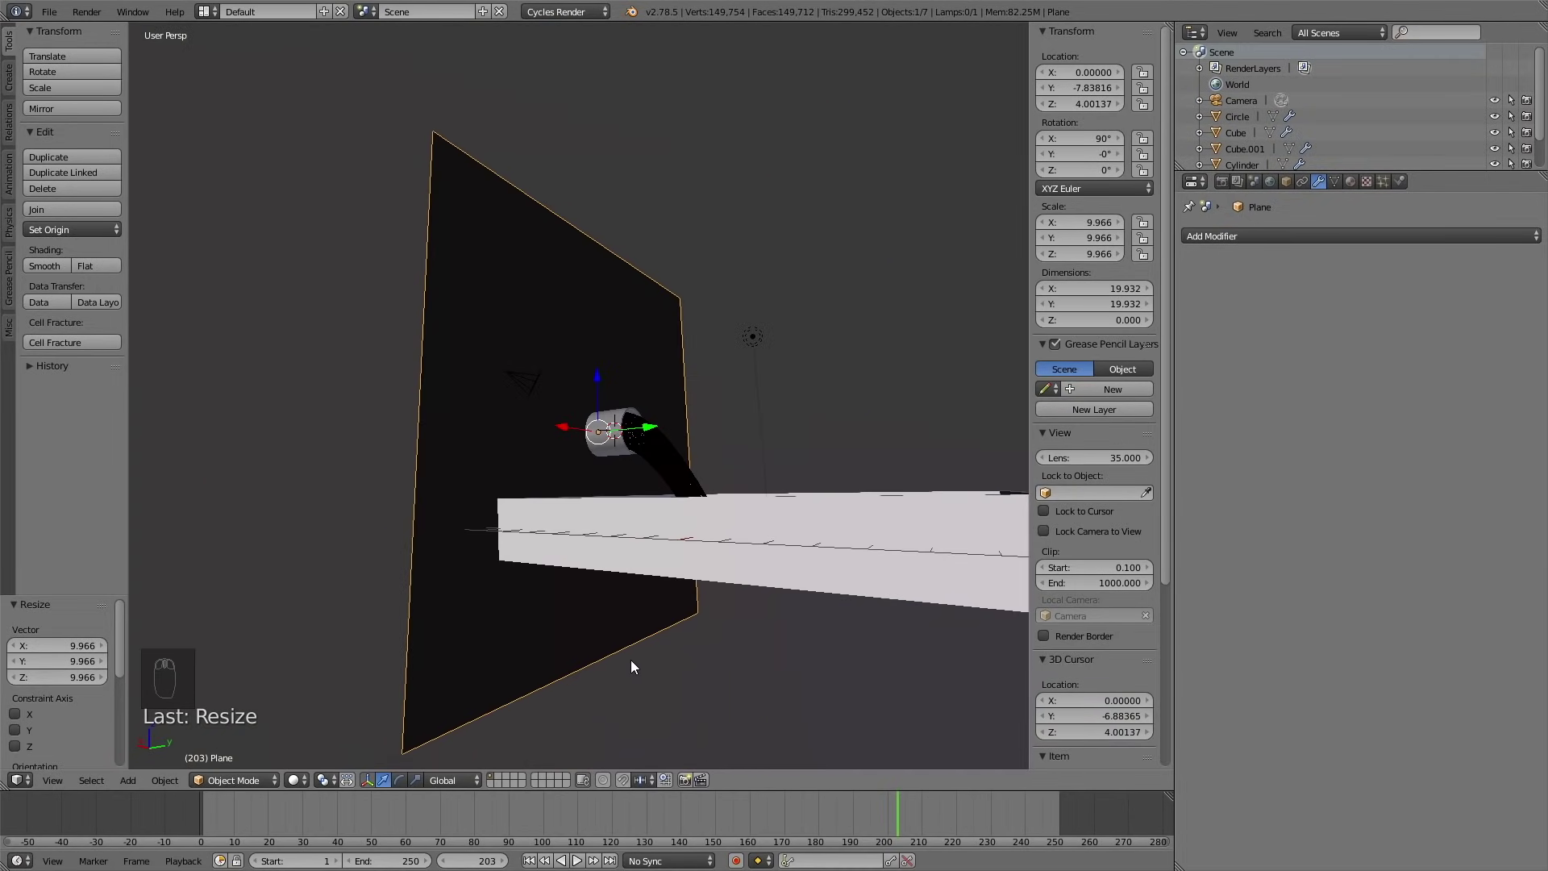
{"action": "key", "text": "Tab"}
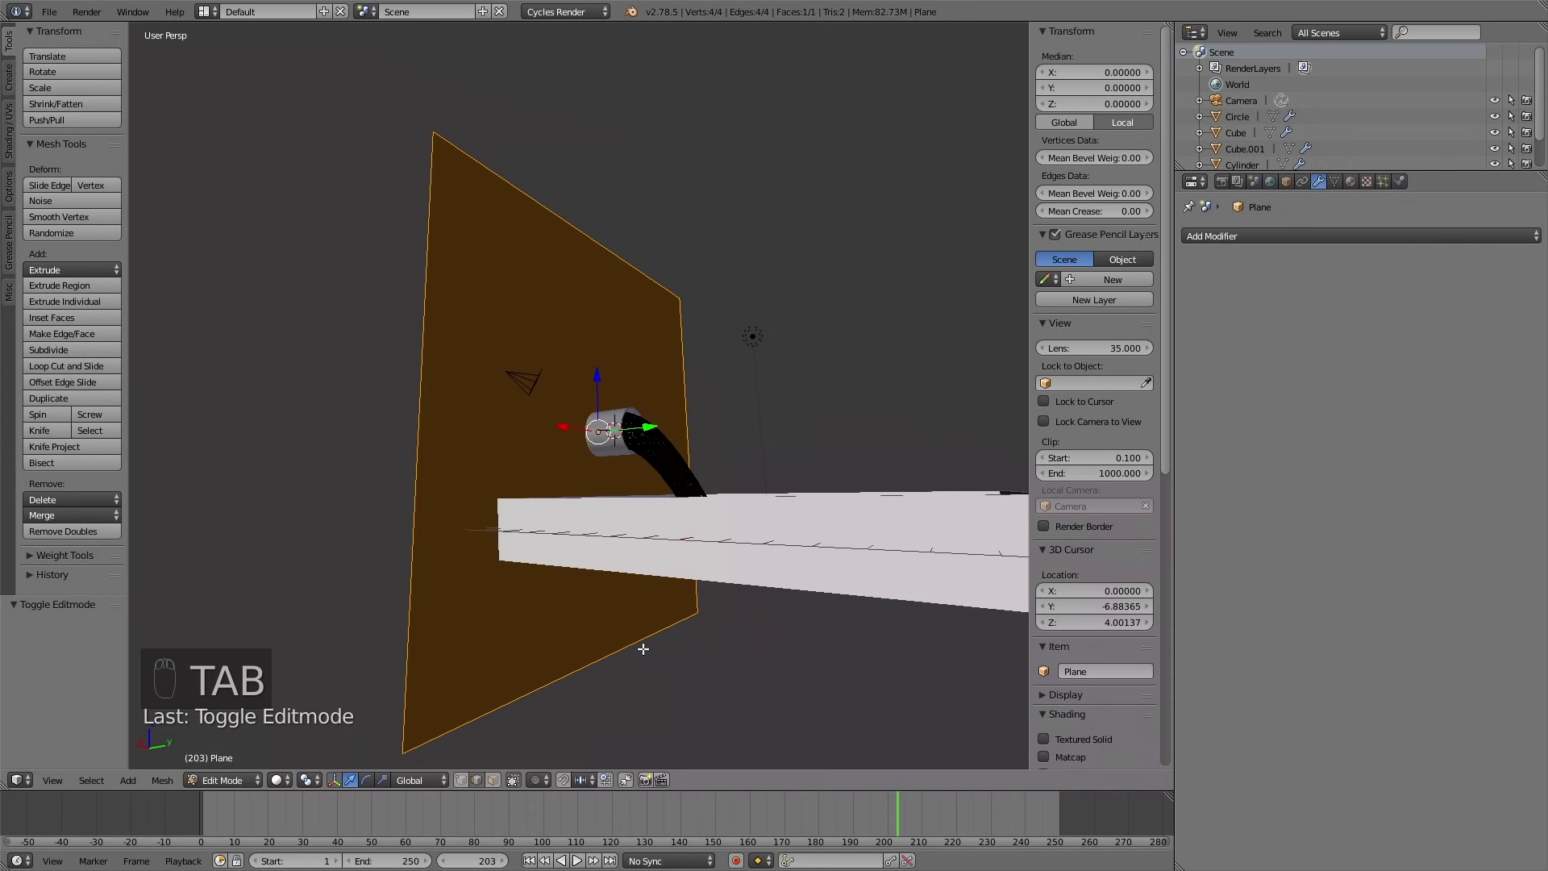
{"action": "right_click", "coordinate": [643, 649]}
{"action": "right_click", "coordinate": [687, 387], "text": "shift"}
{"action": "middle_click_drag", "start_coordinate": [688, 388], "coordinate": [766, 598]}
{"action": "scroll", "coordinate": [725, 524], "scroll_direction": "down", "scroll_amount": 3}
{"action": "key", "text": "e"}
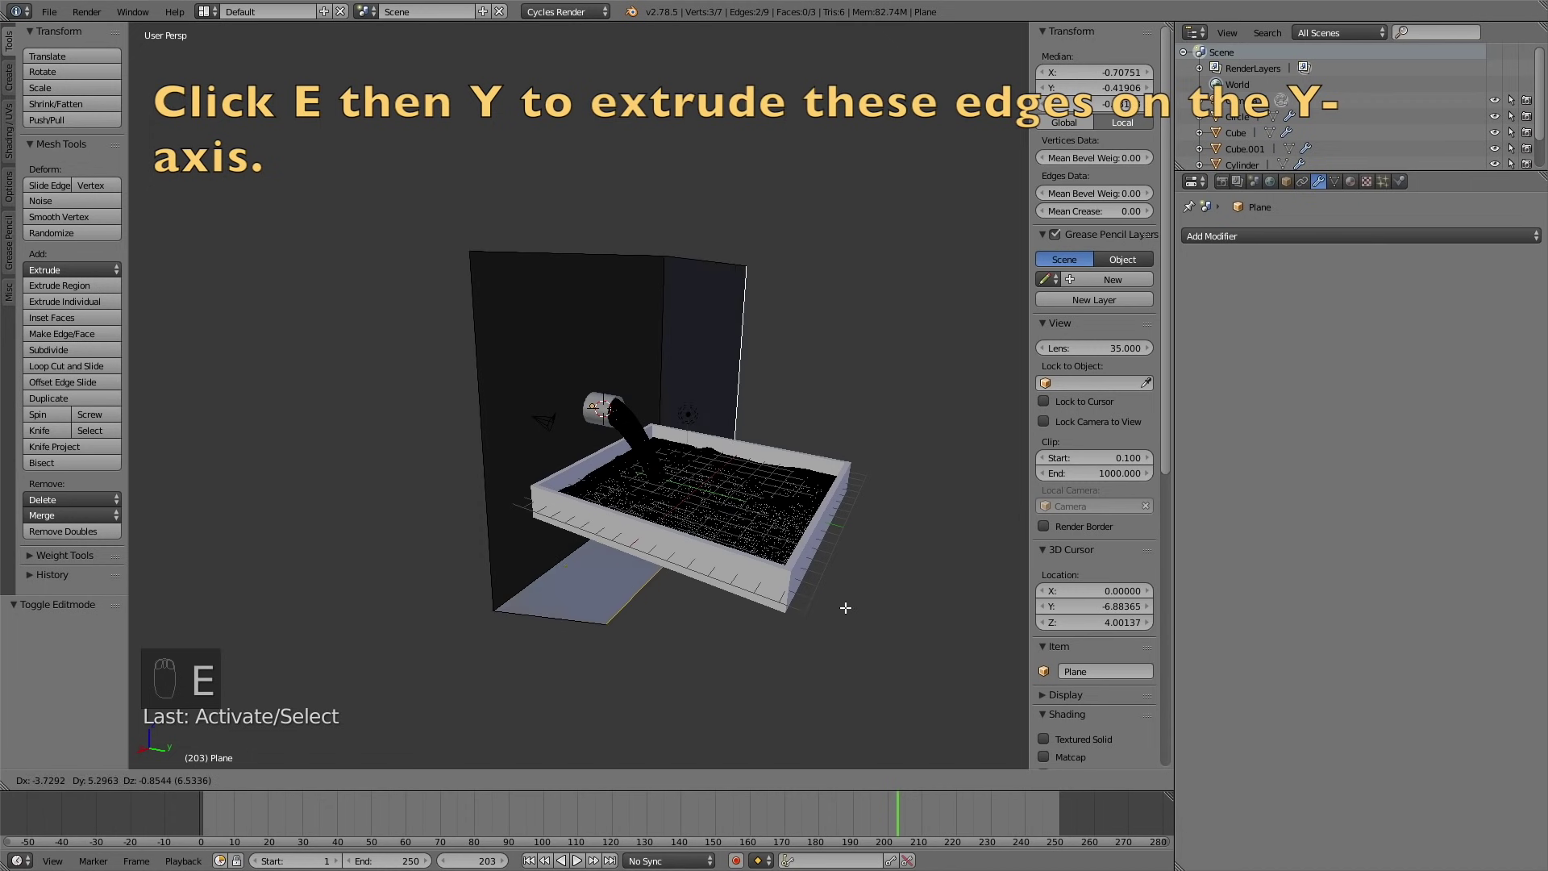
{"action": "key", "text": "y"}
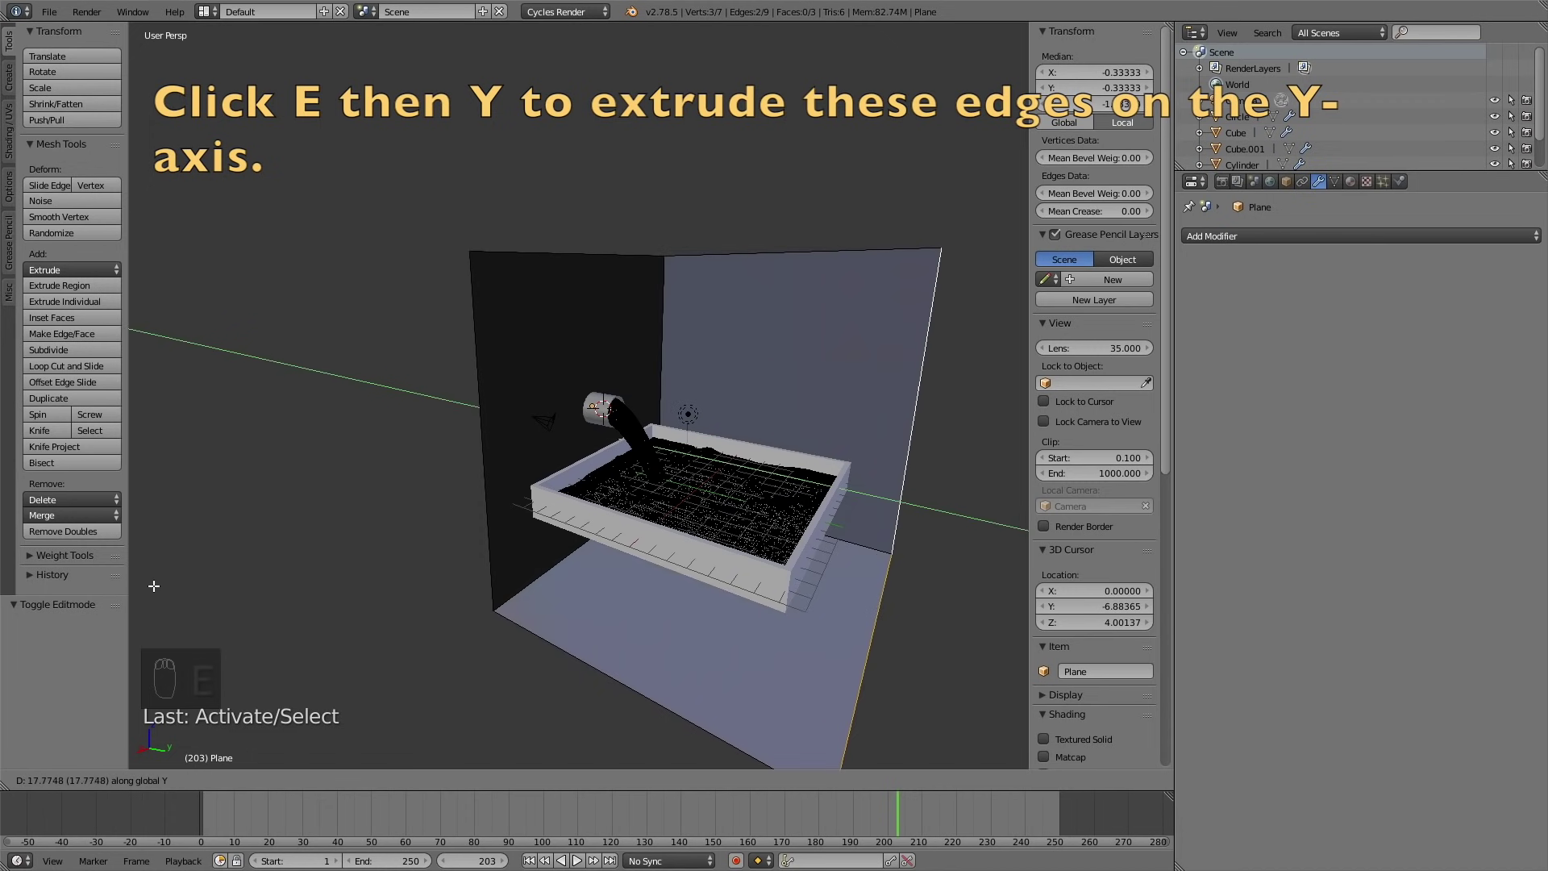
{"action": "left_click", "coordinate": [154, 586]}
{"action": "scroll", "coordinate": [504, 564], "scroll_direction": "down", "scroll_amount": 3}
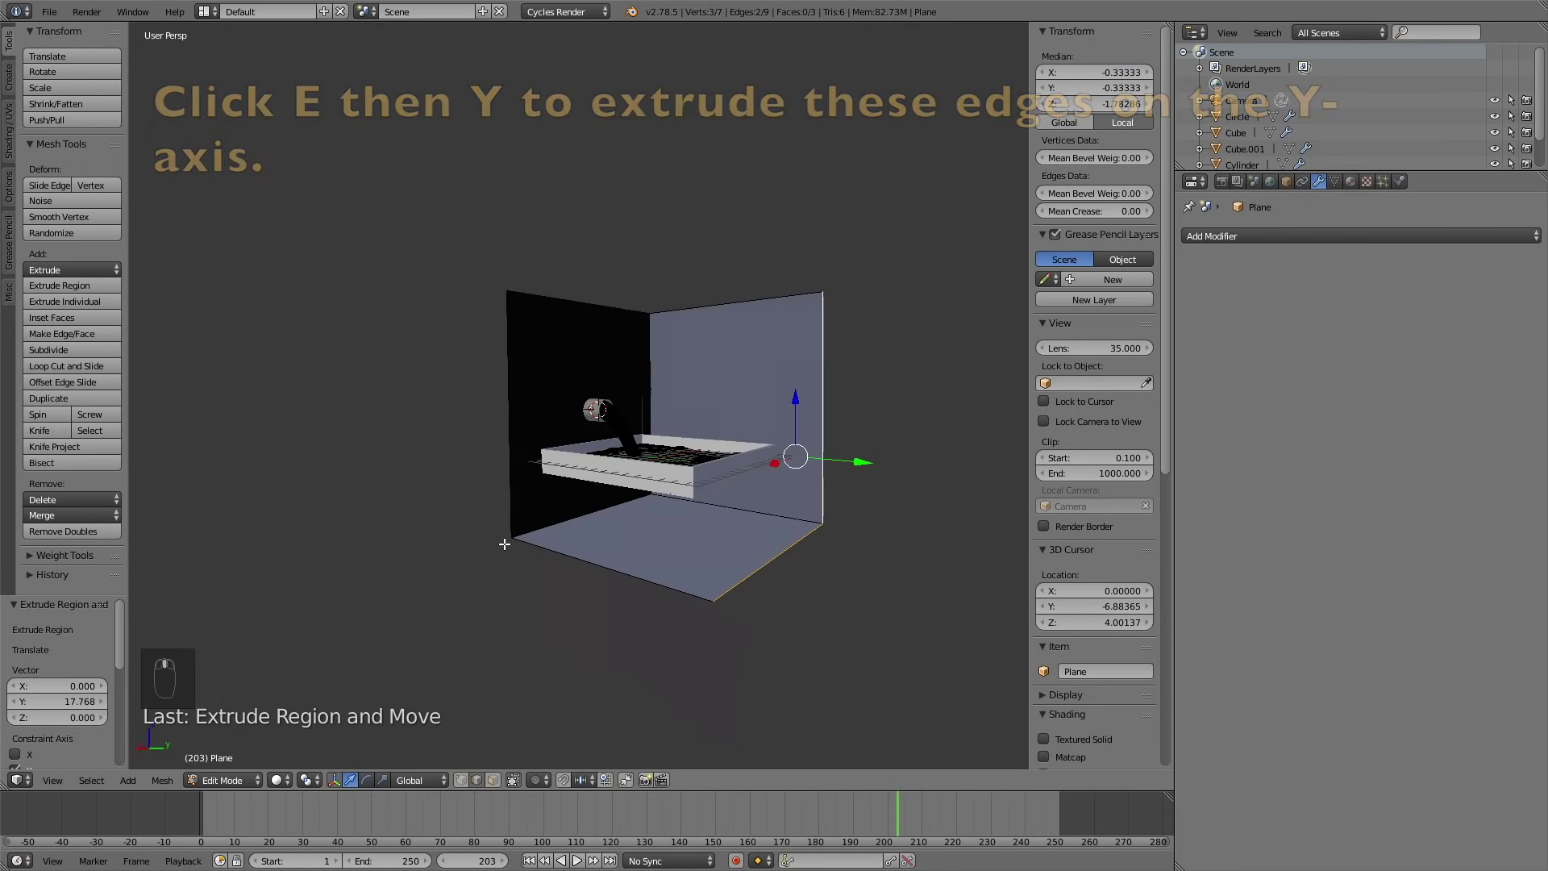
{"action": "key", "text": "Tab"}
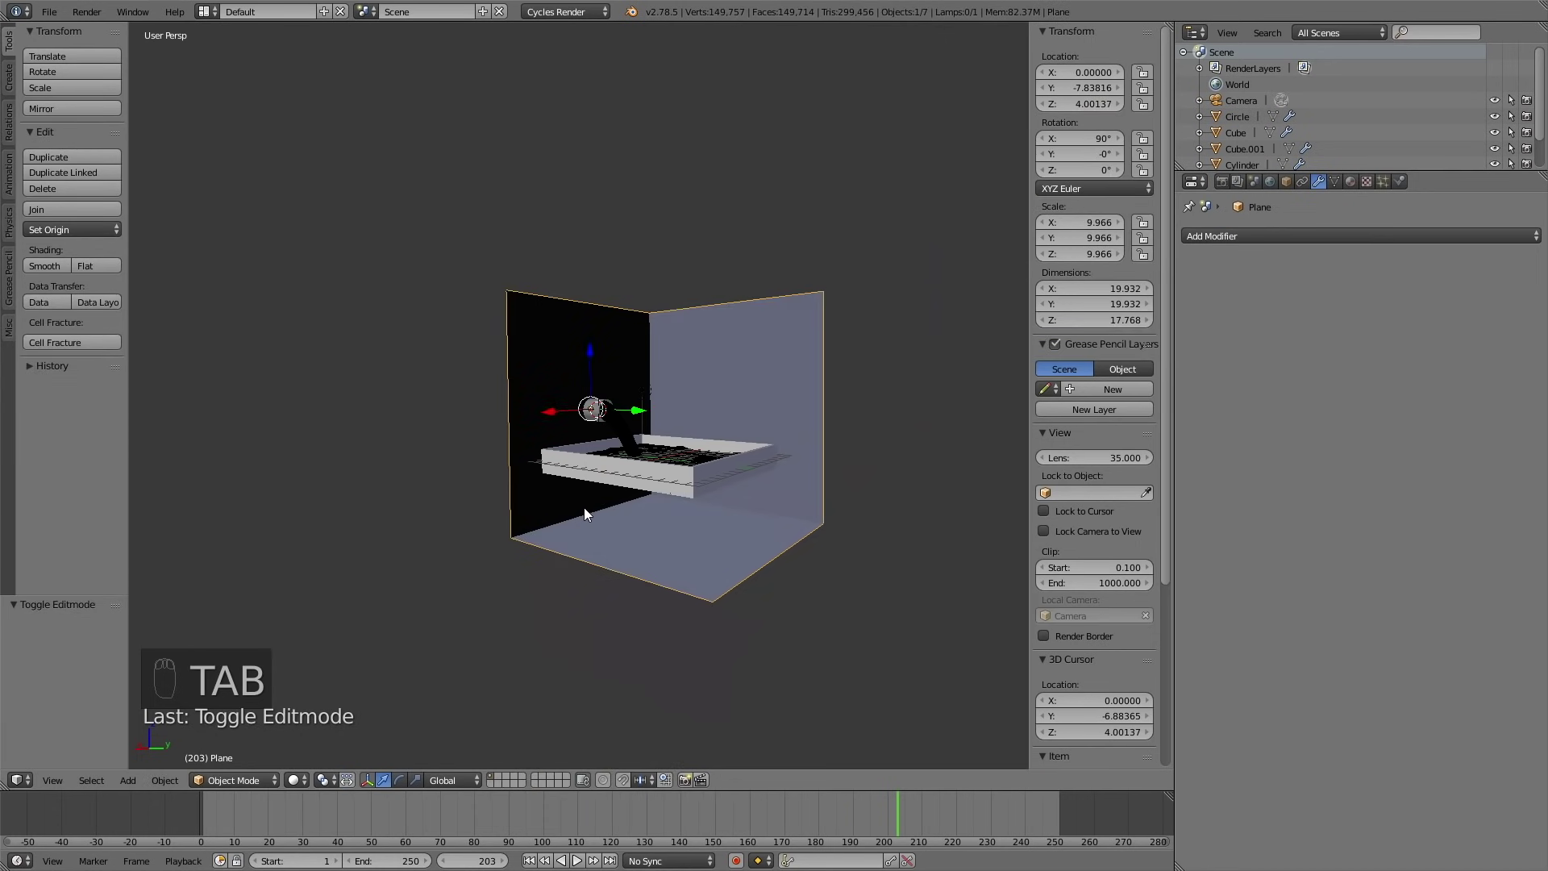
- Raise the wall-and-floor object about 4.58 along the Z axis to bring the floor up towards the box
{"action": "key", "text": "g"}
{"action": "key", "text": "z"}
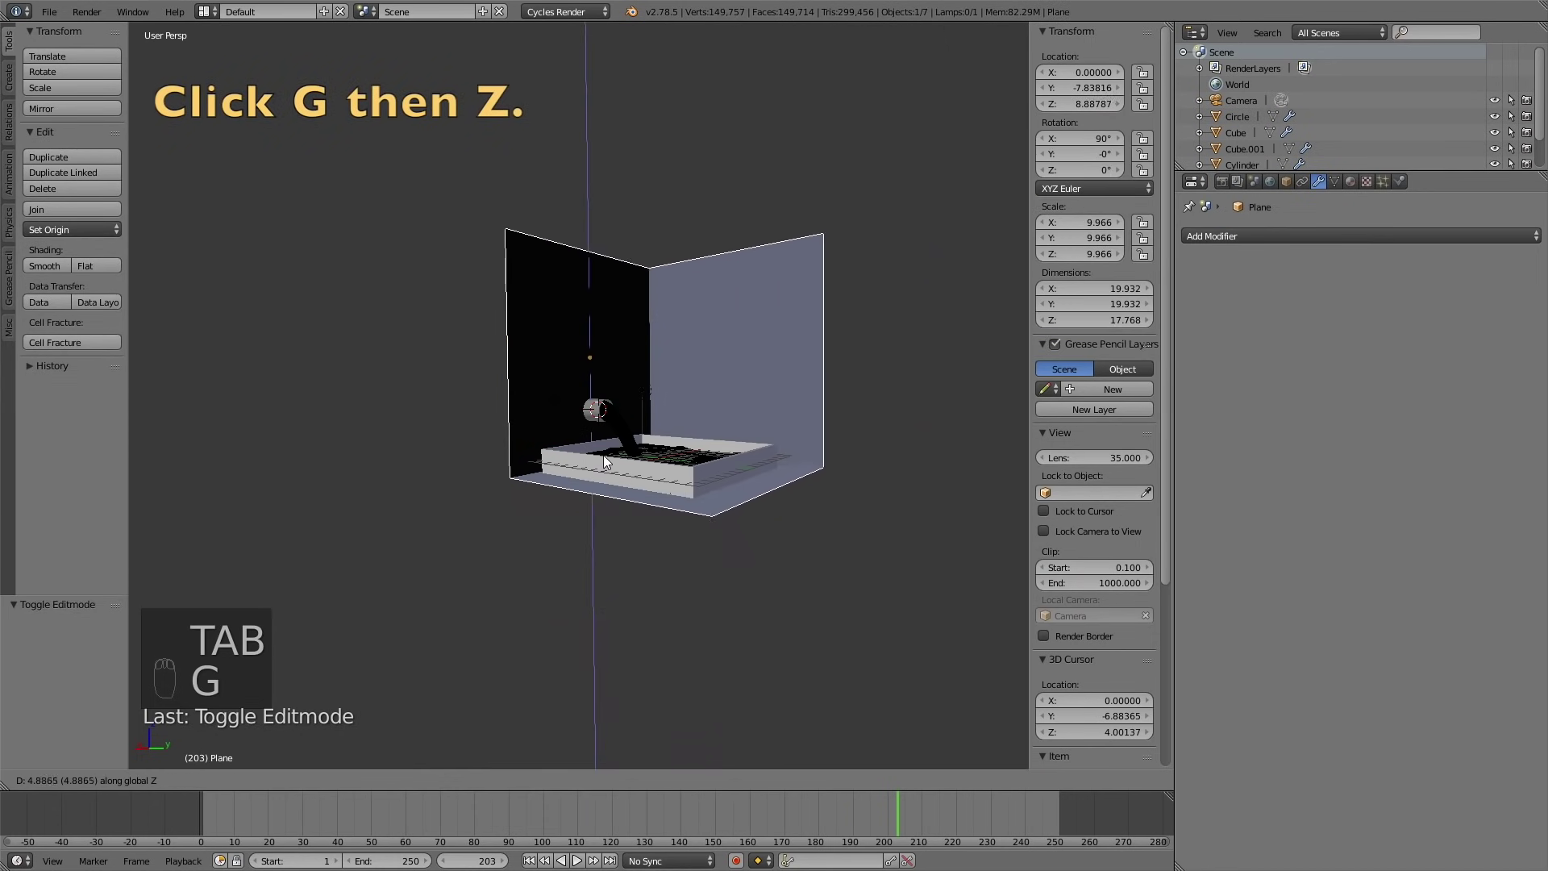
{"action": "left_click", "coordinate": [603, 456]}
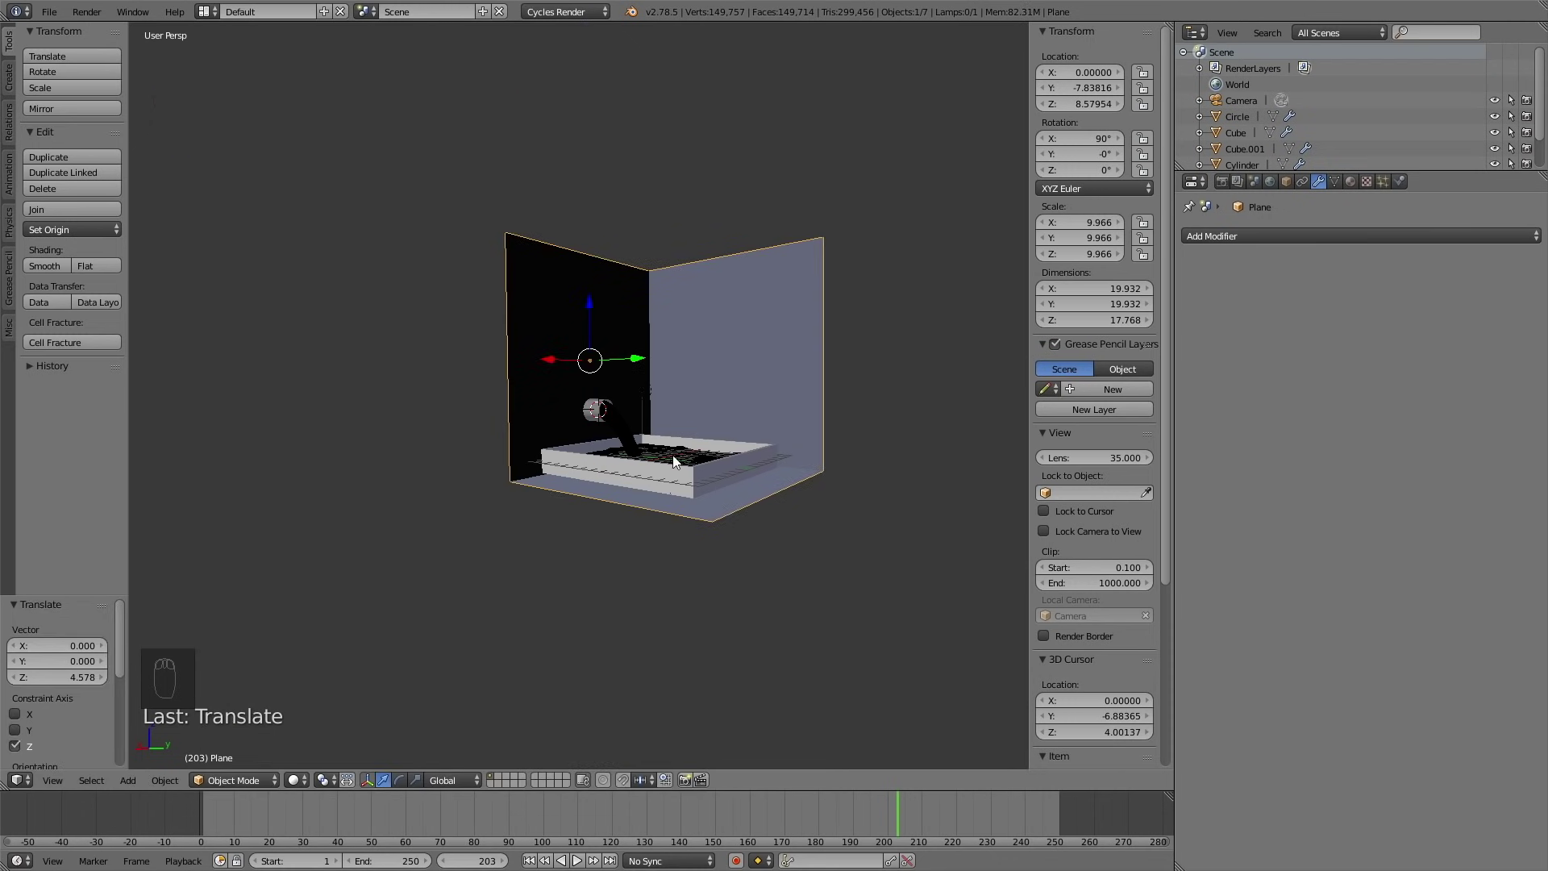
- Scale the wall-and-floor object by about 1.683 on the X and Y axes only, keeping its height
{"action": "scroll", "coordinate": [751, 414], "scroll_direction": "up", "scroll_amount": 4}
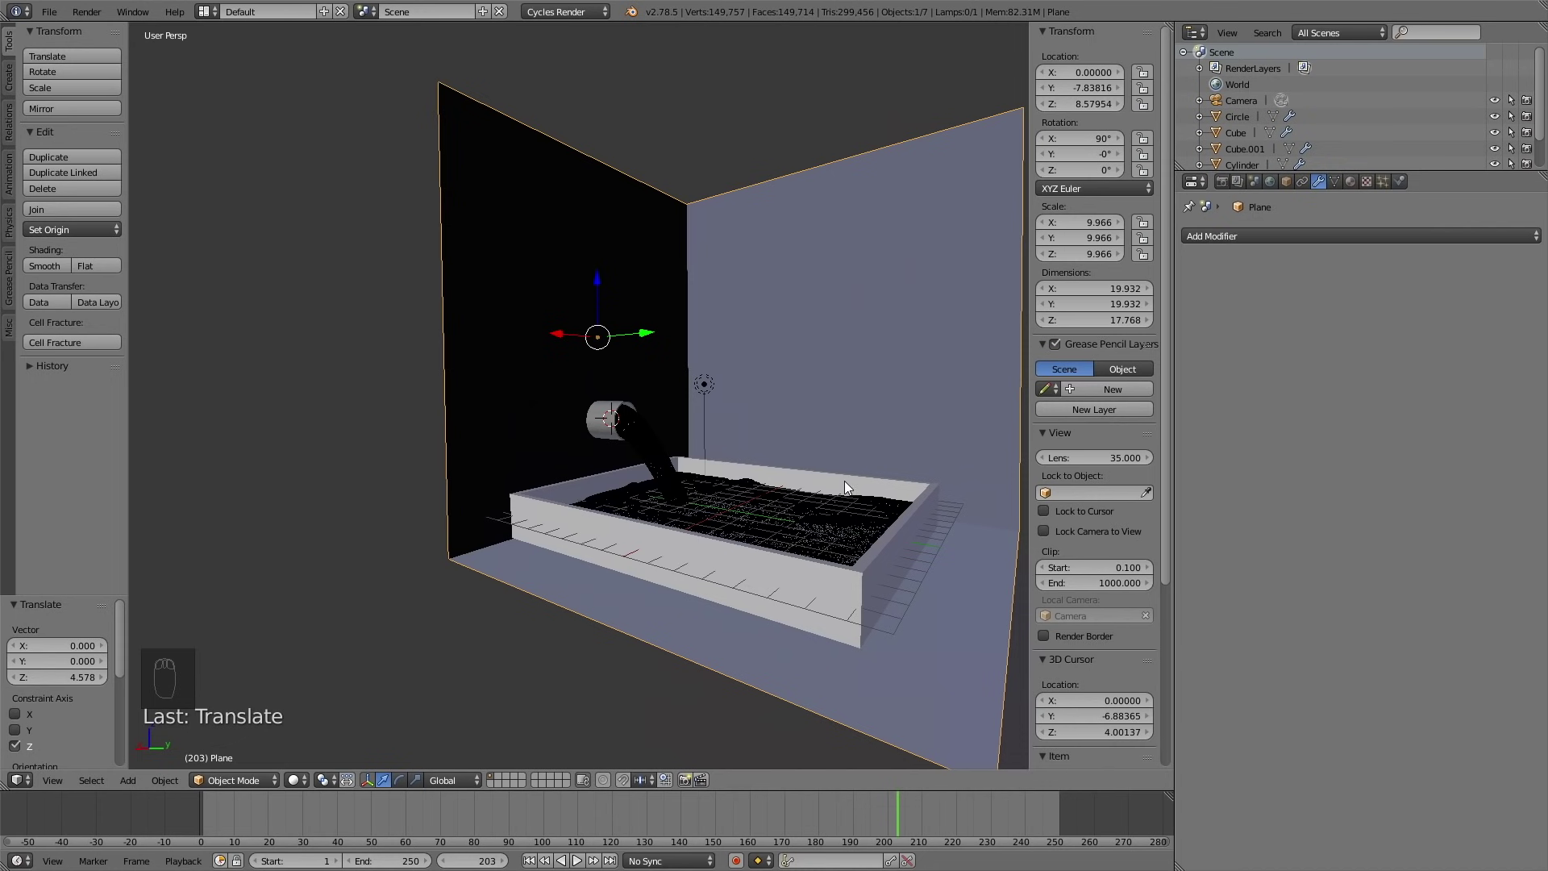
{"action": "key", "text": "s"}
{"action": "key", "text": "shift+z"}
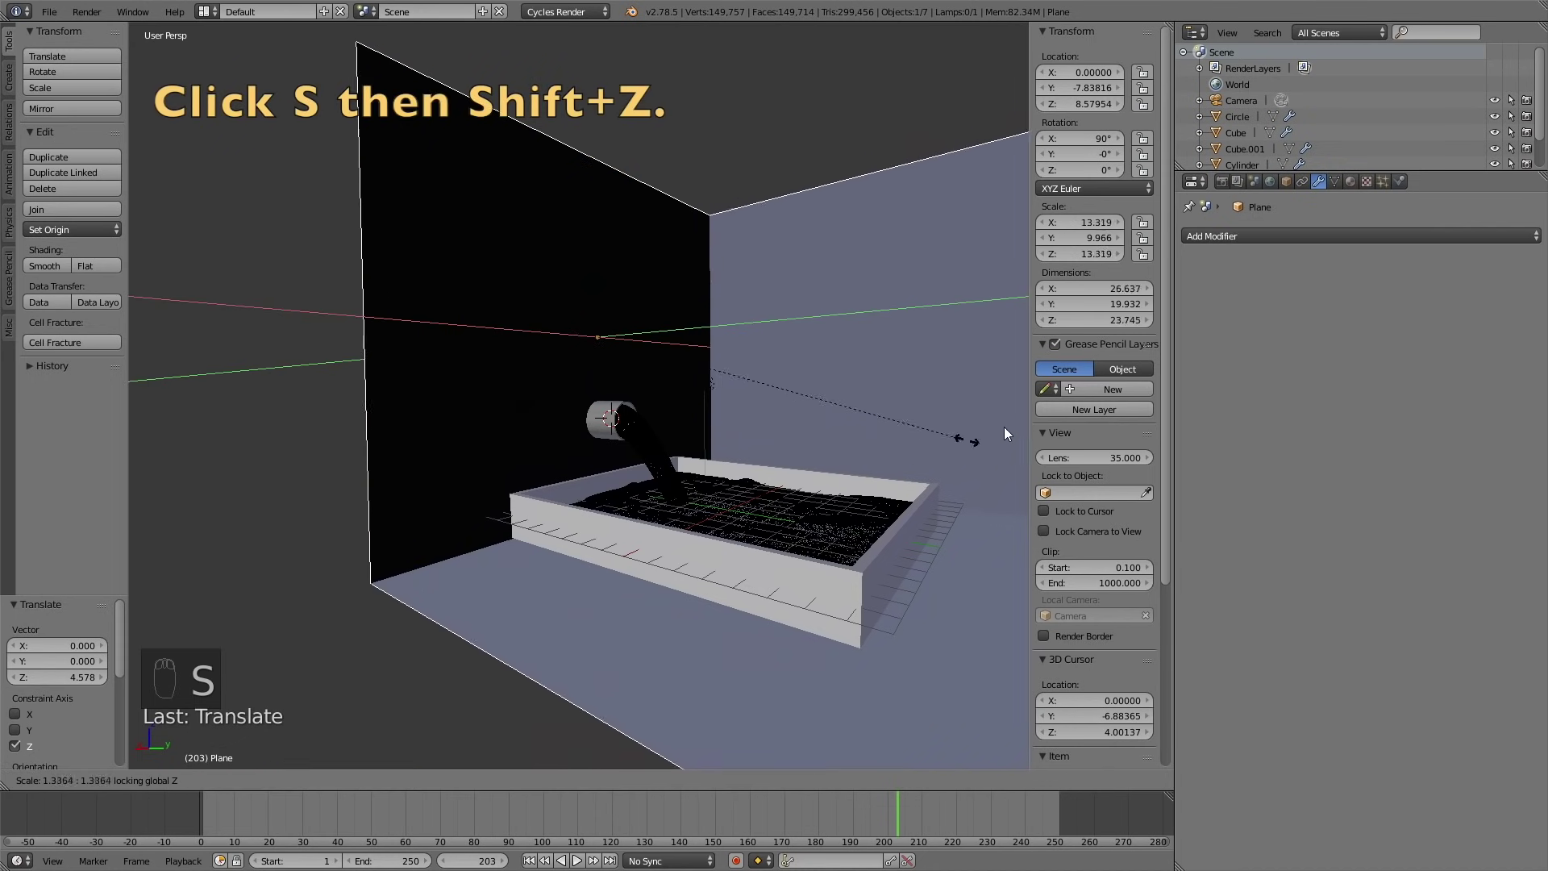
{"action": "left_click", "coordinate": [177, 400]}
{"action": "scroll", "coordinate": [613, 506], "scroll_direction": "down", "scroll_amount": 2}
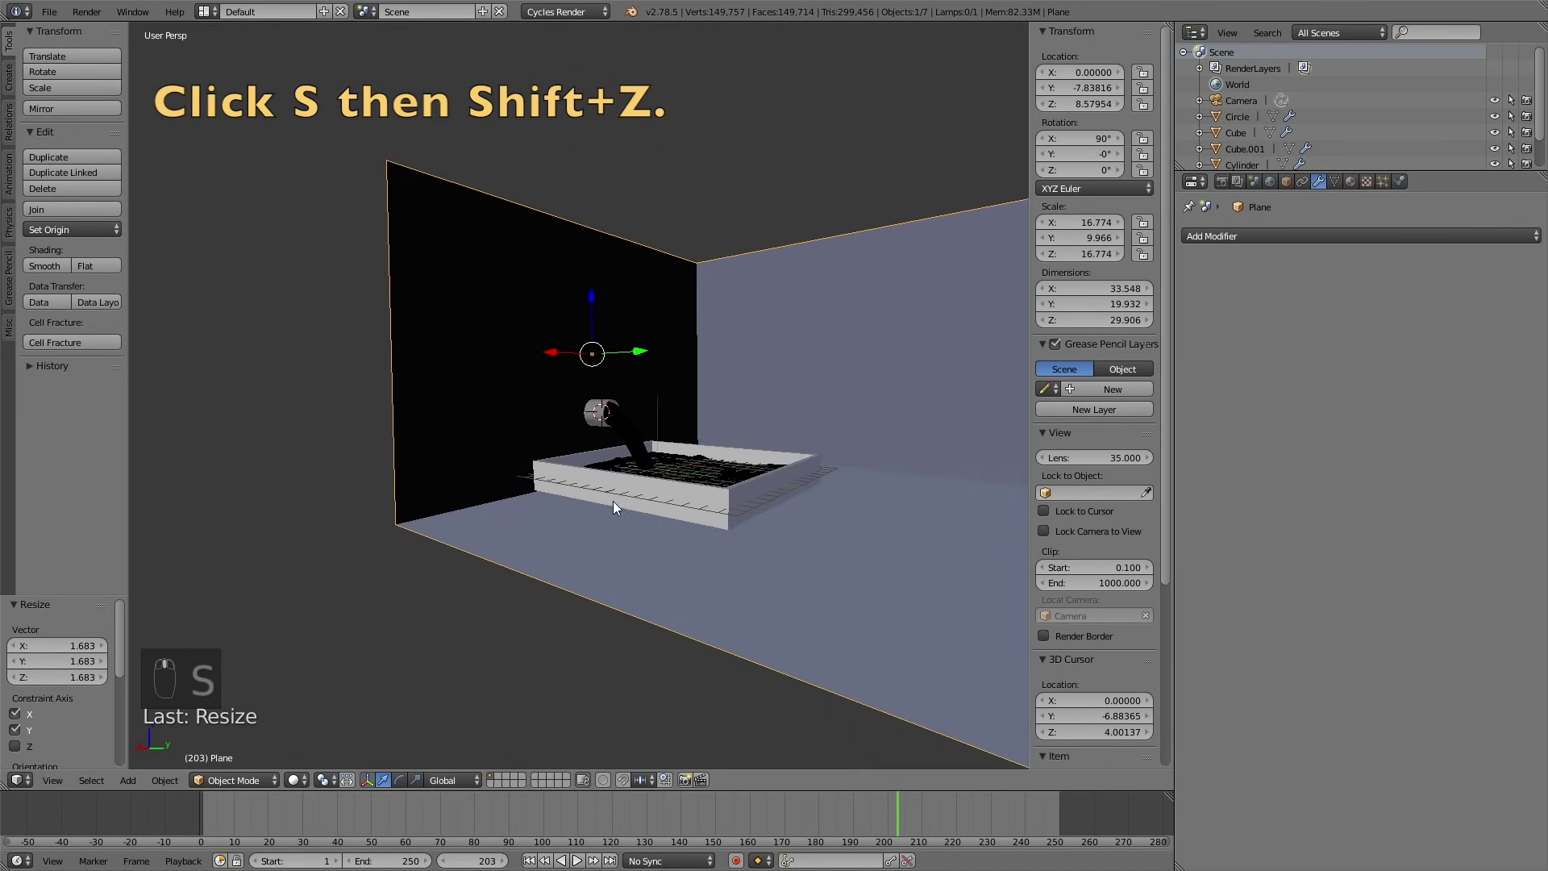
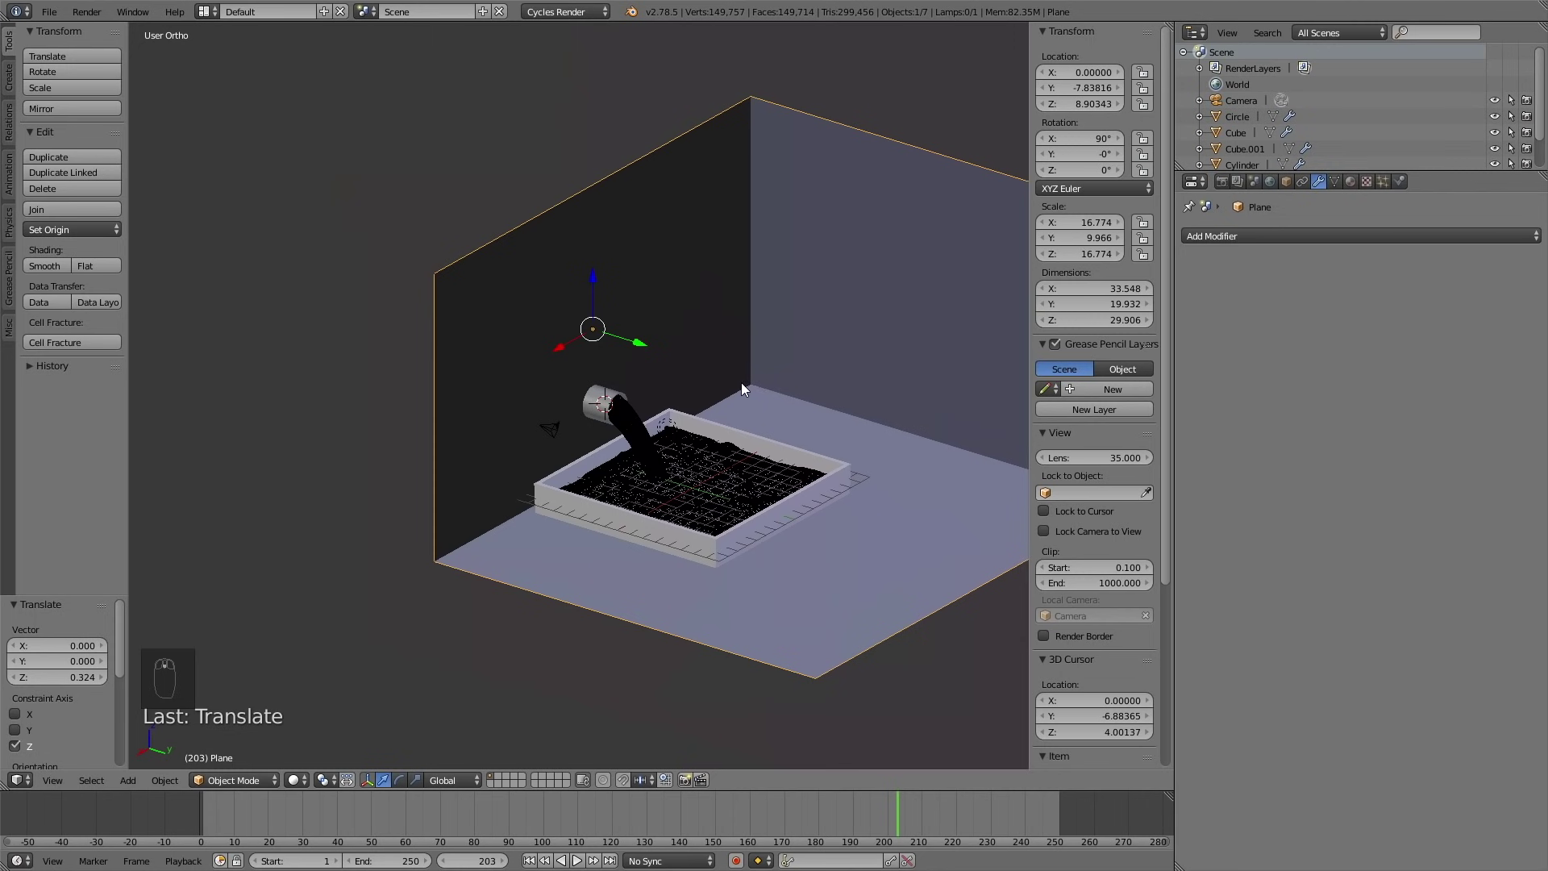
- Give the fluid mesh a new material with a Glass BSDF surface and an IOR of 1.33
{"action": "right_click", "coordinate": [634, 430]}
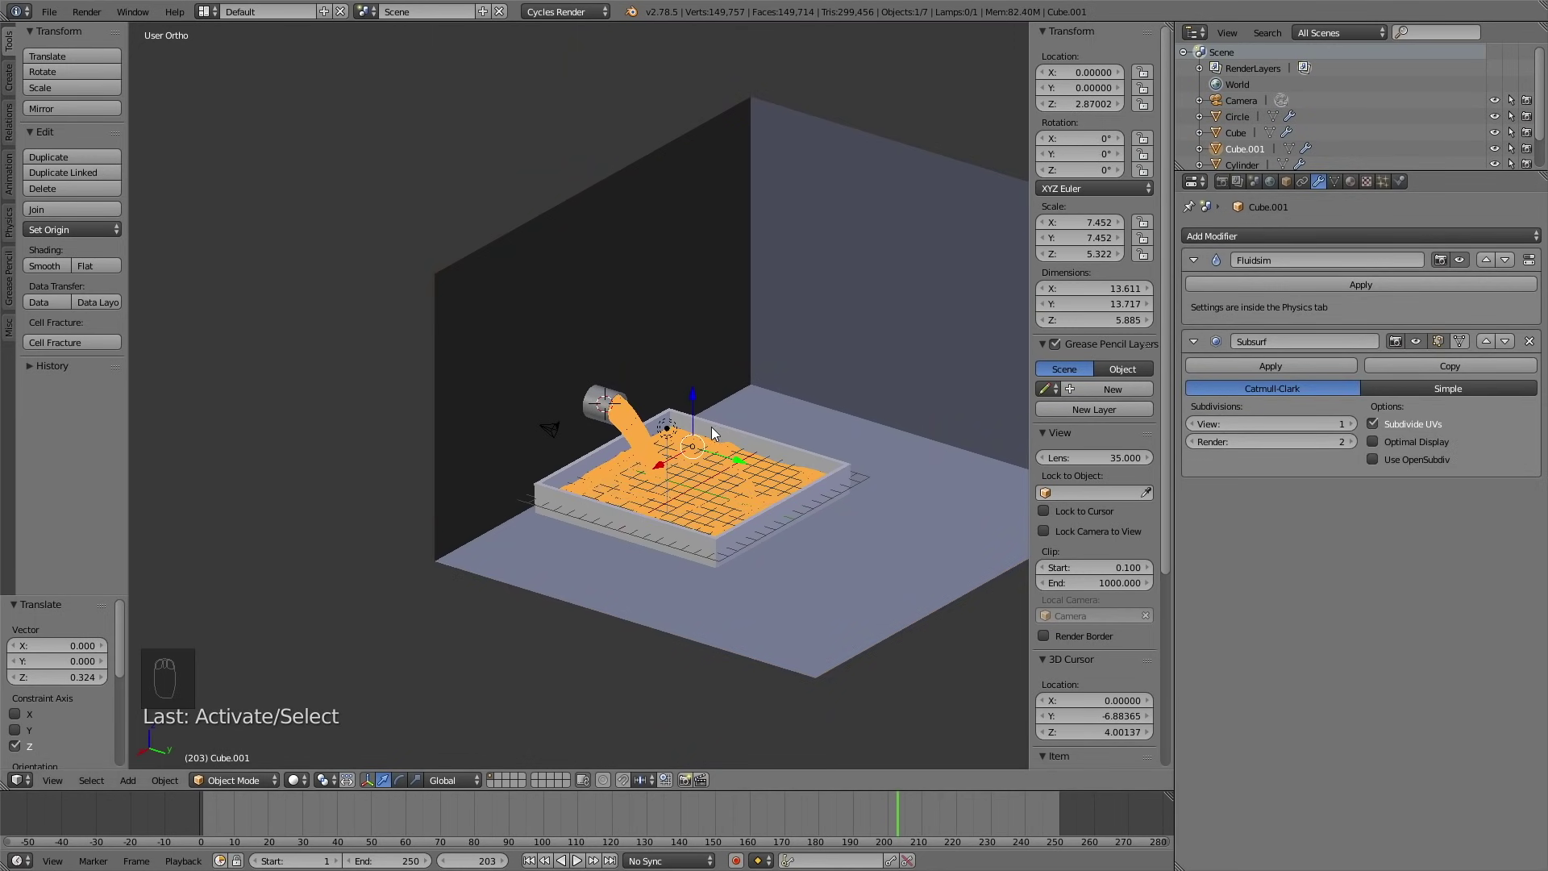
{"action": "left_click", "coordinate": [1352, 182]}
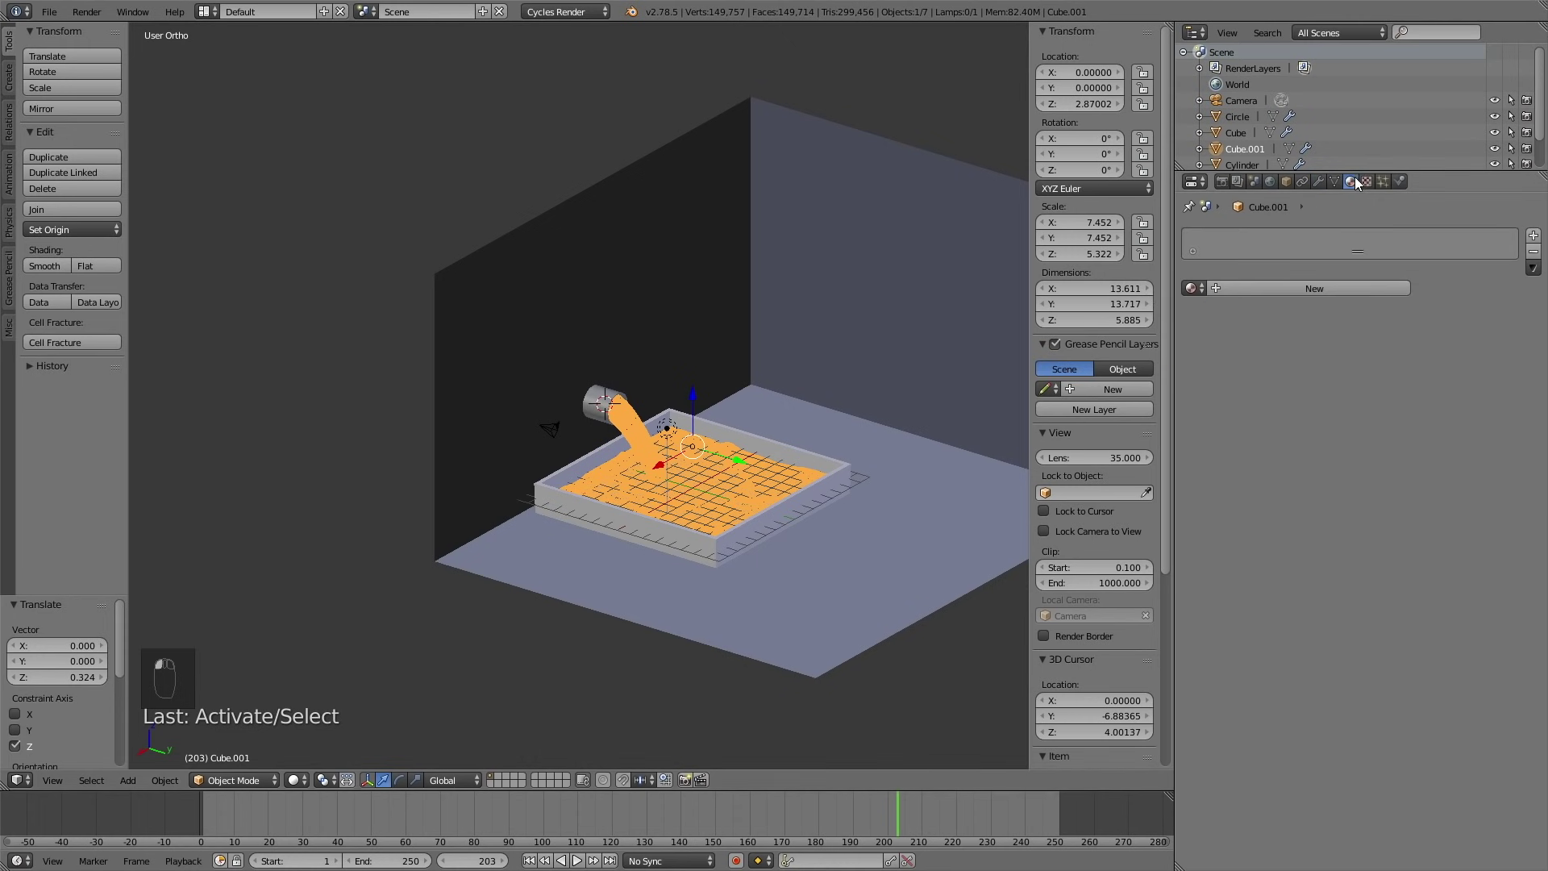
{"action": "left_click", "coordinate": [1286, 284]}
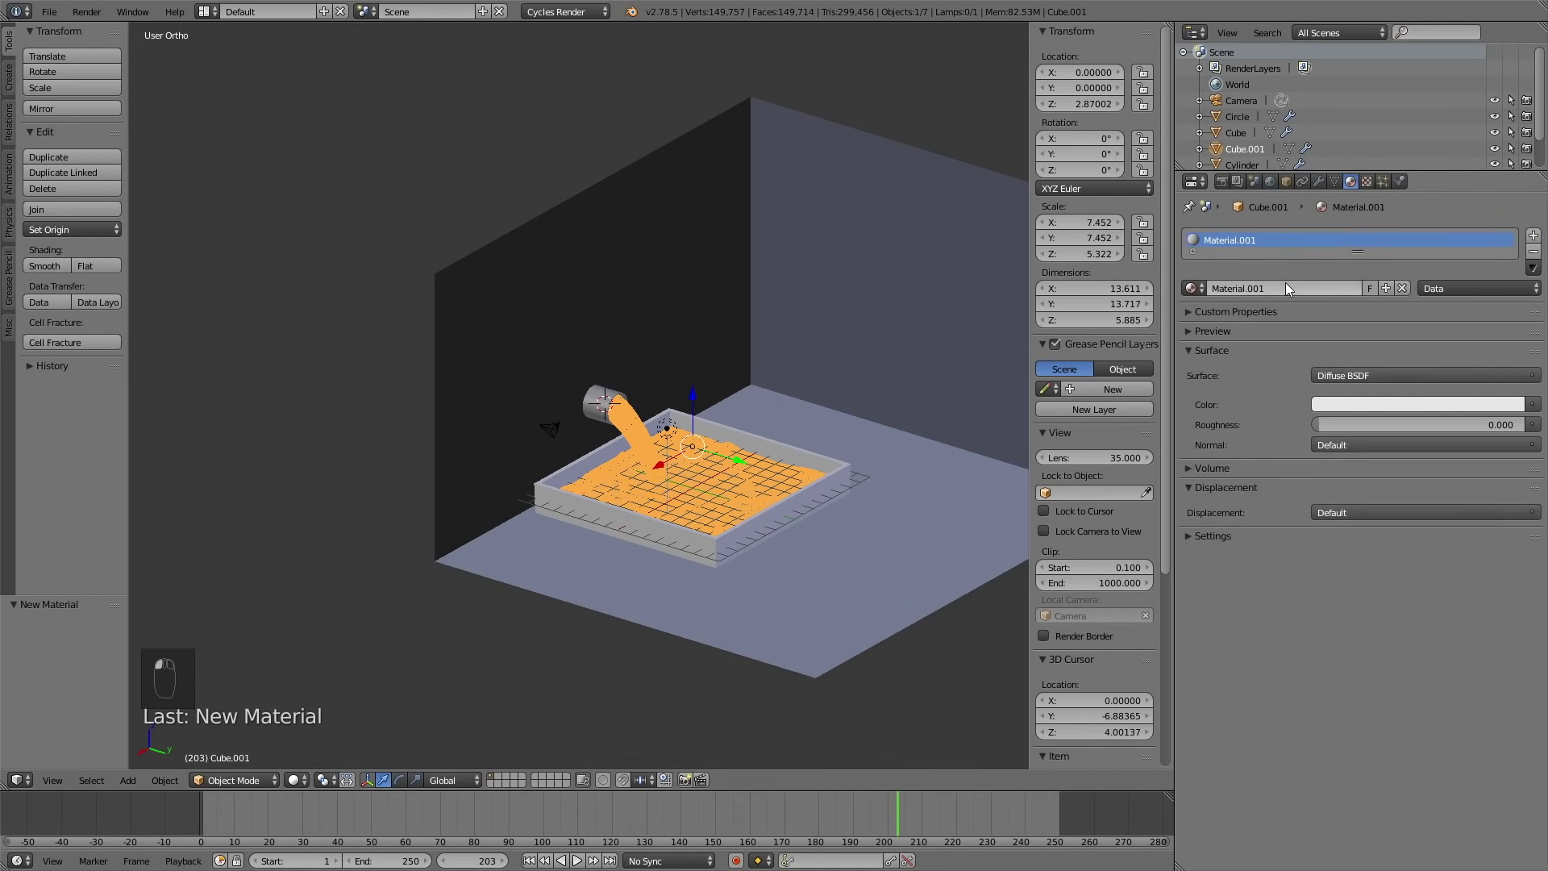
{"action": "left_click", "coordinate": [1337, 375]}
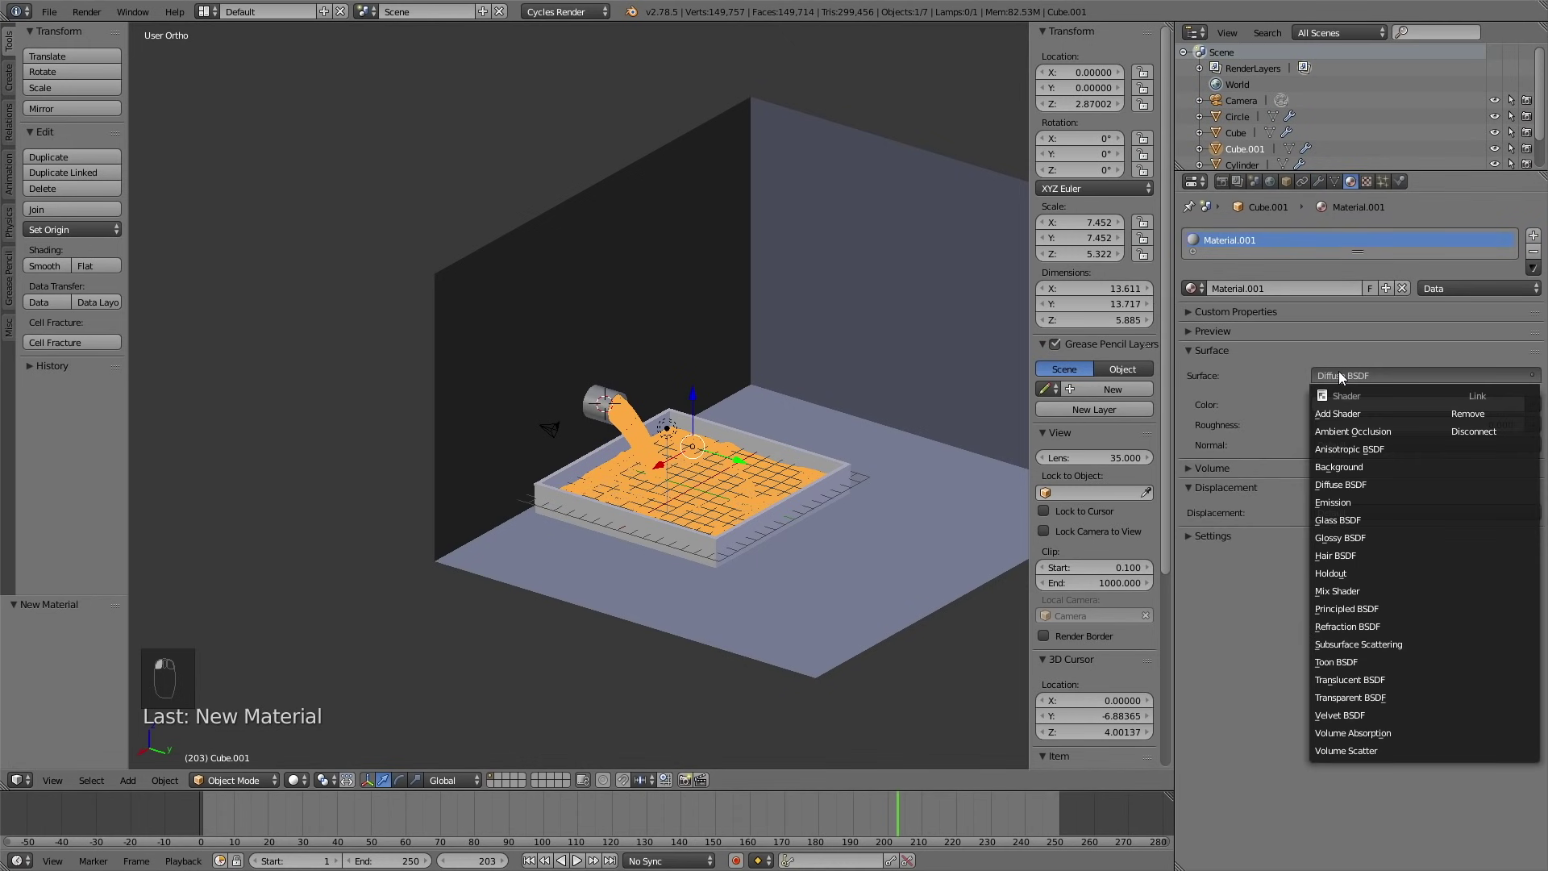
{"action": "left_click", "coordinate": [1363, 521]}
{"action": "left_click", "coordinate": [1382, 465]}
{"action": "key", "text": "BackSpace"}
{"action": "key", "text": "BackSpace"}
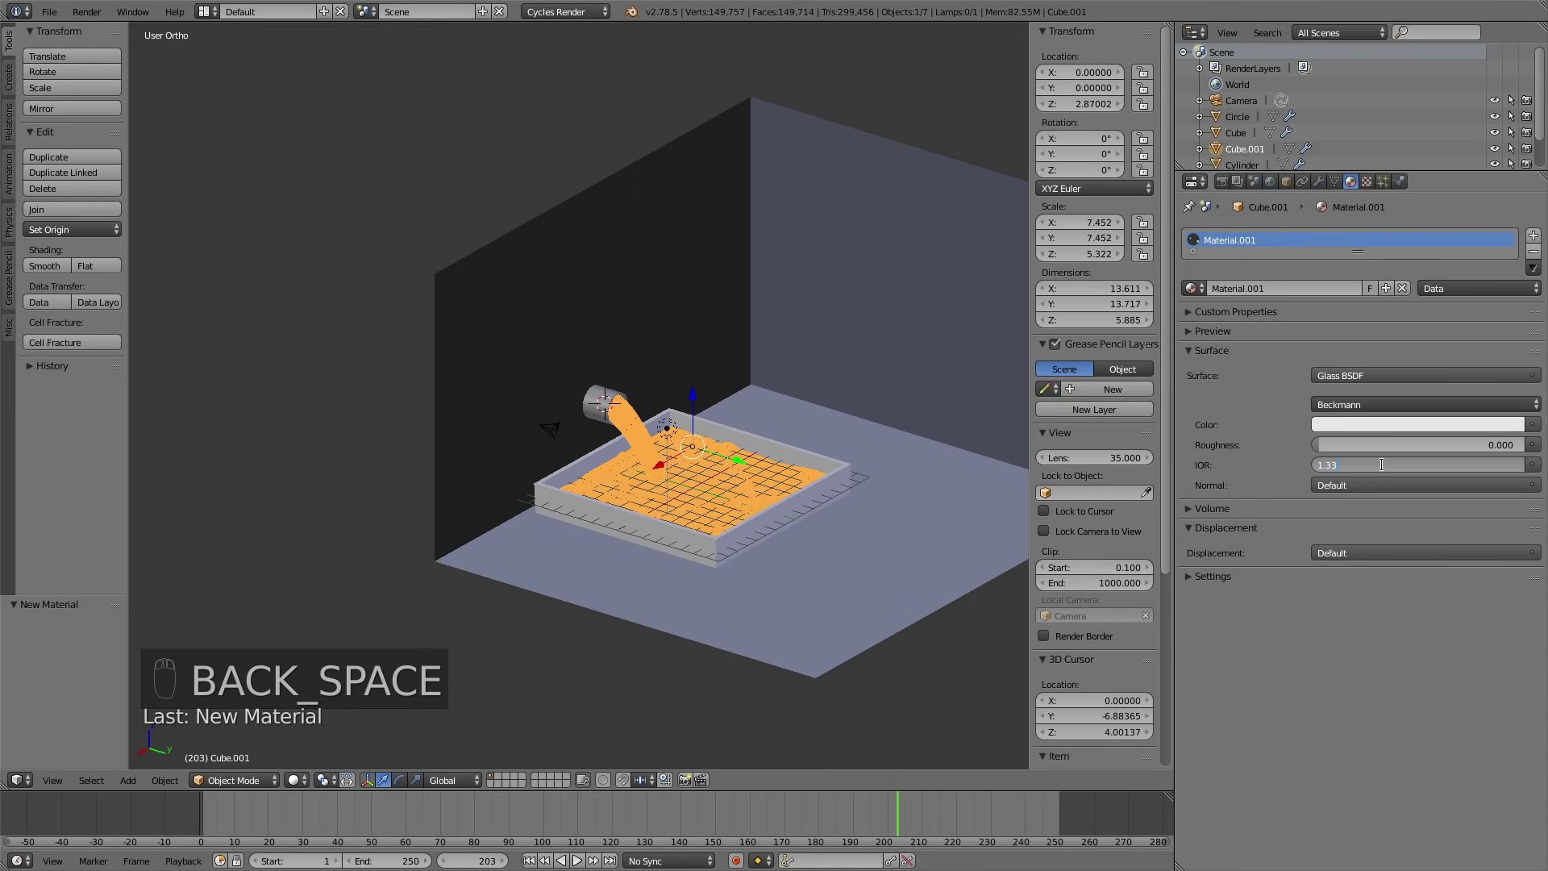
{"action": "key", "text": "Return"}
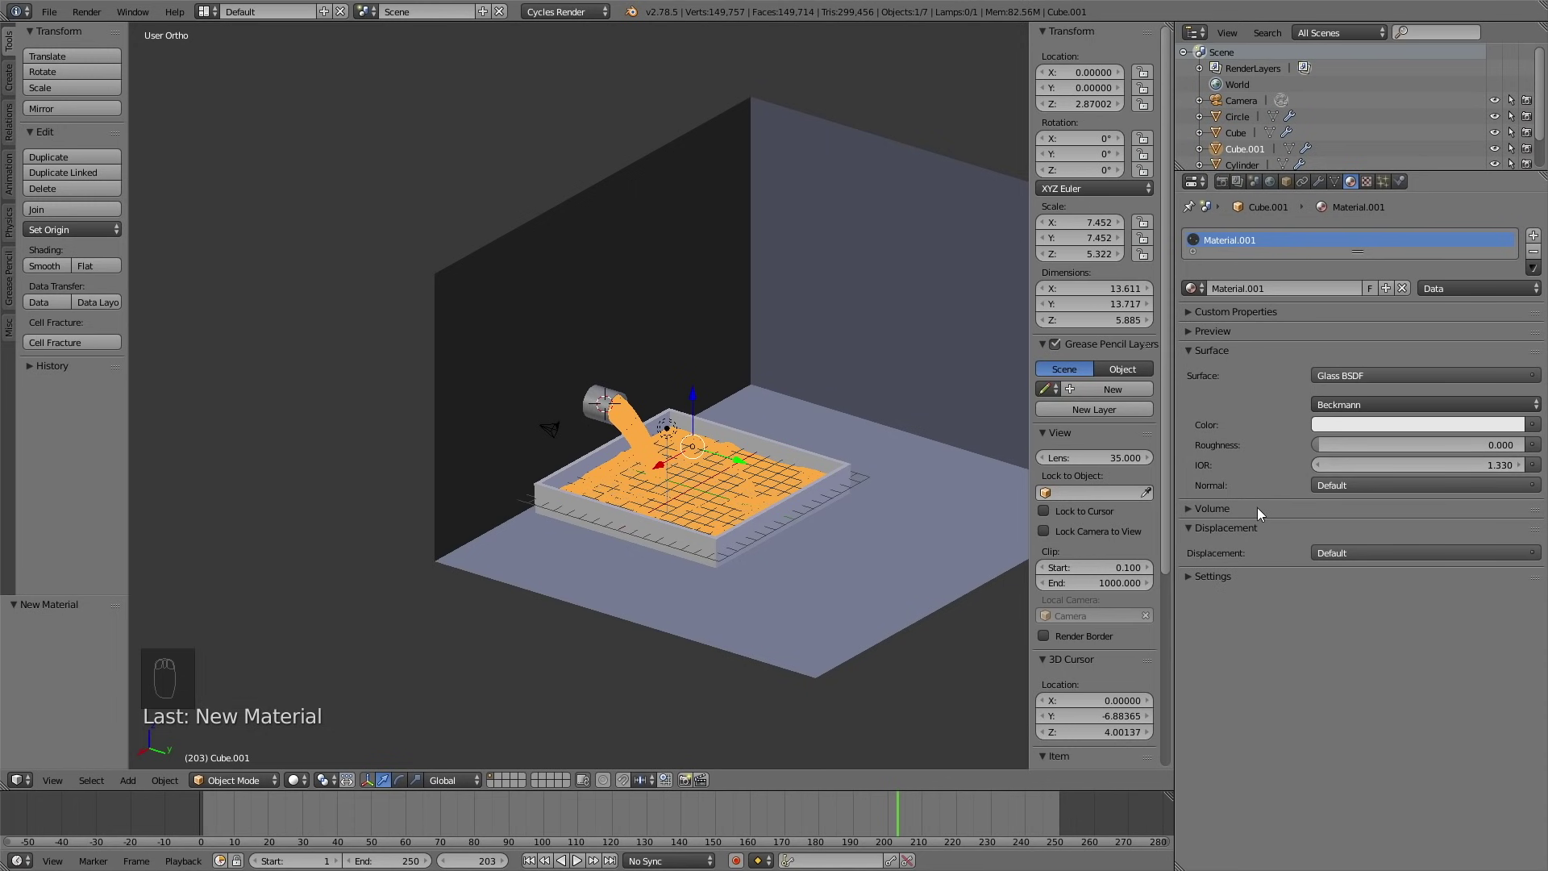
- Change the scene's lamp to a Sun with a size of 1
{"action": "right_click", "coordinate": [646, 442]}
{"action": "right_click", "coordinate": [674, 429]}
{"action": "right_click_drag", "start_coordinate": [674, 429], "coordinate": [674, 432]}
{"action": "right_click", "coordinate": [668, 428]}
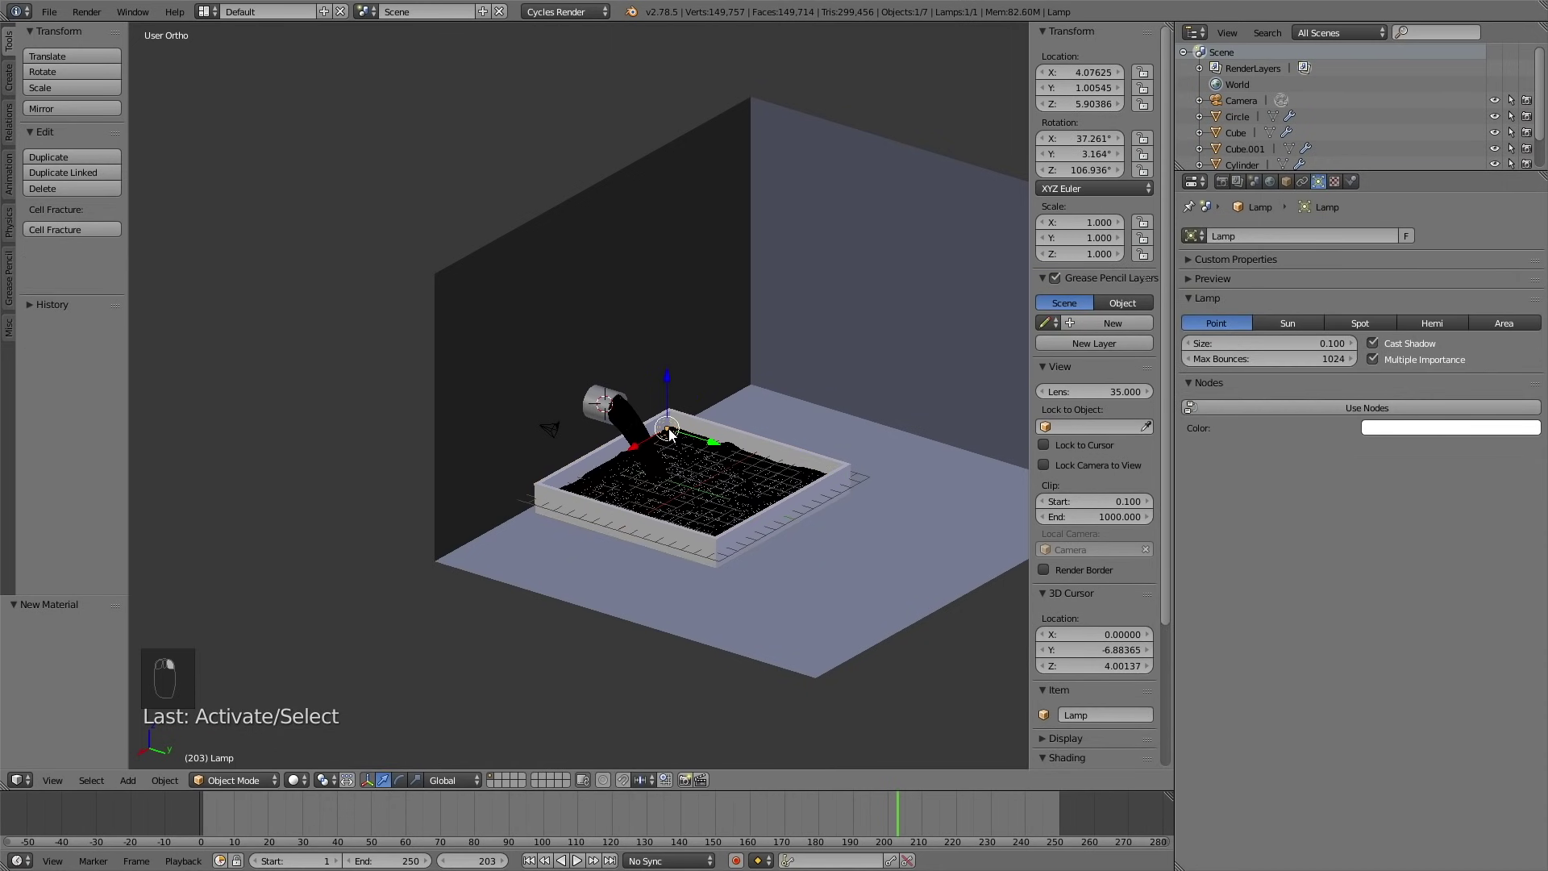
{"action": "left_click", "coordinate": [1286, 323]}
{"action": "left_click", "coordinate": [1283, 344]}
{"action": "type", "text": "1"}
{"action": "key", "text": "Return"}
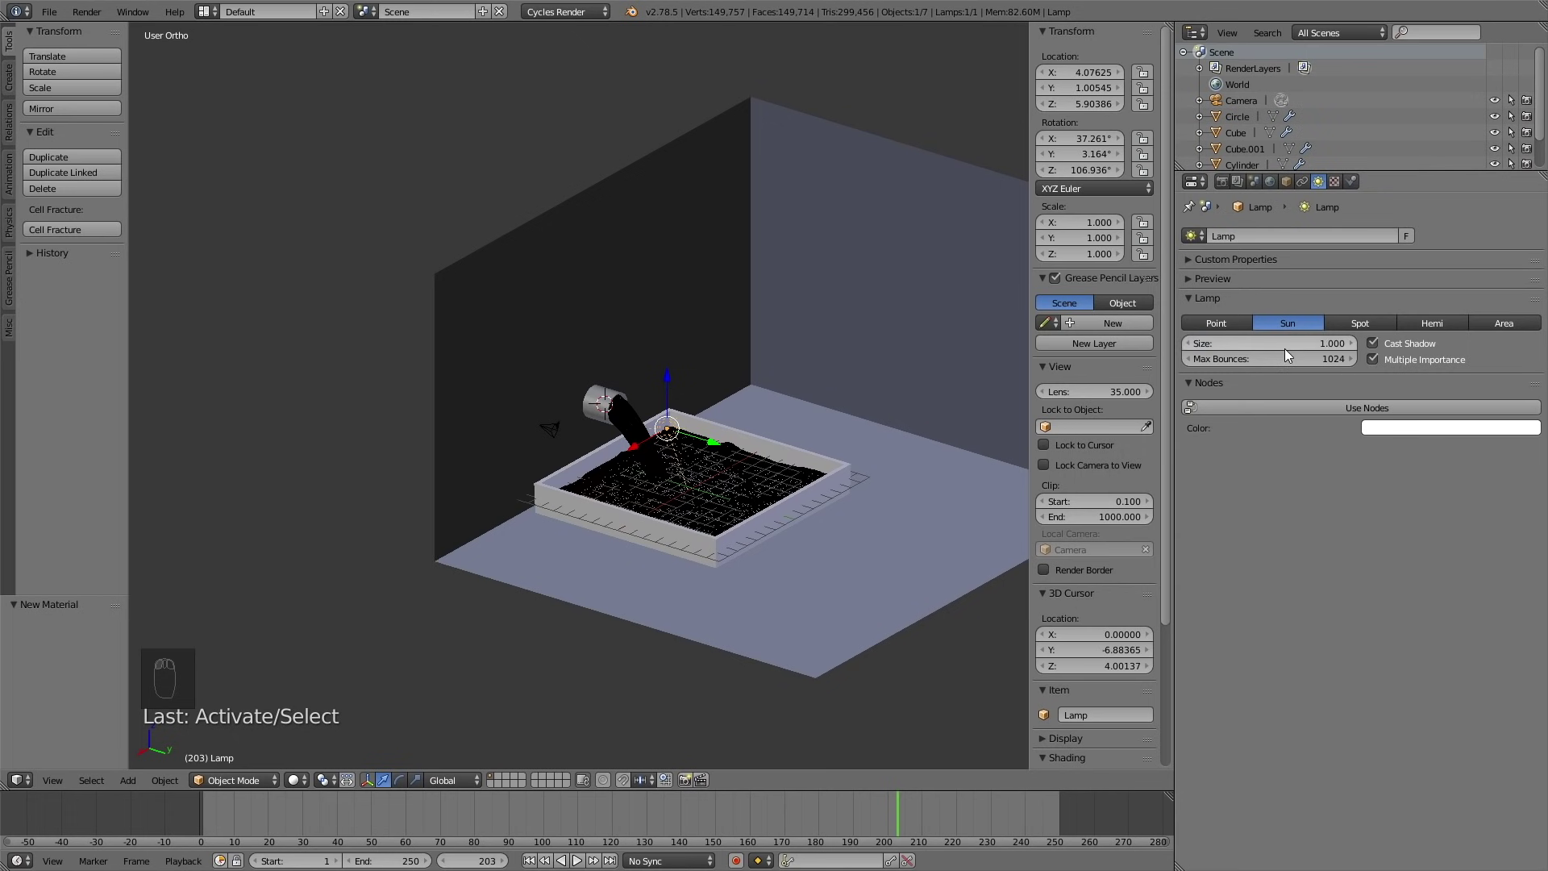
- Enable nodes for the sun lamp and set its emission strength to 6
{"action": "left_click", "coordinate": [1333, 407]}
{"action": "left_click", "coordinate": [1424, 455]}
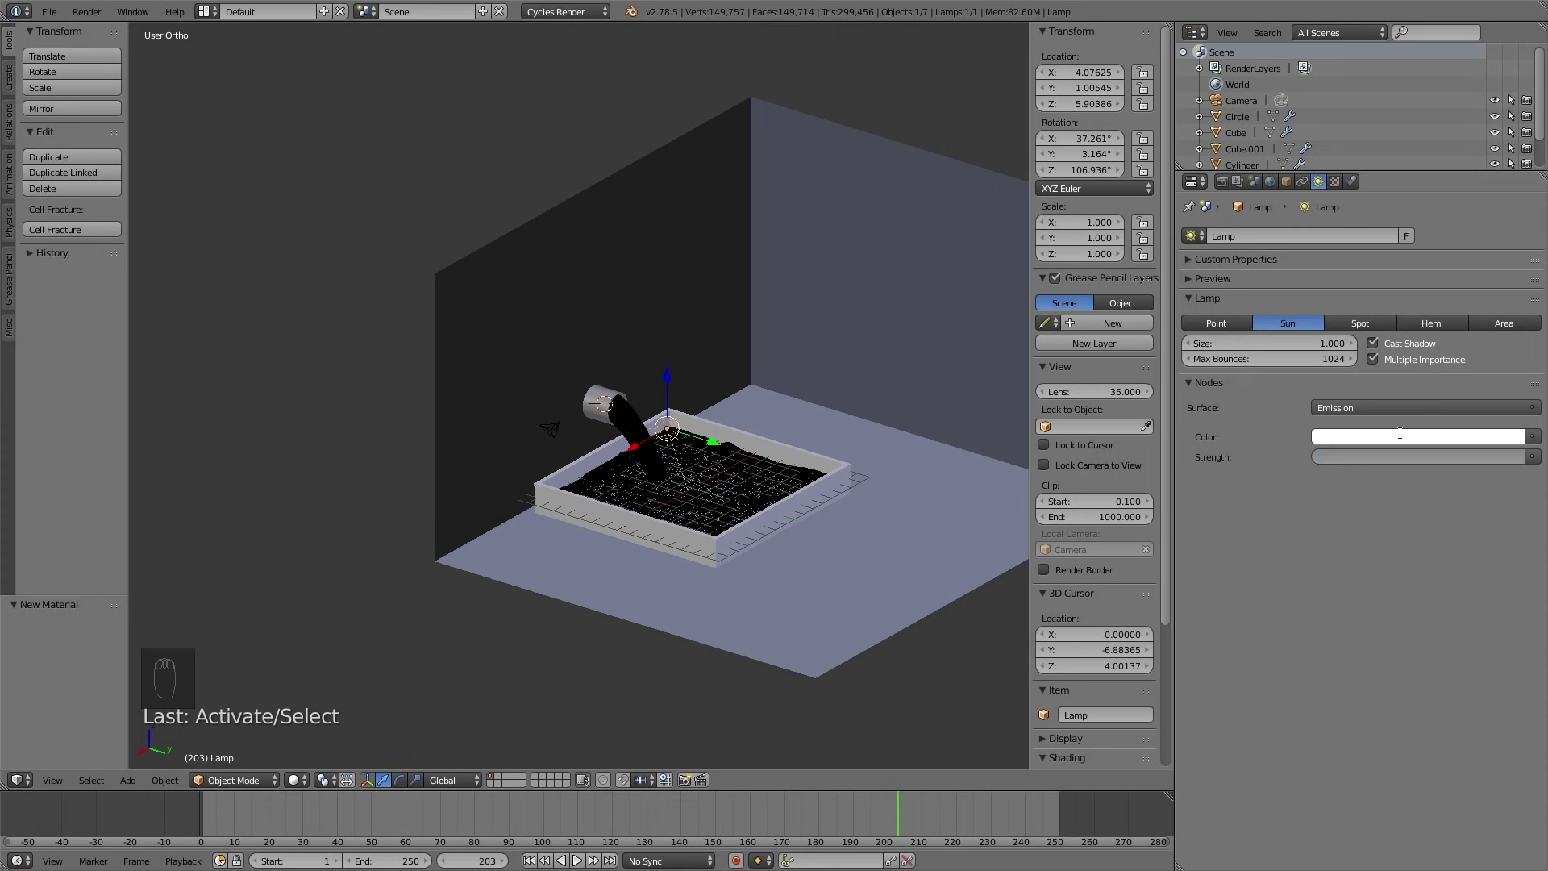
{"action": "type", "text": "6"}
{"action": "key", "text": "Return"}
- Move the sun lamp high up and out in front of the walls, to about X 18.07, Y 24.12, Z 25.03
{"action": "middle_click_drag", "start_coordinate": [795, 482], "coordinate": [917, 464]}
{"action": "key", "text": "g"}
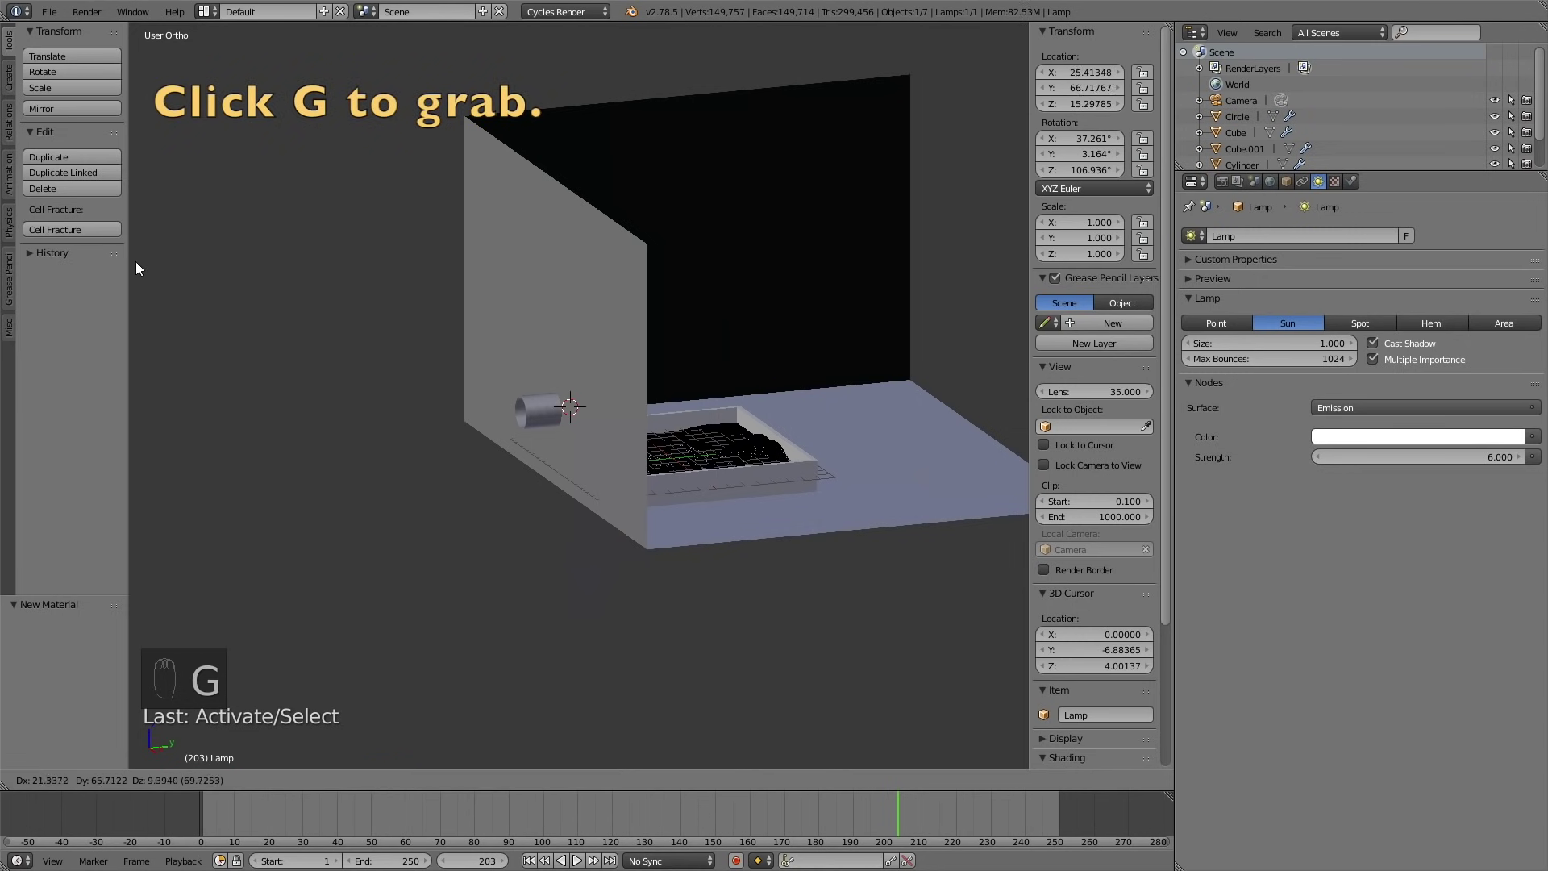
{"action": "left_click", "coordinate": [898, 302]}
{"action": "scroll", "coordinate": [891, 339], "scroll_direction": "down", "scroll_amount": 2}
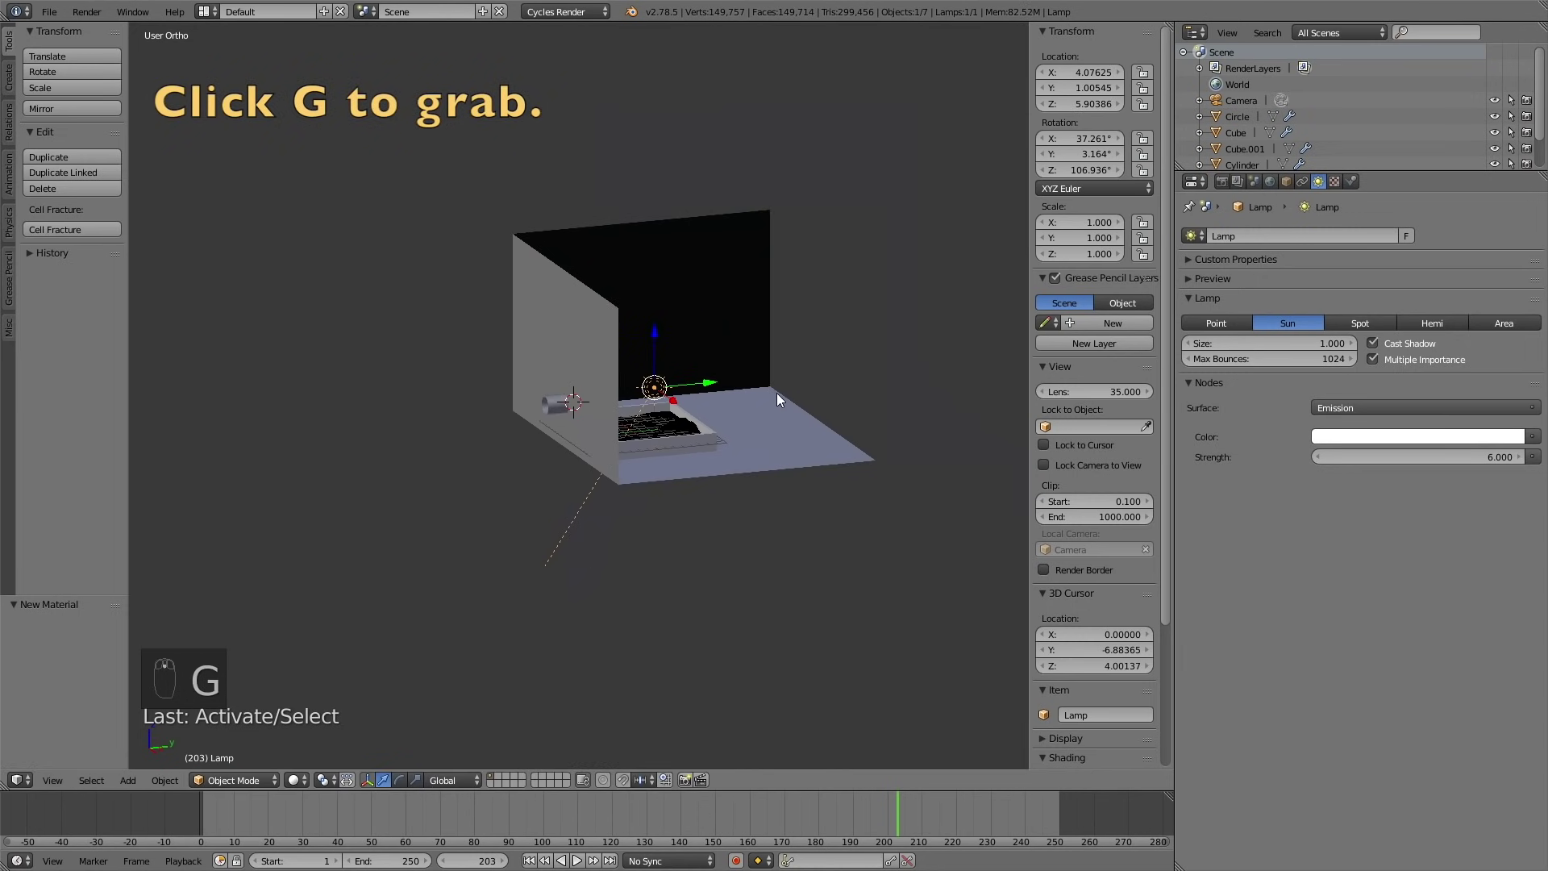
{"action": "key", "text": "g"}
{"action": "left_click", "coordinate": [976, 234]}
{"action": "middle_click_drag", "start_coordinate": [977, 236], "coordinate": [736, 335]}
{"action": "key", "text": "g"}
{"action": "left_click", "coordinate": [650, 350]}
{"action": "middle_click_drag", "start_coordinate": [668, 372], "coordinate": [814, 427]}
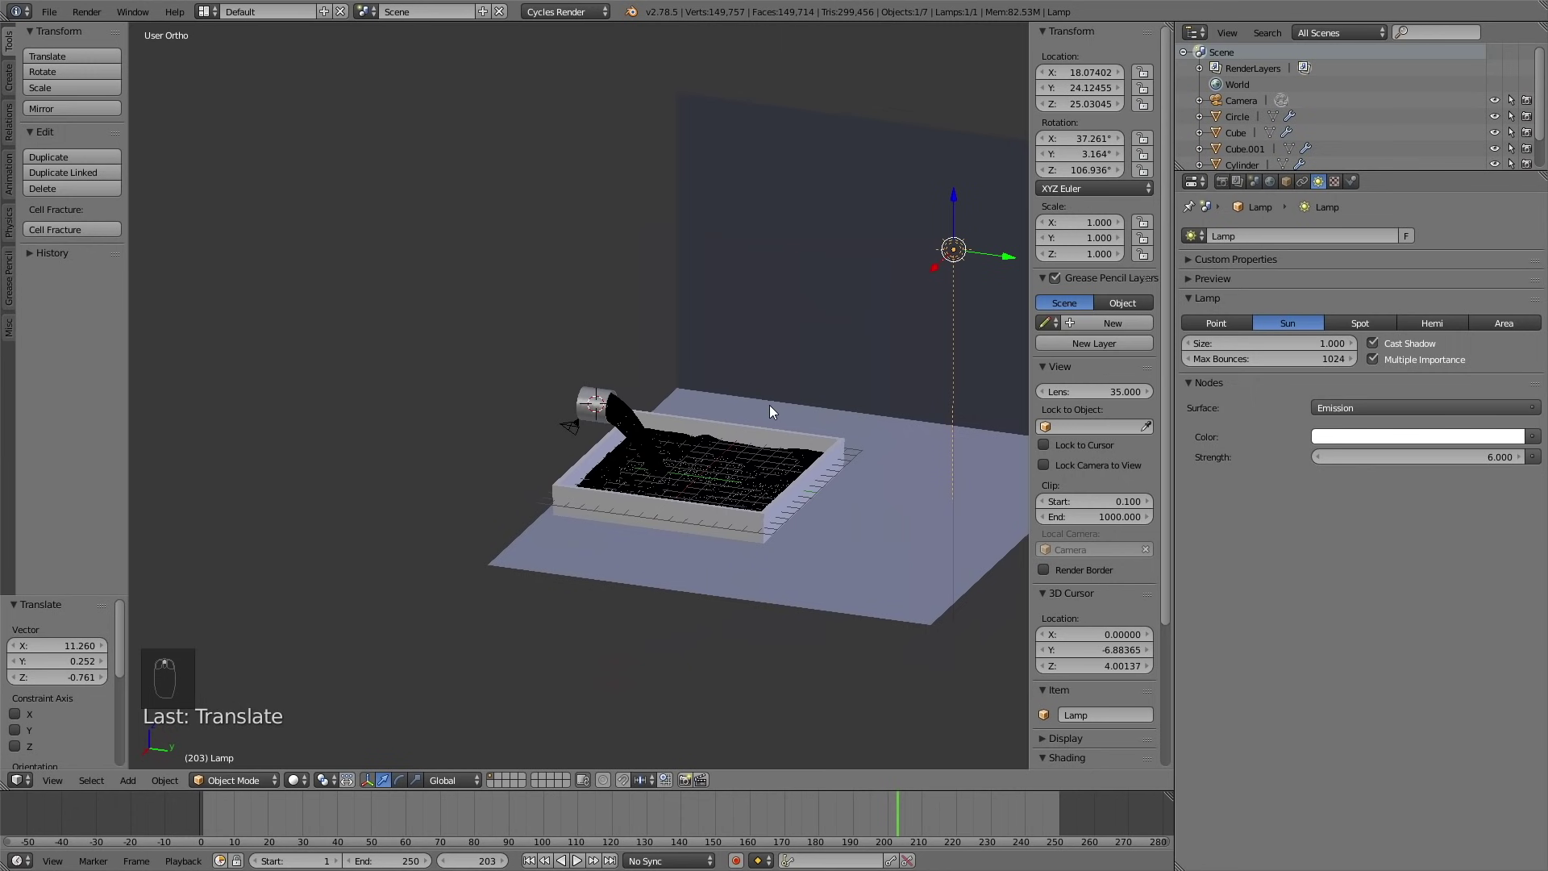
- Preview the lit scene in rendered shading, close up on the pipe and box
{"action": "key", "text": "shift+z"}
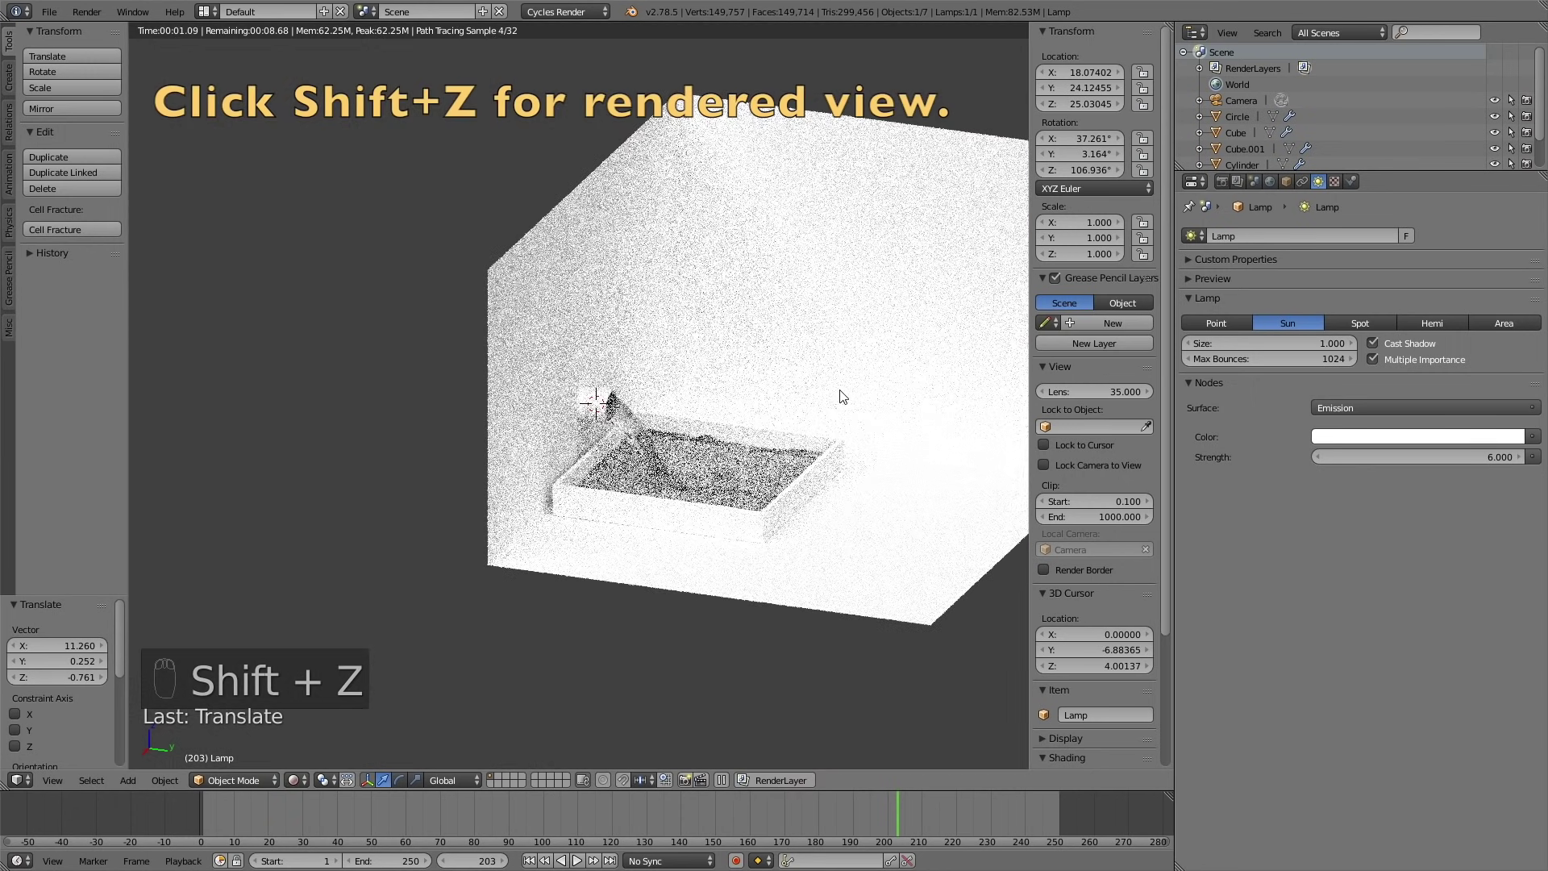
{"action": "scroll", "coordinate": [839, 398], "scroll_direction": "up", "scroll_amount": 4}
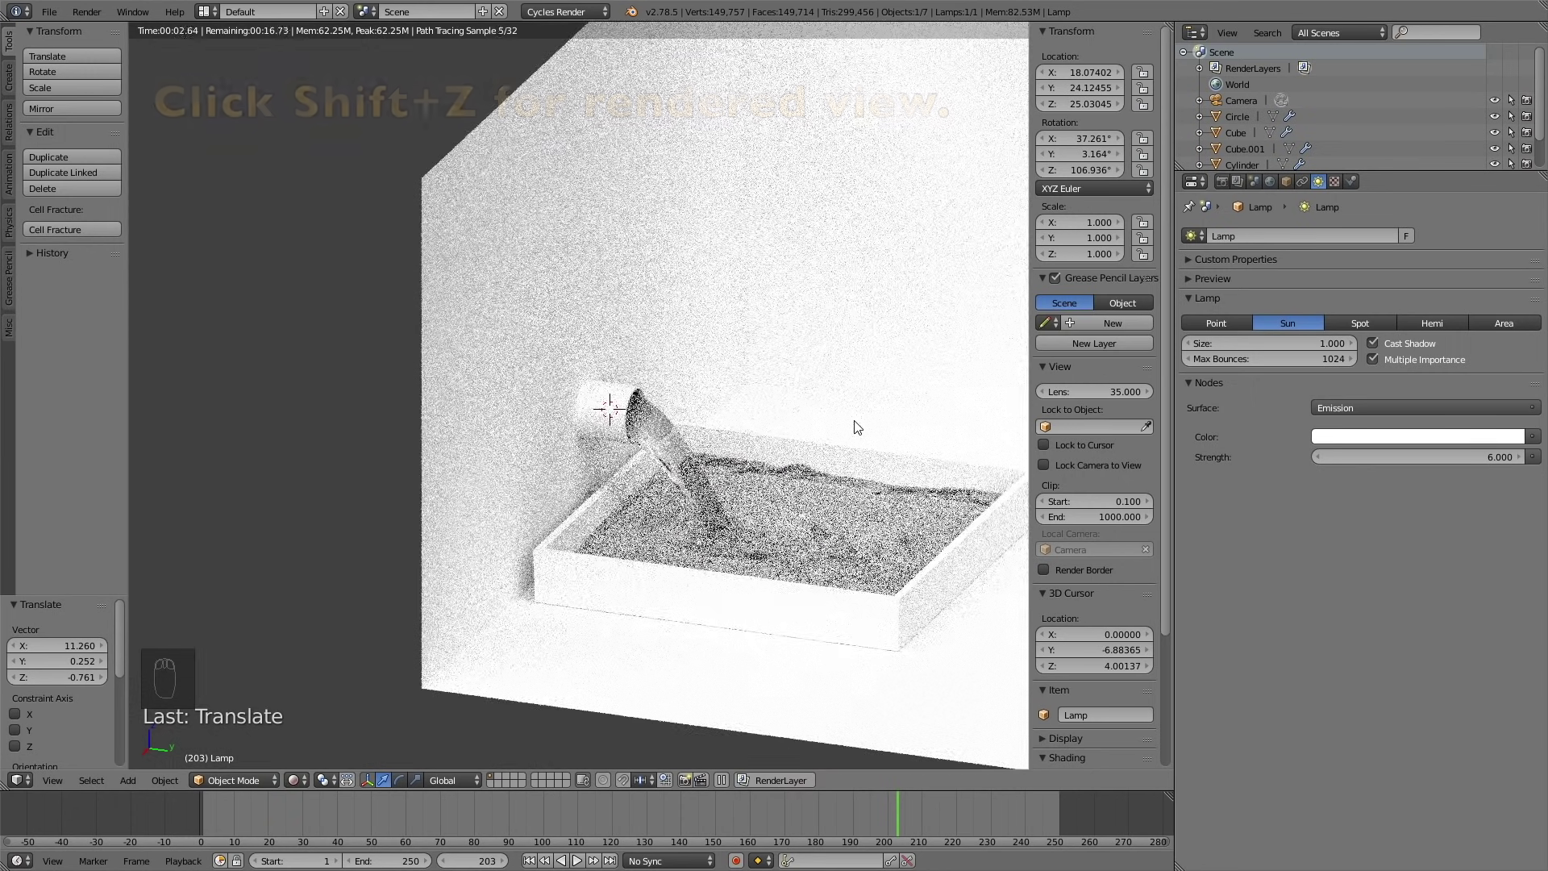
{"action": "key", "text": "shift+z"}
{"action": "key", "text": "shift+z"}
- Give the pipe a new Glossy BSDF material with a roughness of about 0.434 and a dark grey colour
{"action": "left_click", "coordinate": [615, 405]}
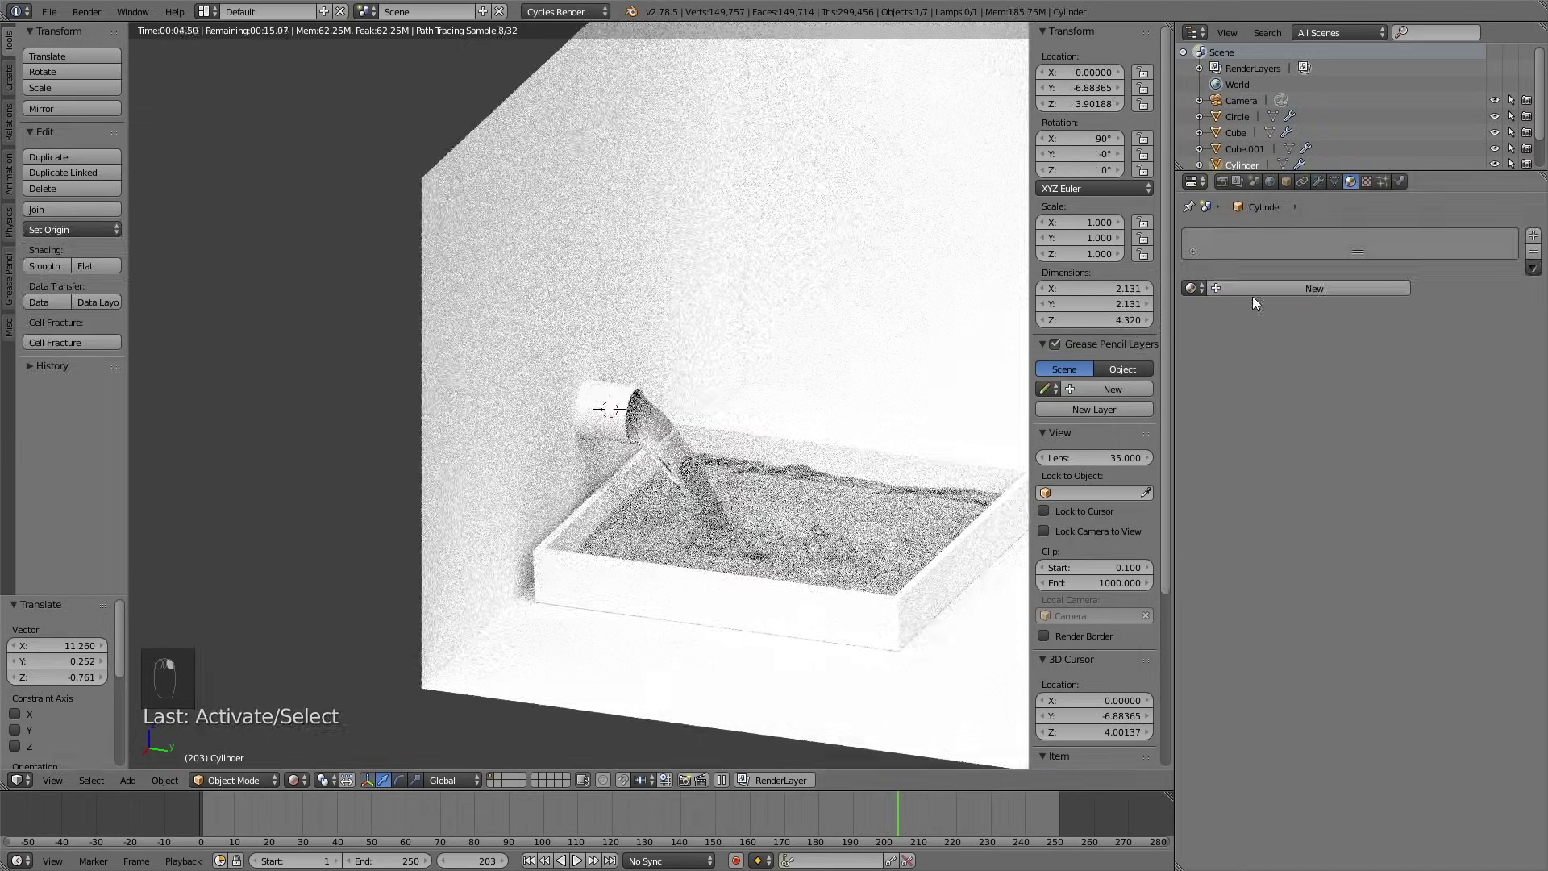
{"action": "left_click", "coordinate": [1274, 288]}
{"action": "left_click", "coordinate": [1351, 375]}
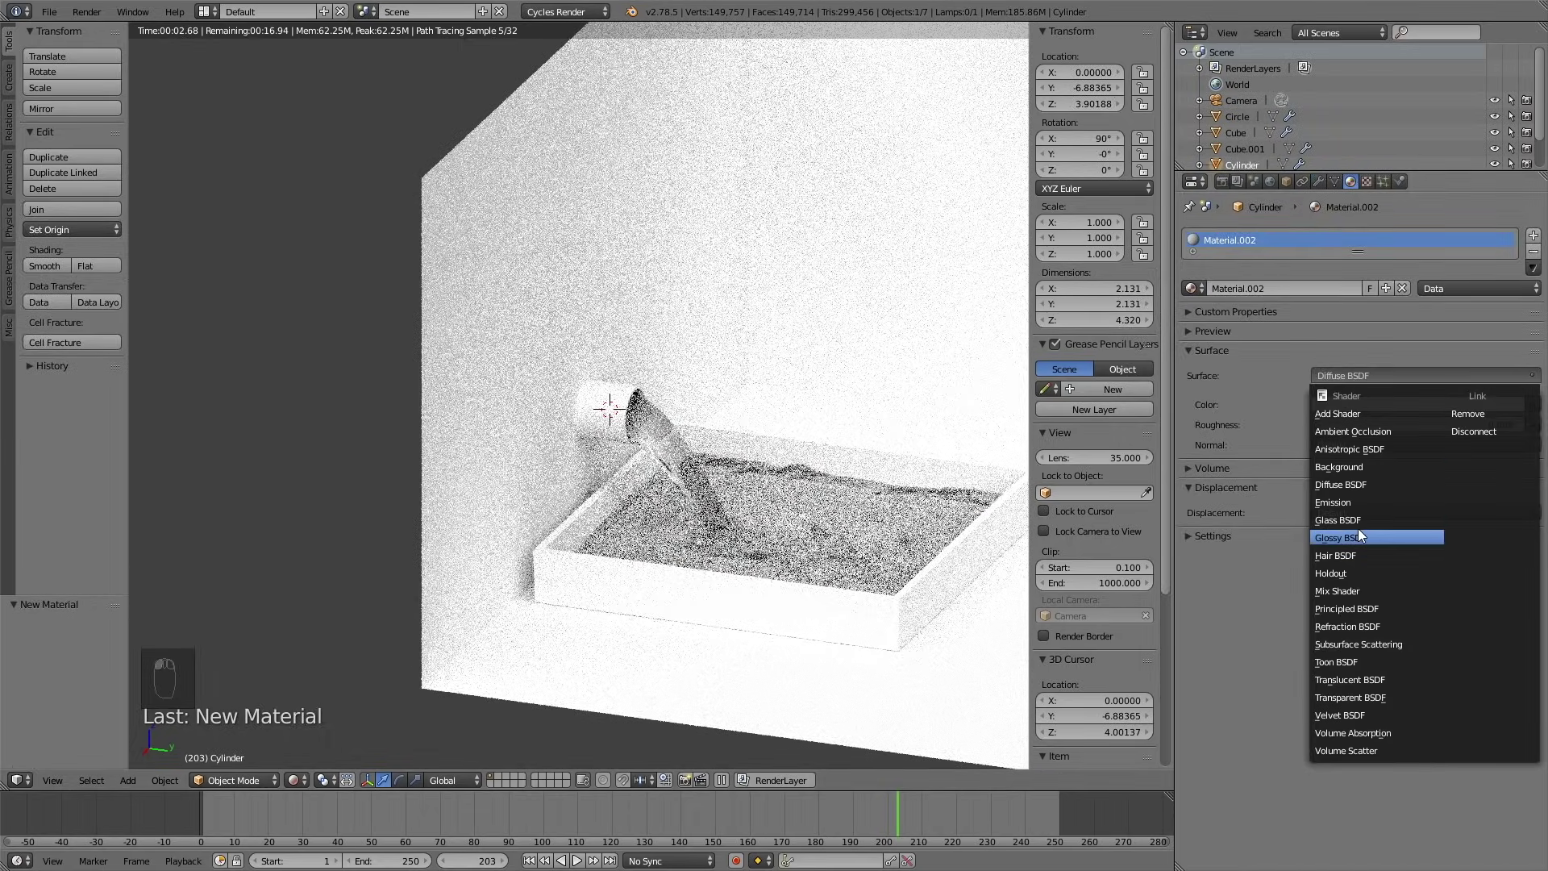
{"action": "left_click", "coordinate": [1358, 530]}
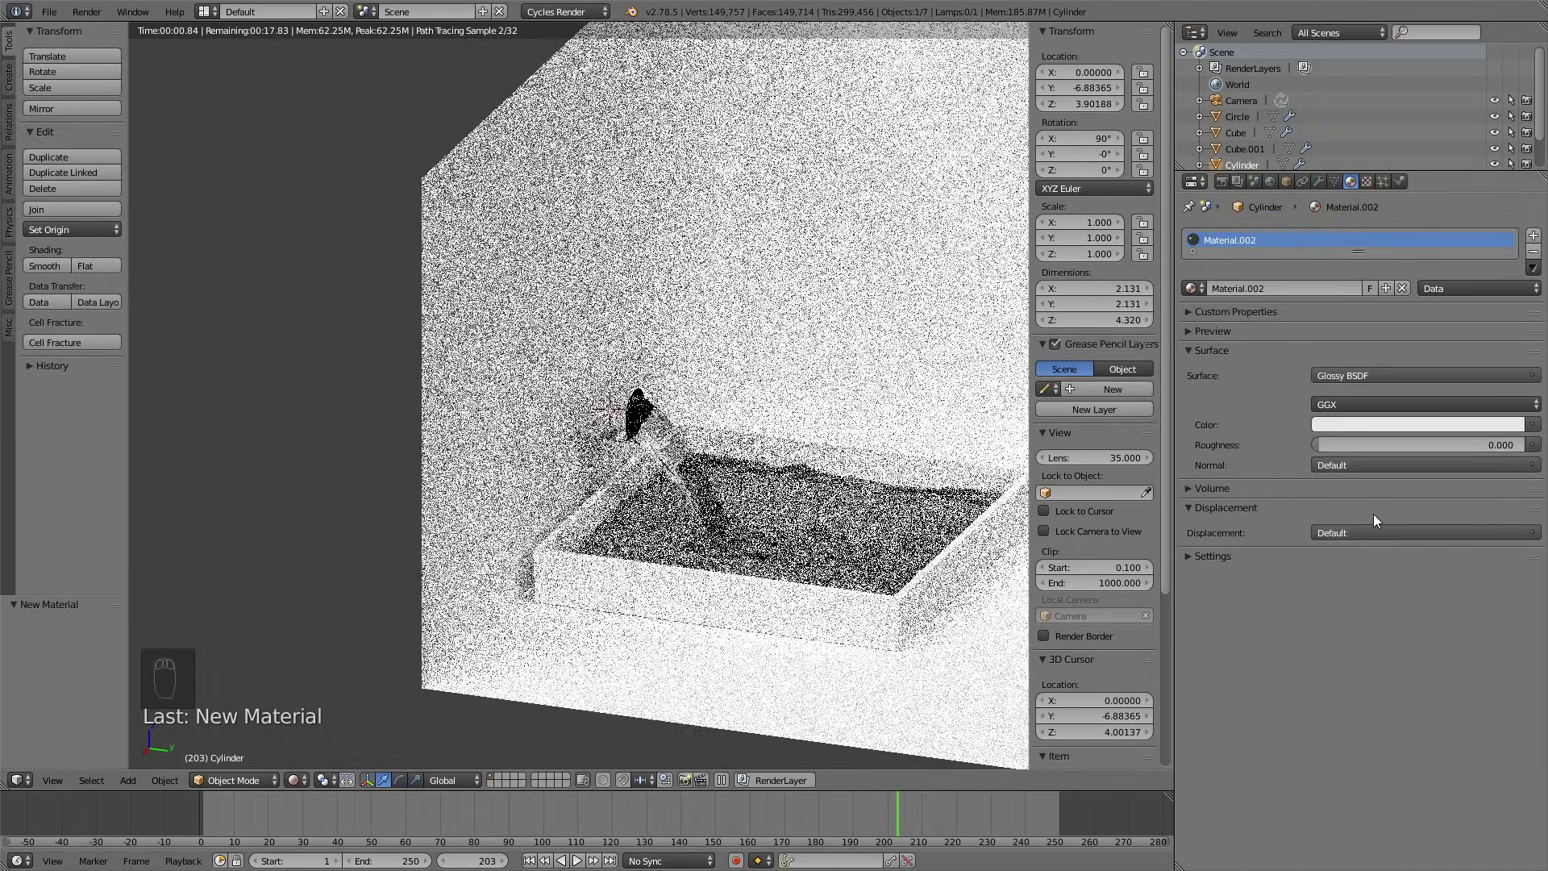
{"action": "left_click_drag", "start_coordinate": [1327, 444], "coordinate": [1409, 444]}
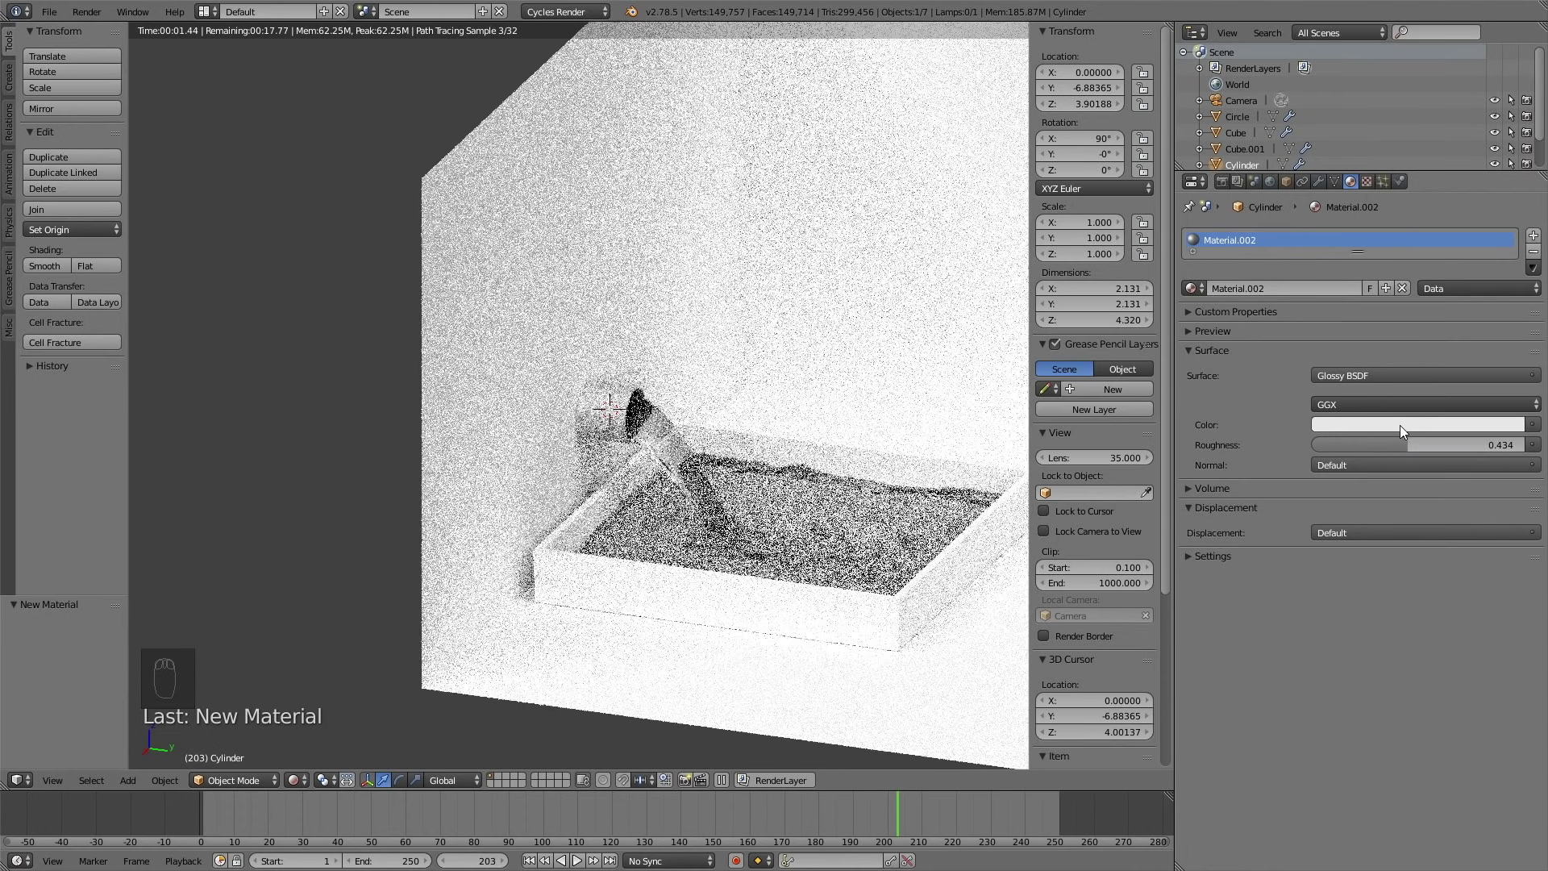
{"action": "left_click", "coordinate": [1399, 426]}
{"action": "left_click_drag", "start_coordinate": [1508, 284], "coordinate": [1511, 291]}
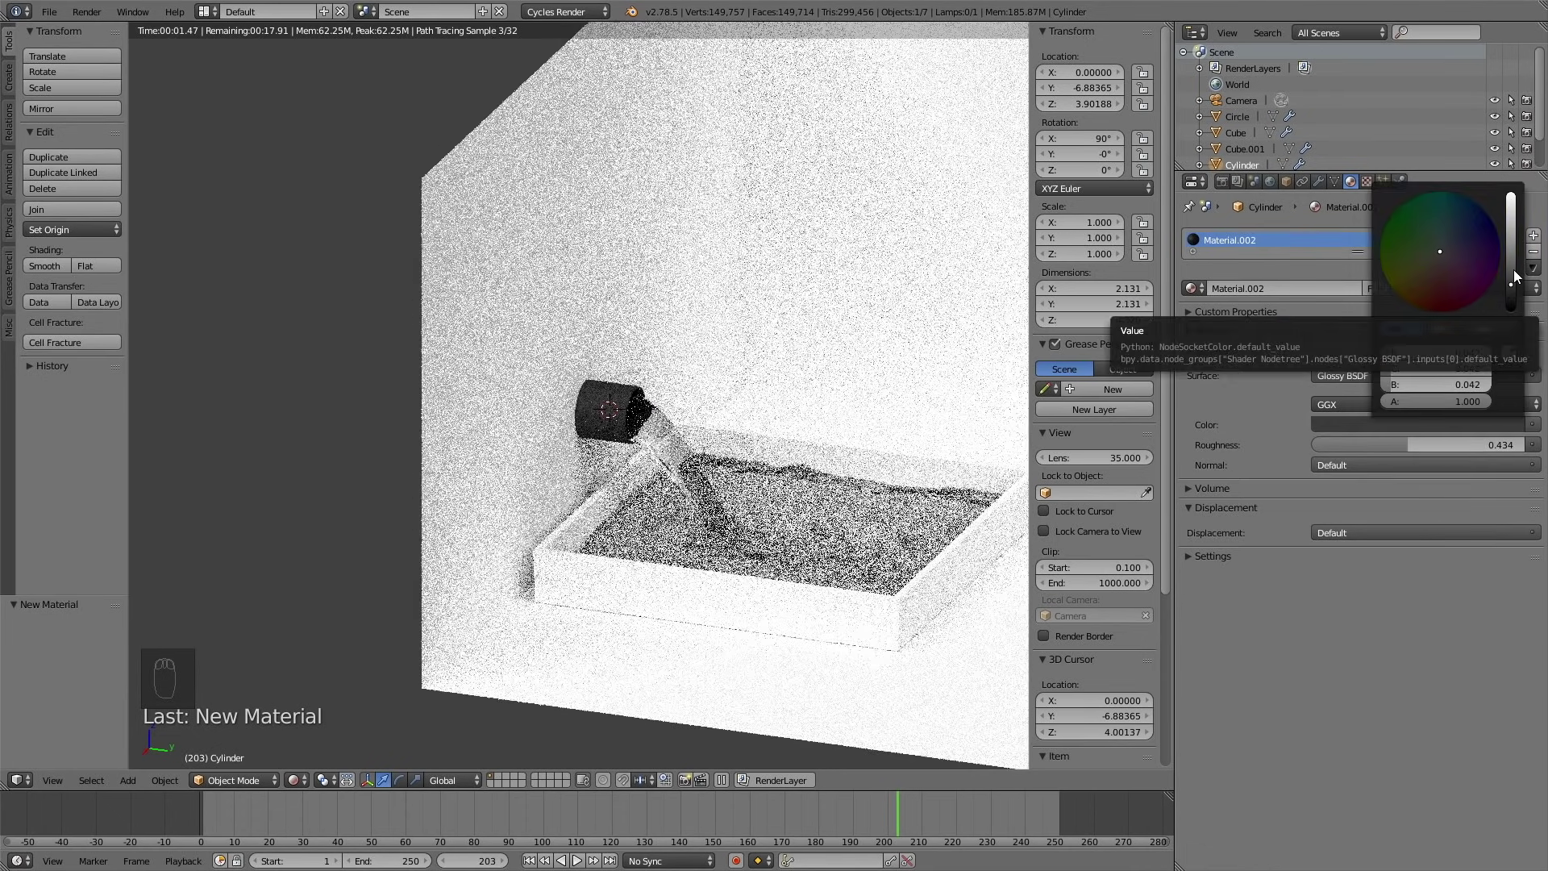
{"action": "left_click", "coordinate": [1513, 270]}
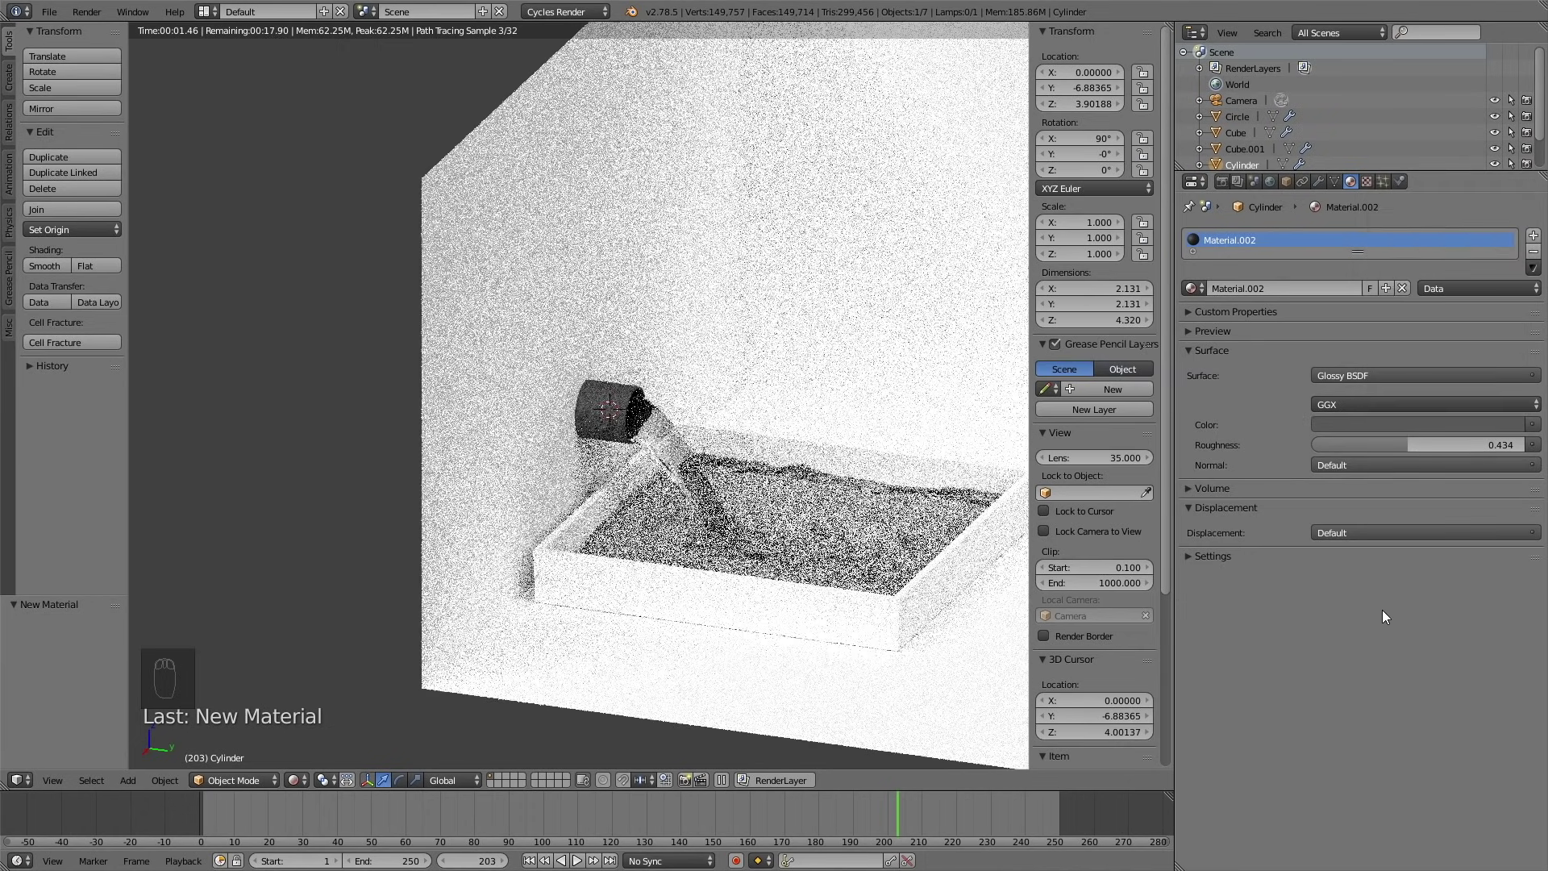
- Set the Cycles render device to GPU Compute
{"action": "left_click", "coordinate": [1222, 181]}
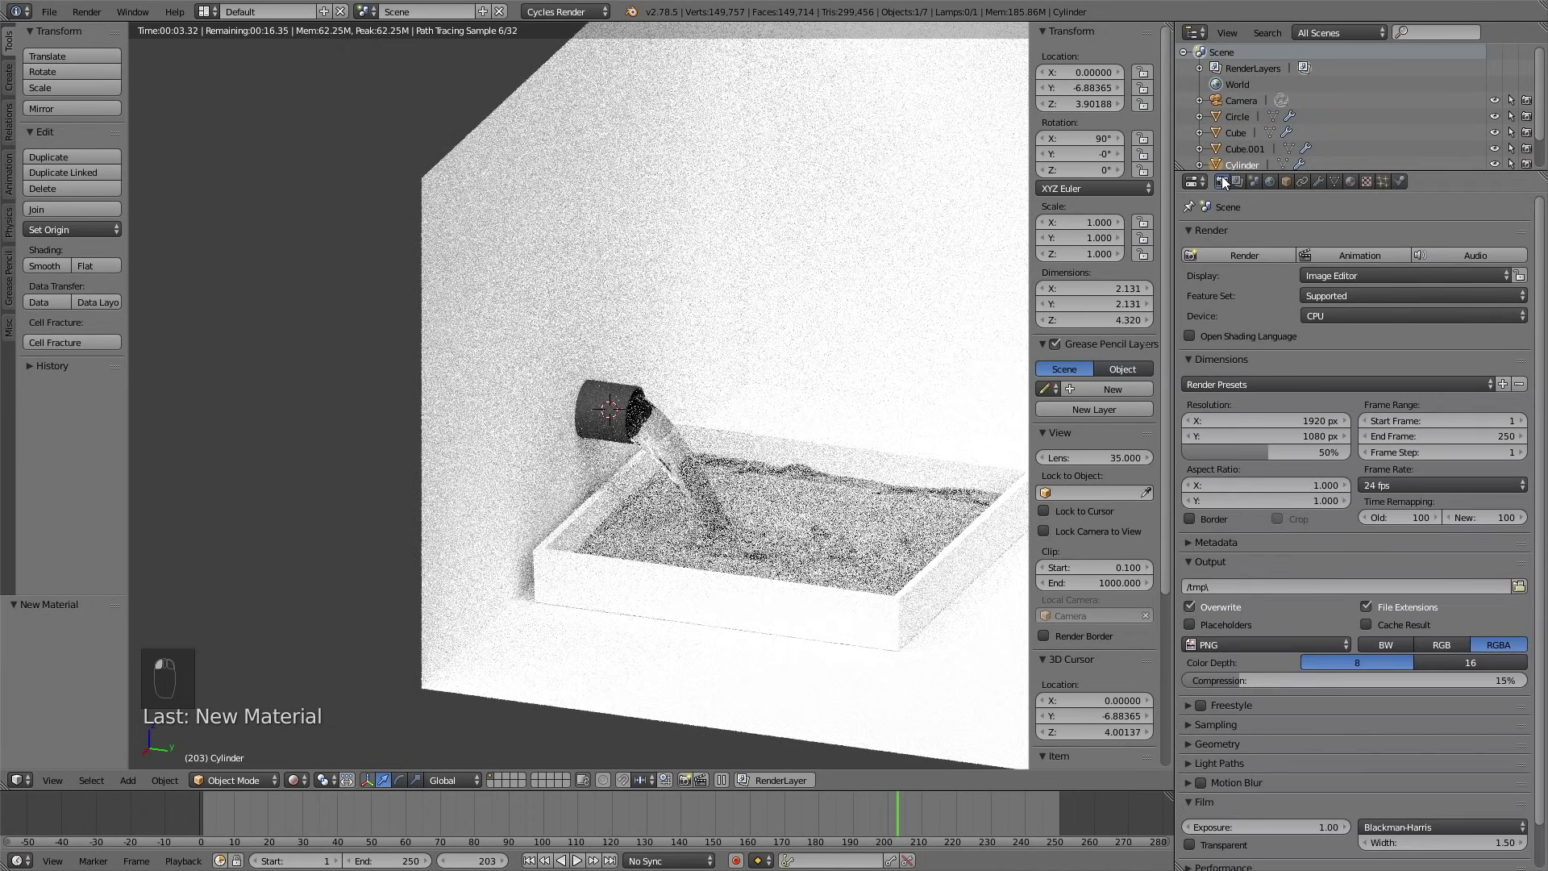
{"action": "left_click", "coordinate": [1345, 314]}
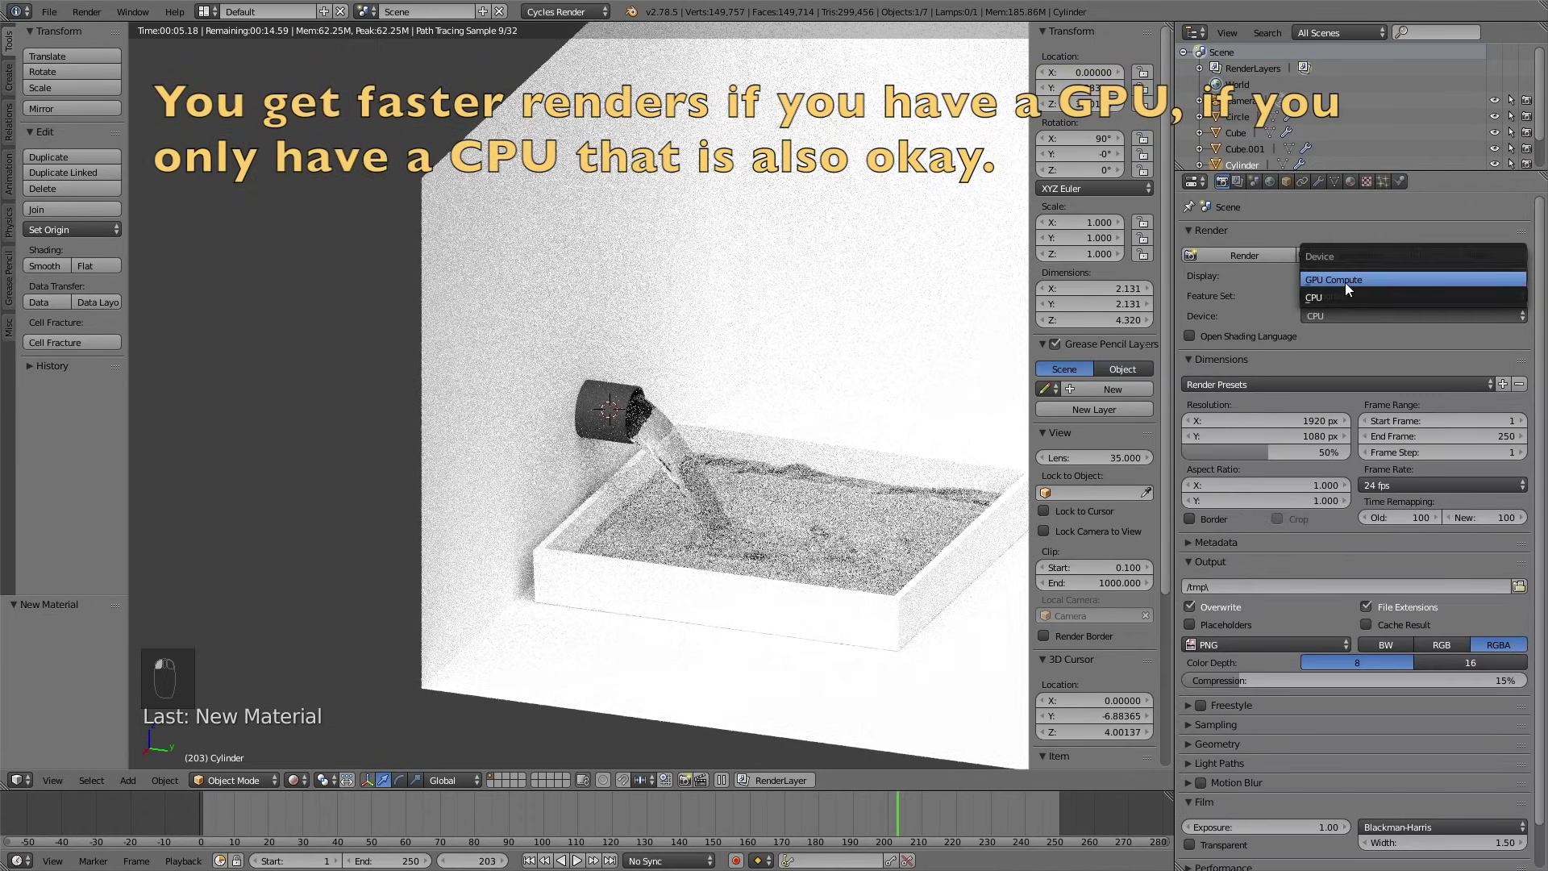
{"action": "left_click", "coordinate": [1345, 280]}
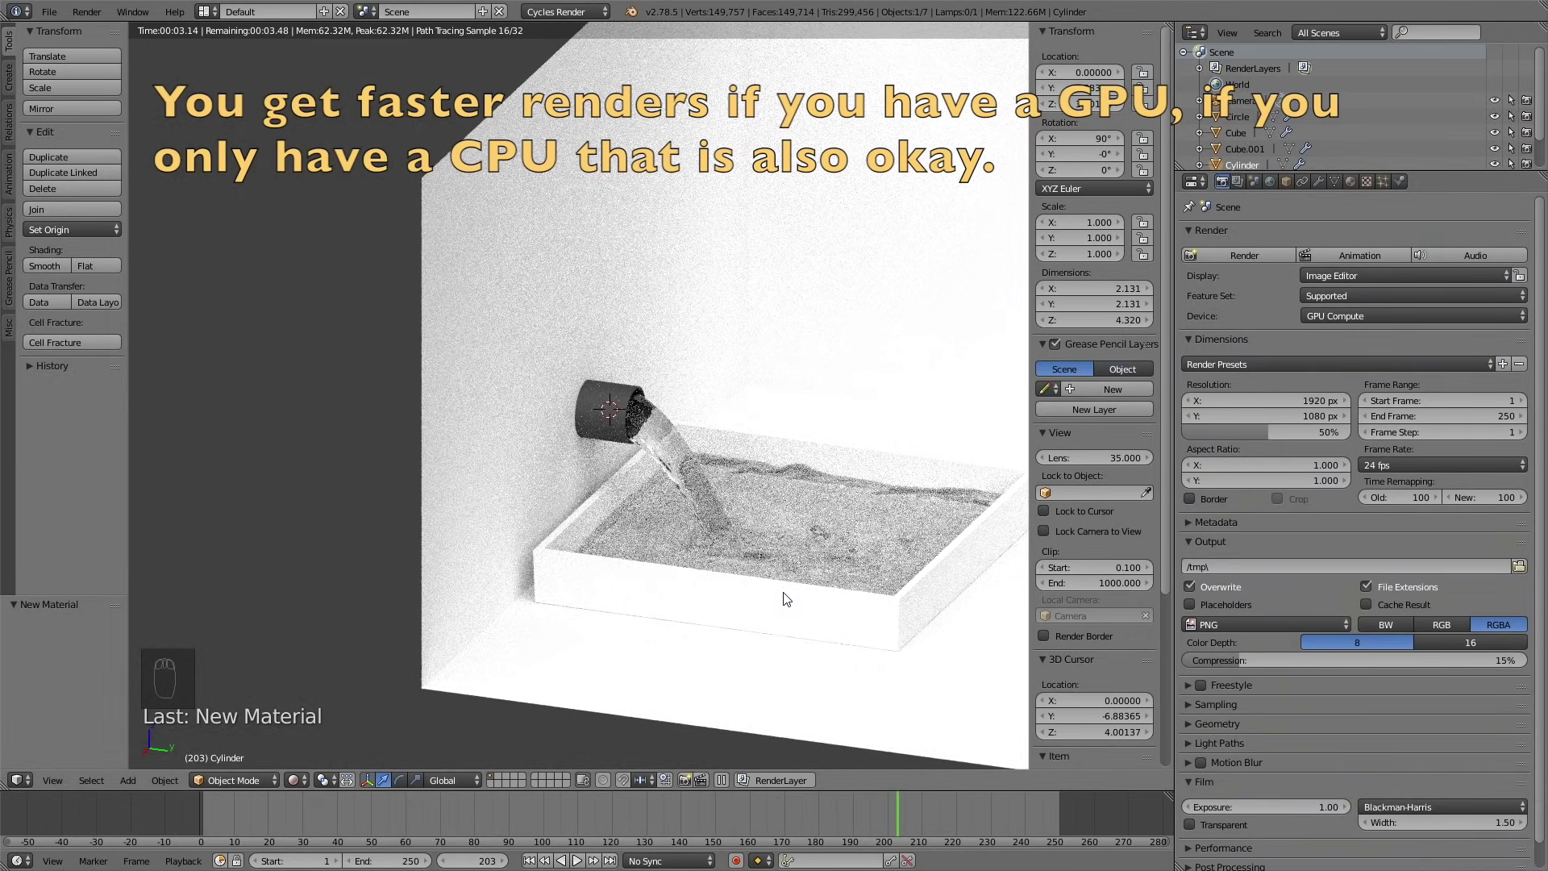
- Enable nodes for the box's material and set its diffuse colour to a mid grey of about 0.274 RGB
{"action": "right_click", "coordinate": [783, 598]}
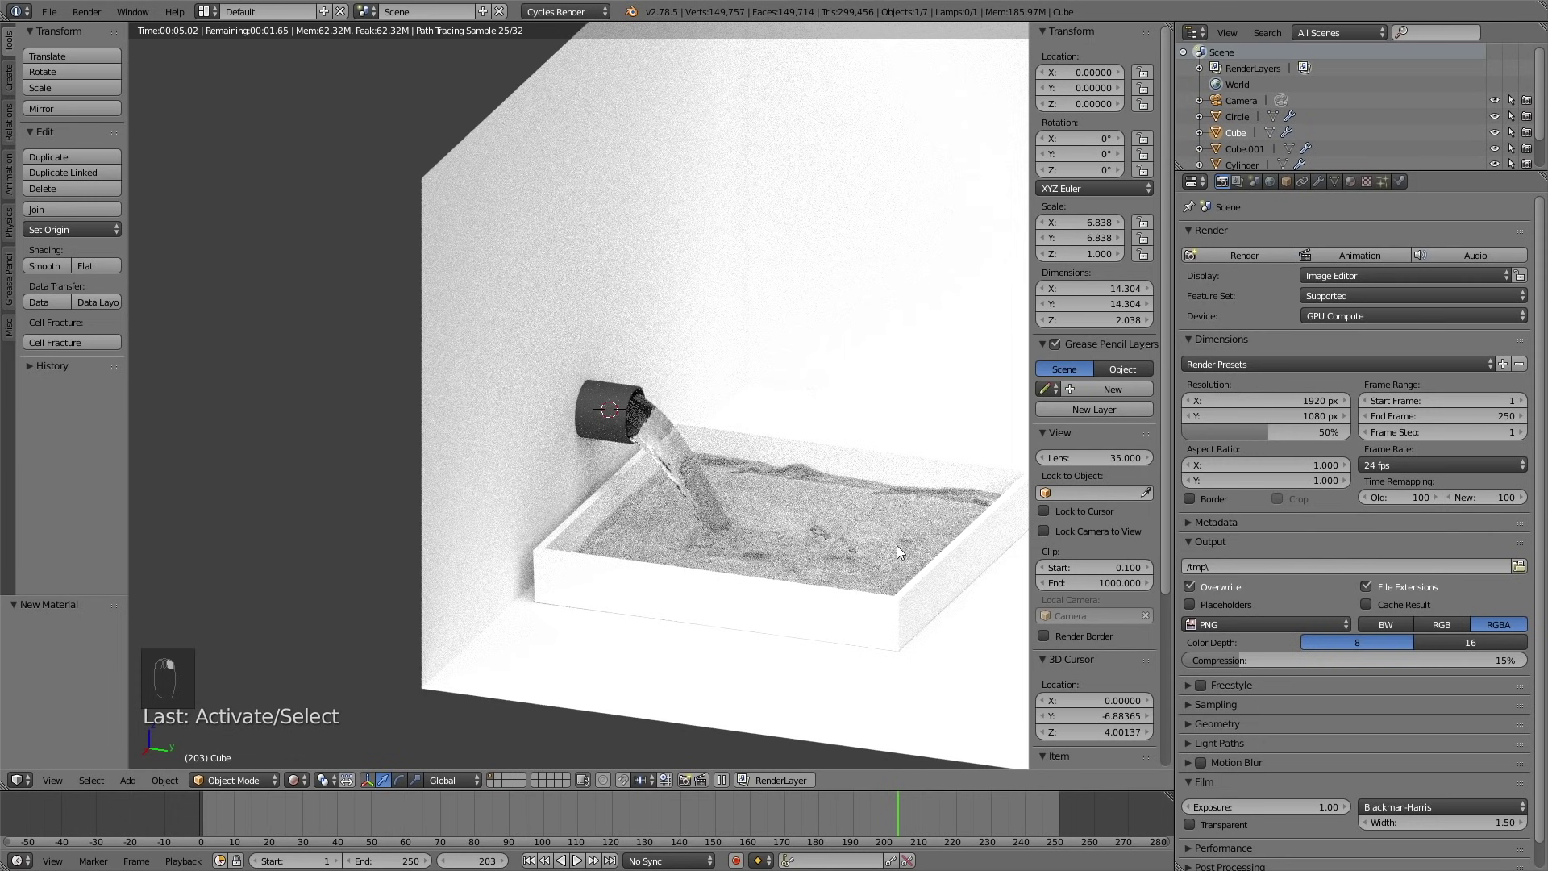
{"action": "left_click", "coordinate": [1351, 182]}
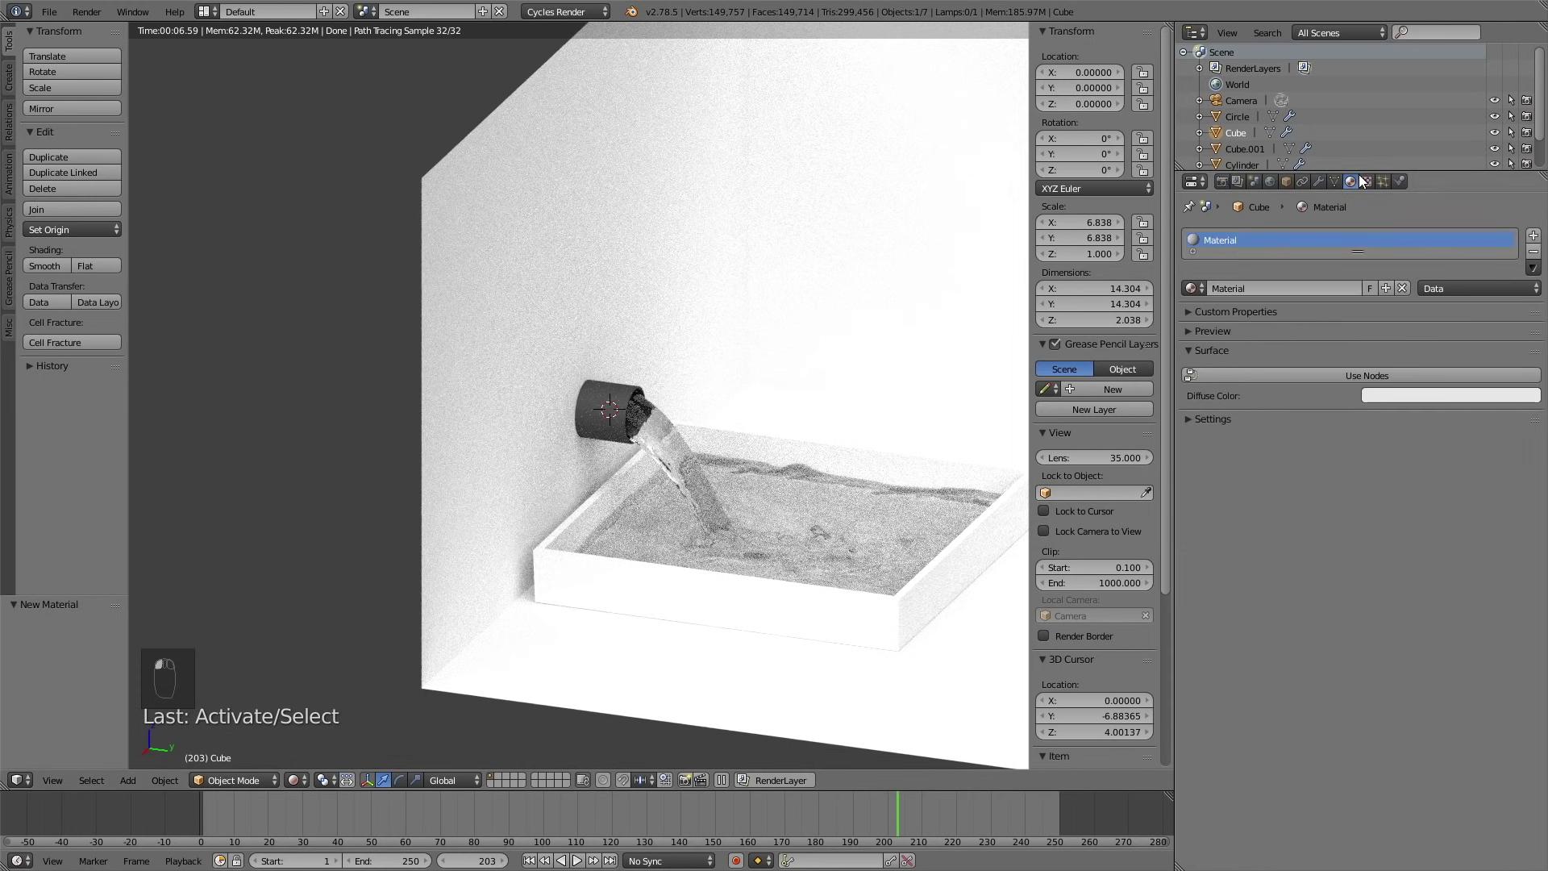
{"action": "left_click", "coordinate": [1338, 375]}
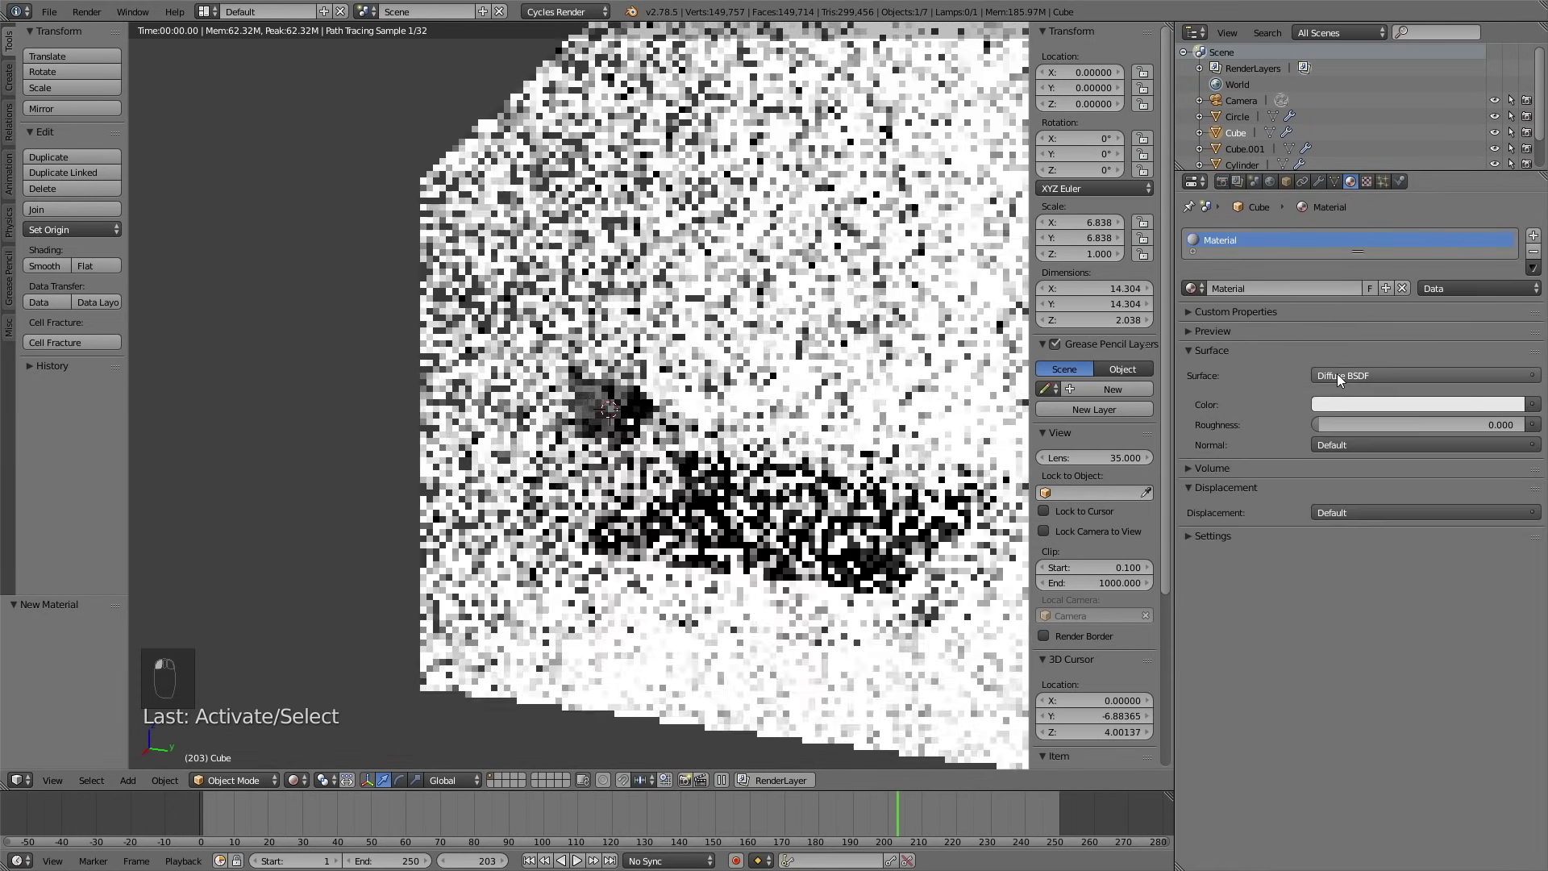
{"action": "left_click", "coordinate": [1421, 405]}
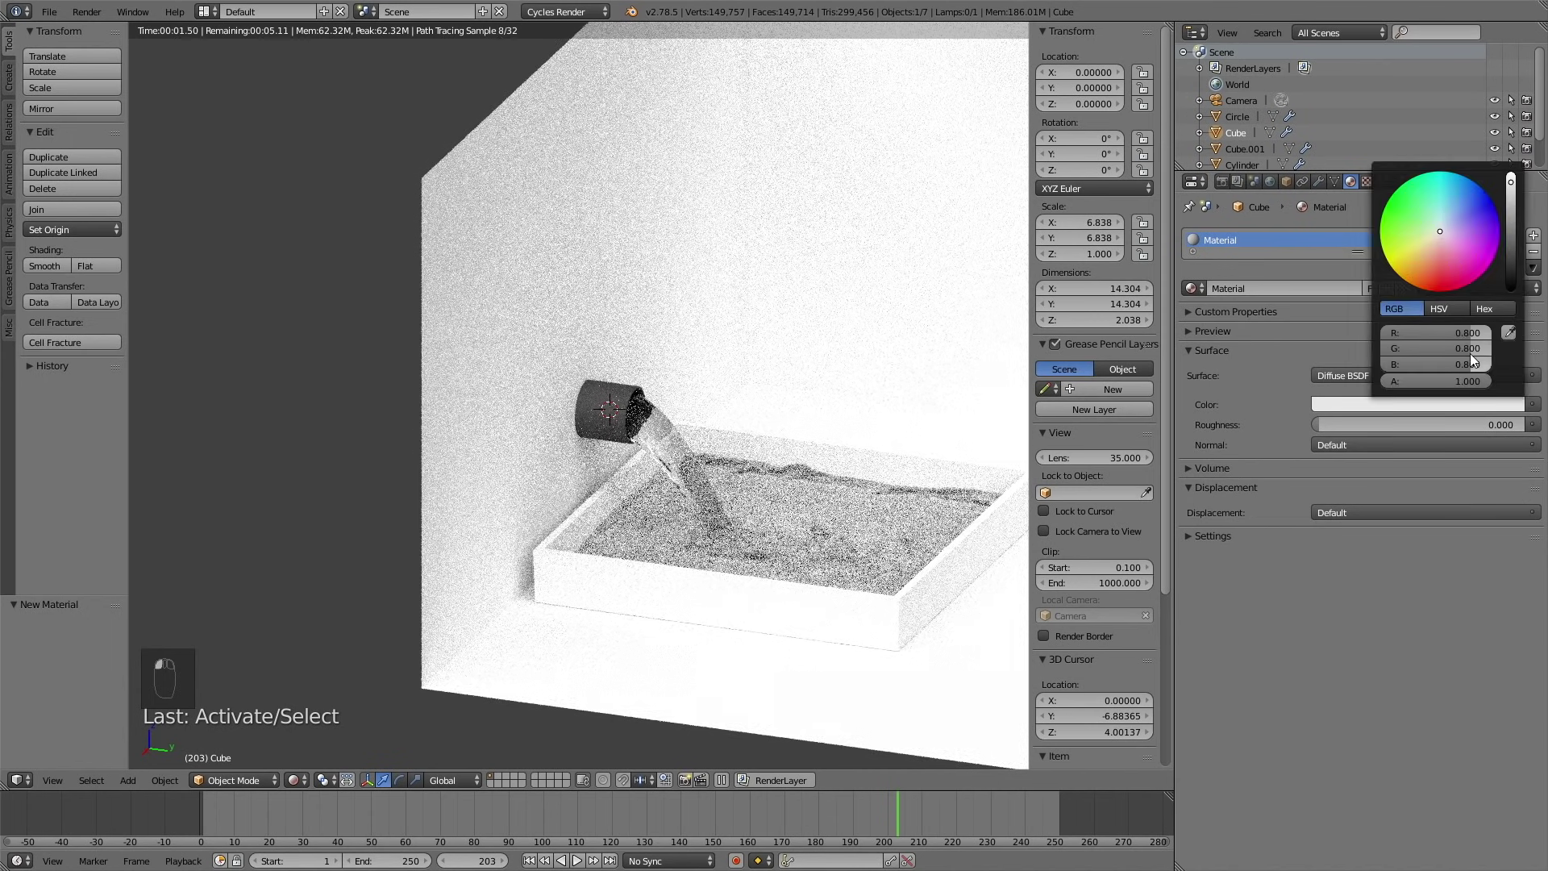
{"action": "left_click", "coordinate": [1513, 249]}
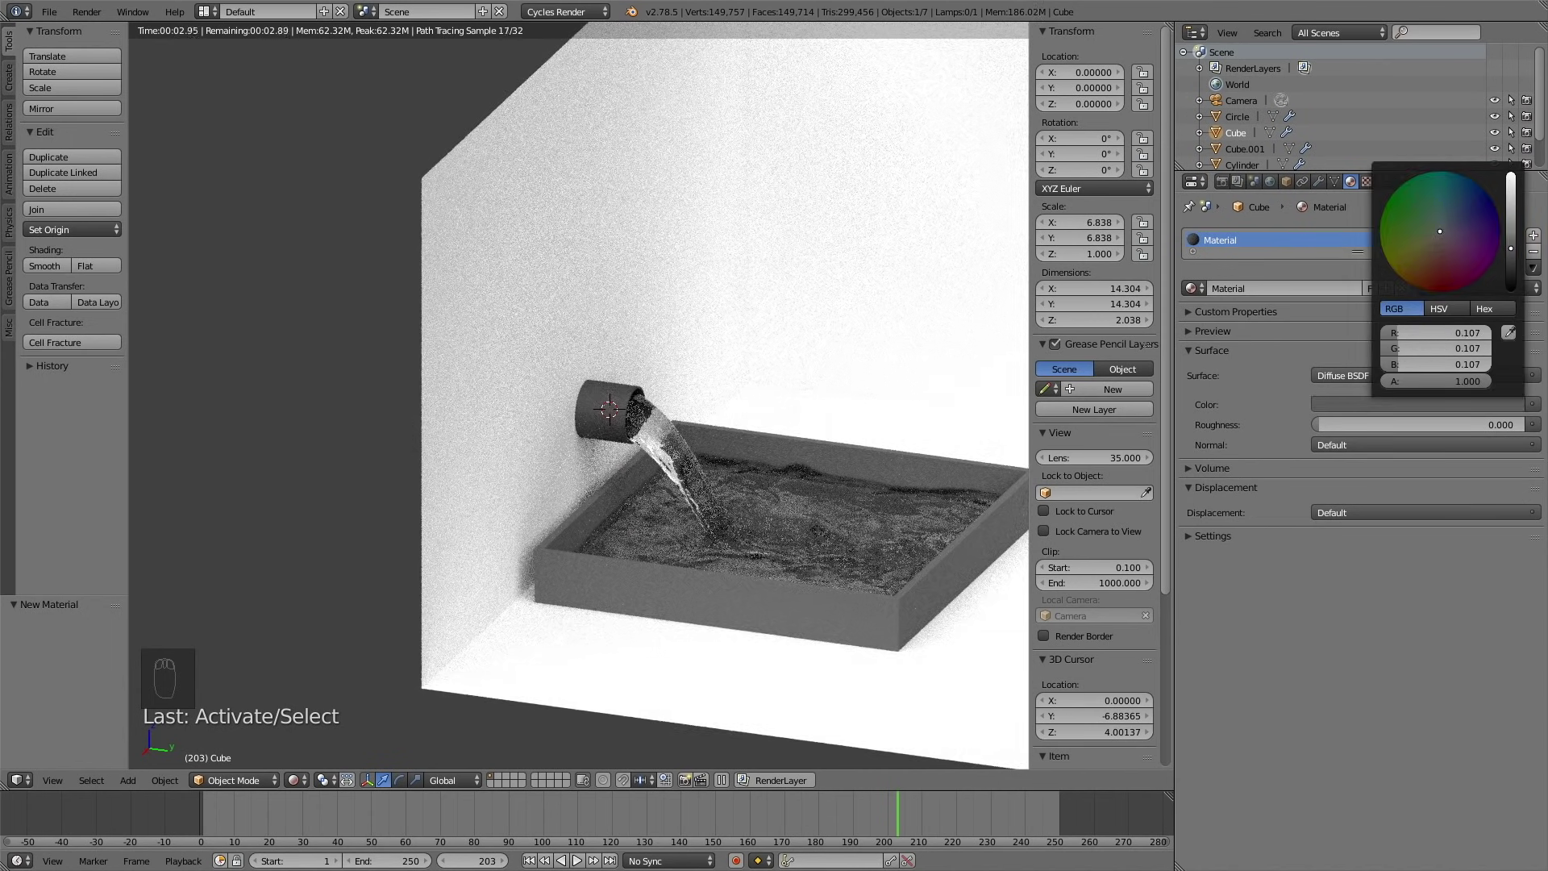
{"action": "left_click", "coordinate": [1511, 227]}
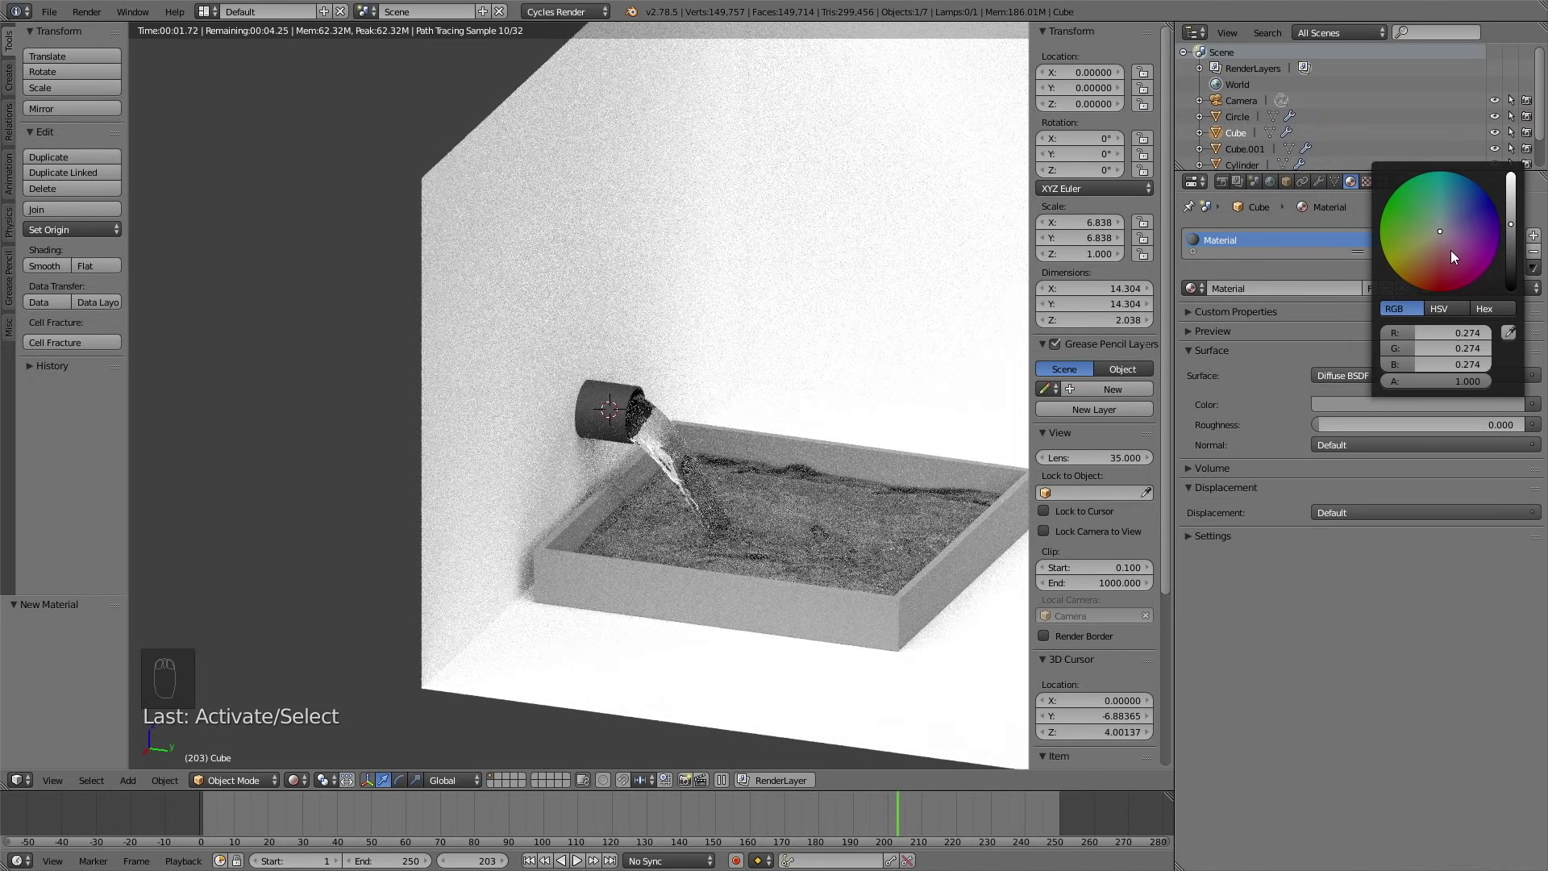
- Give the walls and floor a new diffuse material in muted teal, with red 0.177 and blue 0.26
{"action": "right_click", "coordinate": [758, 204]}
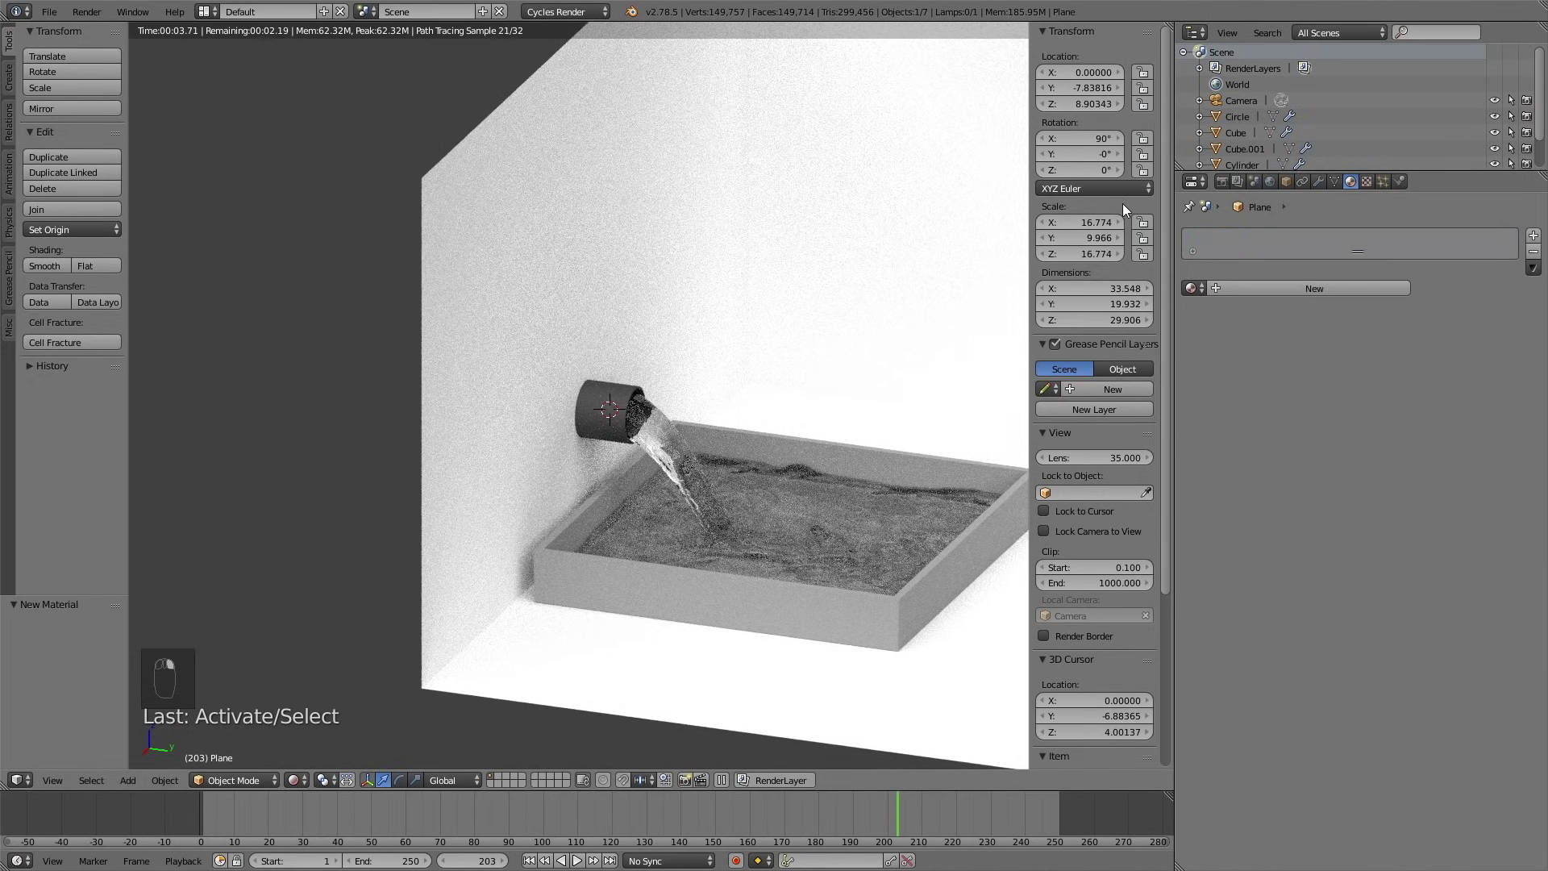
{"action": "left_click", "coordinate": [1255, 289]}
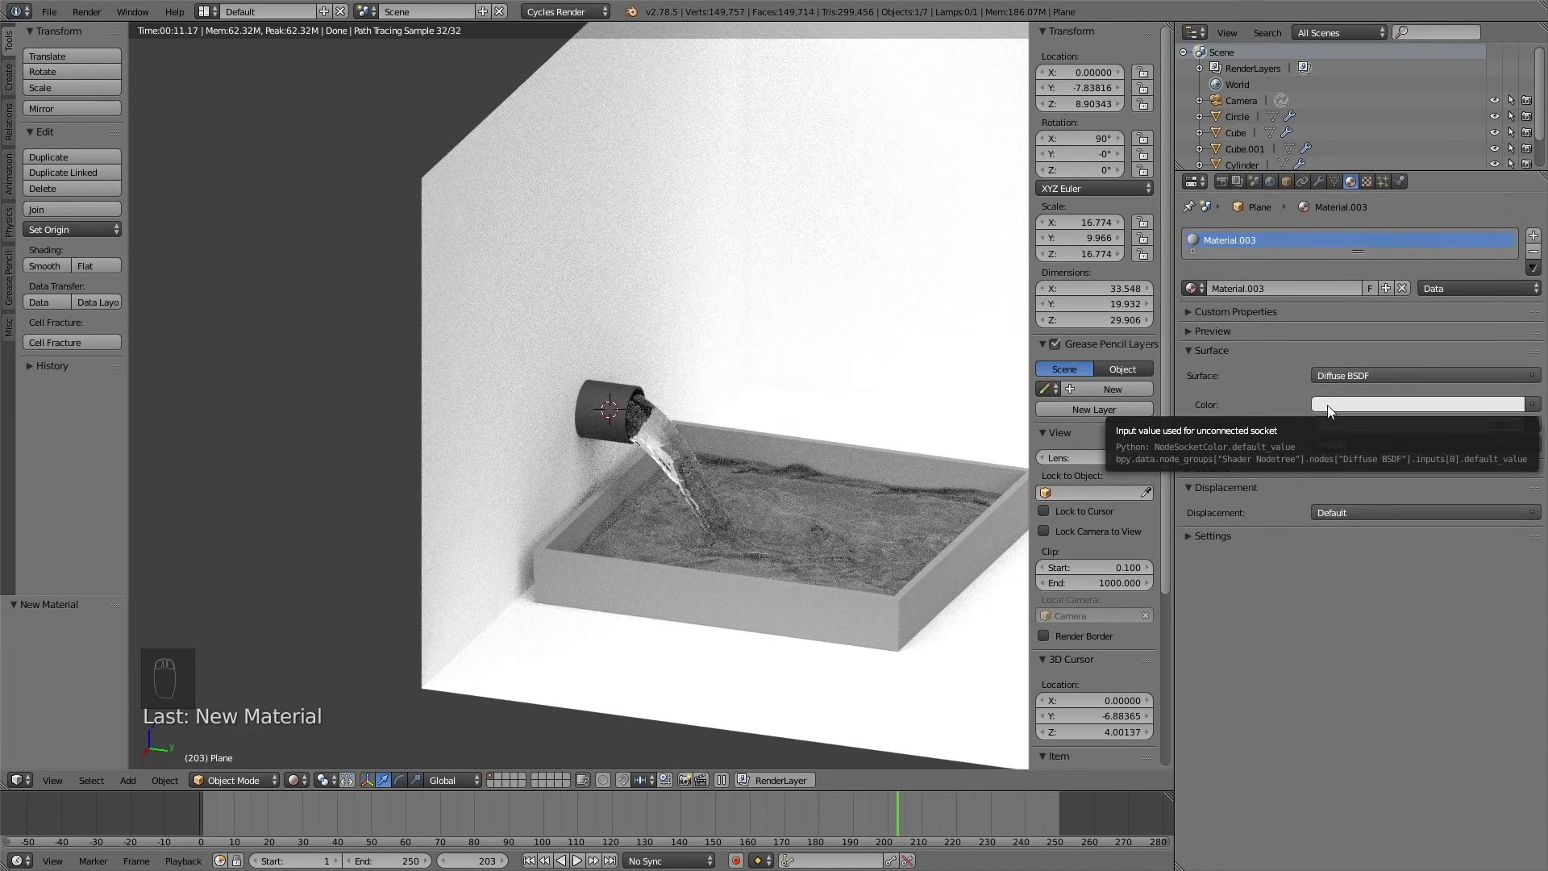
{"action": "left_click", "coordinate": [1329, 411]}
{"action": "left_click", "coordinate": [1427, 333]}
{"action": "type", "text": ".177"}
{"action": "key", "text": "Return"}
{"action": "left_click", "coordinate": [1449, 348]}
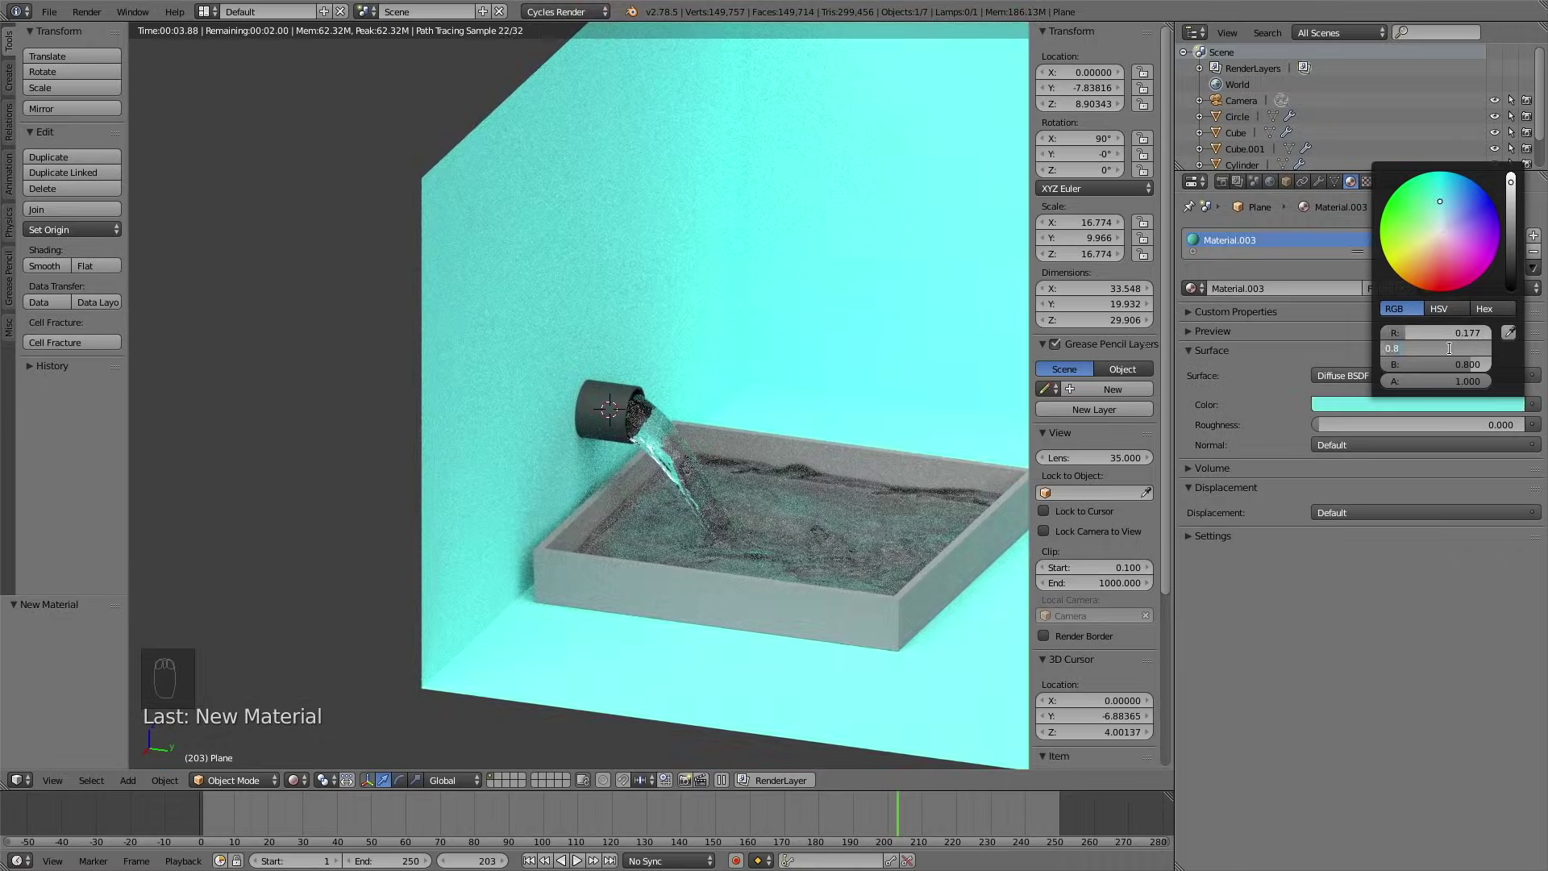
{"action": "key", "text": "Return"}
{"action": "left_click", "coordinate": [1451, 365]}
{"action": "type", "text": ".26"}
{"action": "key", "text": "Return"}
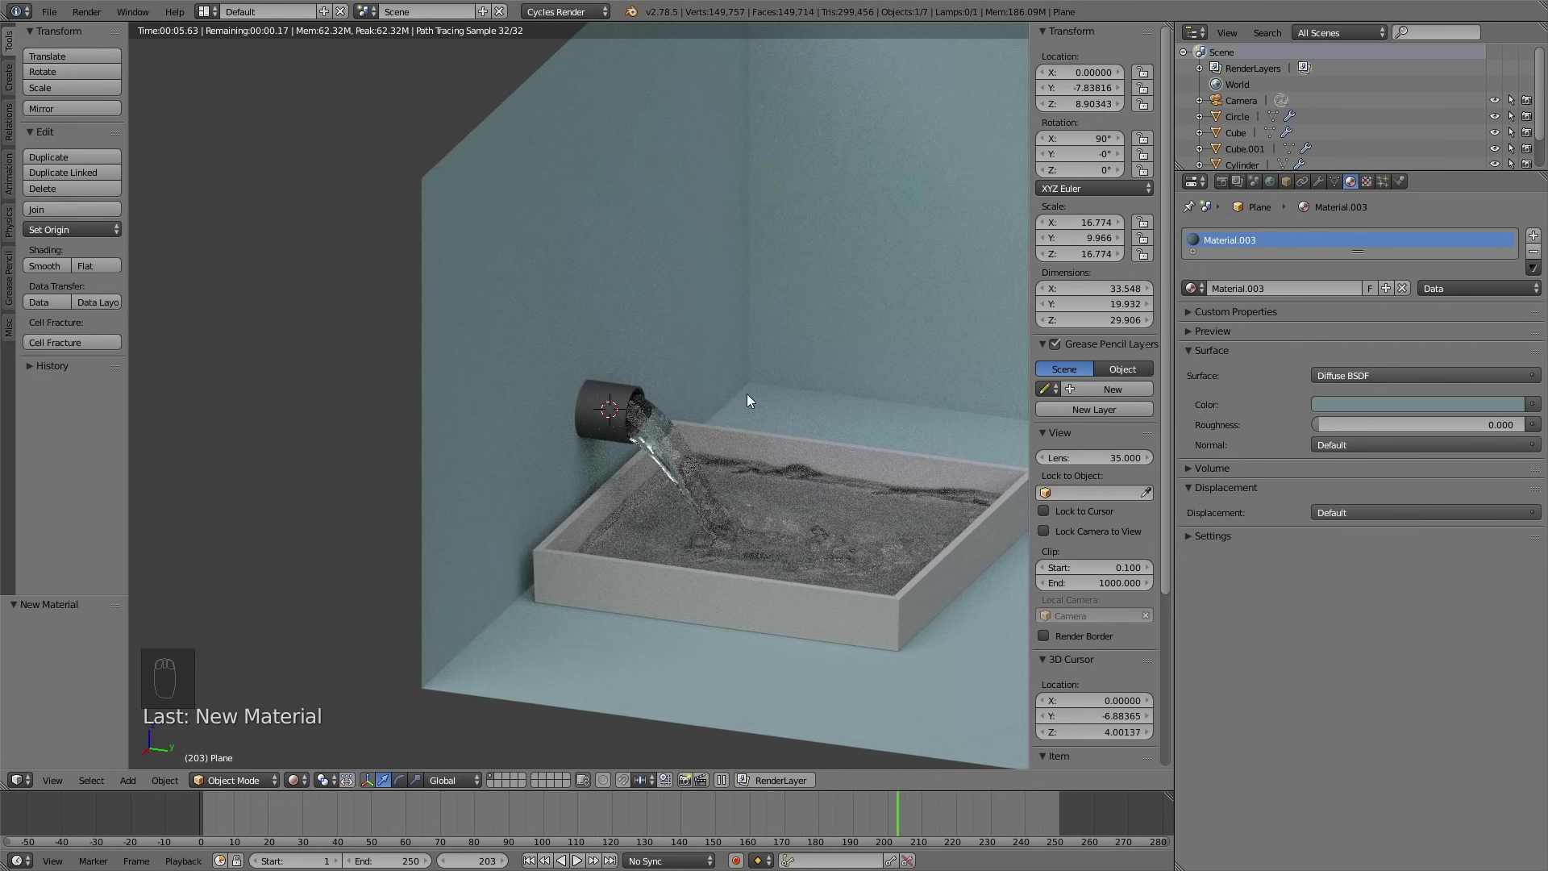
- Look through the camera and fly it back to frame the pipe and the whole box, and preview the framing in rendered shading
{"action": "key", "text": "KP_0"}
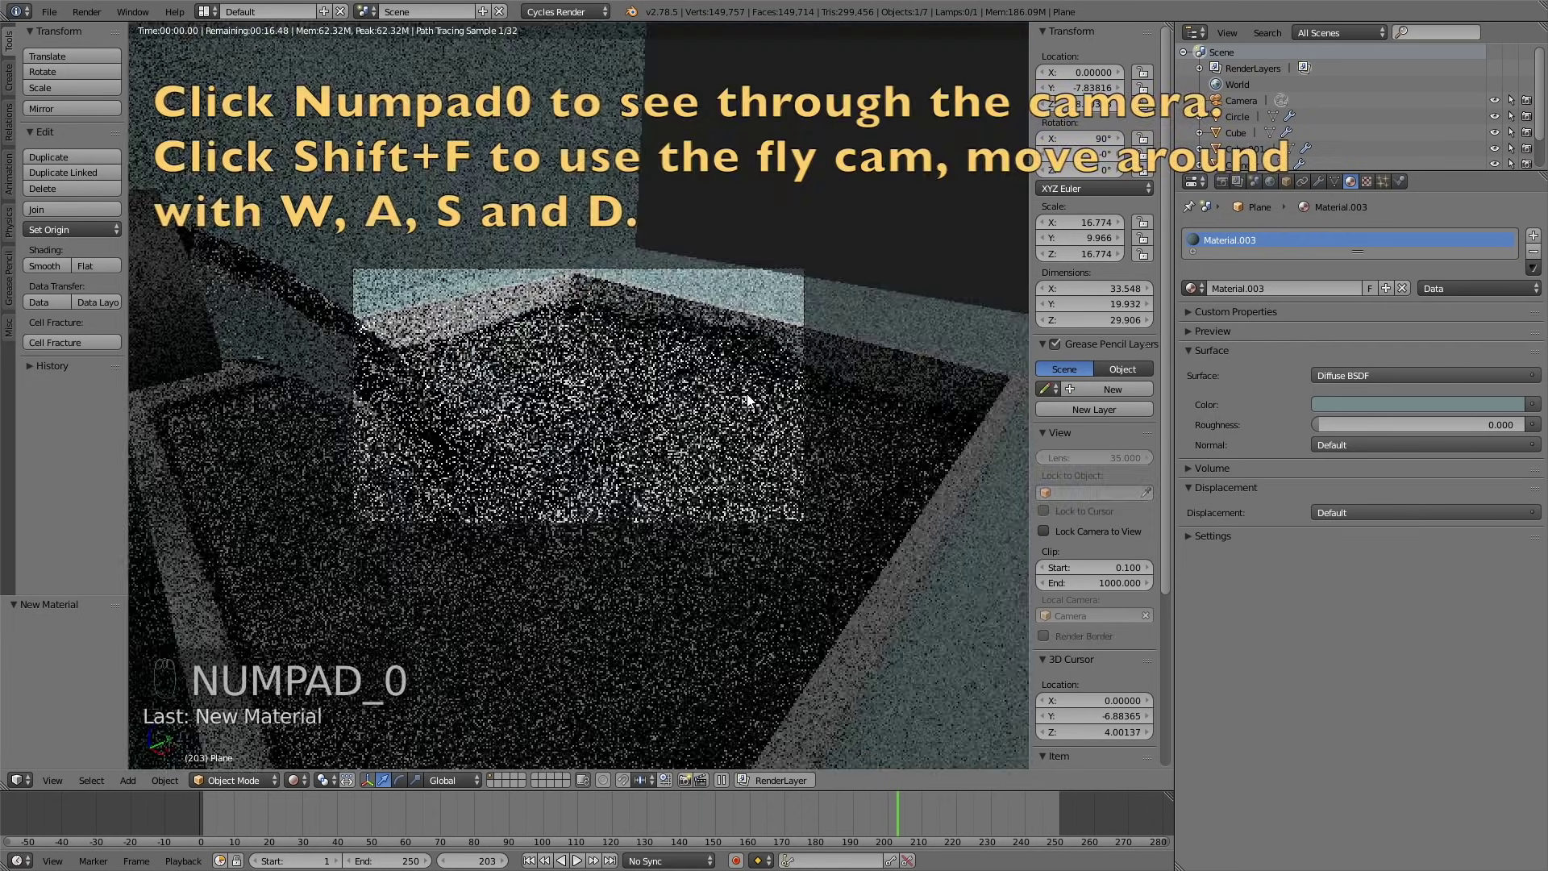
{"action": "key", "text": "shift+z"}
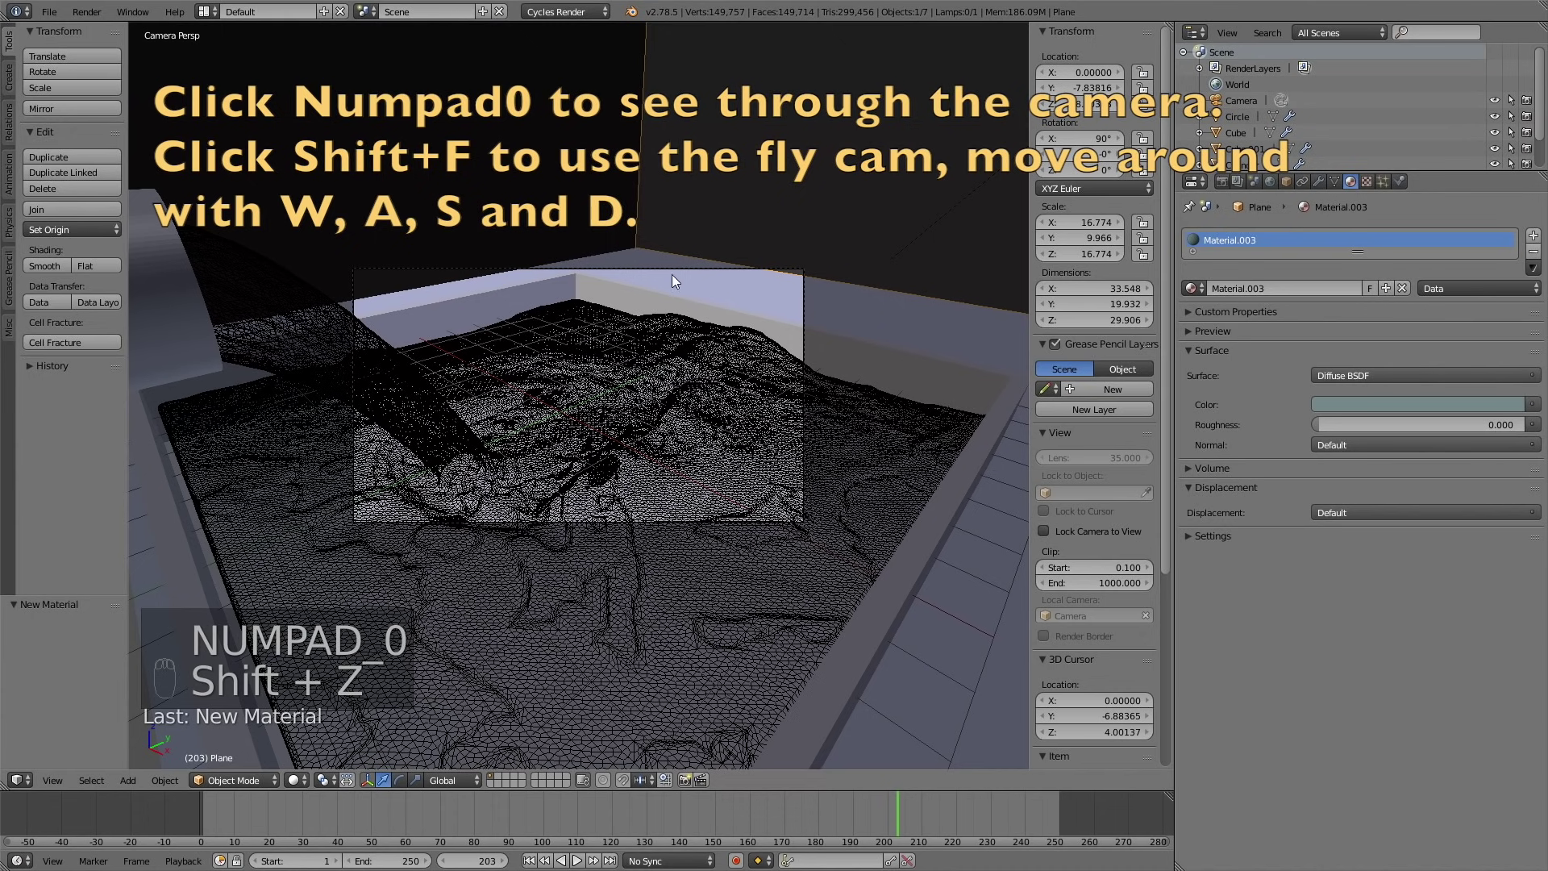
{"action": "right_click", "coordinate": [664, 271]}
{"action": "key", "text": "shift+f"}
{"action": "key", "text": "s"}
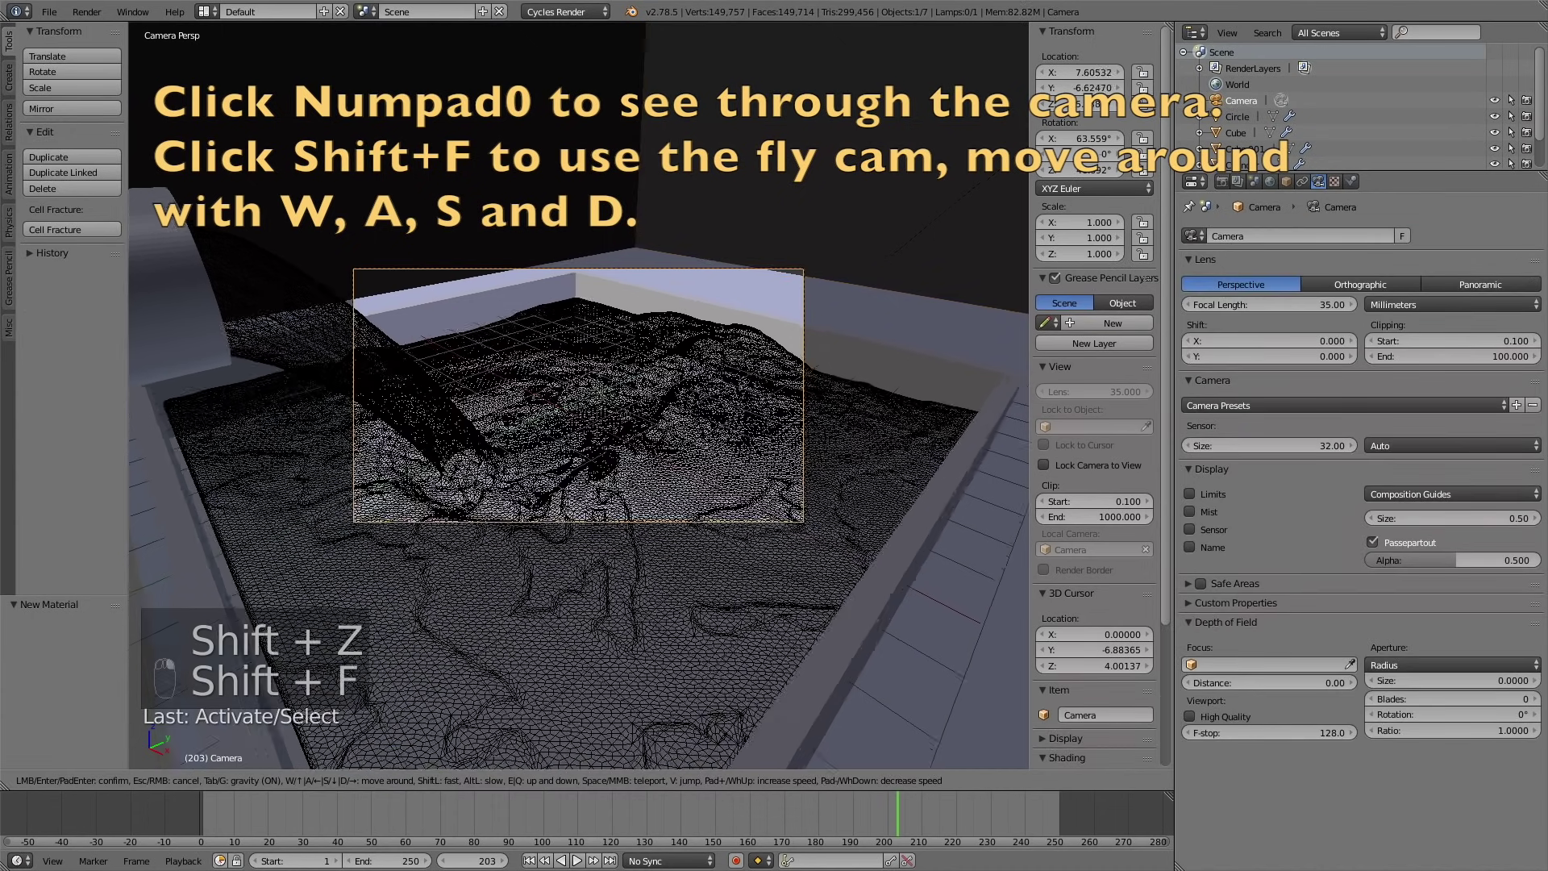
{"action": "key", "text": "s"}
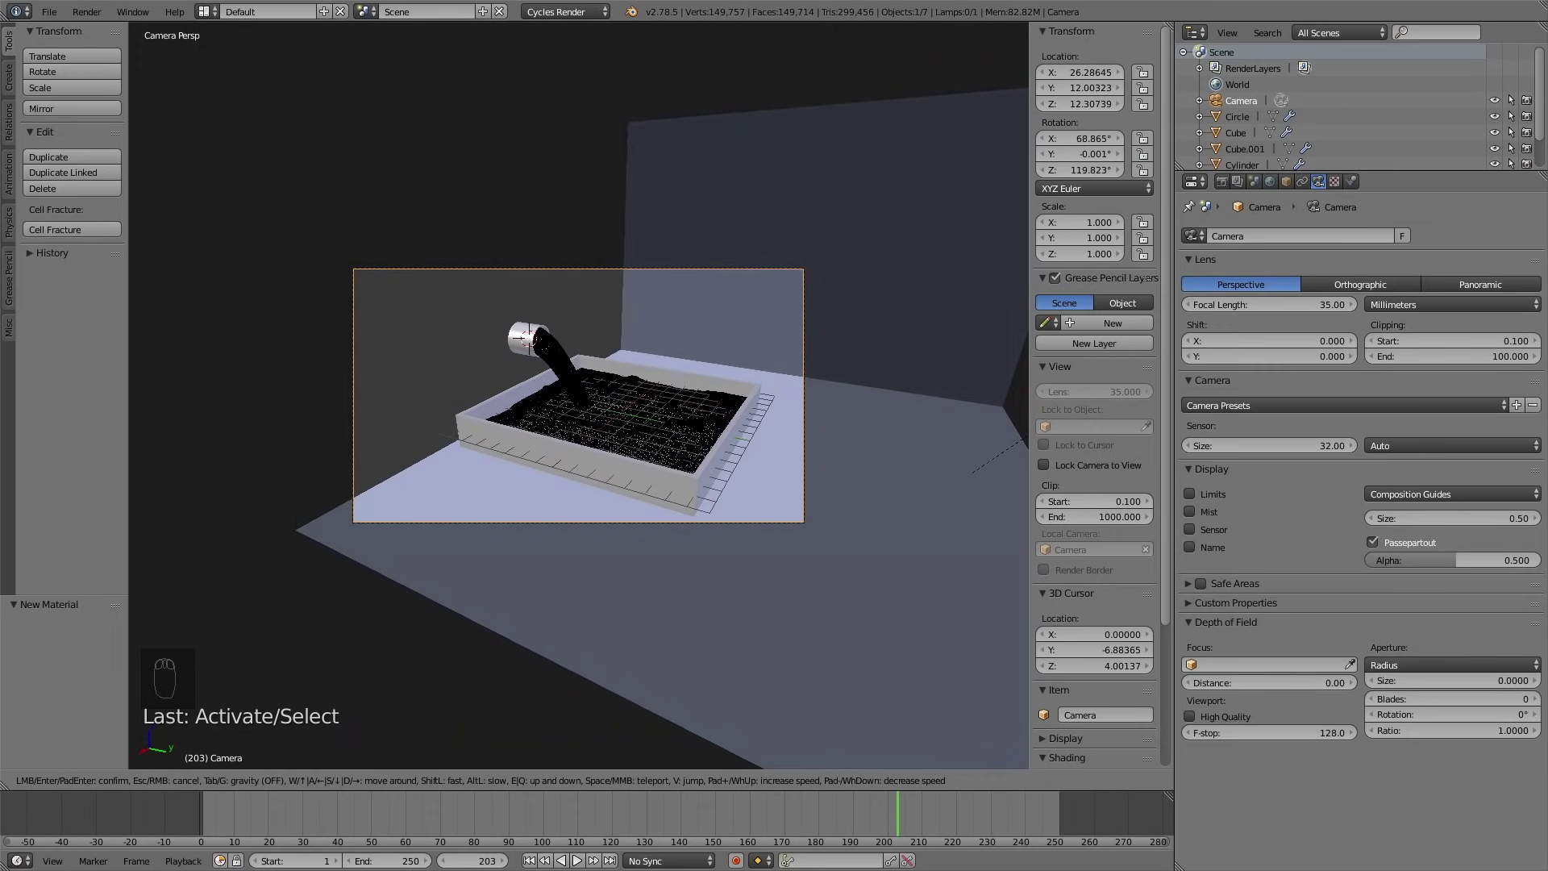
{"action": "left_click", "coordinate": [585, 404]}
{"action": "key", "text": "Home"}
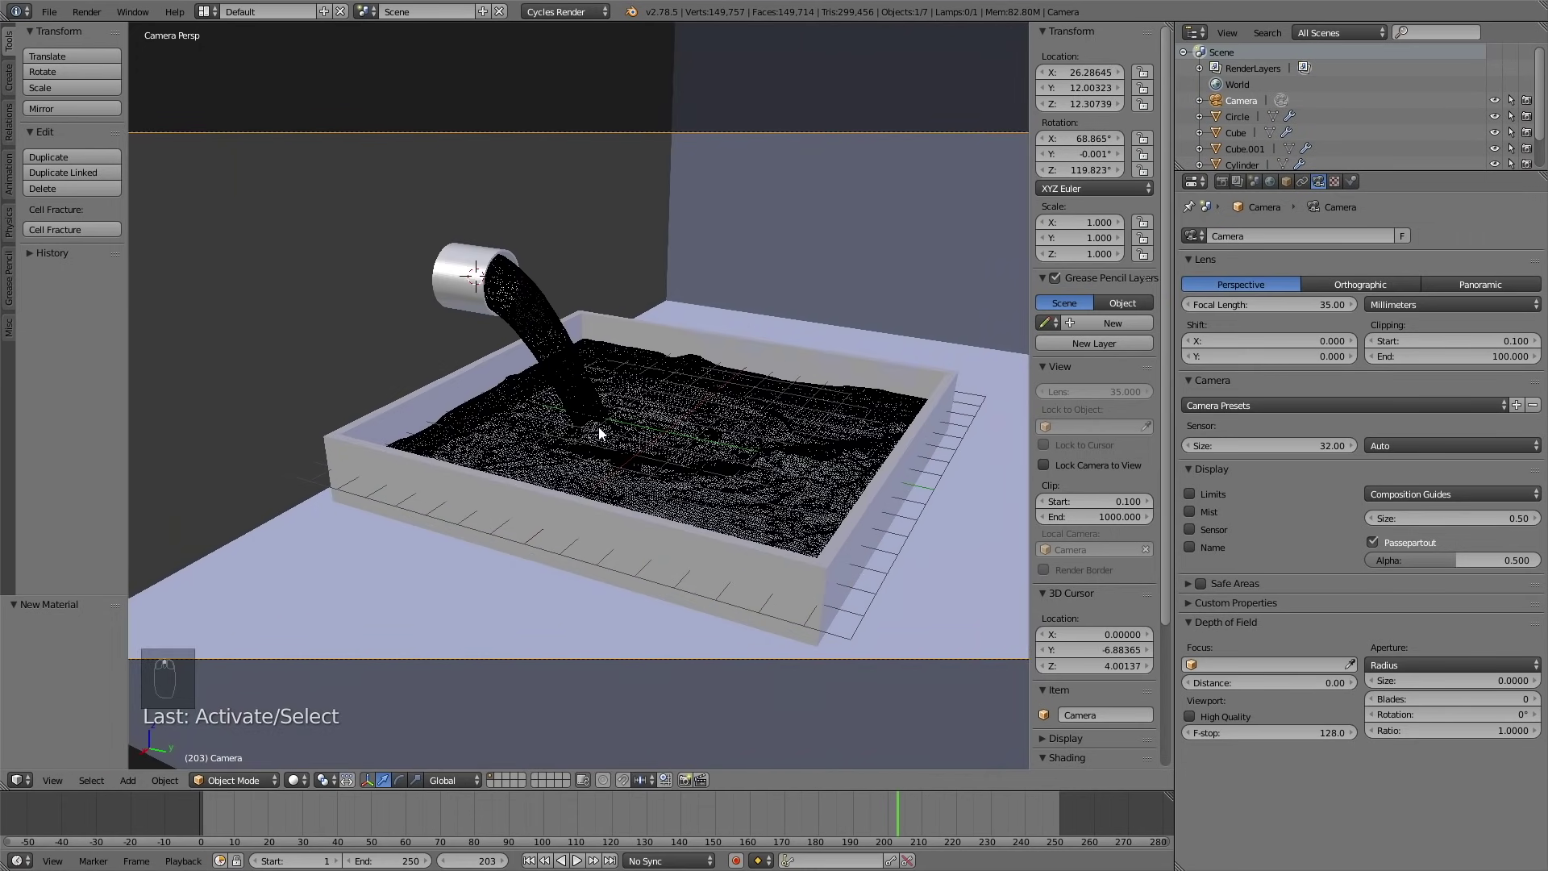
{"action": "key", "text": "shift+z"}
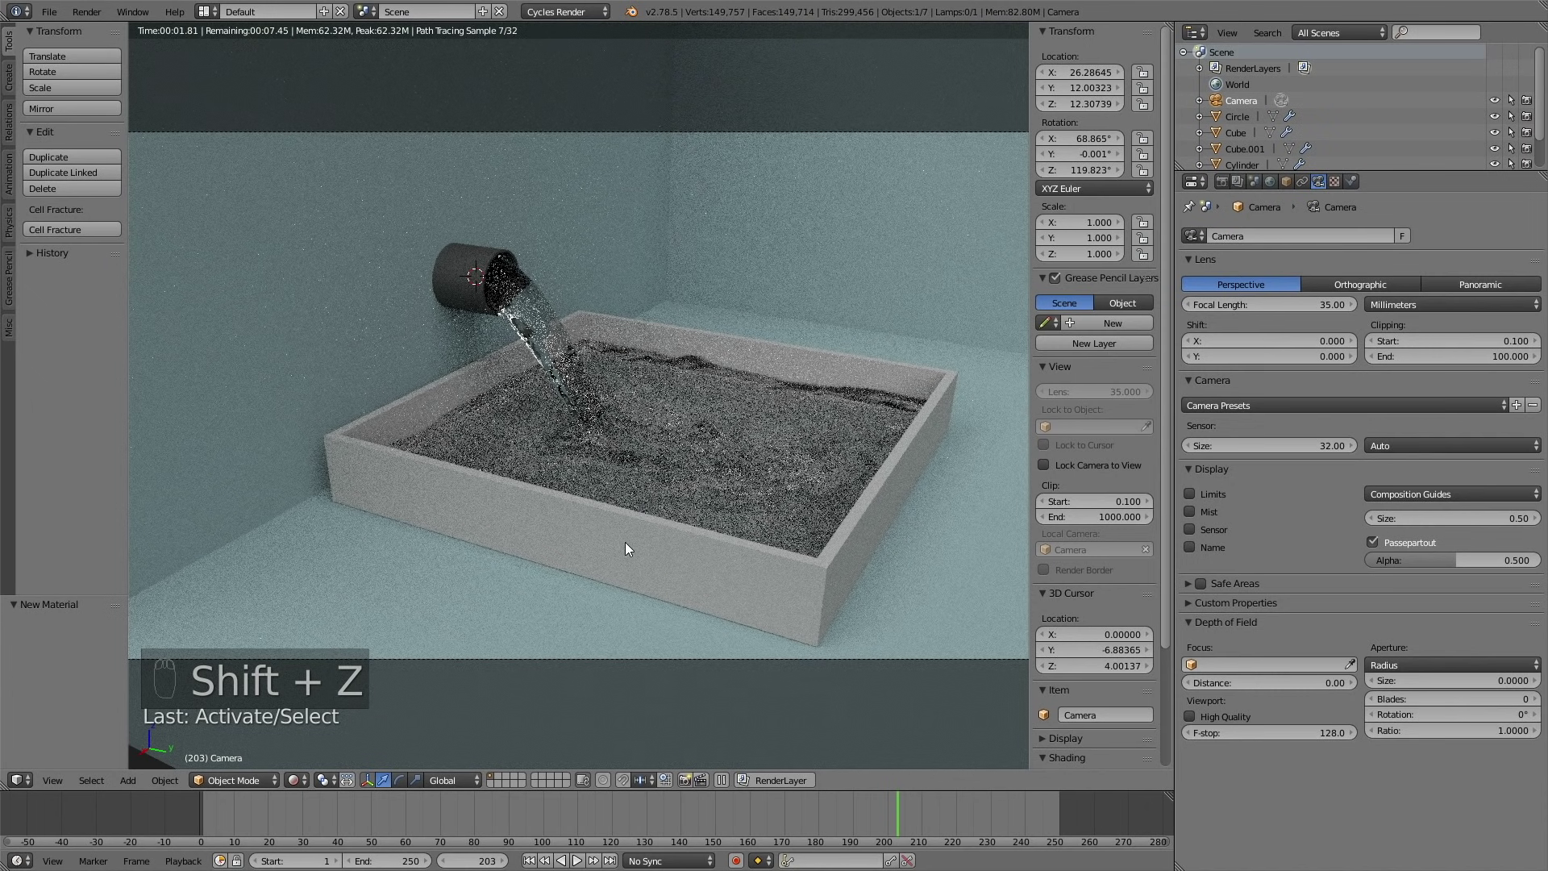
- Darken the box material's diffuse colour to a dark grey
{"action": "right_click", "coordinate": [625, 549]}
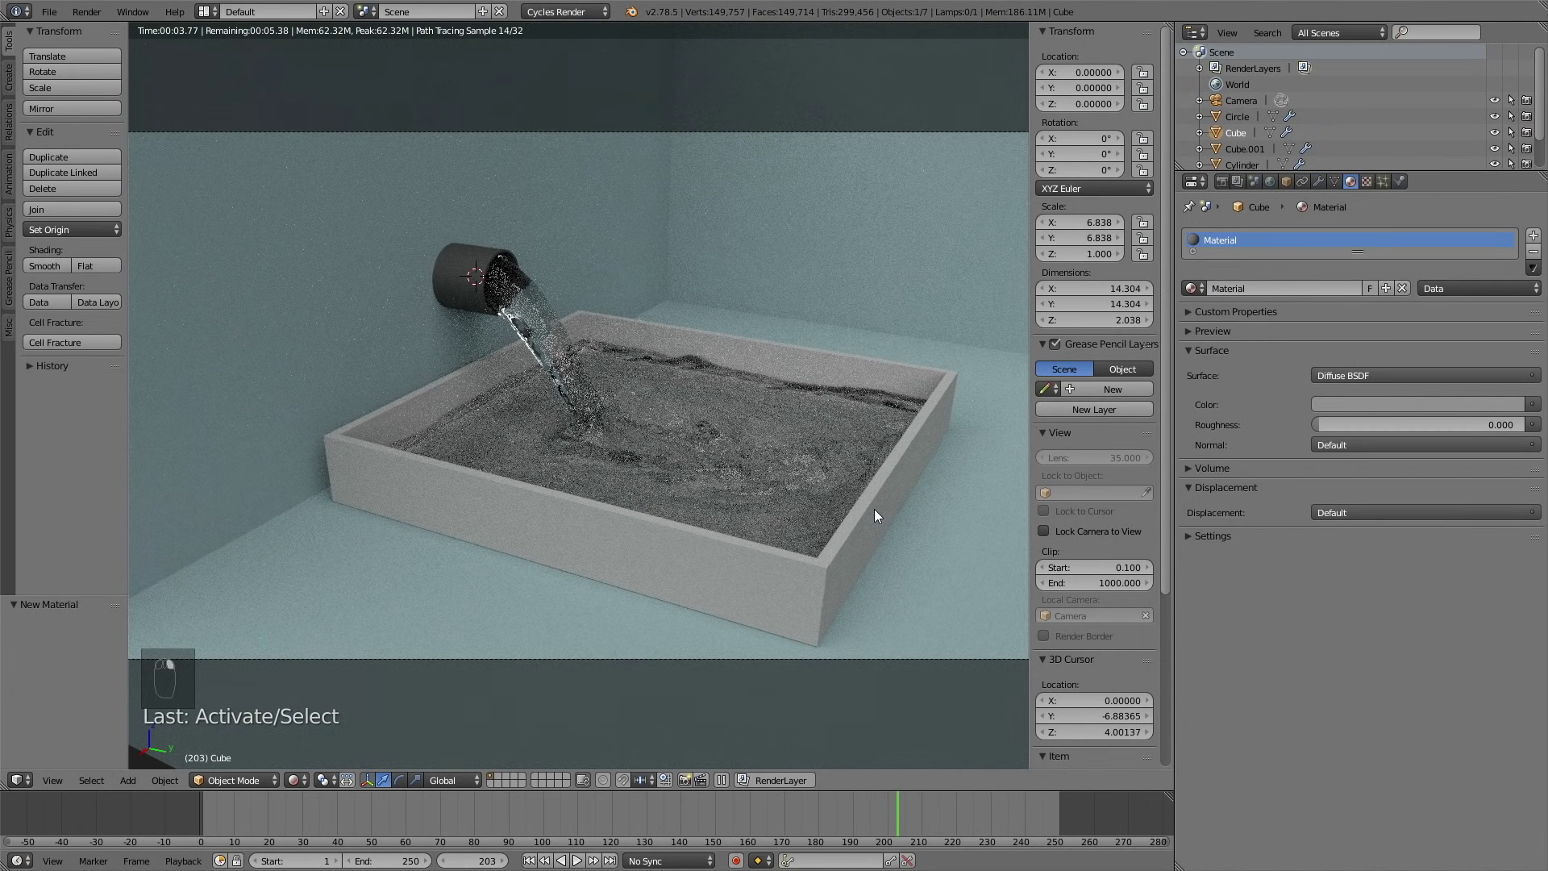
{"action": "left_click", "coordinate": [1342, 404]}
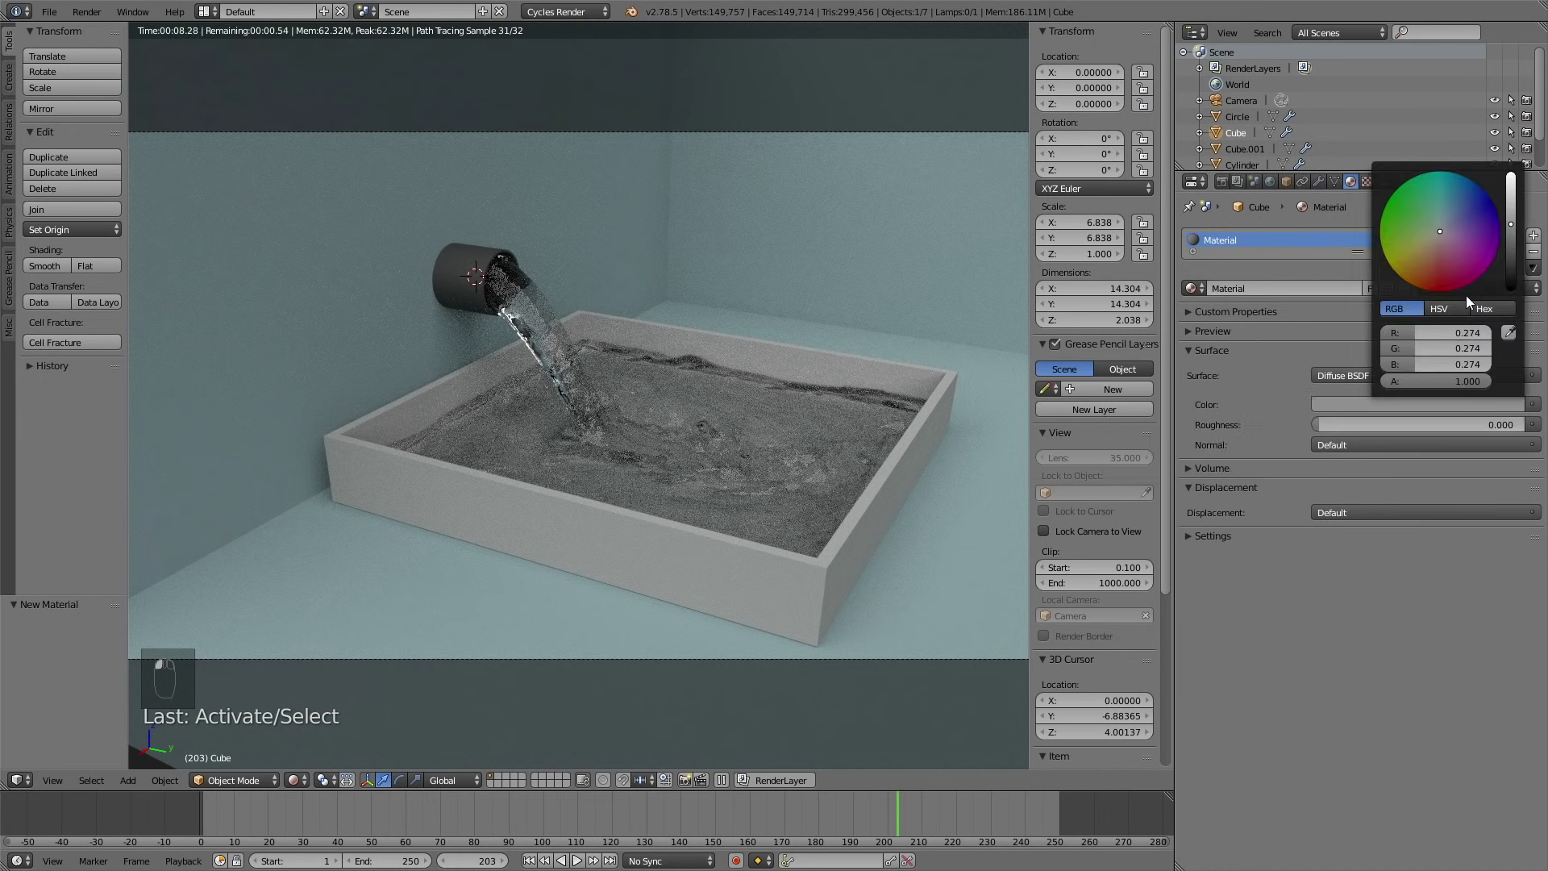
{"action": "left_click", "coordinate": [1508, 258]}
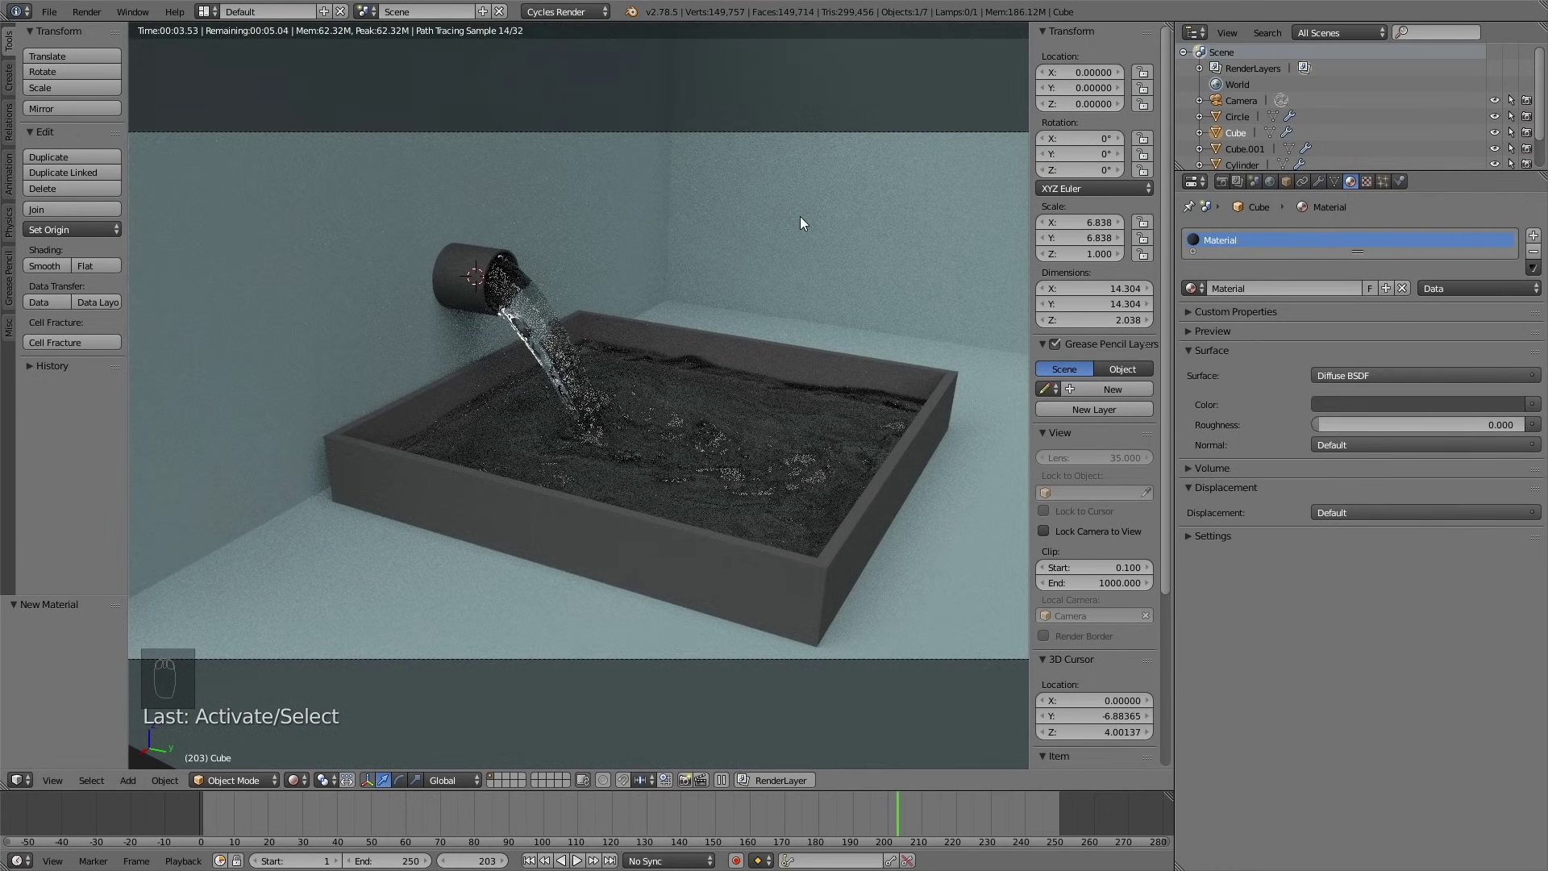
- Change the diffuse colour of the walls and floor to a muted blue
{"action": "right_click", "coordinate": [669, 184]}
{"action": "left_click", "coordinate": [1335, 403]}
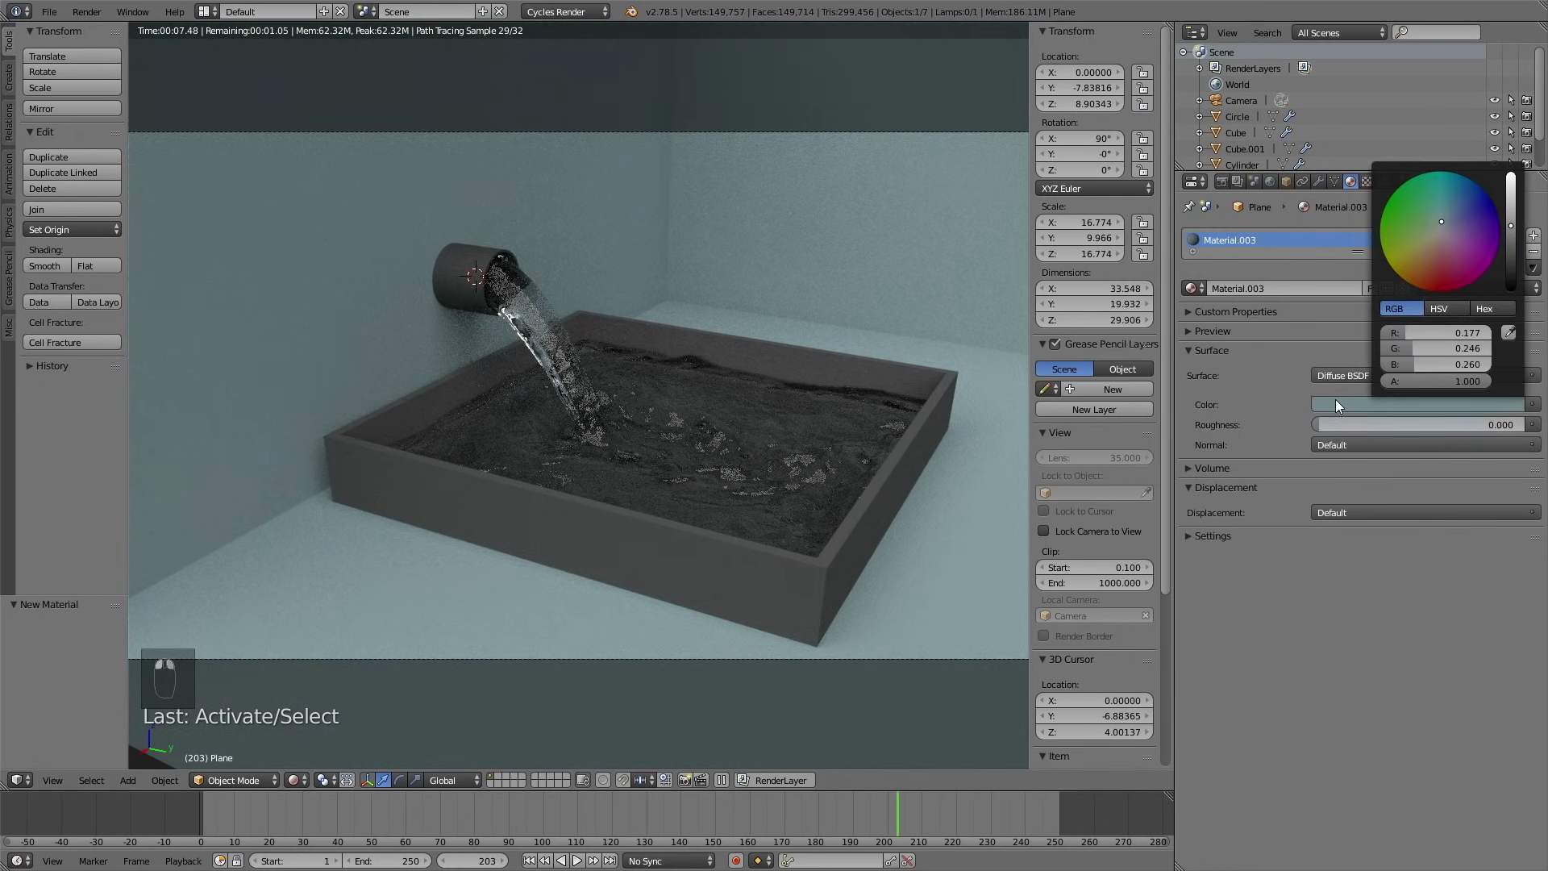
{"action": "left_click", "coordinate": [1450, 215]}
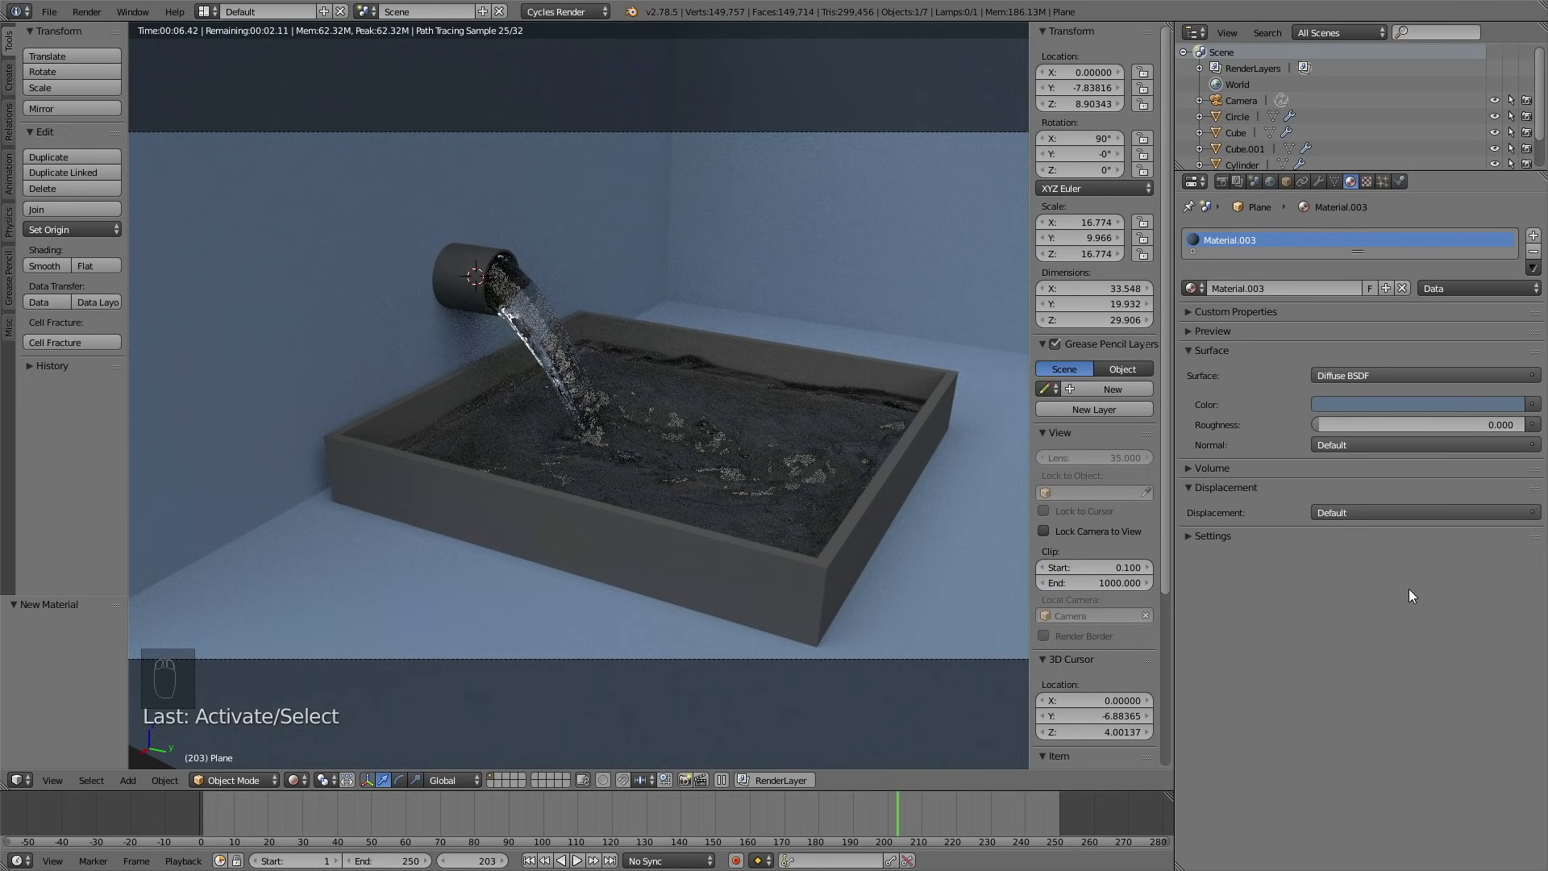
- Set the render resolution scale to 100% and the frame rate to 30 fps
{"action": "left_click", "coordinate": [1222, 182]}
{"action": "left_click_drag", "start_coordinate": [1267, 432], "coordinate": [1348, 432]}
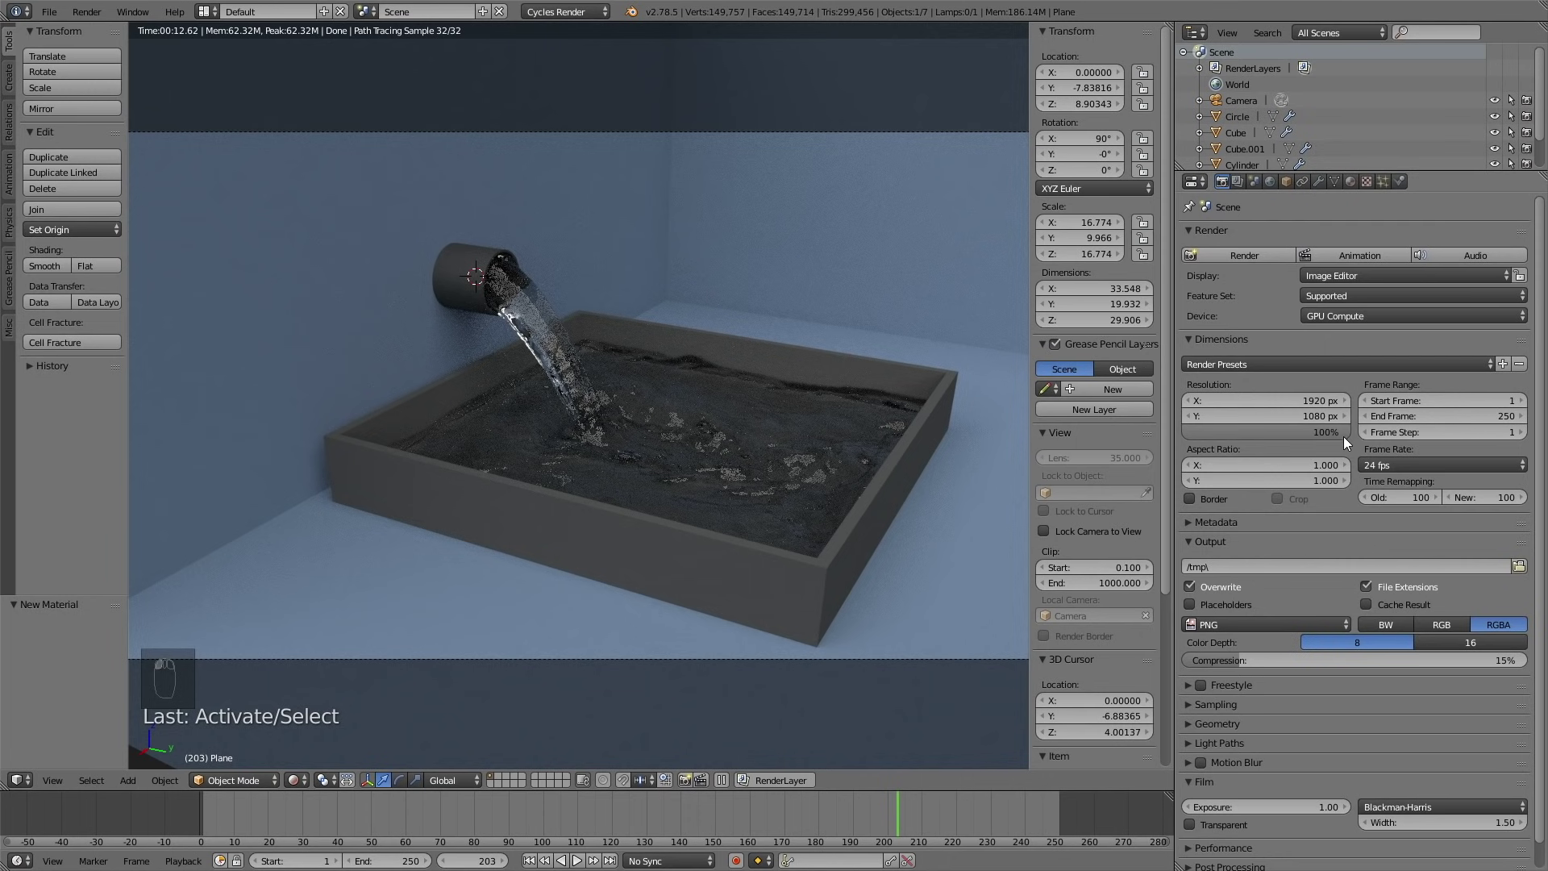
{"action": "scroll", "coordinate": [1347, 433], "scroll_direction": "down", "scroll_amount": 1}
{"action": "left_click", "coordinate": [1374, 438]}
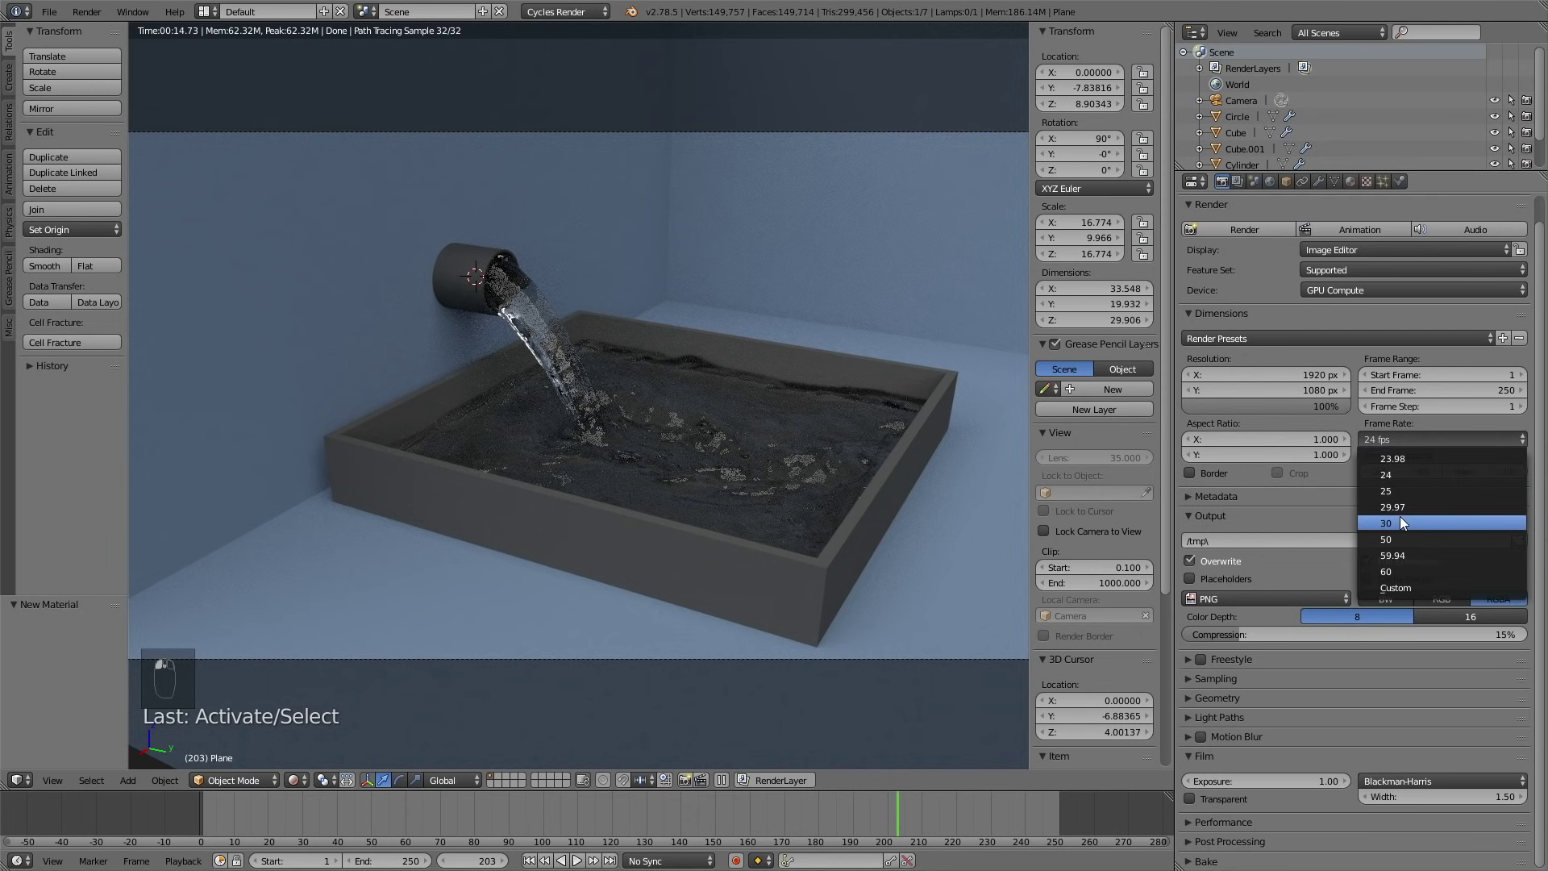
{"action": "left_click", "coordinate": [1400, 516]}
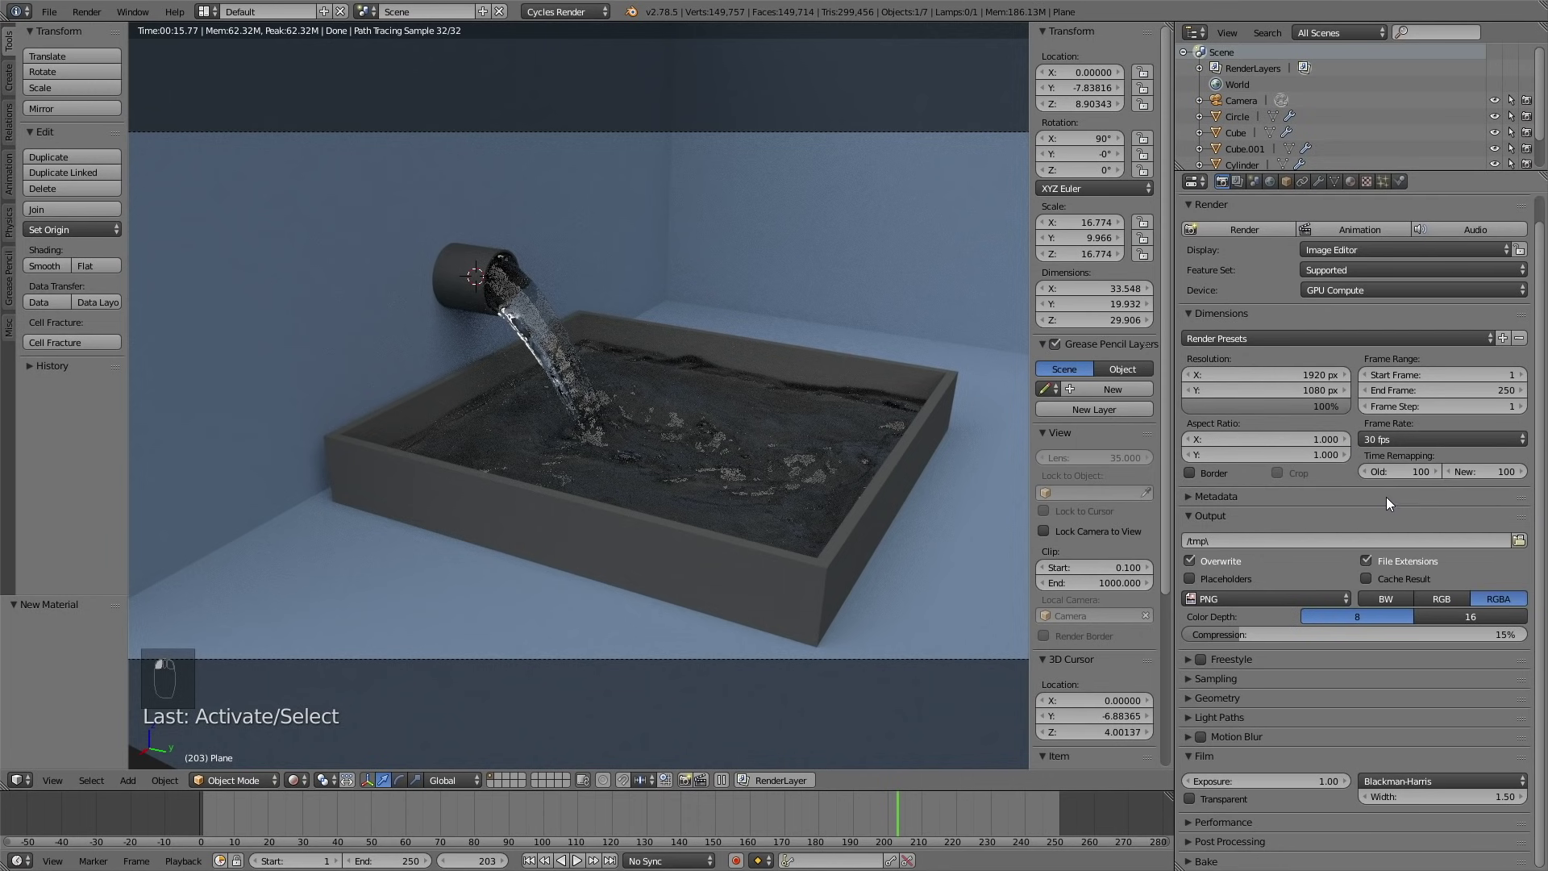
- Create a folder named "water render" in C:\tmp\ for the render output and open it
{"action": "left_click", "coordinate": [1518, 540]}
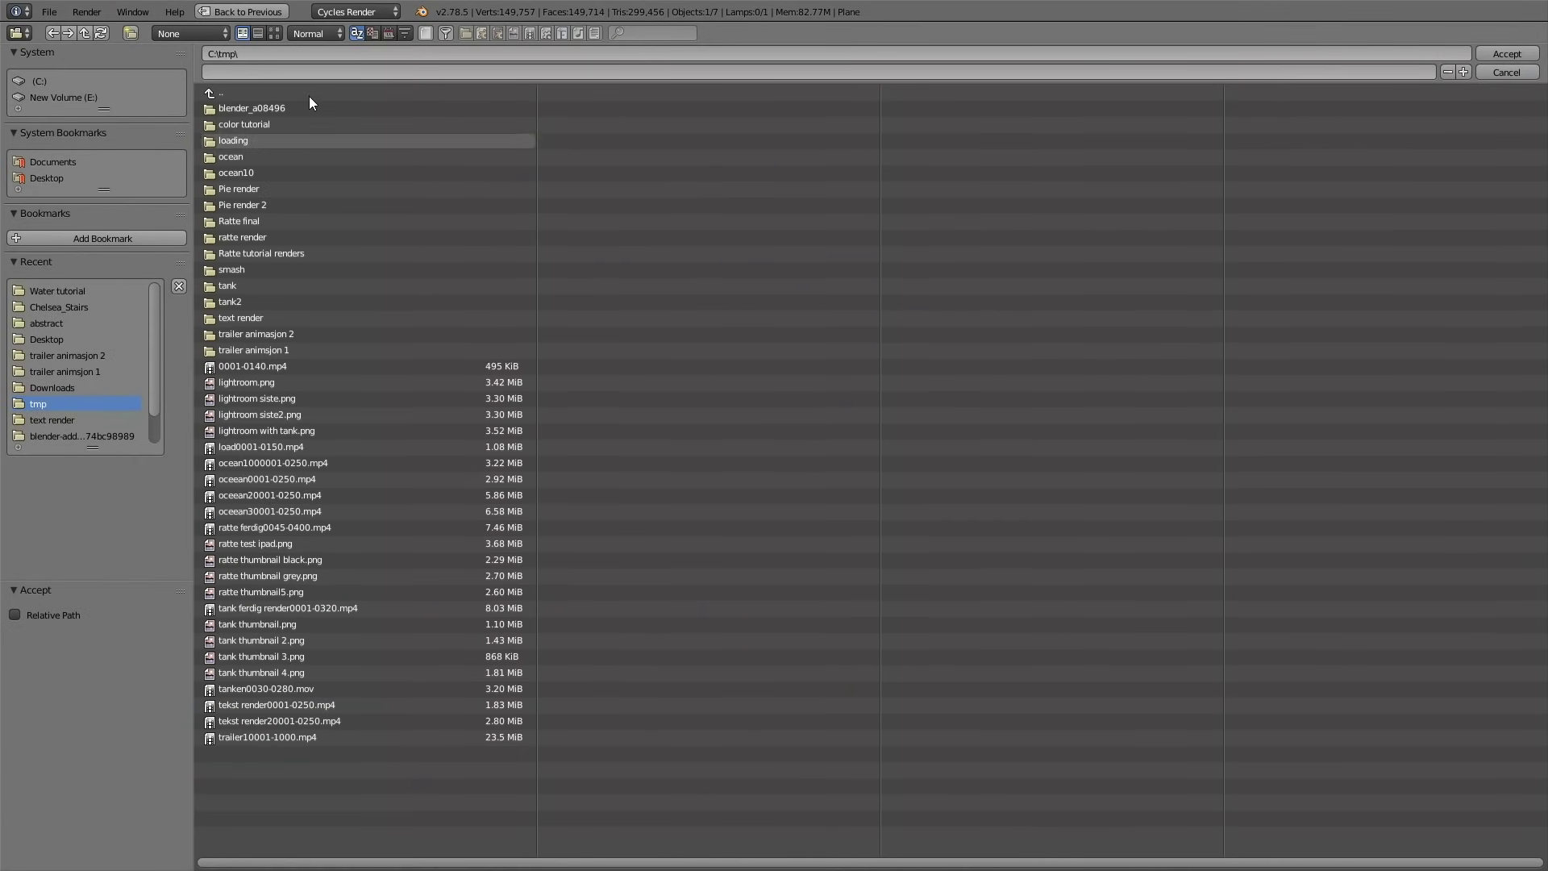
{"action": "left_click", "coordinate": [129, 32]}
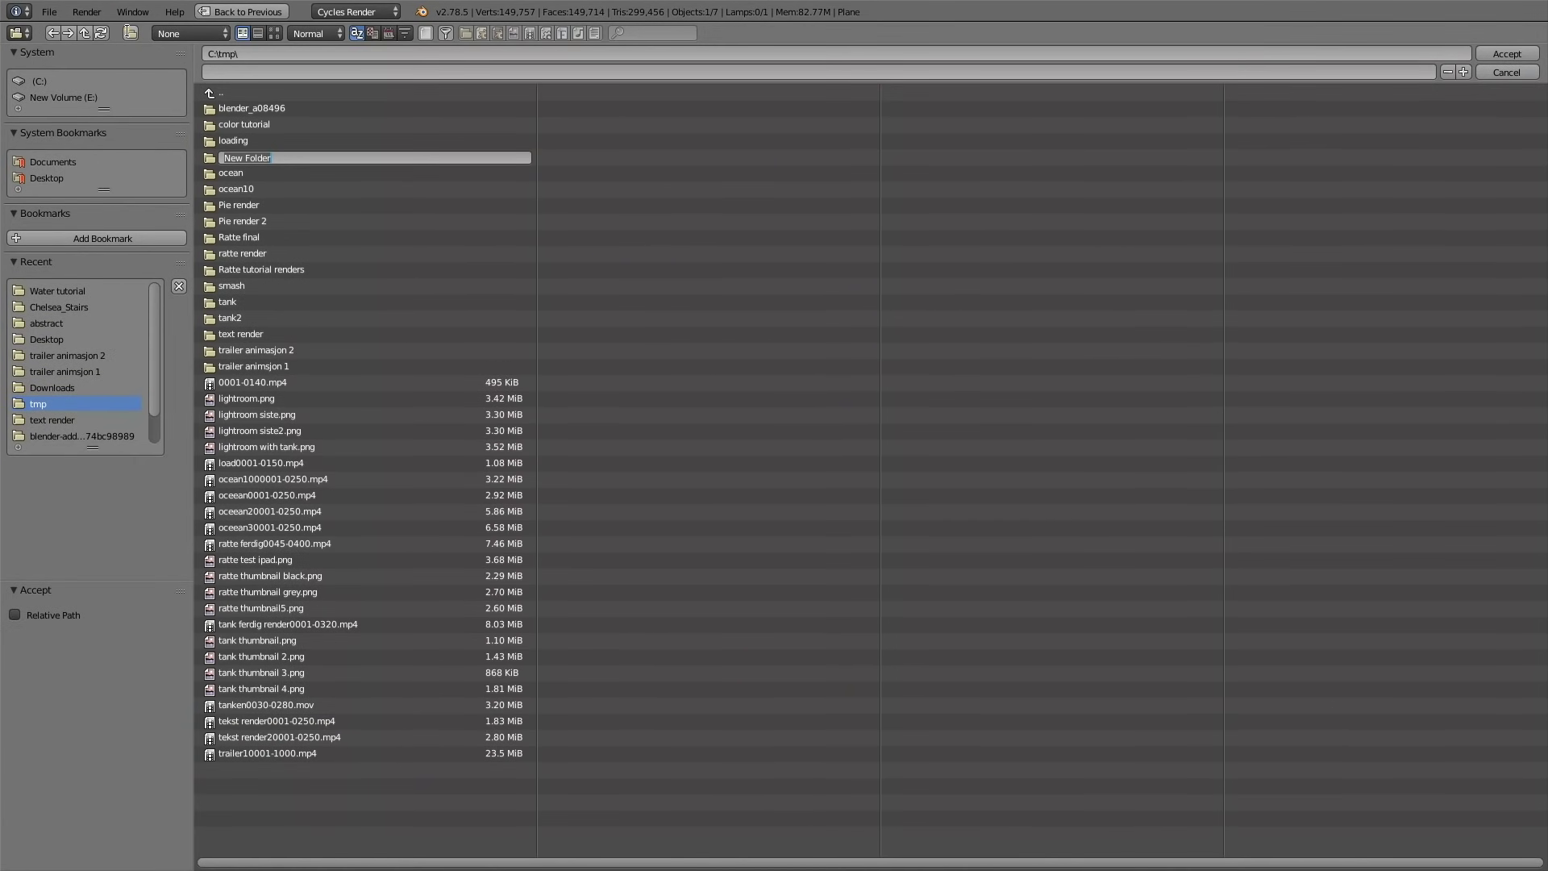
{"action": "type", "text": "water rend"}
{"action": "key", "text": "Return"}
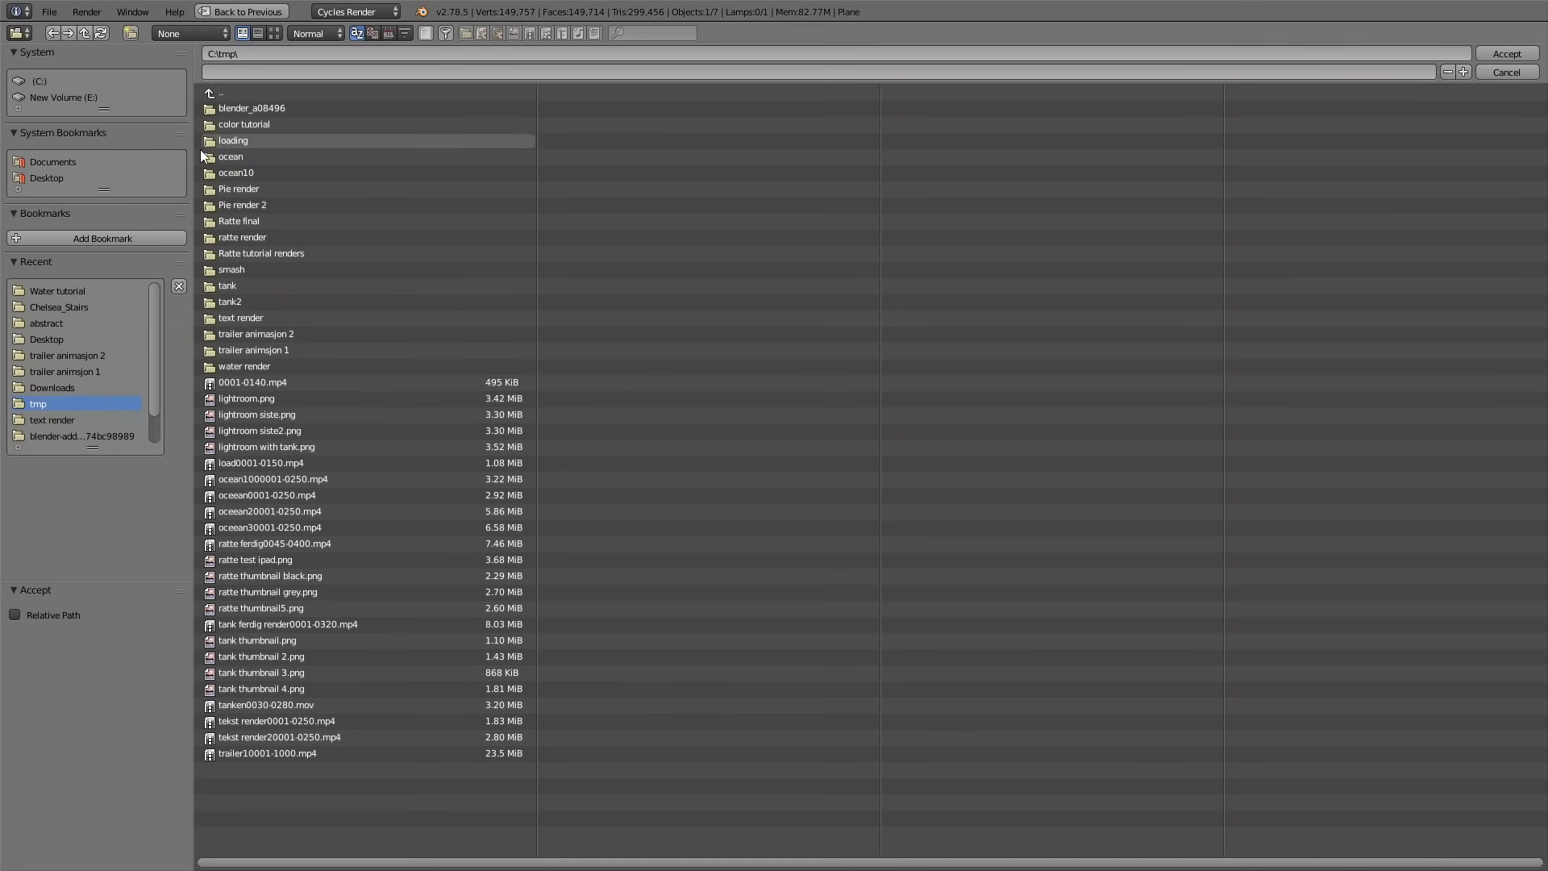
{"action": "double_click", "coordinate": [267, 362]}
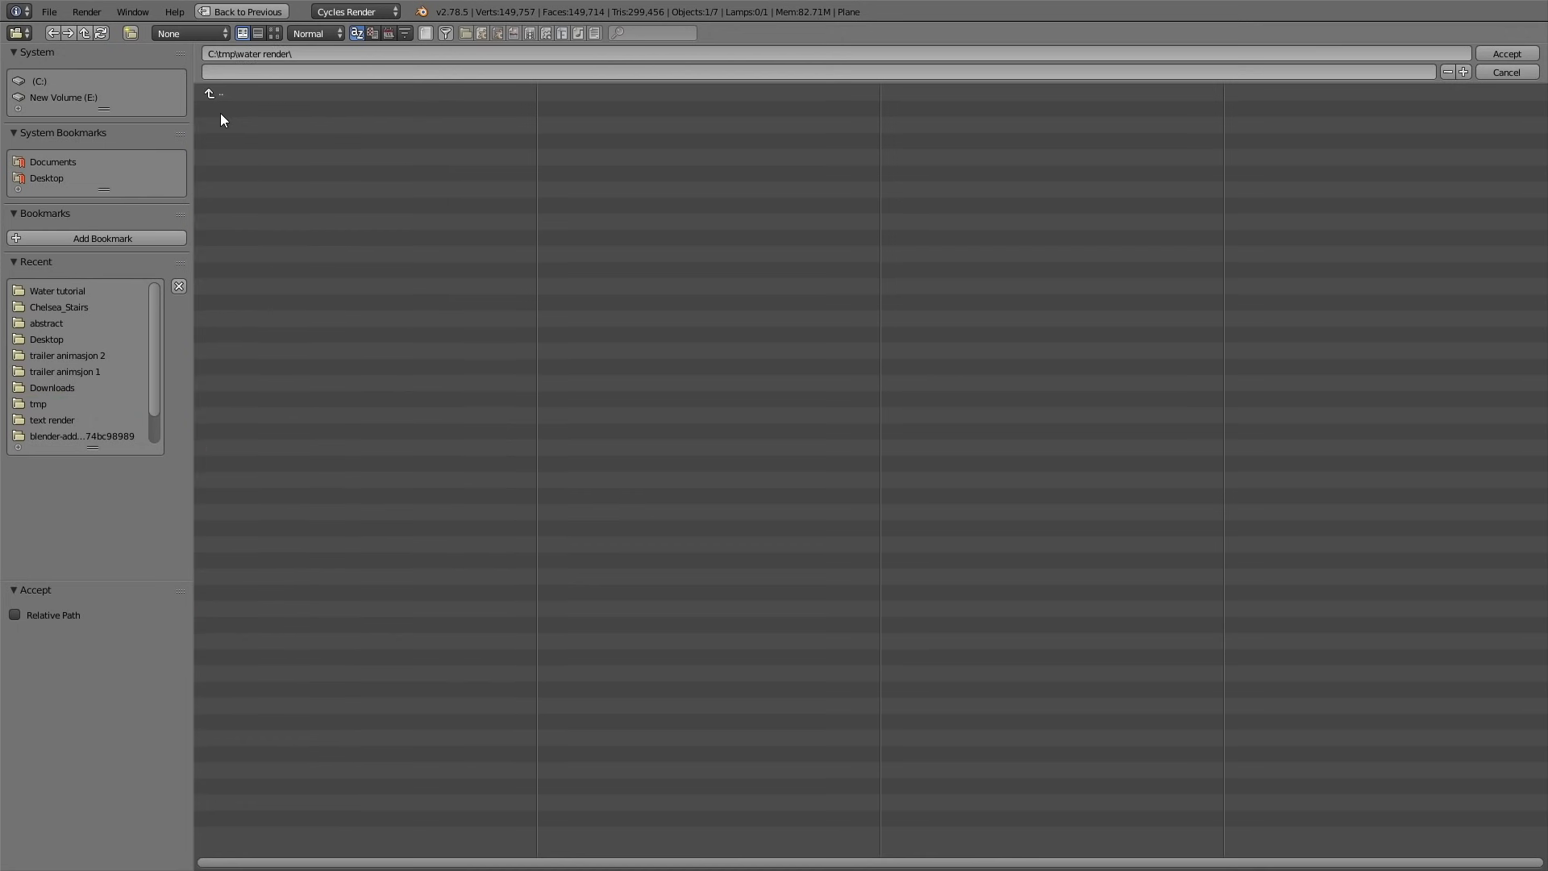
- Name the output file "tut" and accept the output path
{"action": "left_click", "coordinate": [217, 73]}
{"action": "type", "text": "tut"}
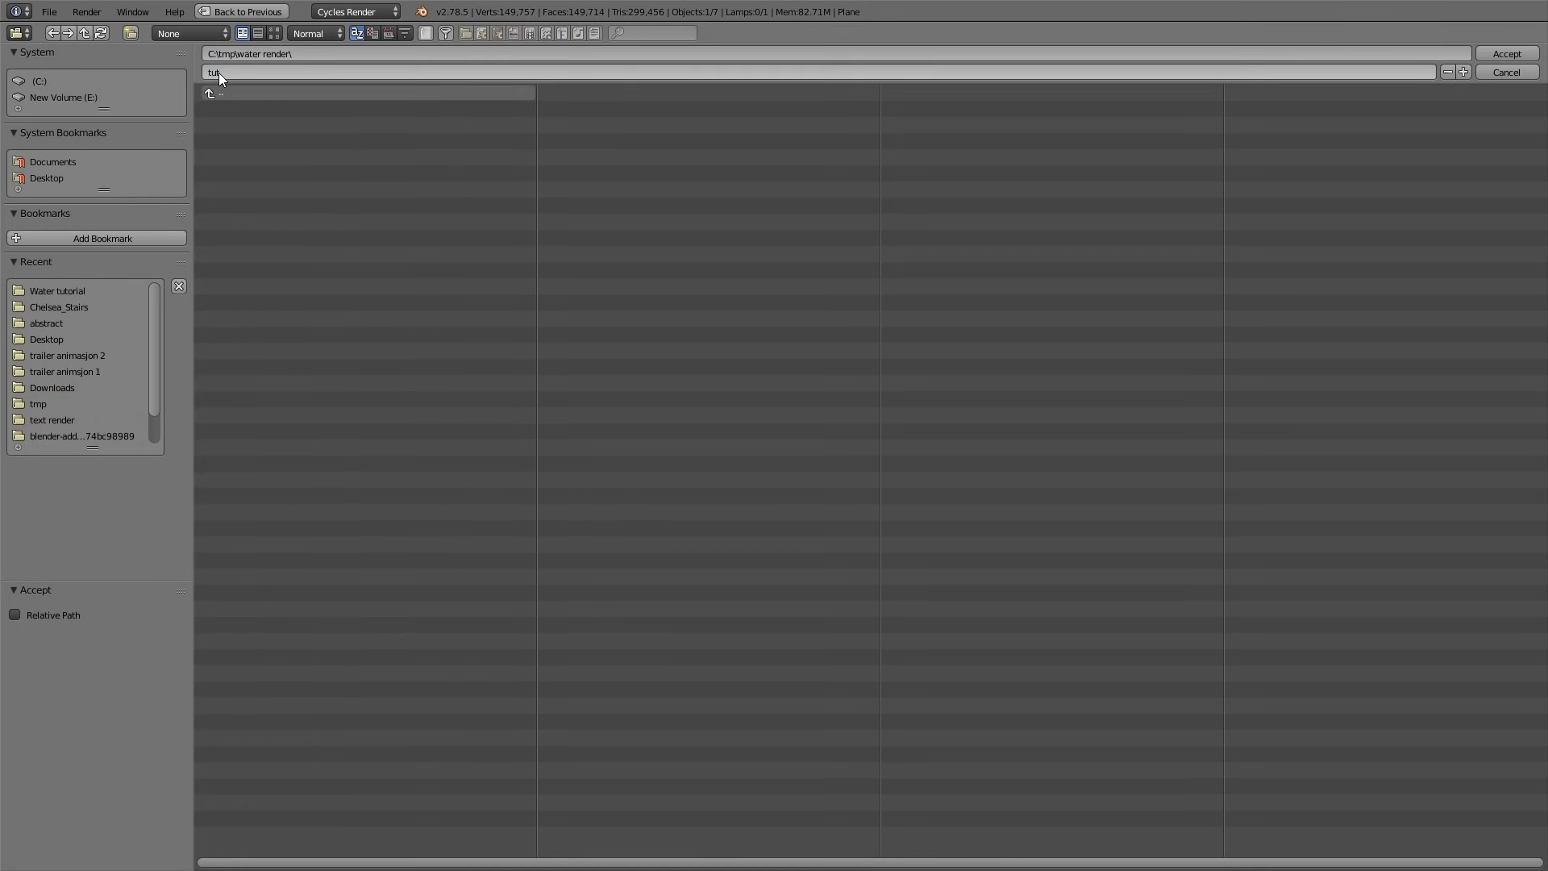
{"action": "key", "text": "Return"}
{"action": "key", "text": "Return"}
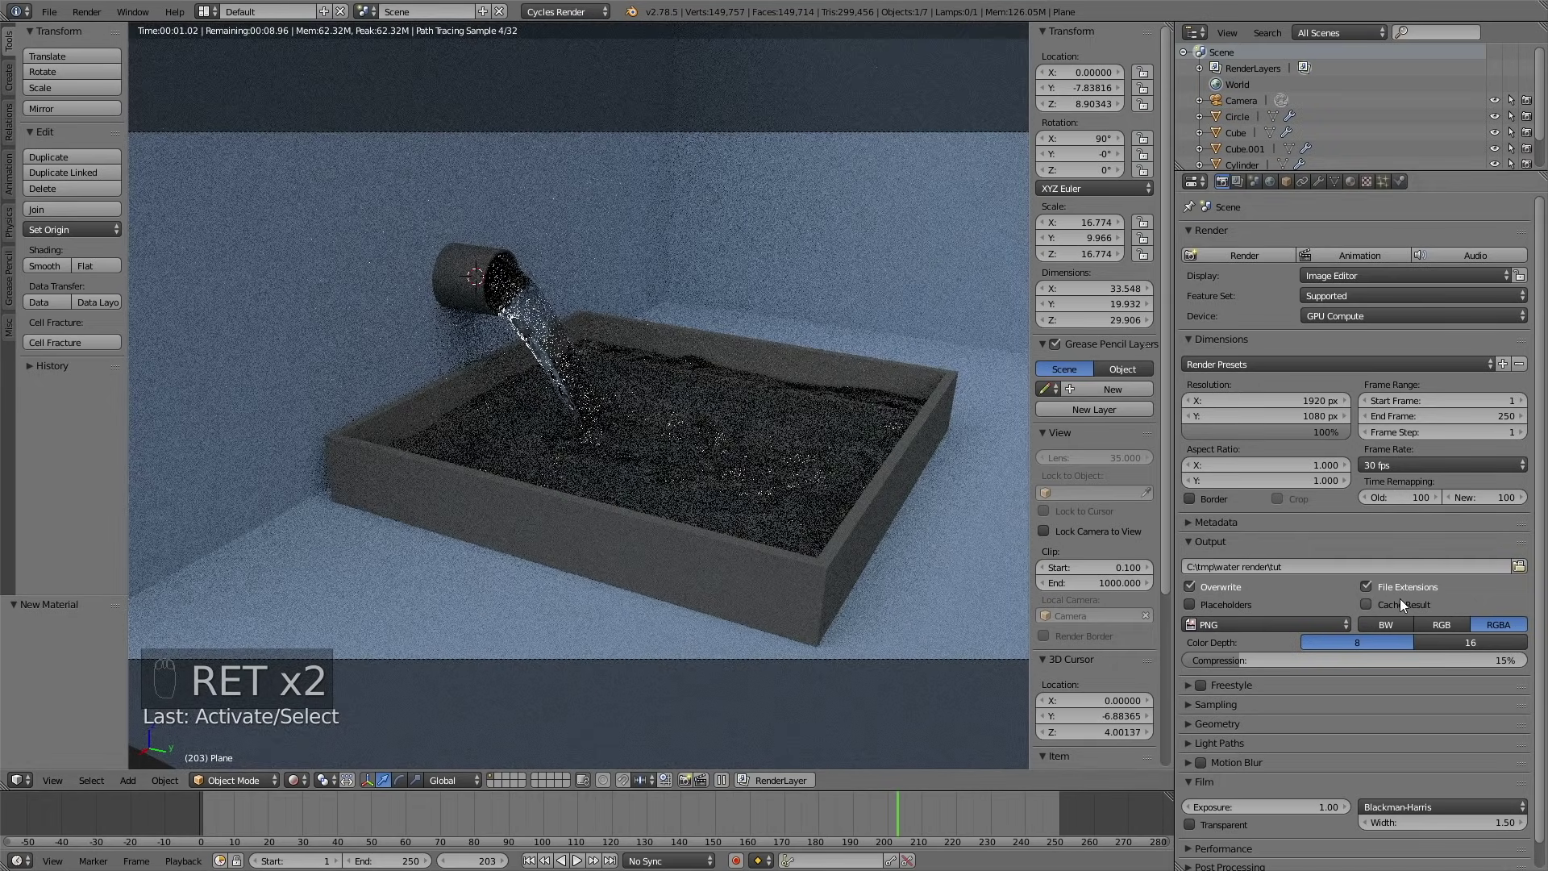
- Set the number of Cycles render samples to 300
{"action": "scroll", "coordinate": [1400, 599], "scroll_direction": "down", "scroll_amount": 1}
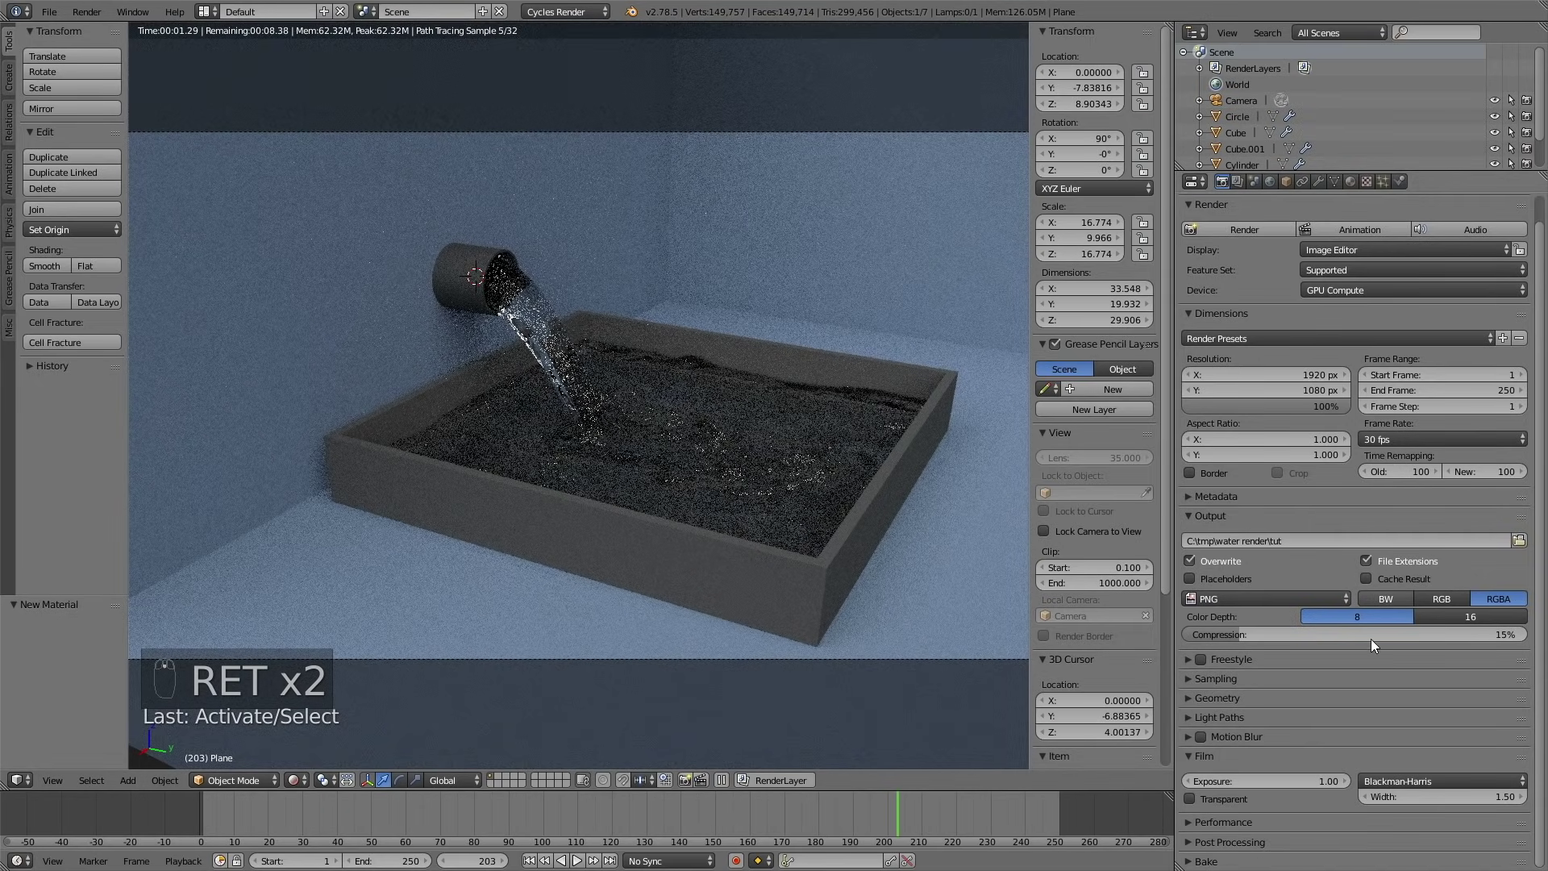
{"action": "left_click", "coordinate": [1226, 677]}
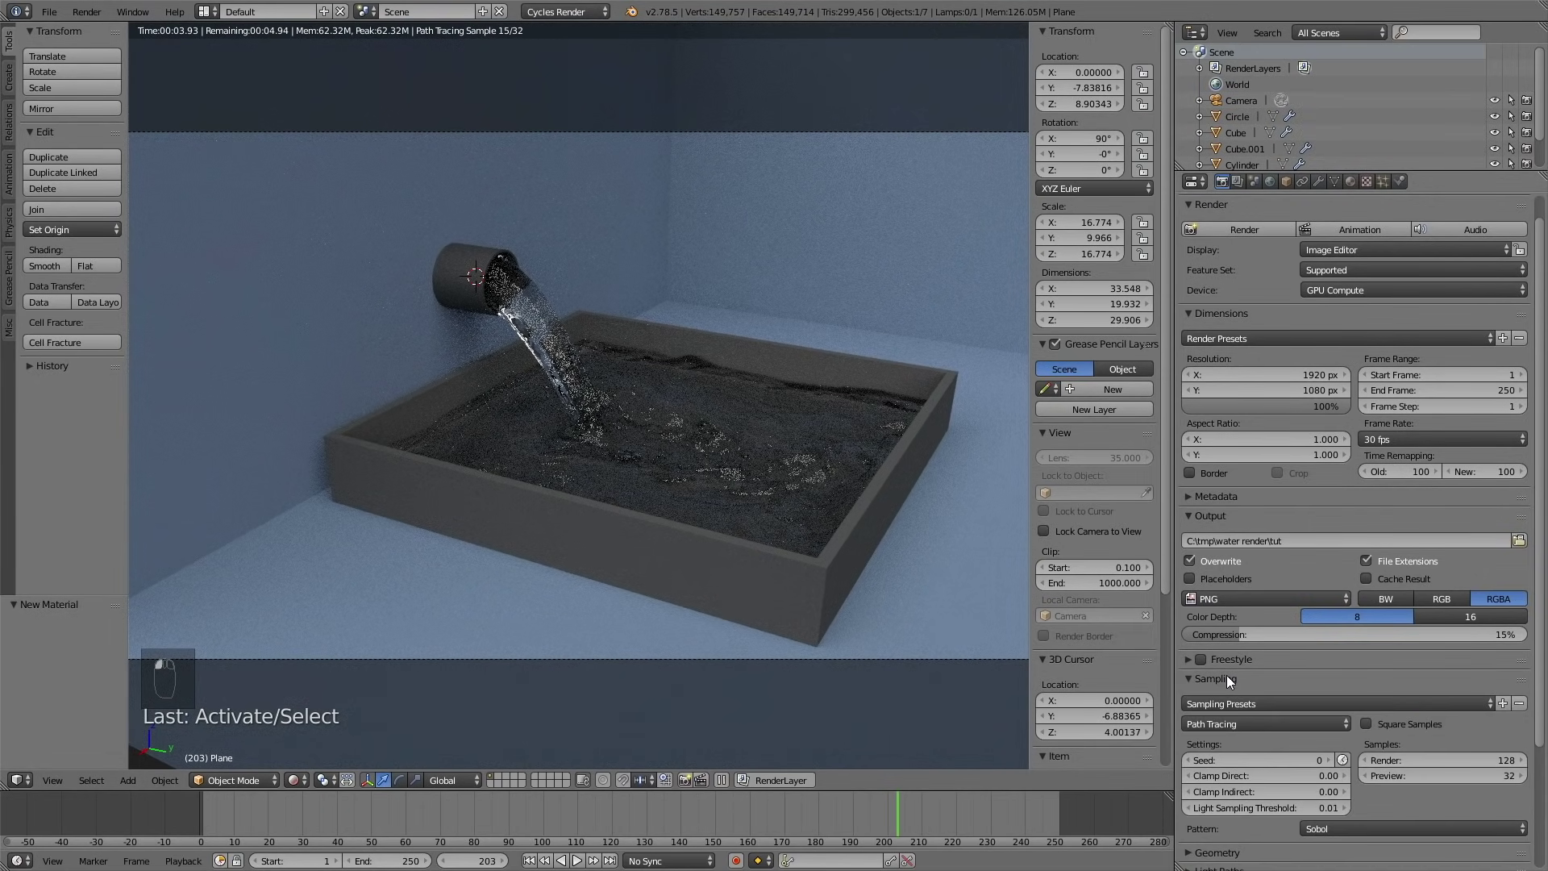
{"action": "left_click", "coordinate": [1436, 760]}
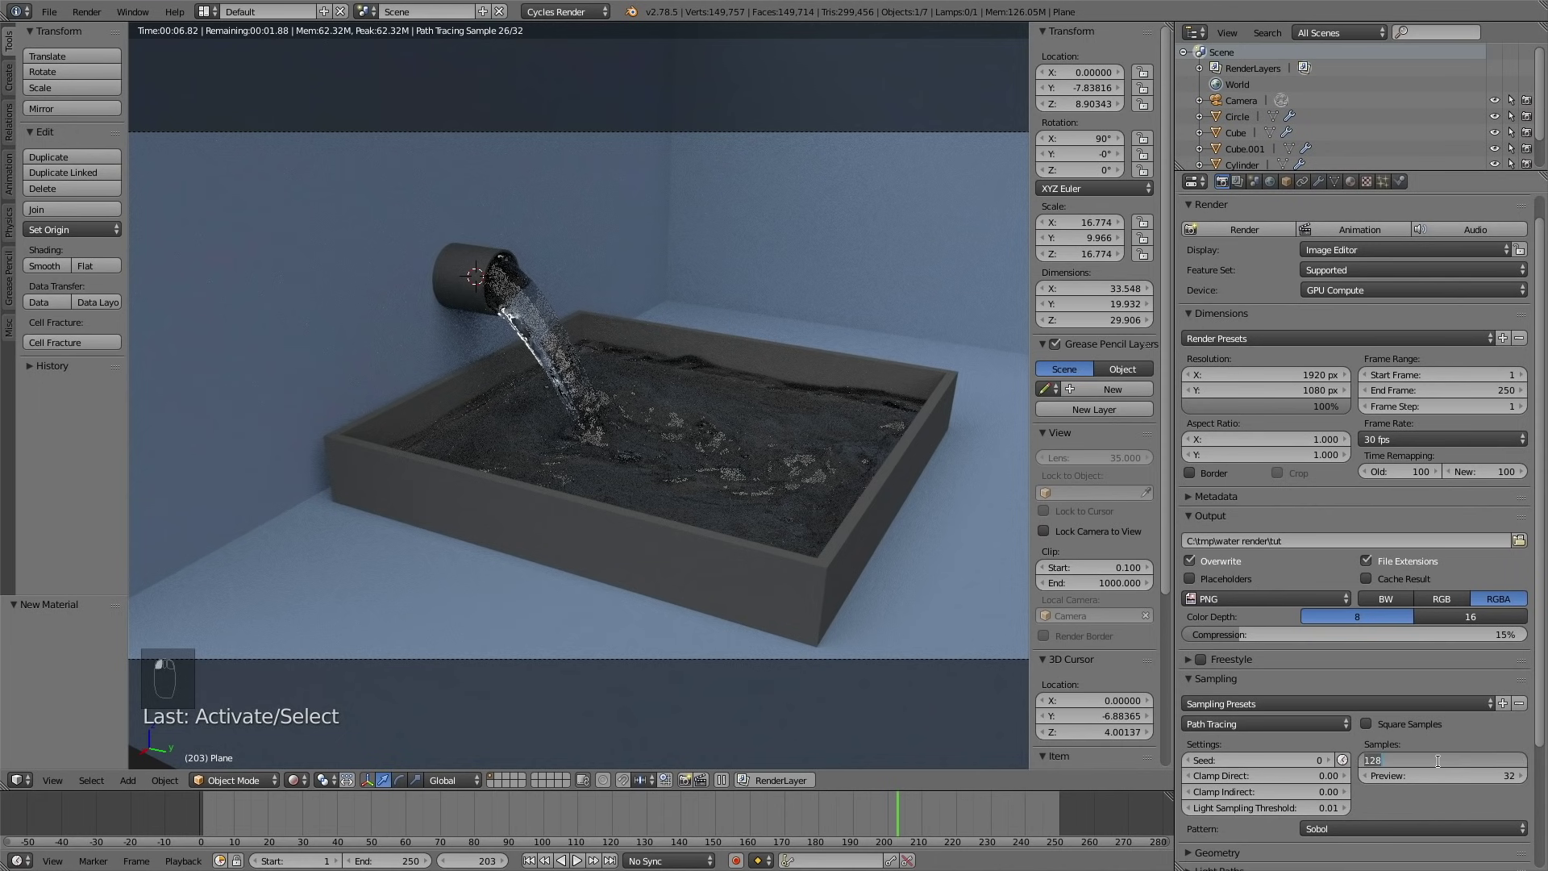
{"action": "type", "text": "300"}
{"action": "key", "text": "Return"}
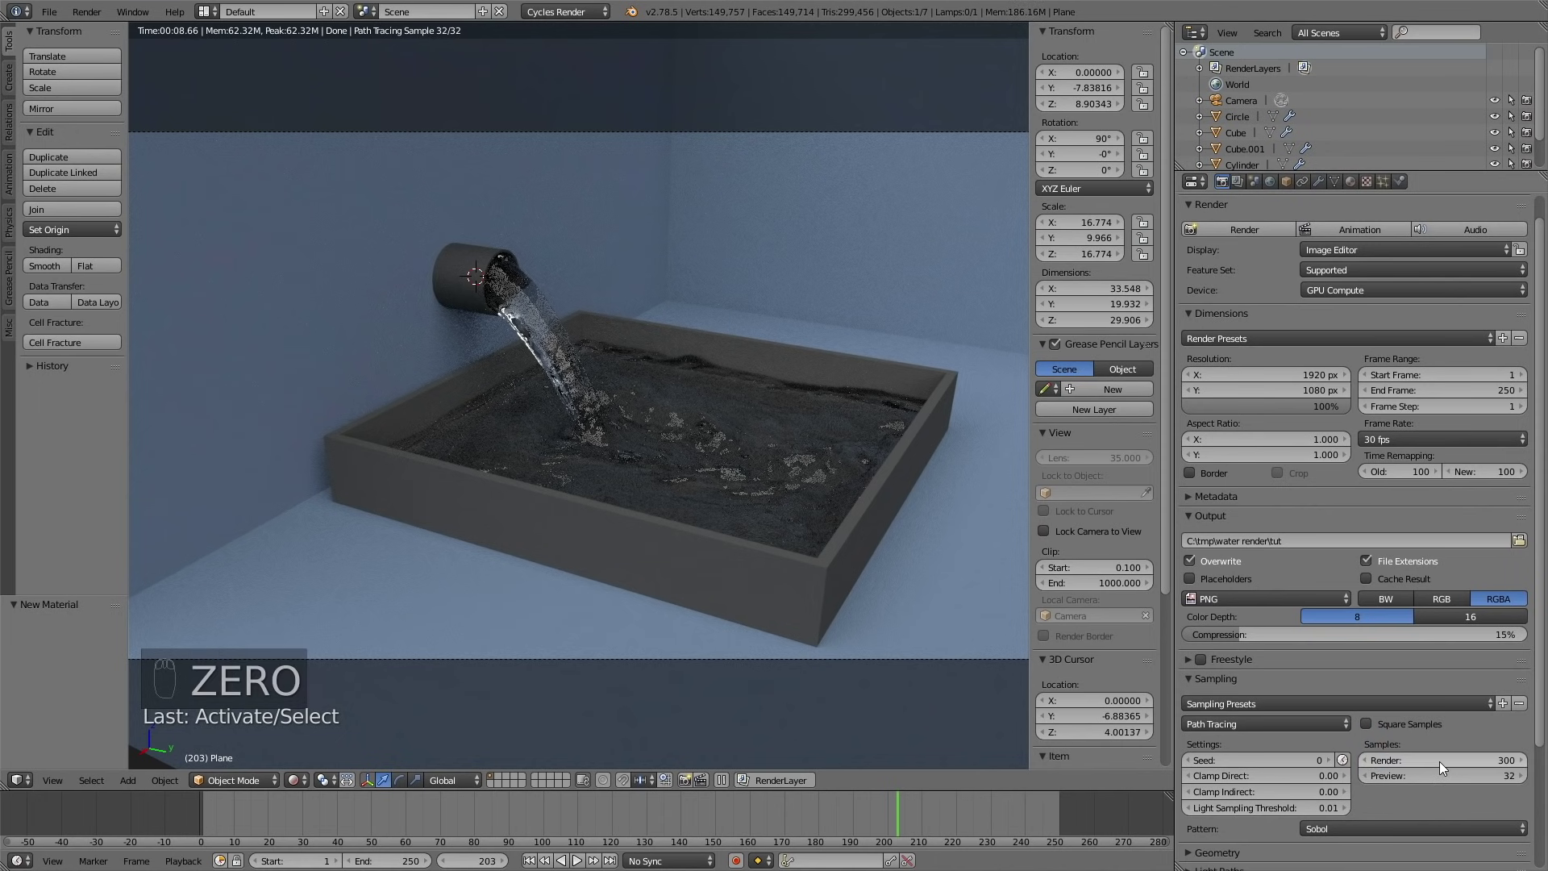
- Set Clamp Direct and Clamp Indirect to 1.00 and start rendering the animation
{"action": "left_click", "coordinate": [1282, 777]}
{"action": "type", "text": "1"}
{"action": "key", "text": "Return"}
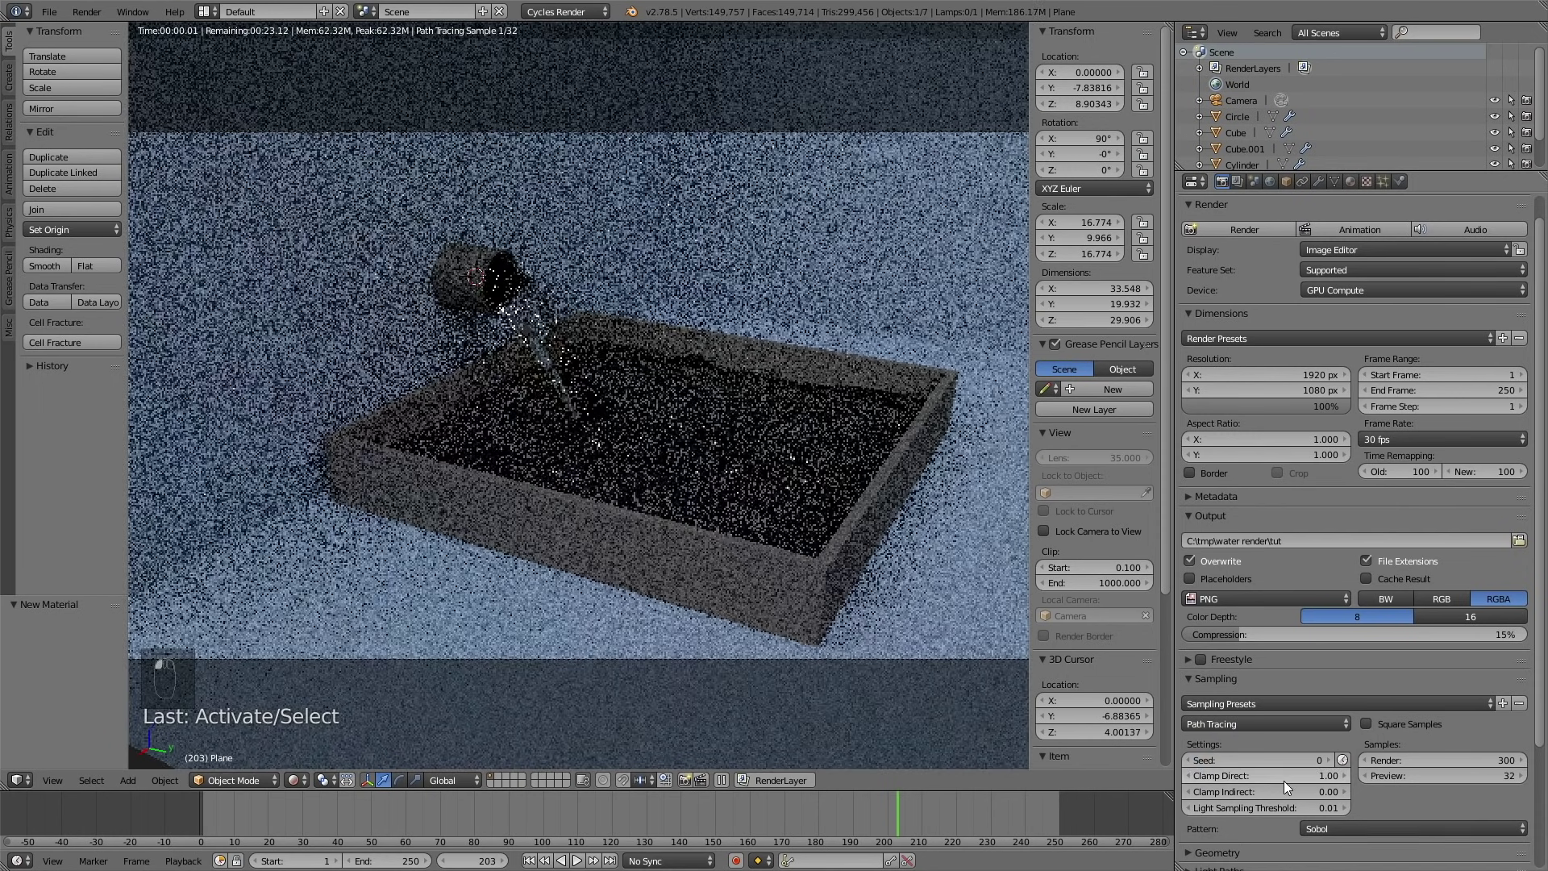
{"action": "left_click", "coordinate": [1301, 791]}
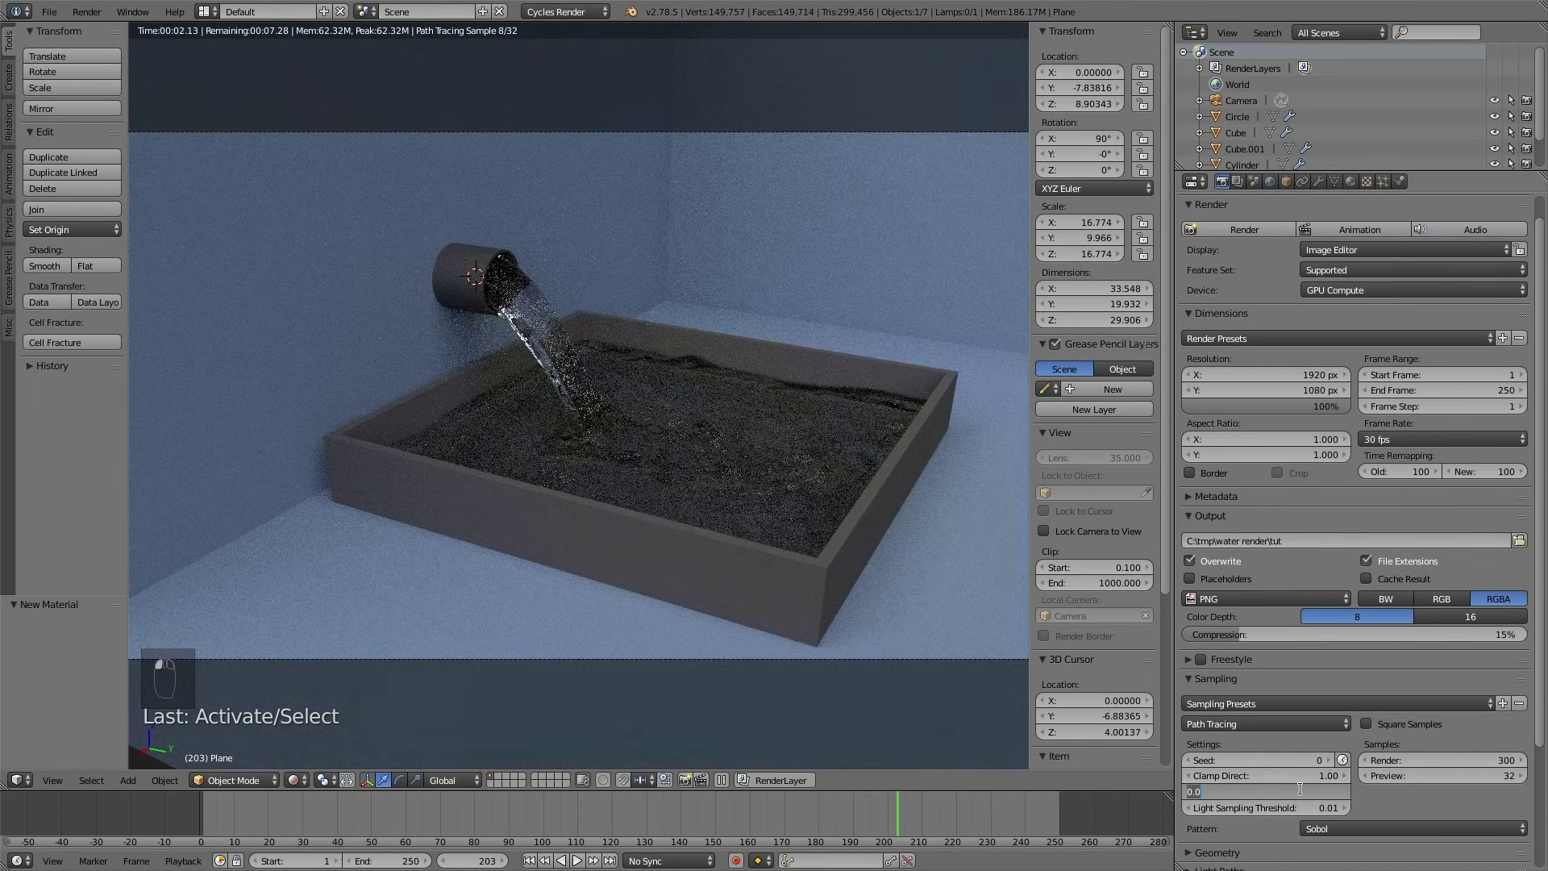
{"action": "type", "text": "1"}
{"action": "key", "text": "Return"}
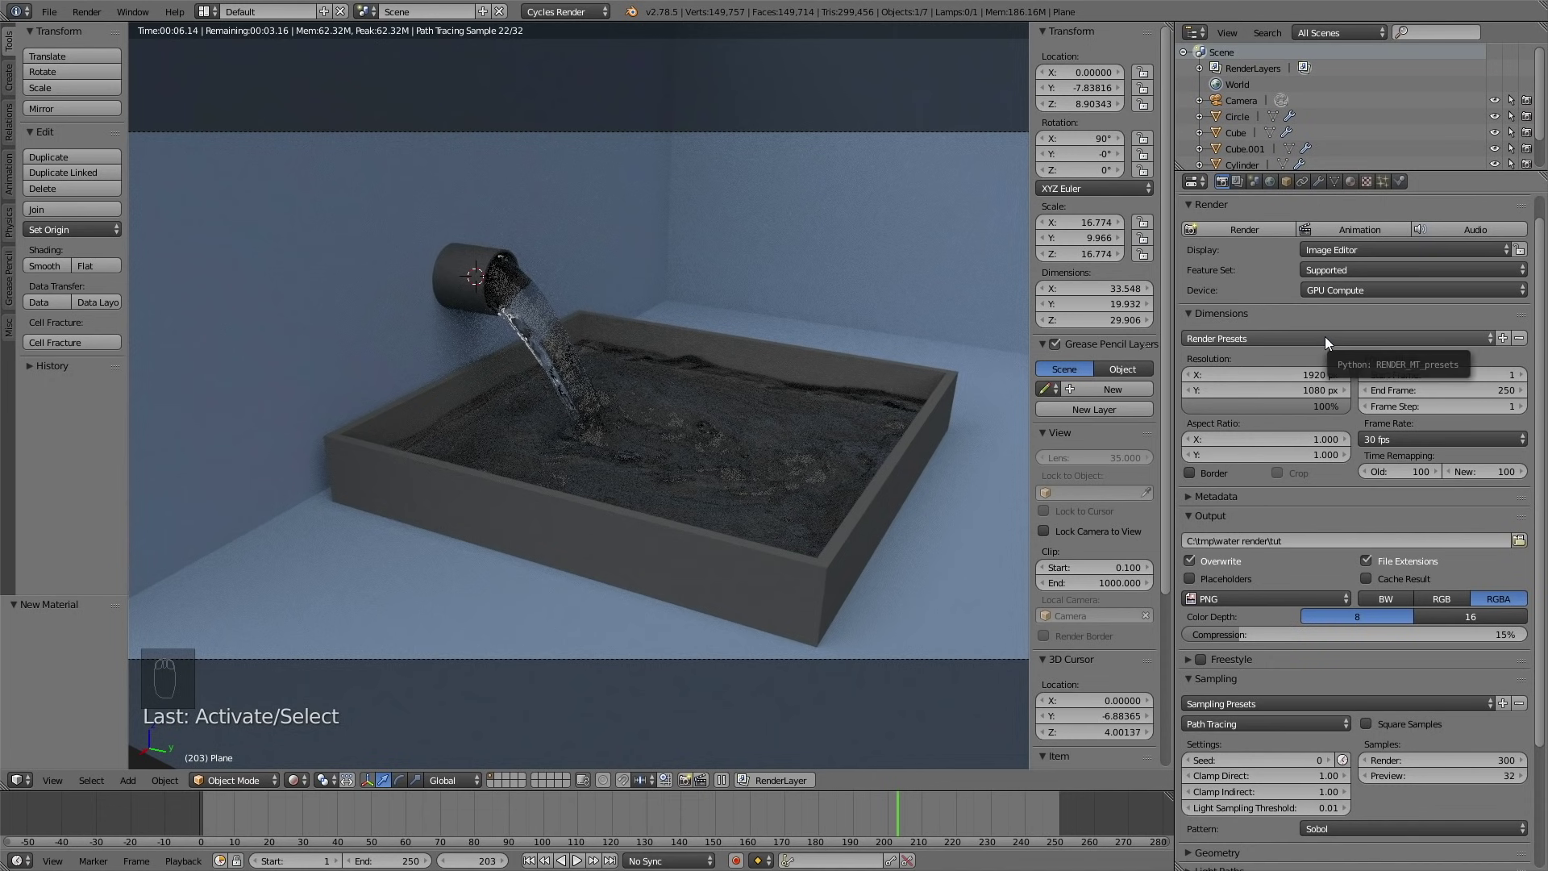
{"action": "left_click", "coordinate": [1366, 229]}
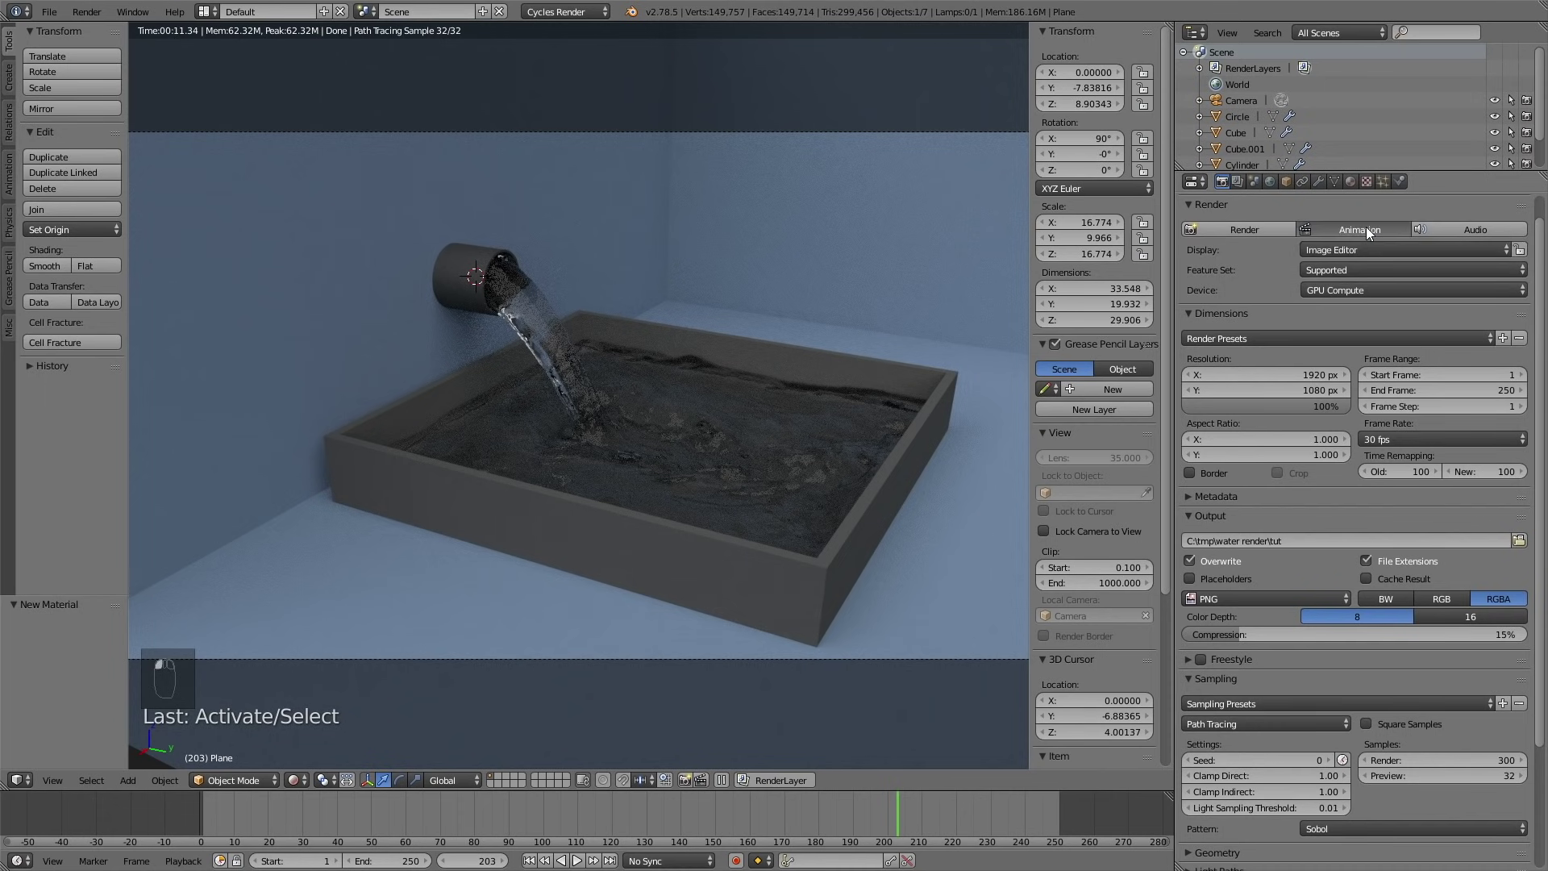